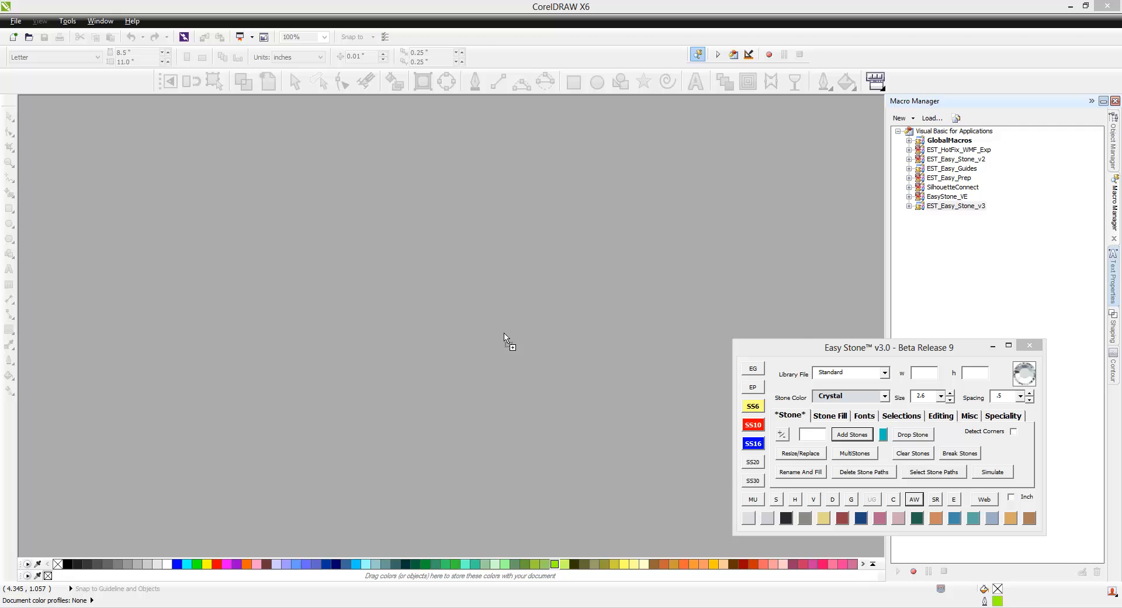
- Open the drawing REV logo no black copy.cdr
key(ctrl+n)
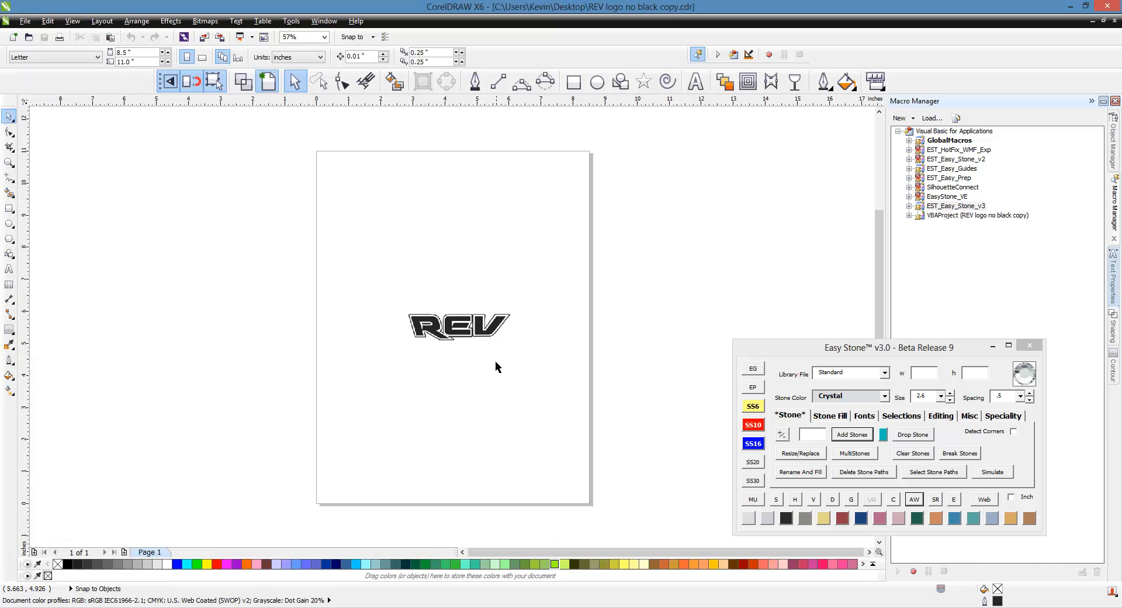
click(461, 329)
click(439, 419)
scroll(450, 329, up, 3)
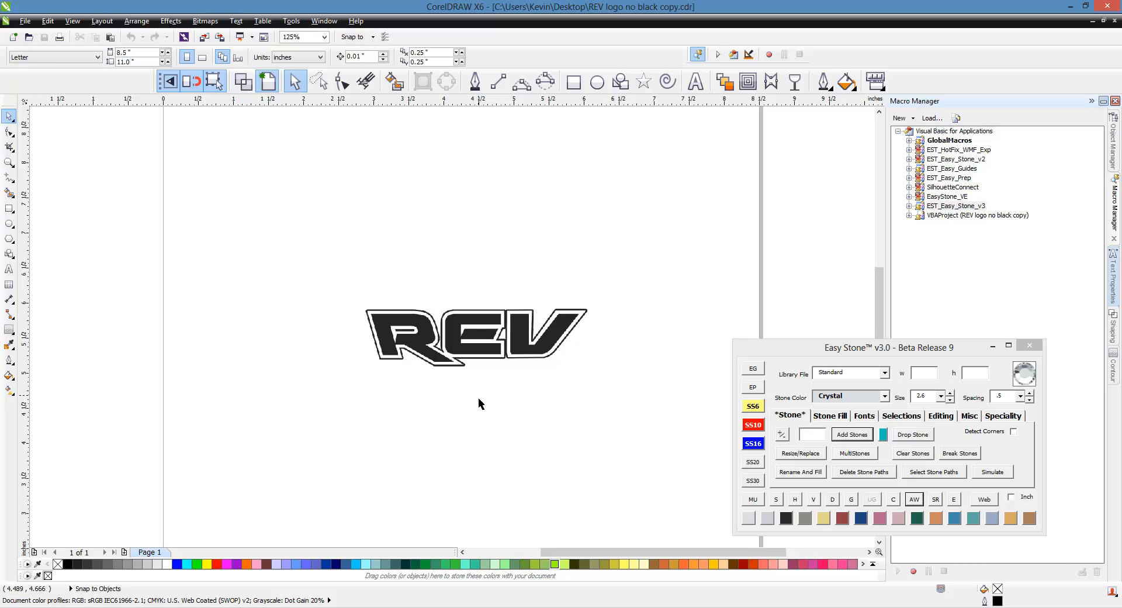
- Resize the REV logo bitmap proportionally to 125.8% with Set Size, using the full width of the lettering's top edge as reference
click(495, 361)
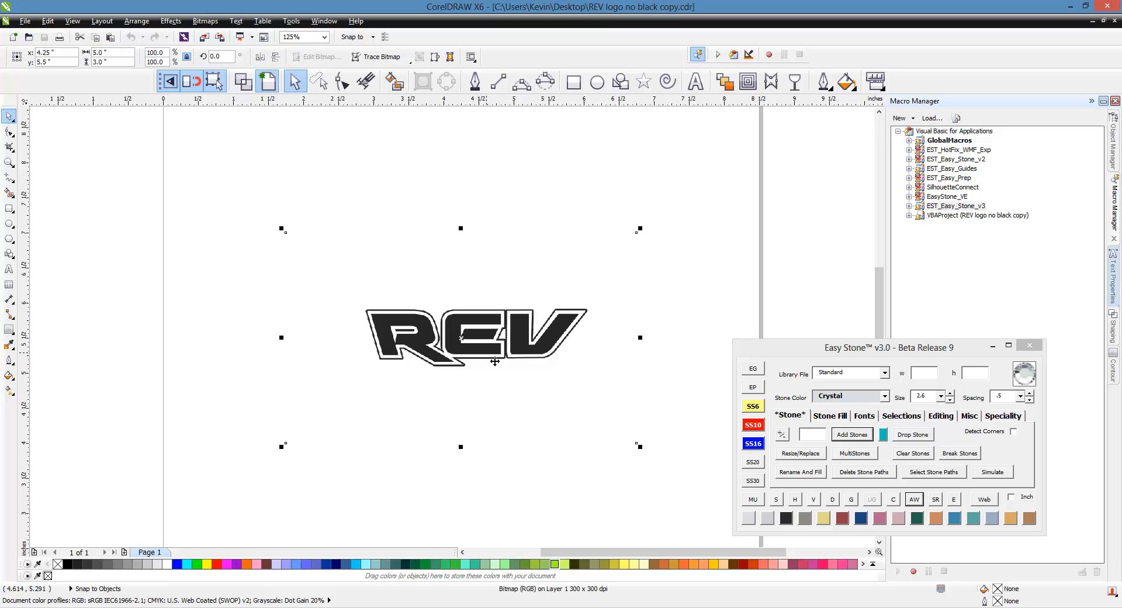
click(1011, 420)
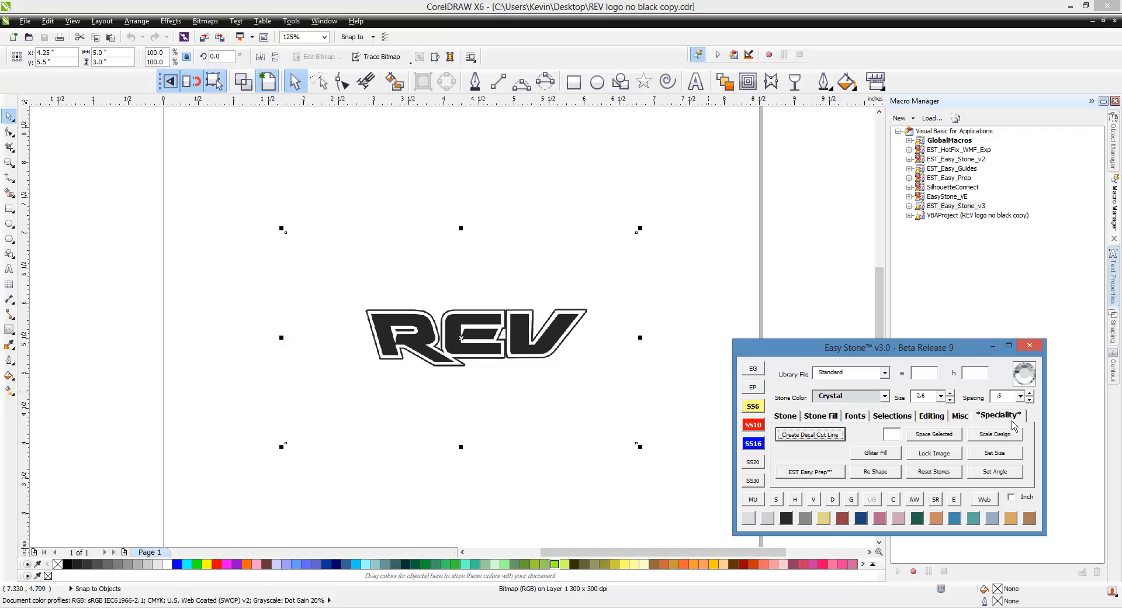
click(1009, 453)
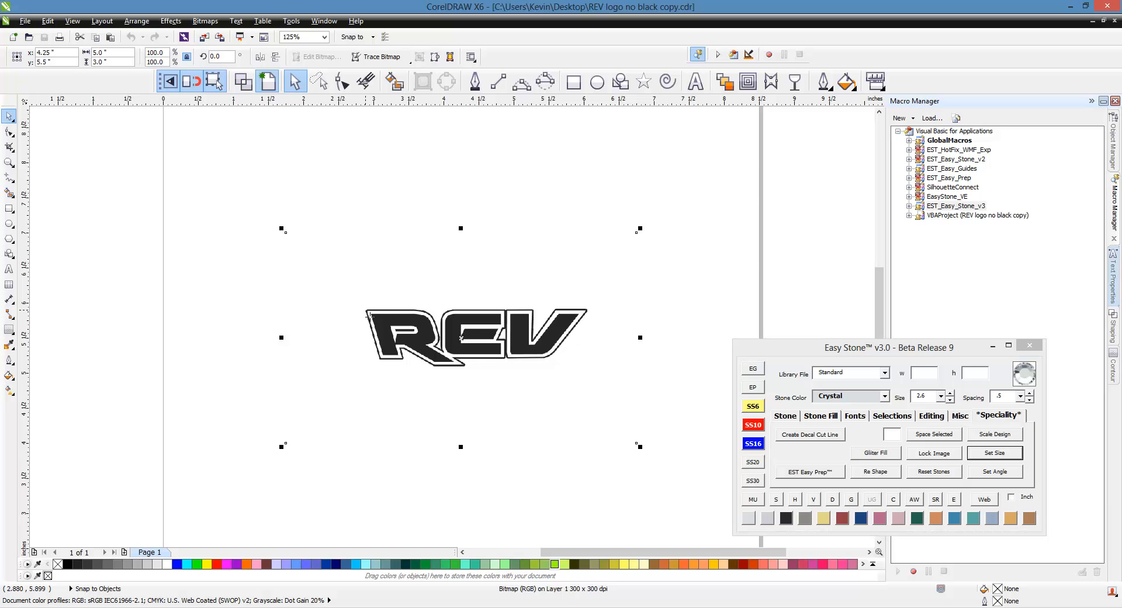
click(367, 312)
click(590, 312)
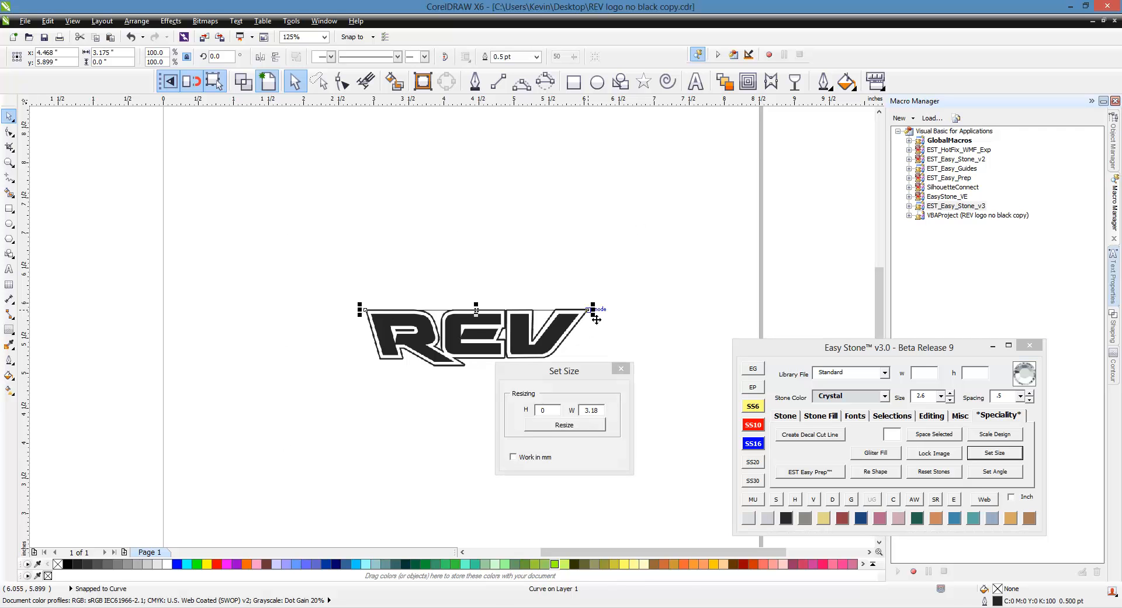
click(603, 411)
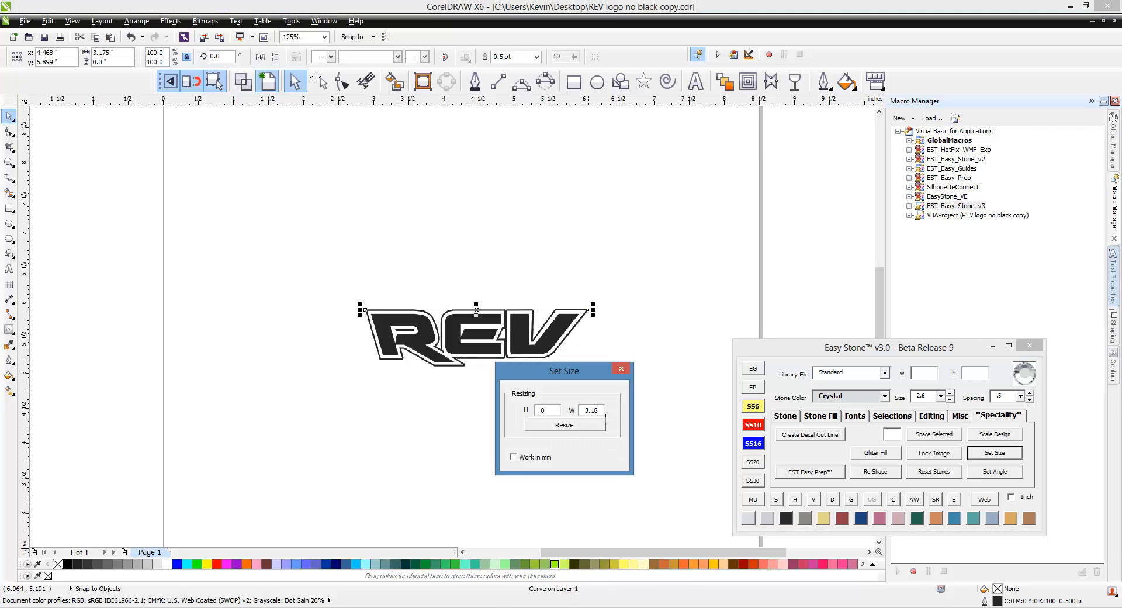
click(569, 424)
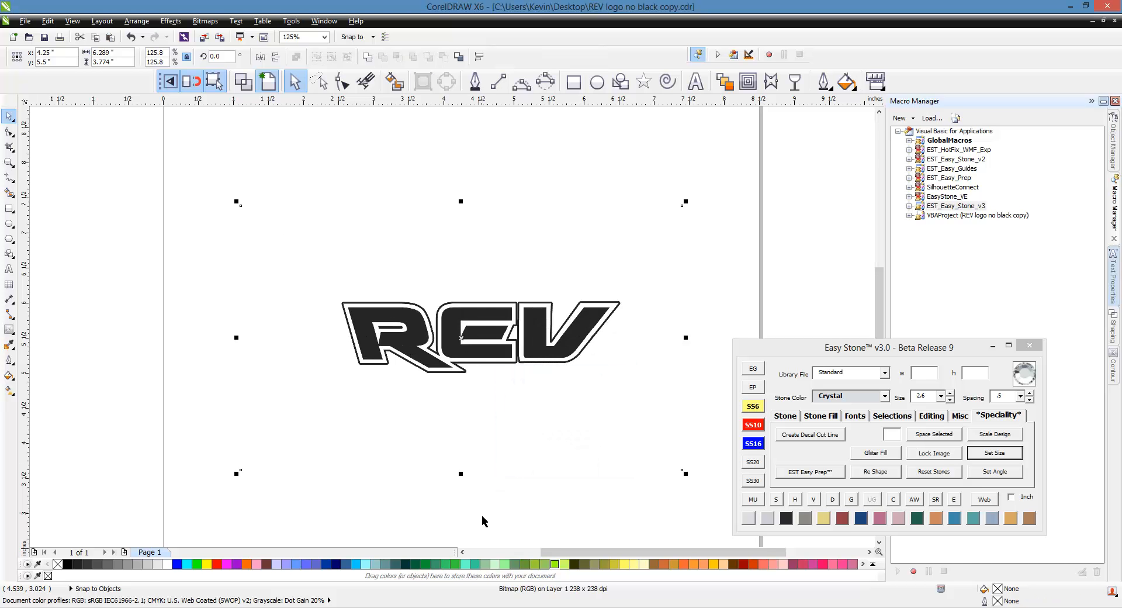
- Lock the resized REV logo bitmap in place and check that it is locked
click(940, 454)
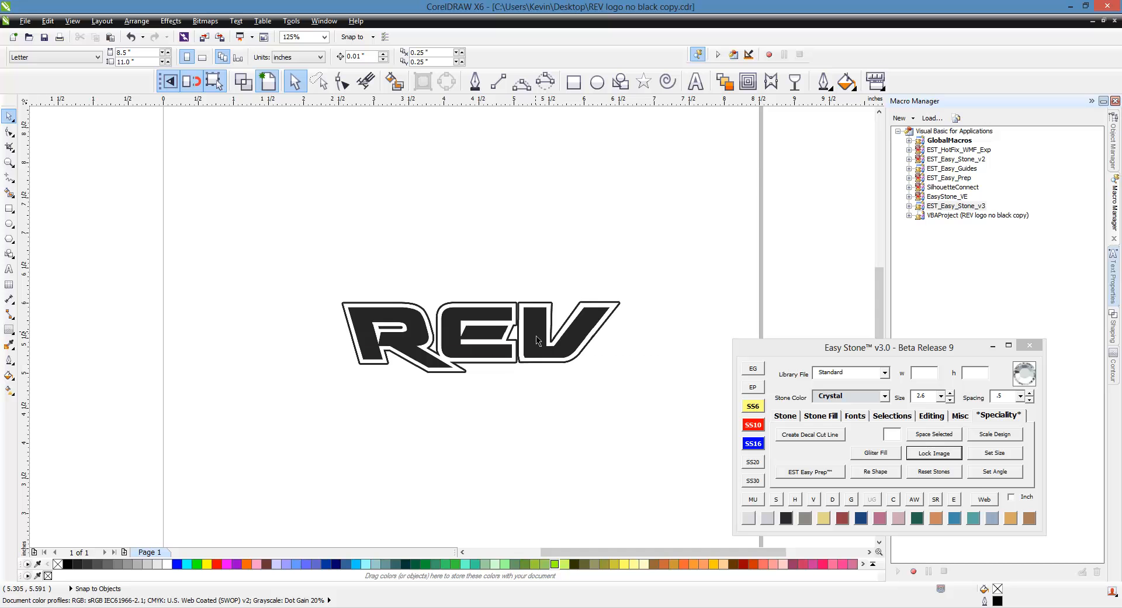
drag(757, 176, 557, 372)
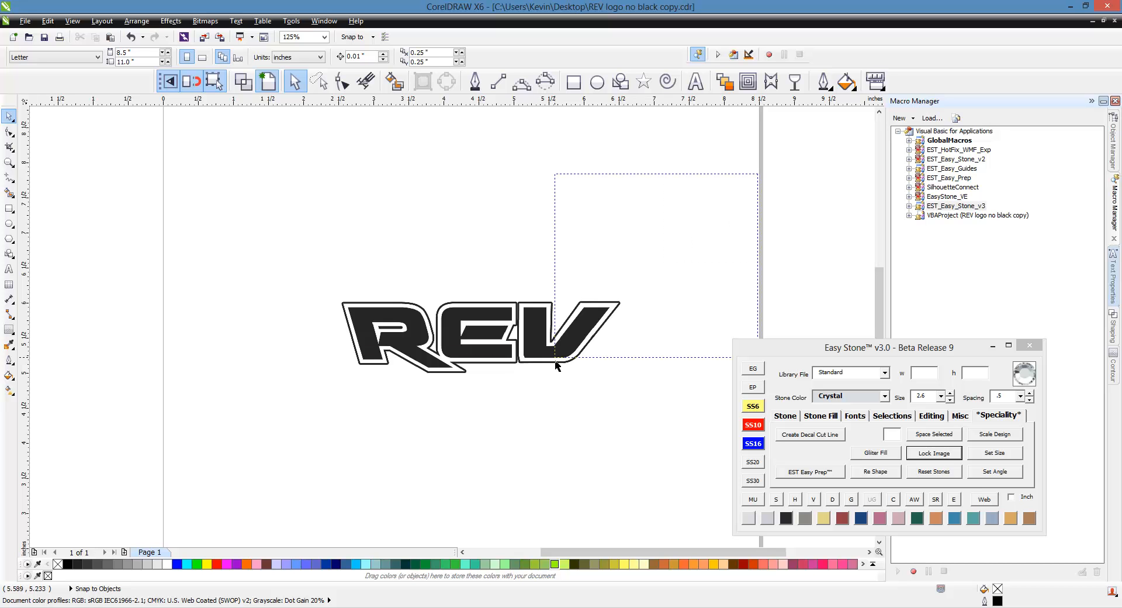
click(524, 345)
right_click(525, 345)
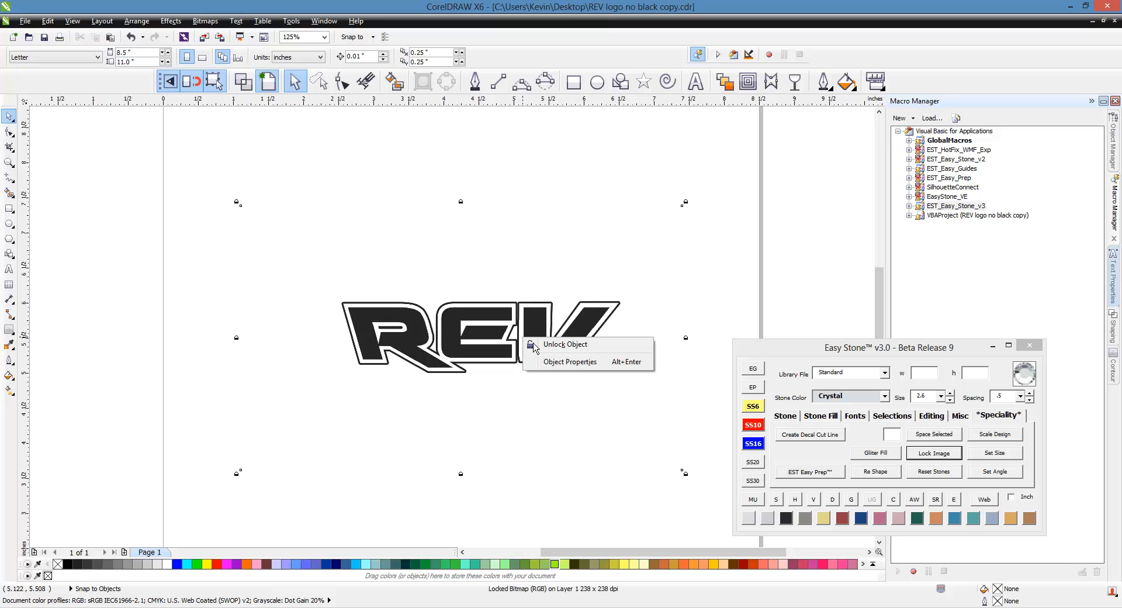
click(584, 502)
click(473, 499)
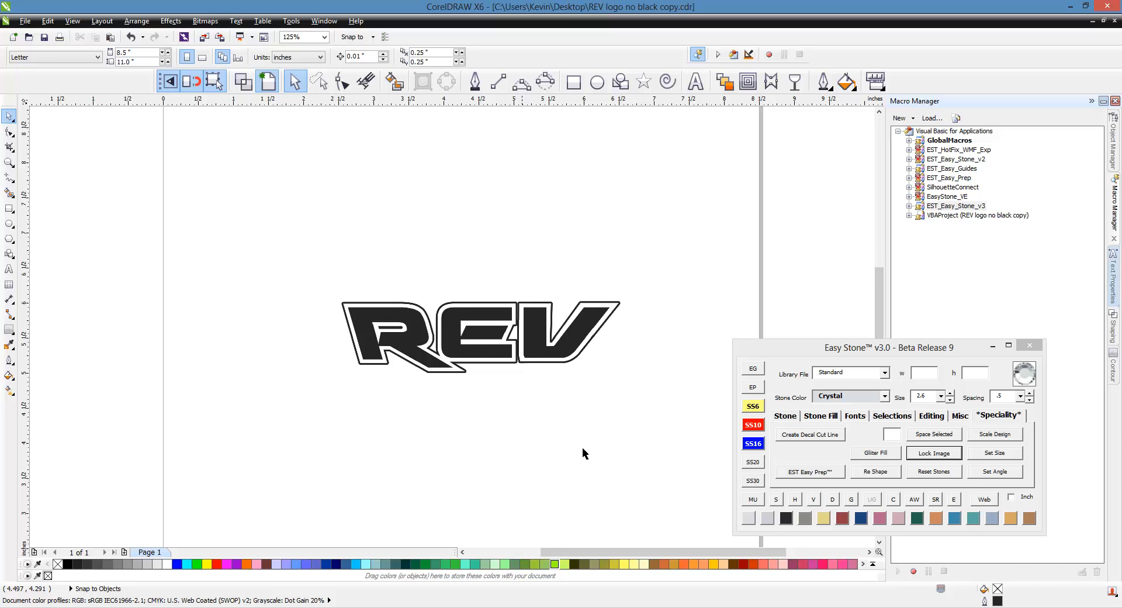
- Drop a single orange SS10 stone (3.4 mm) onto the lower end of the R's diagonal leg
click(756, 428)
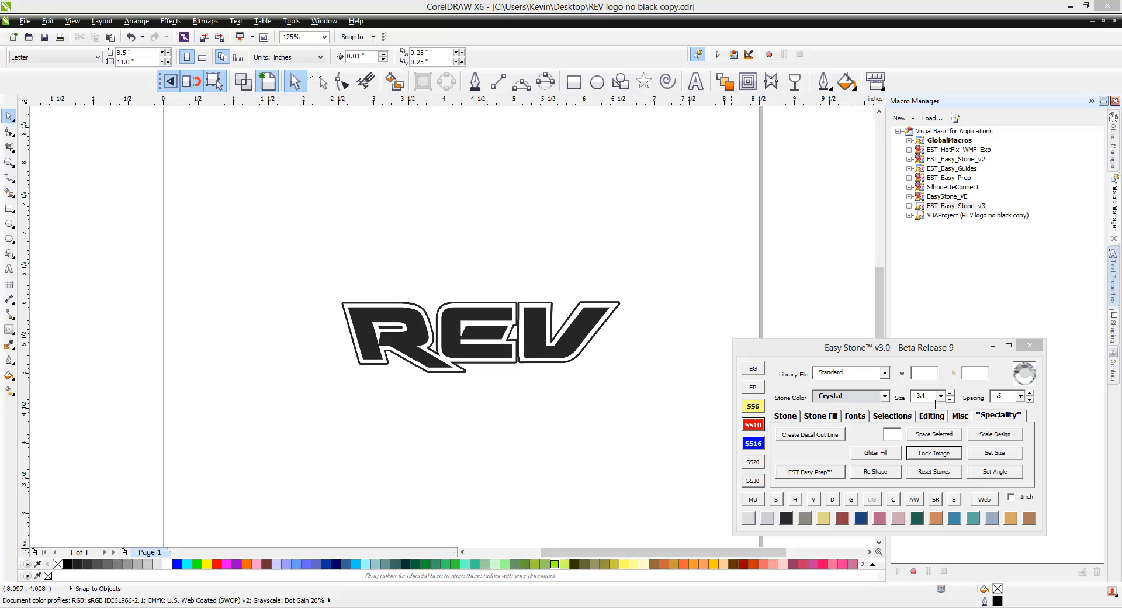
click(936, 518)
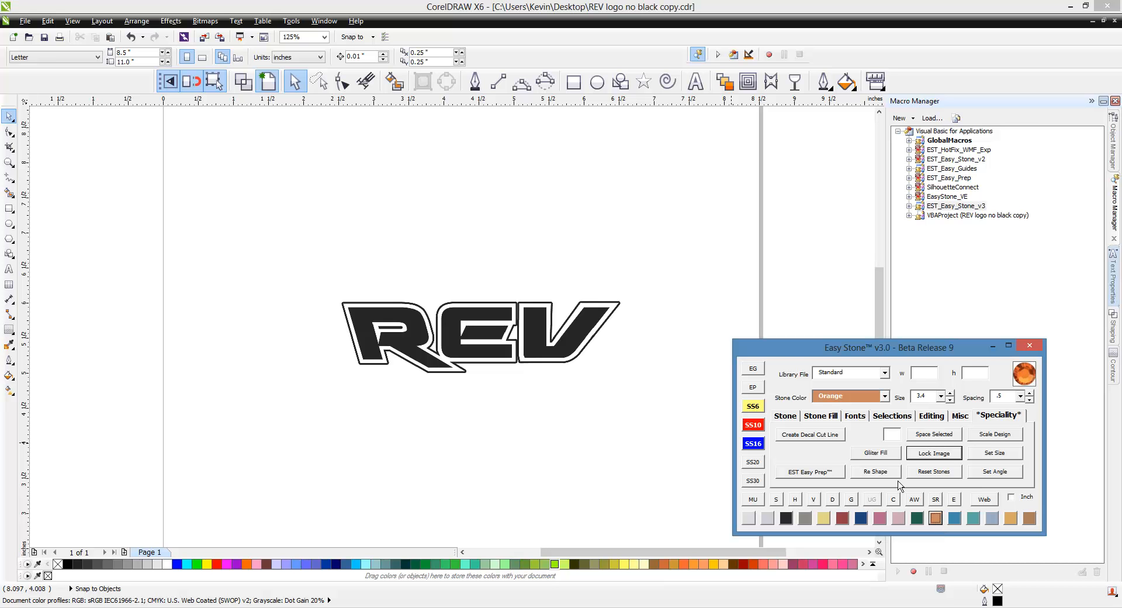
click(792, 418)
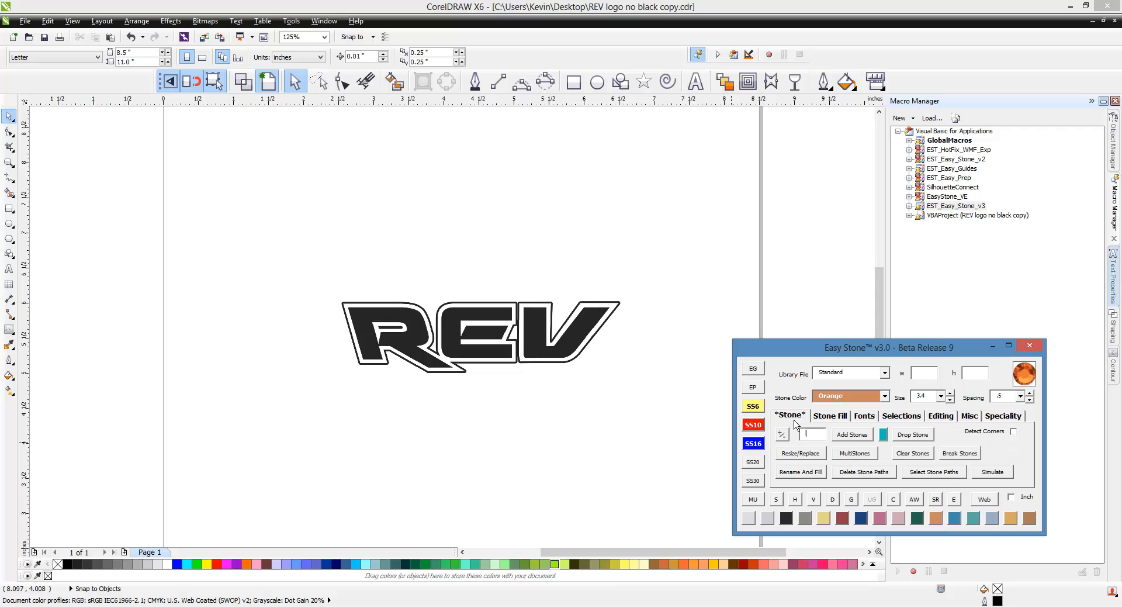
click(913, 434)
click(433, 364)
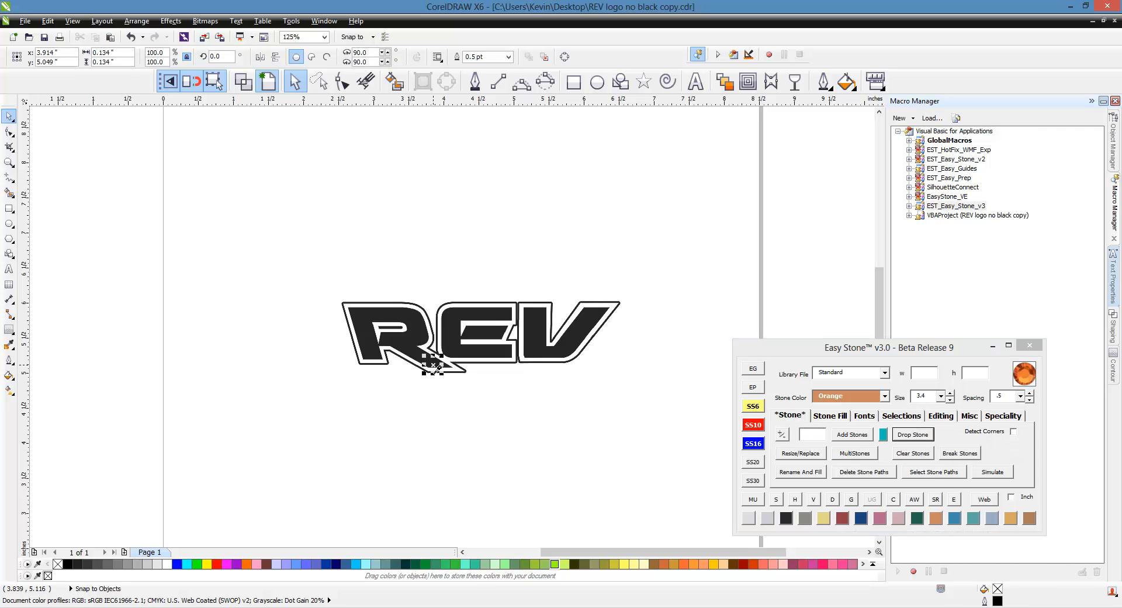
click(417, 424)
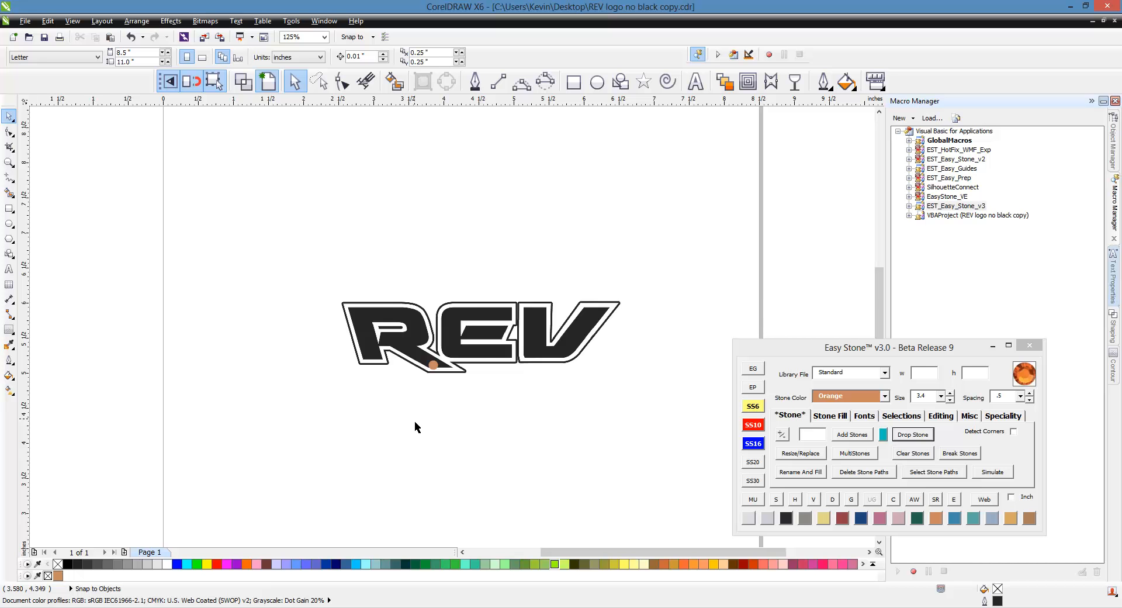
- Try a second orange SS10 stone beside the first in the R's leg to judge how the size fits
scroll(397, 353, up, 2)
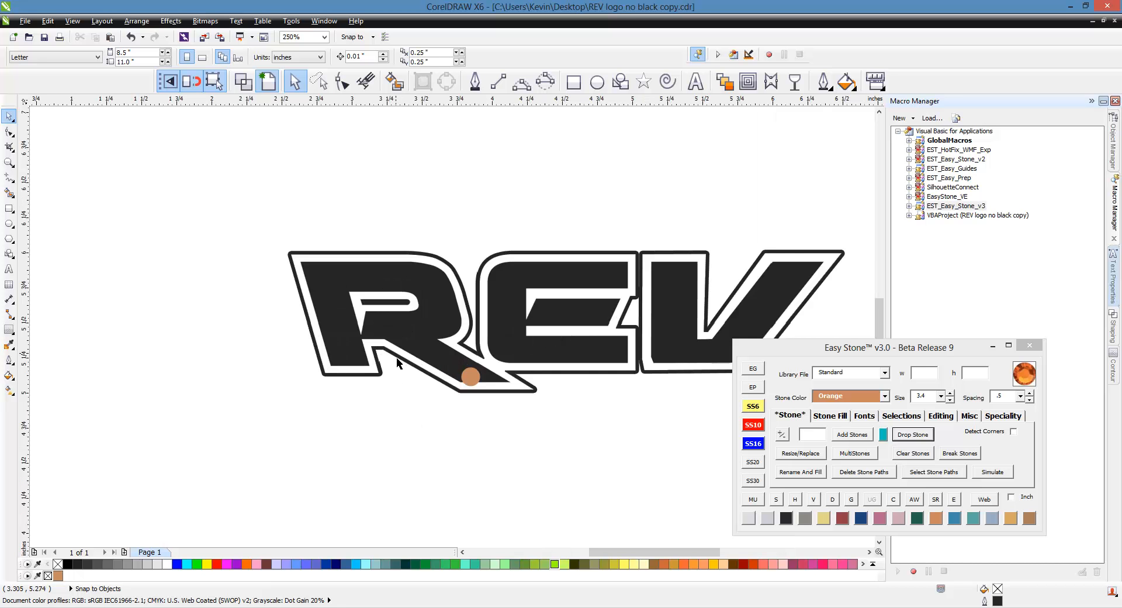
scroll(472, 389, up, 2)
click(472, 376)
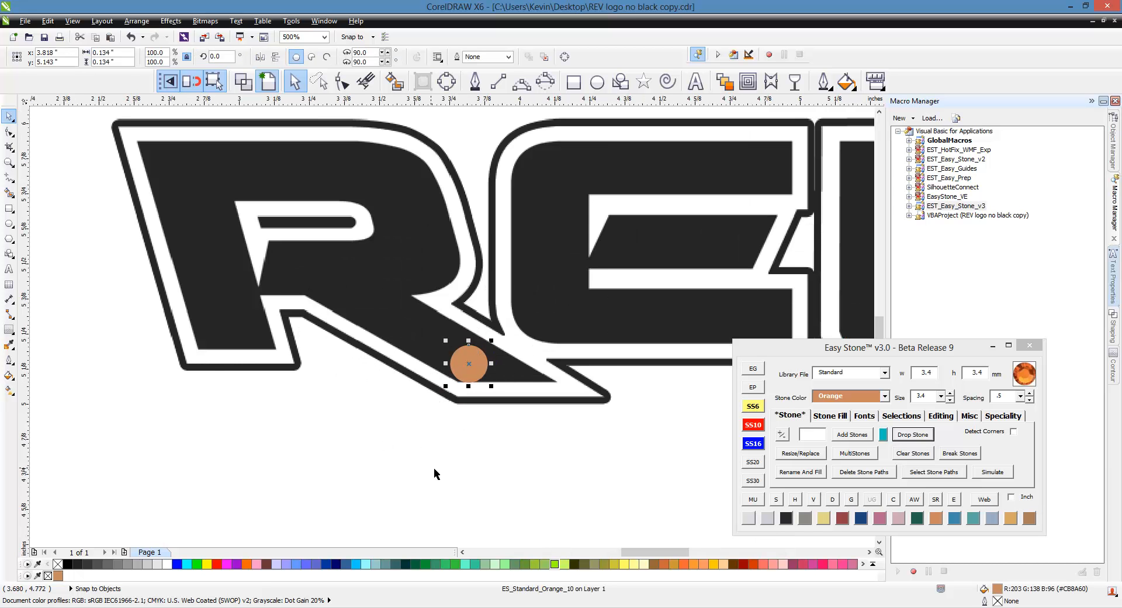
drag(479, 379, 509, 377)
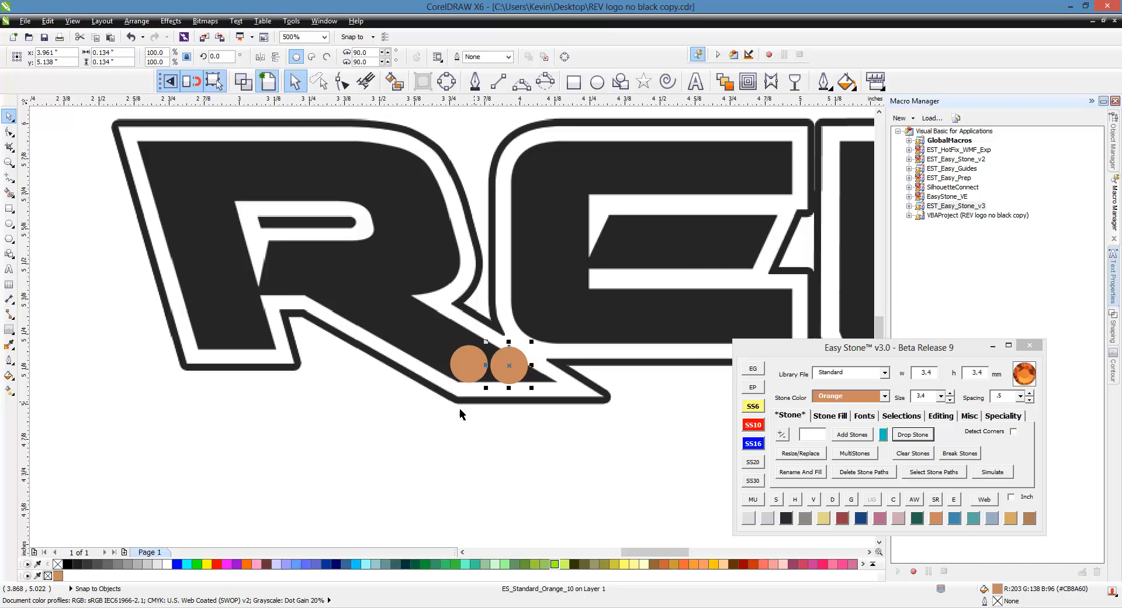
click(440, 427)
scroll(364, 380, down, 4)
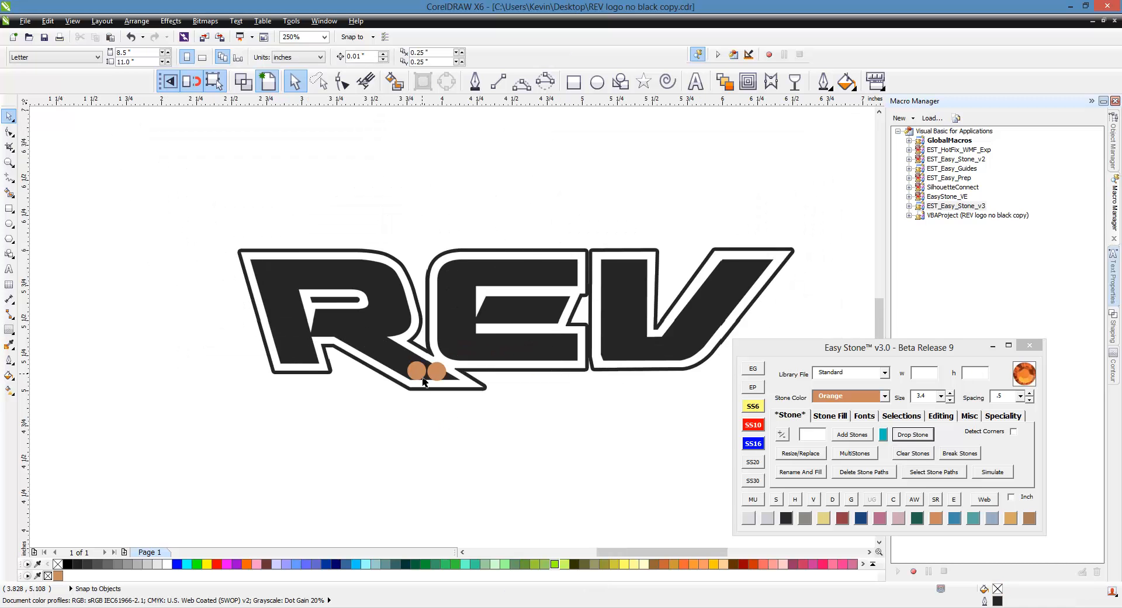
scroll(425, 381, up, 4)
click(461, 381)
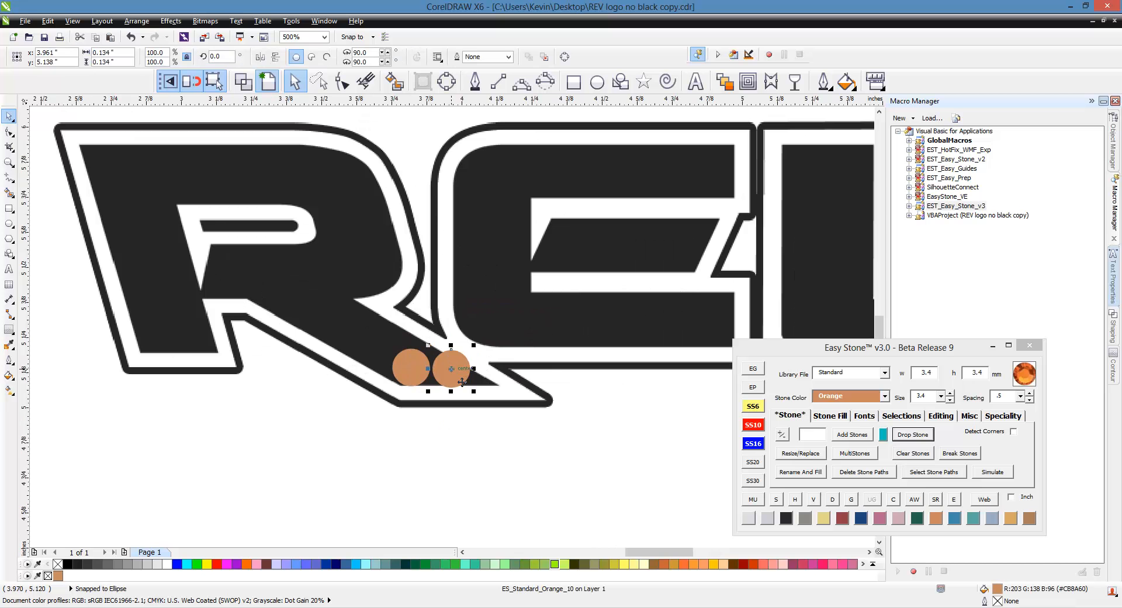
drag(462, 381, 421, 374)
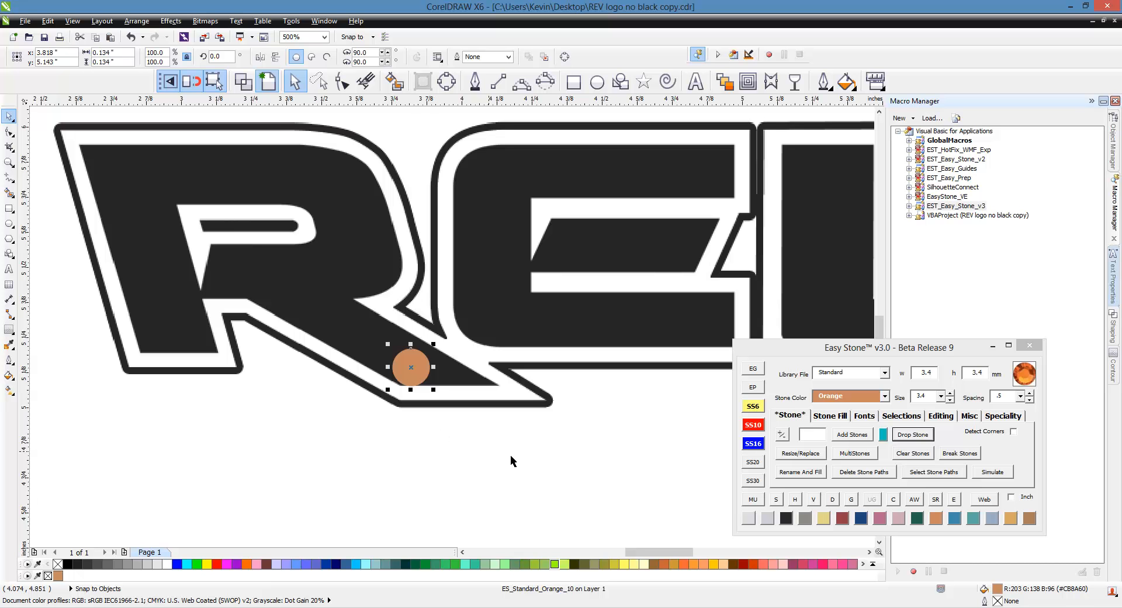
- Change the orange stone to size SS6 and move it into the lower-left corner of the R's stem
click(756, 411)
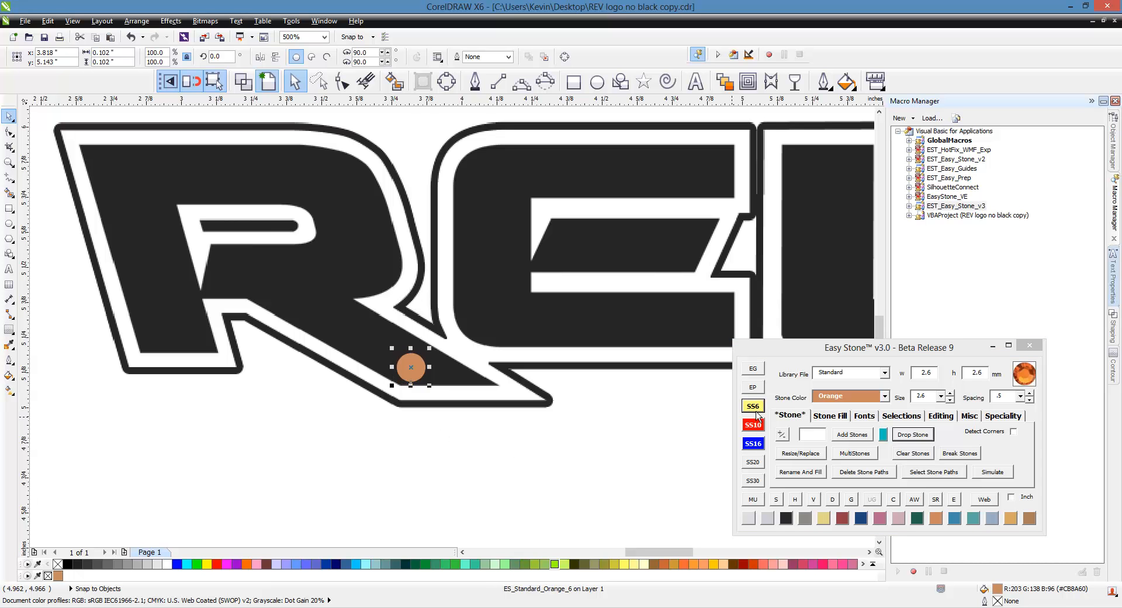
click(492, 451)
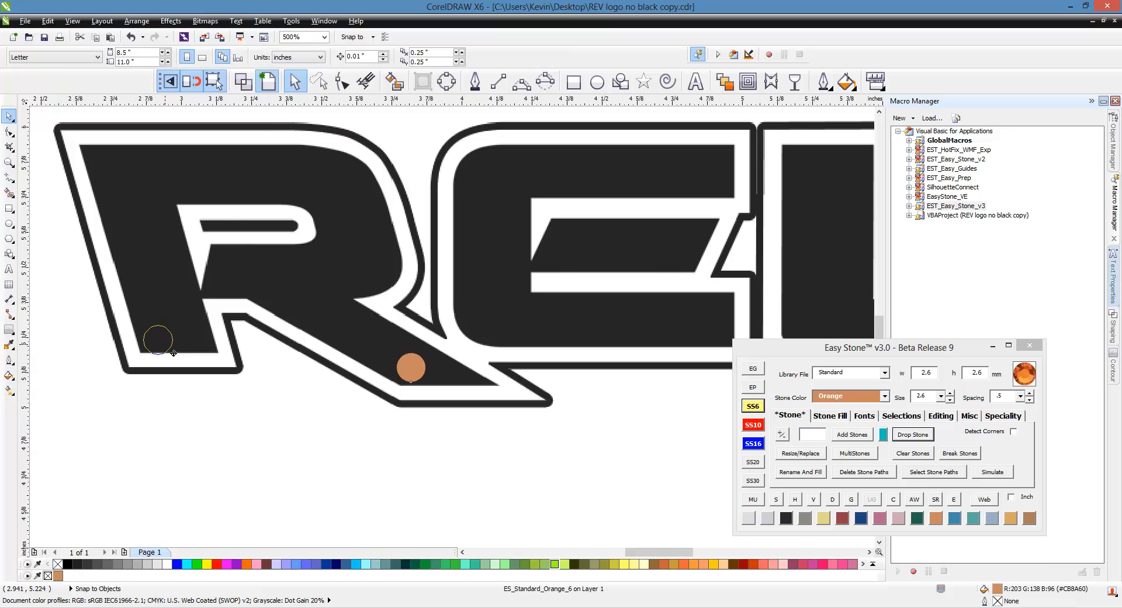
click(173, 353)
scroll(359, 492, down, 3)
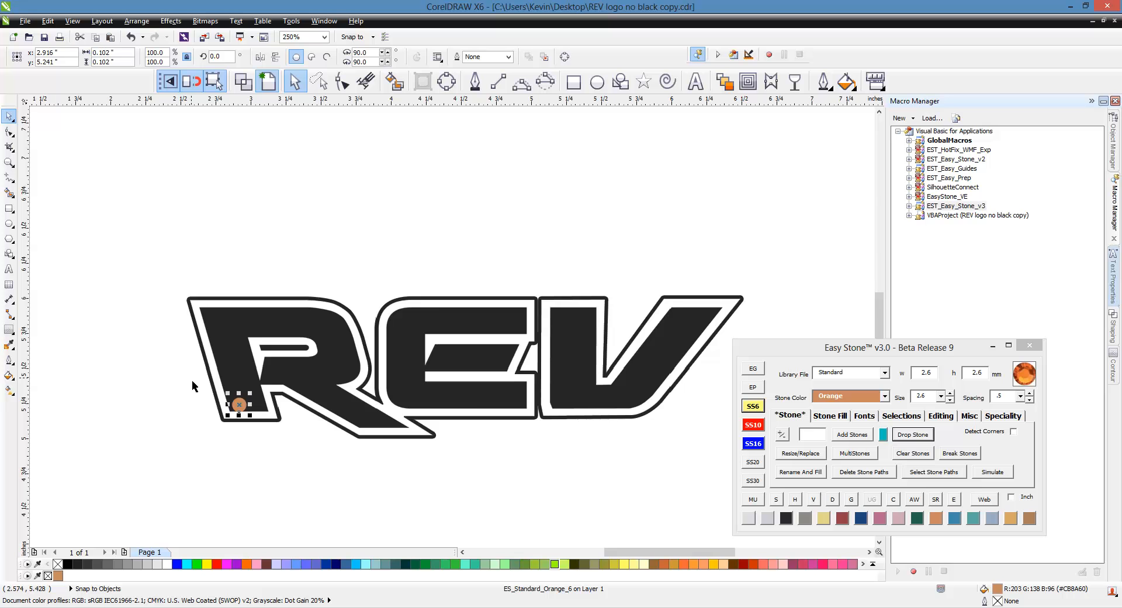
scroll(217, 381, up, 3)
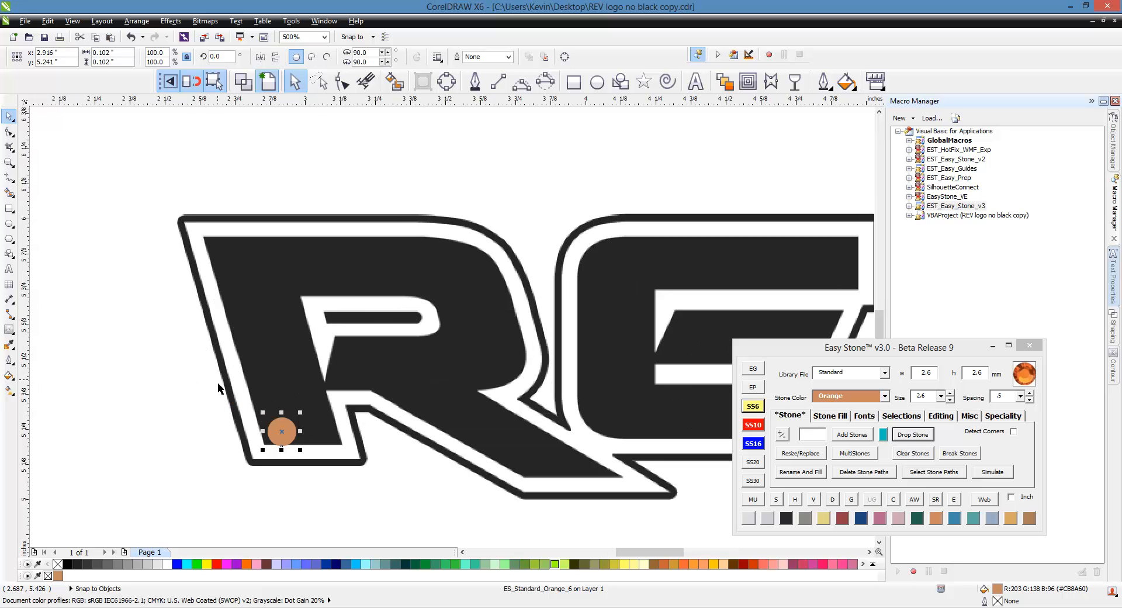
scroll(217, 381, down, 1)
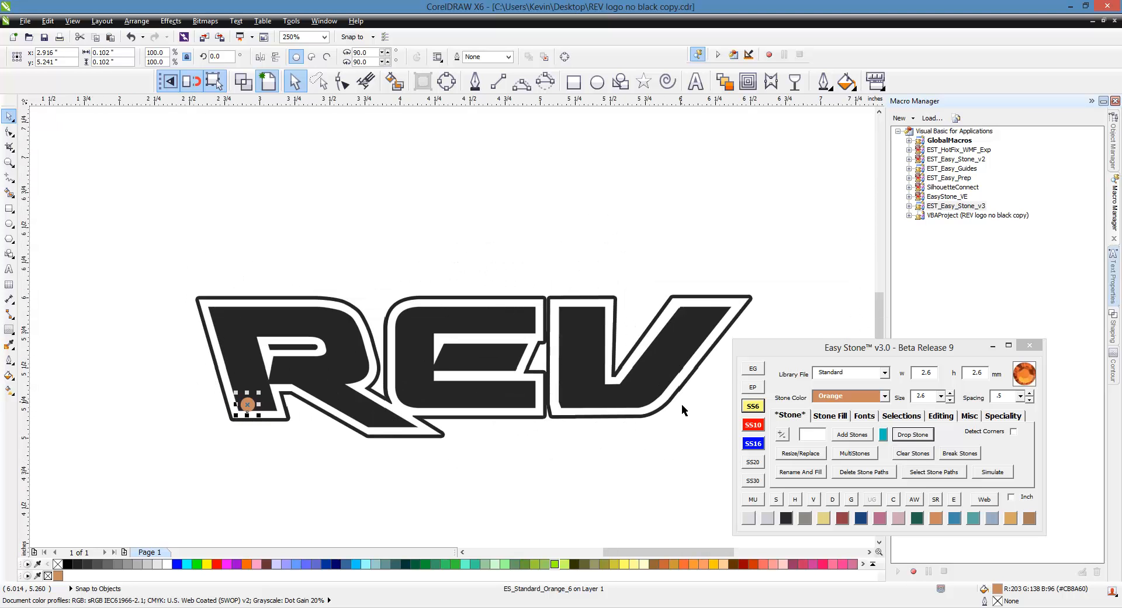
click(276, 488)
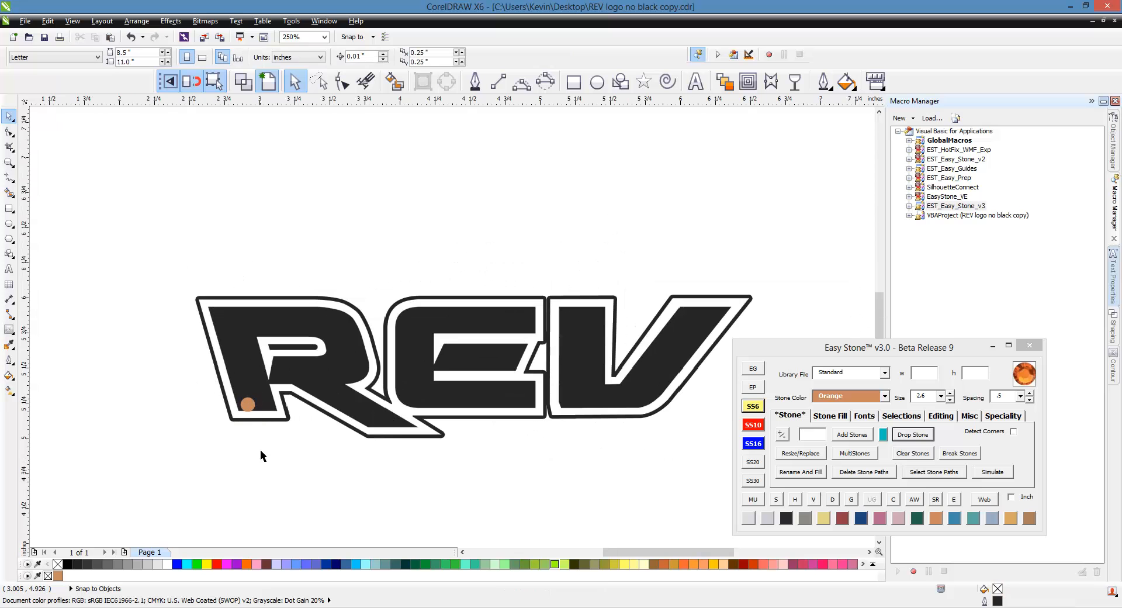
- Duplicate the SS6 stone once to its right along the base of the R's stem, using the 3.1 stone fill offset
scroll(242, 392, up, 1)
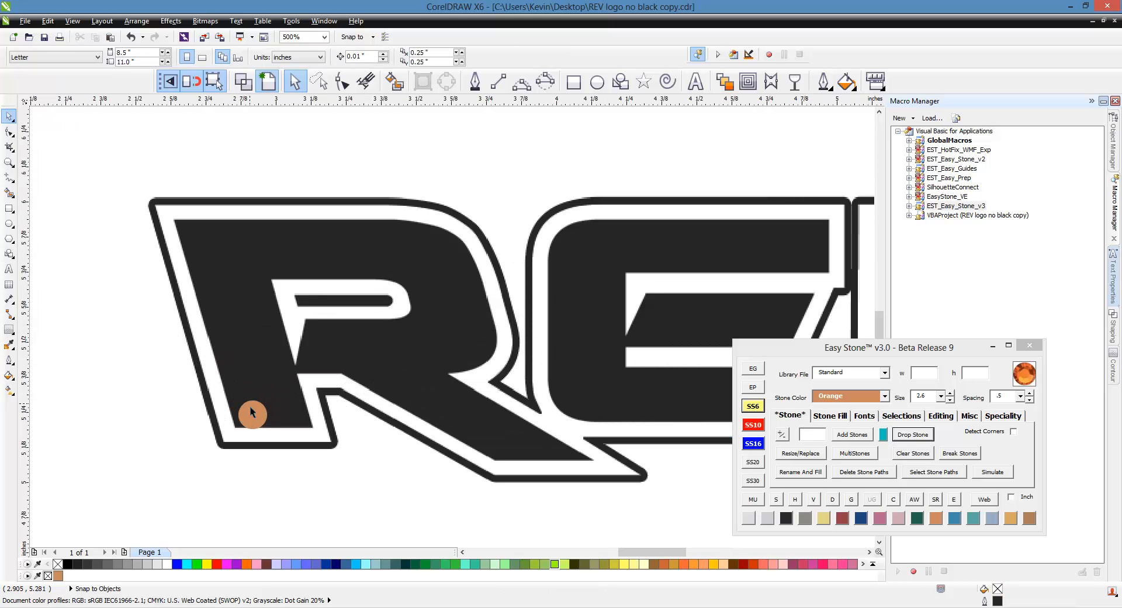
click(252, 410)
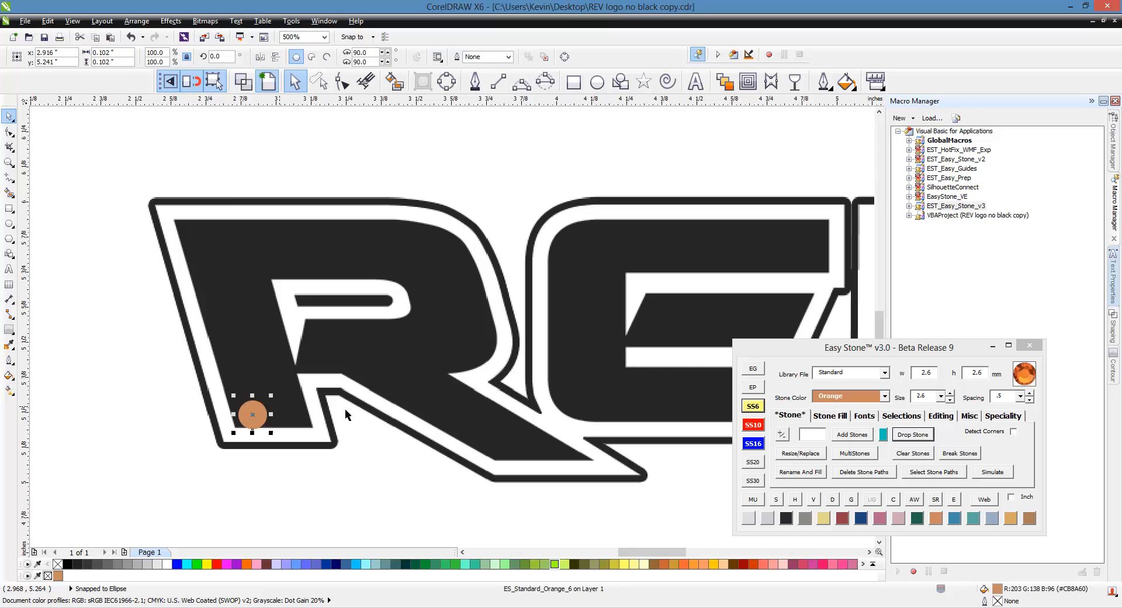
click(832, 420)
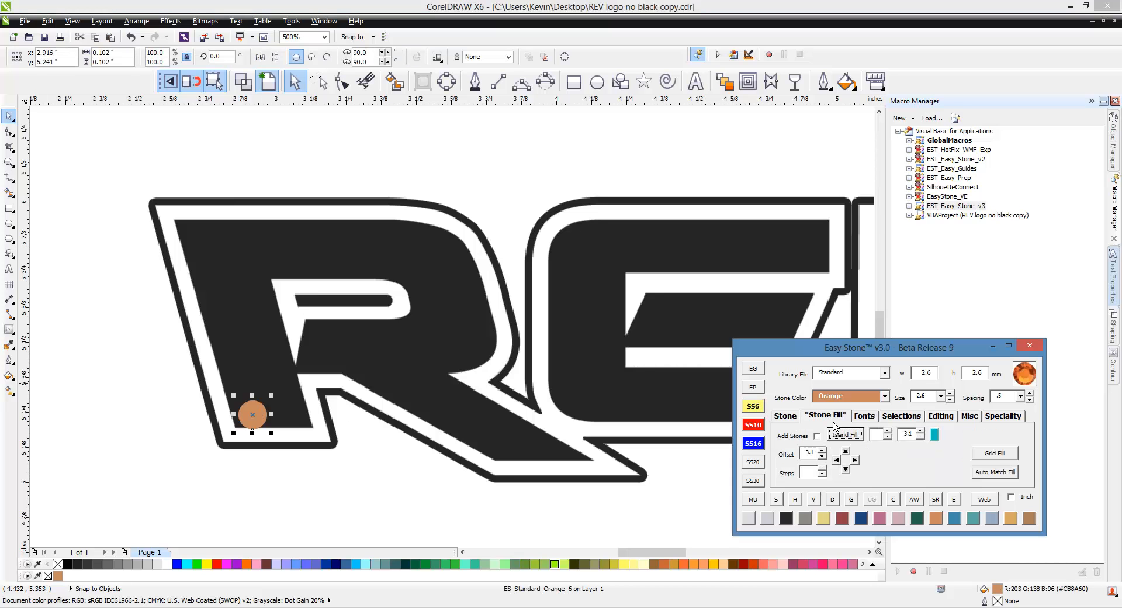
click(855, 460)
click(350, 472)
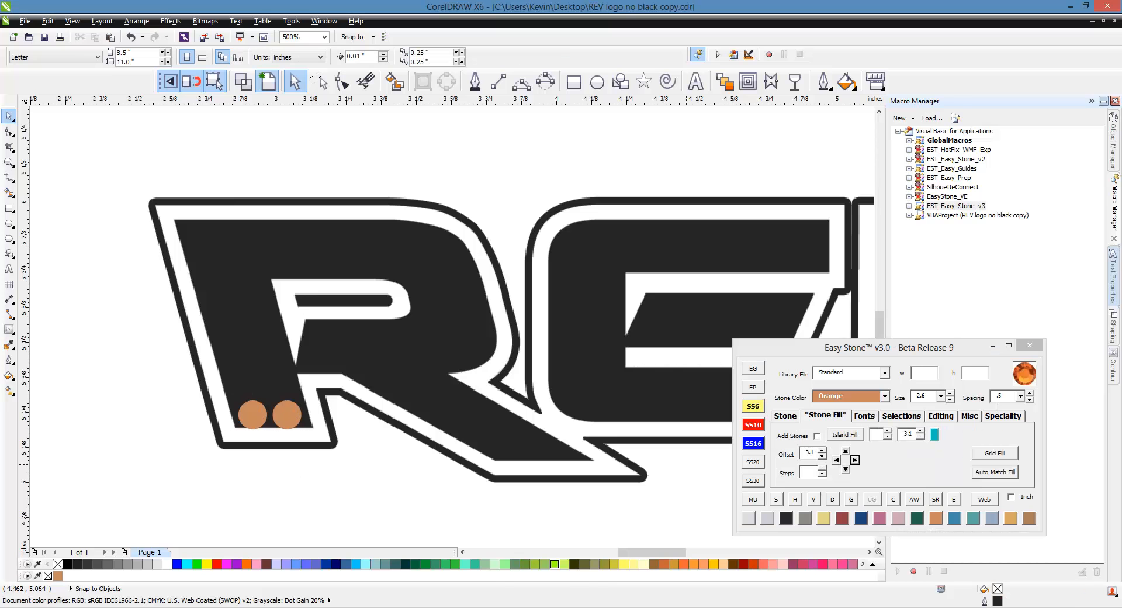
- Copy the base stone to the upper-left corner of the R's stem and add stones between both for a seven-stone column
drag(254, 423, 194, 235)
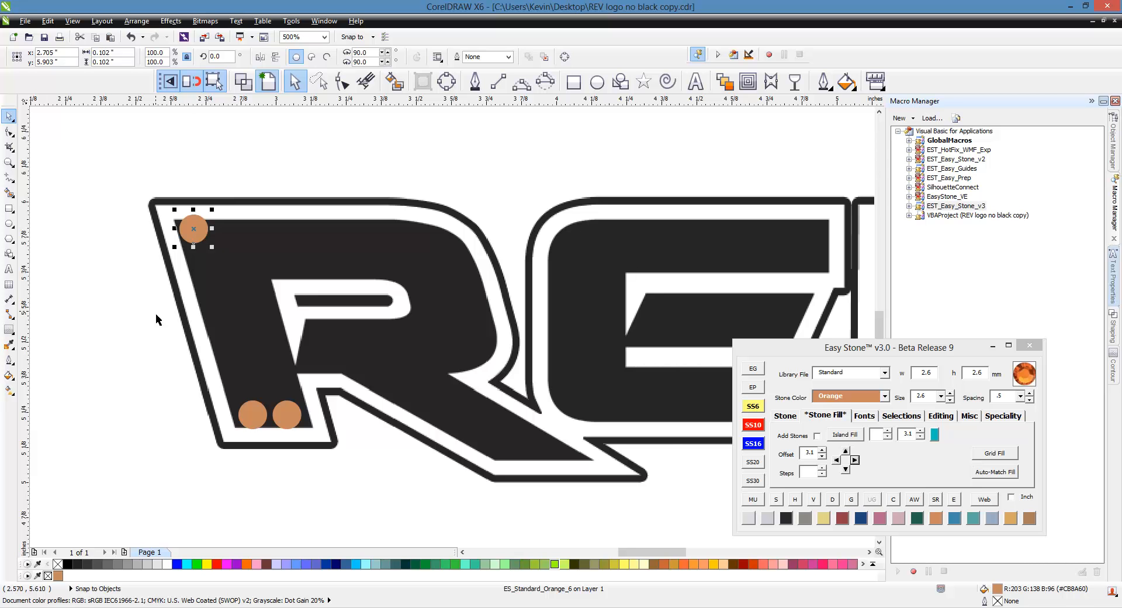
shift+click(257, 419)
click(786, 415)
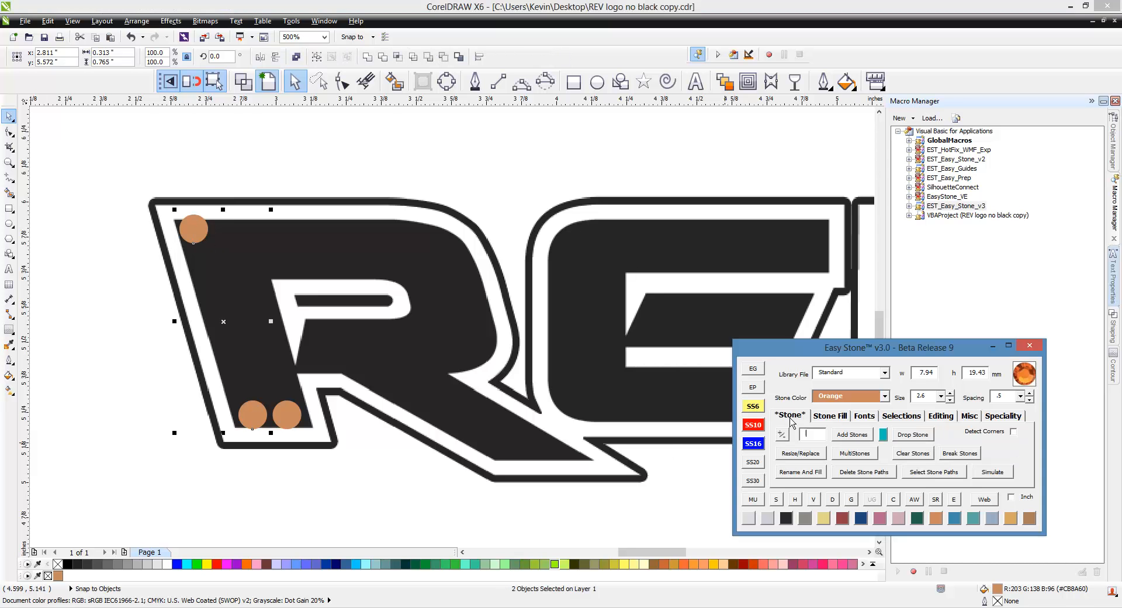
click(850, 436)
click(300, 463)
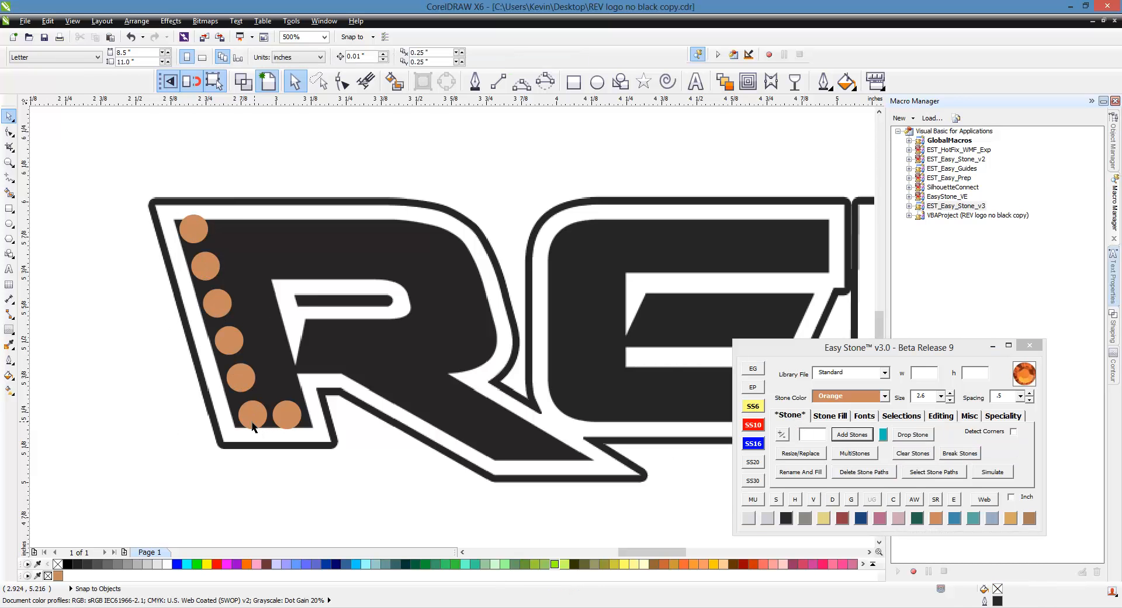
click(232, 353)
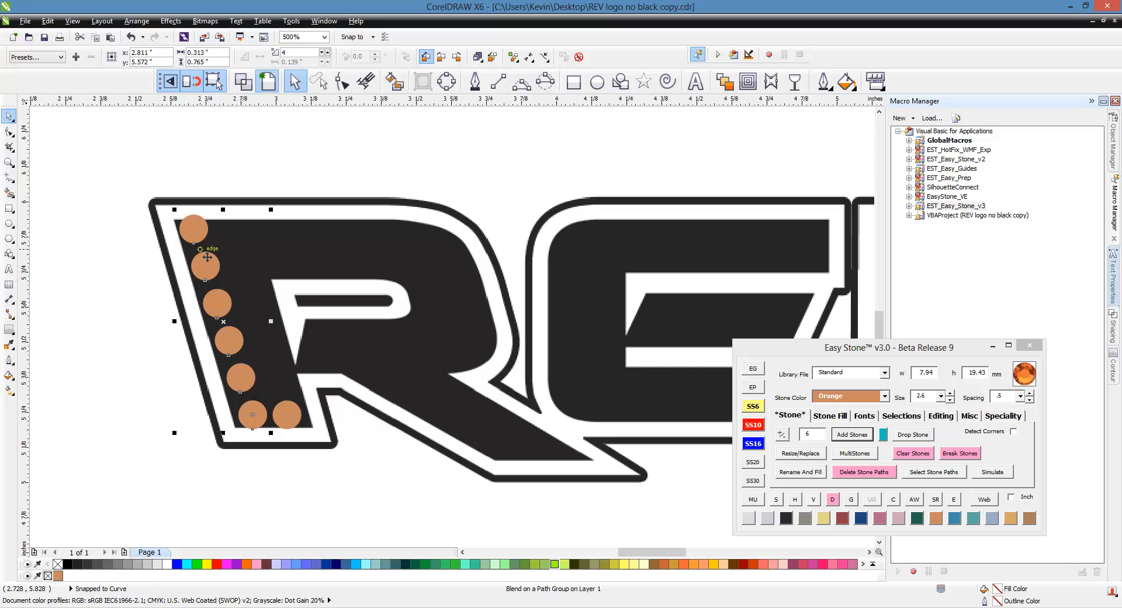
click(783, 436)
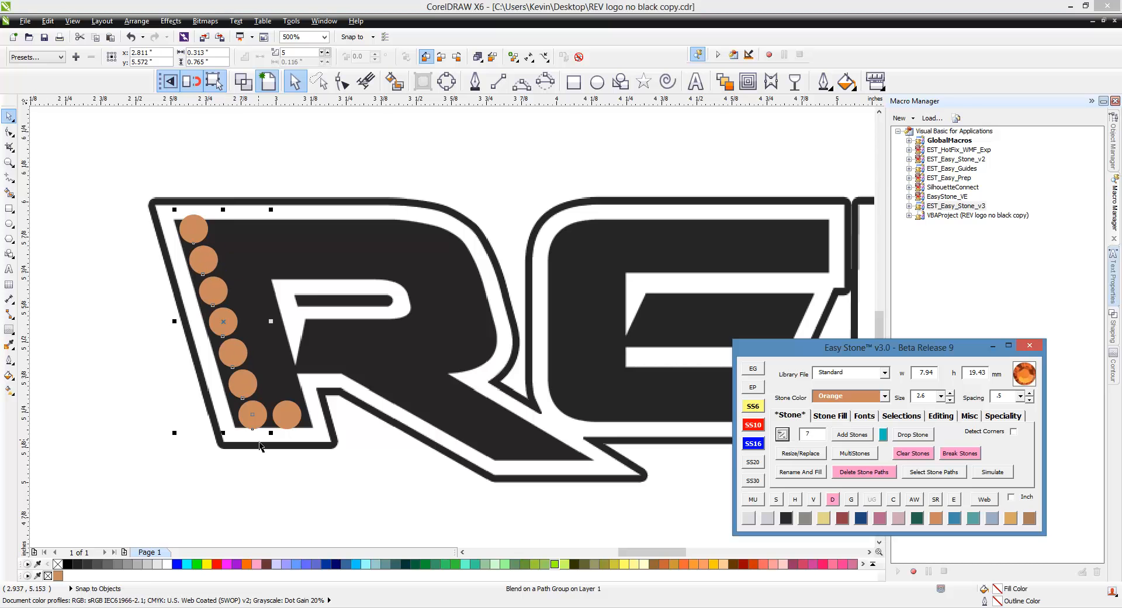
- Duplicate the seven-stone column once to the right inside the R's stem and delete the stone paths of both columns
drag(260, 420, 288, 419)
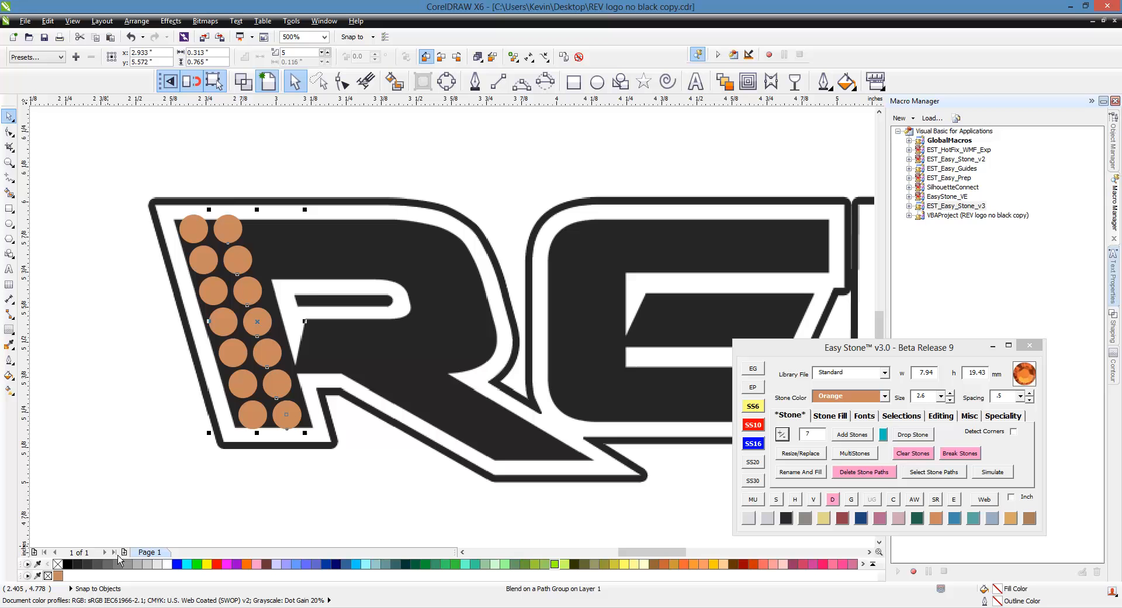
click(158, 509)
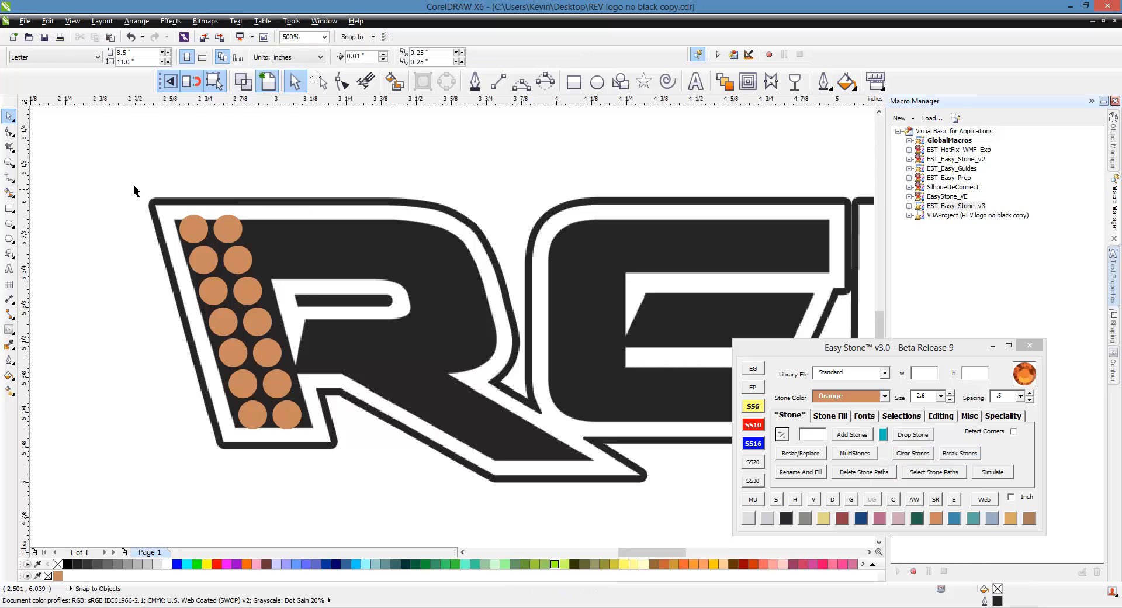
drag(133, 185, 325, 465)
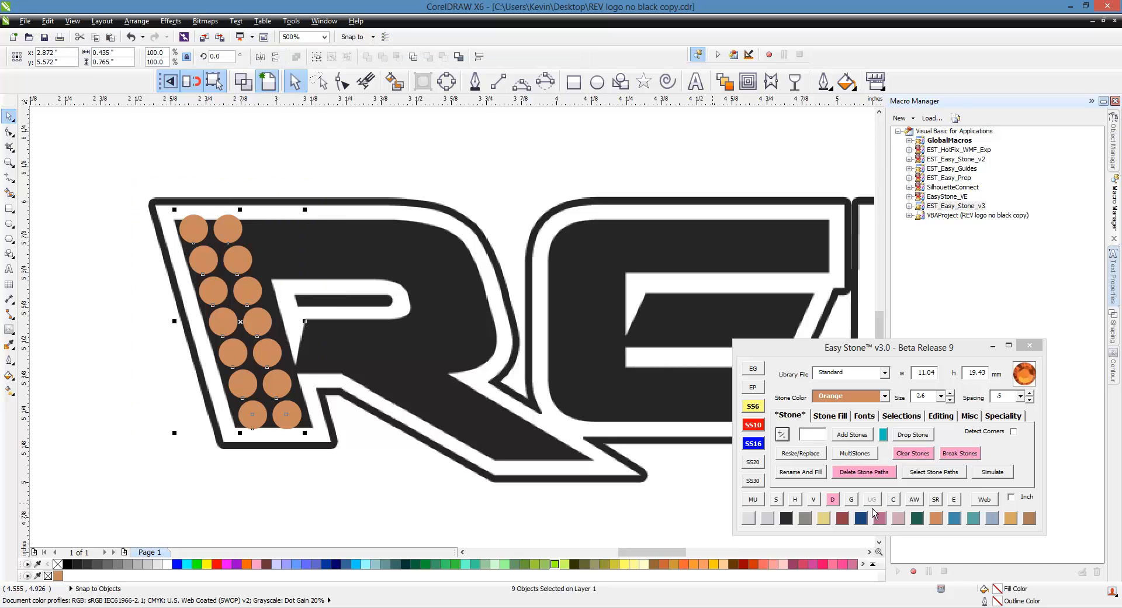
click(876, 475)
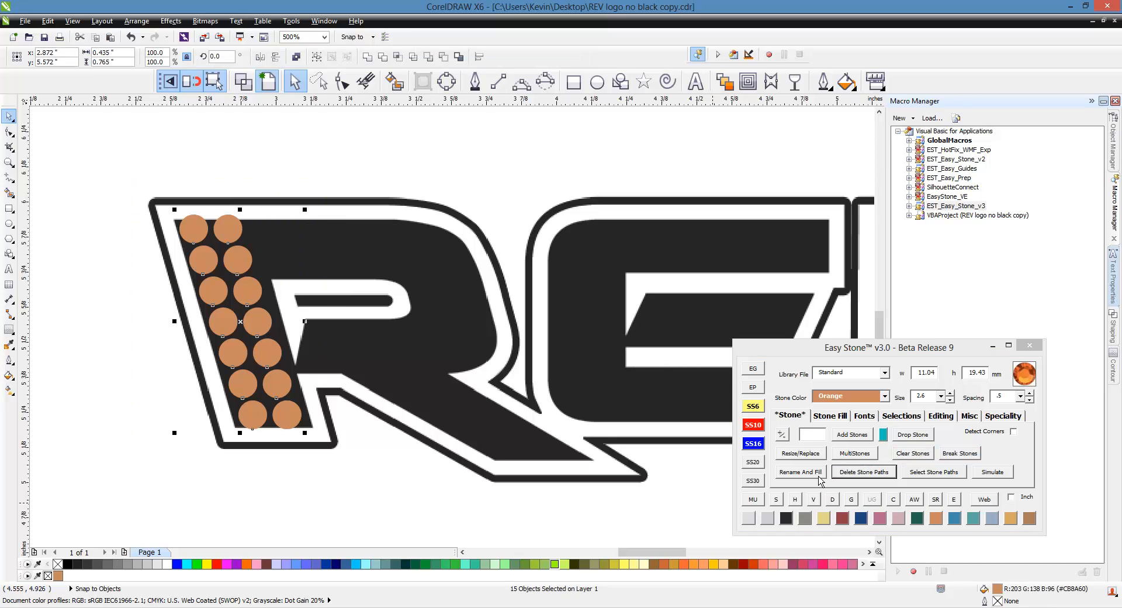
- Repeat the upper two rows of stem stones across the R's upper bar until each row holds seven stones
click(225, 233)
shift+click(195, 237)
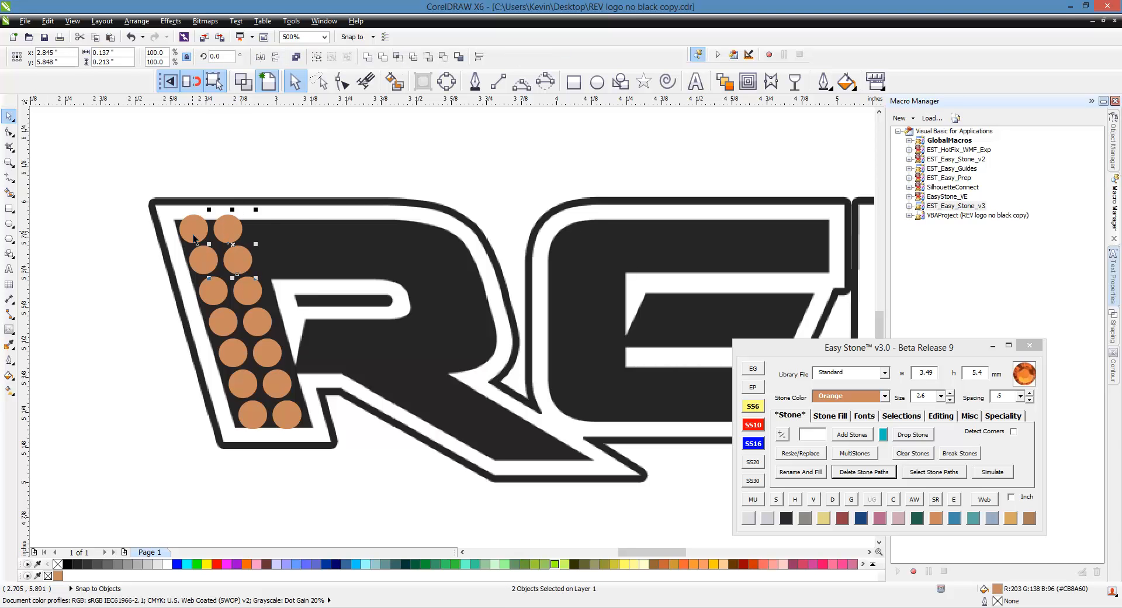
shift+click(196, 237)
key(space)
drag(199, 237, 362, 229)
key(space)
key(space)
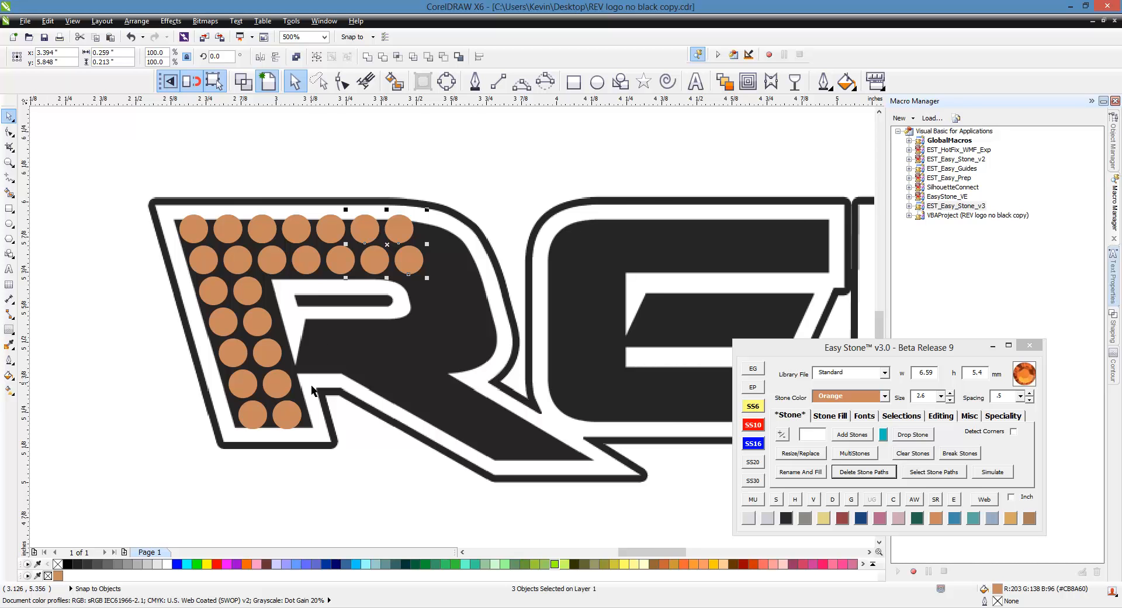
- Copy two stem stones into the bar below the R's counter and shift the upper one right inside the black area
scroll(312, 390, up, 2)
key(Escape)
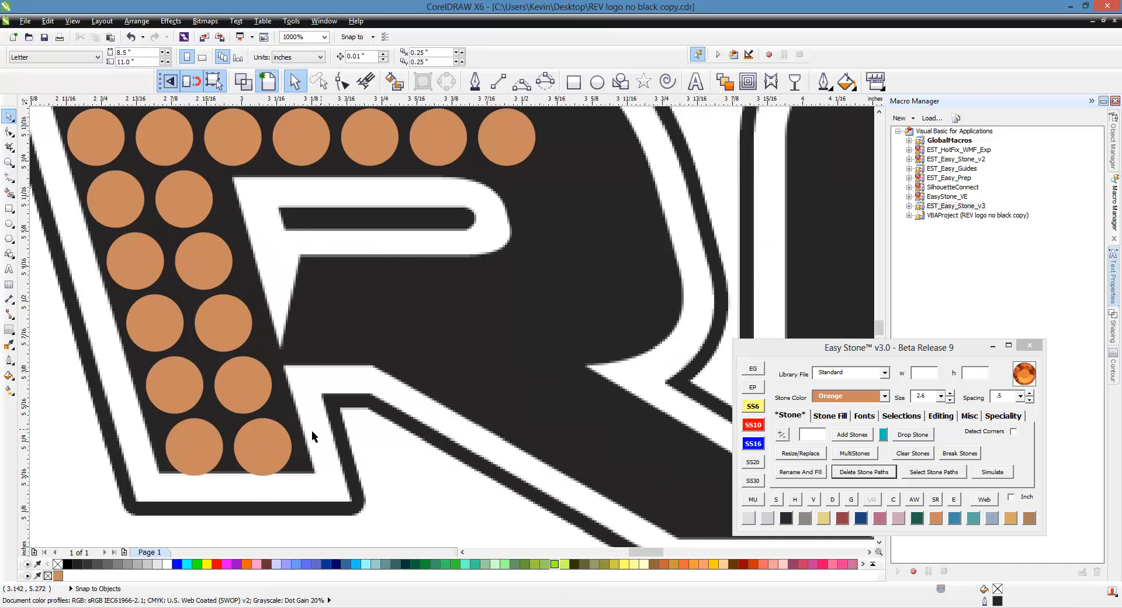
click(253, 384)
shift+click(243, 340)
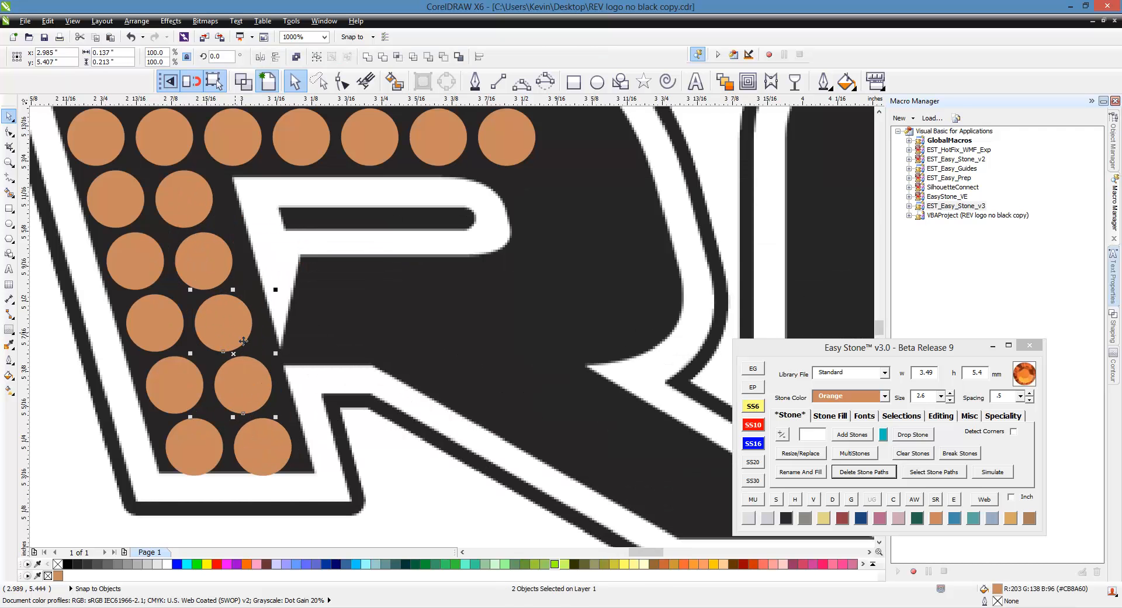
drag(243, 387, 312, 339)
key(Escape)
scroll(309, 297, up, 2)
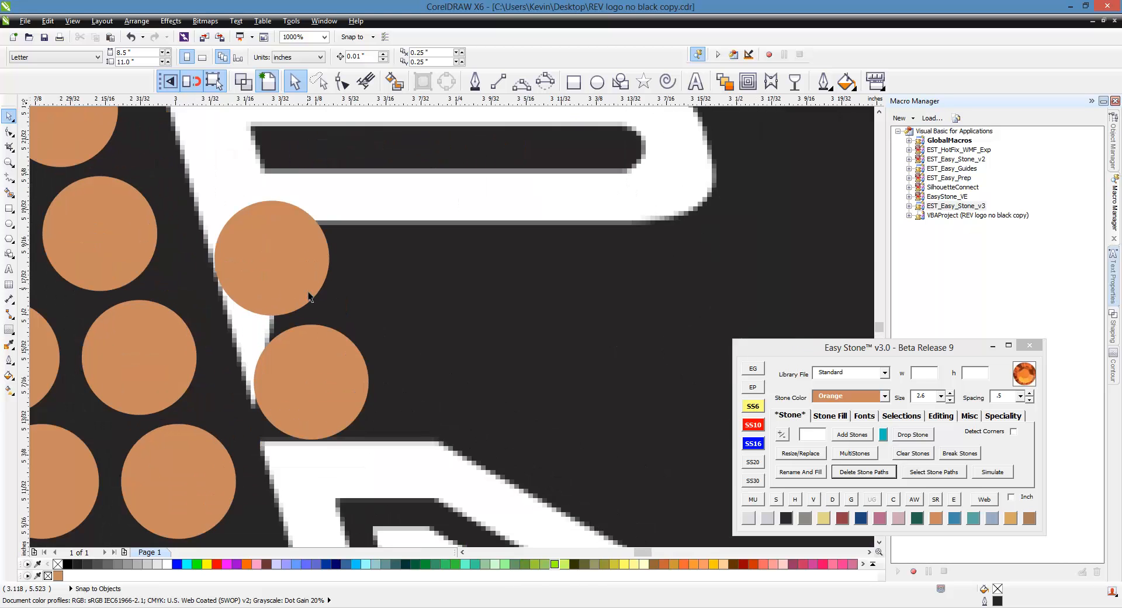
click(310, 297)
drag(258, 290, 330, 292)
scroll(150, 272, down, 2)
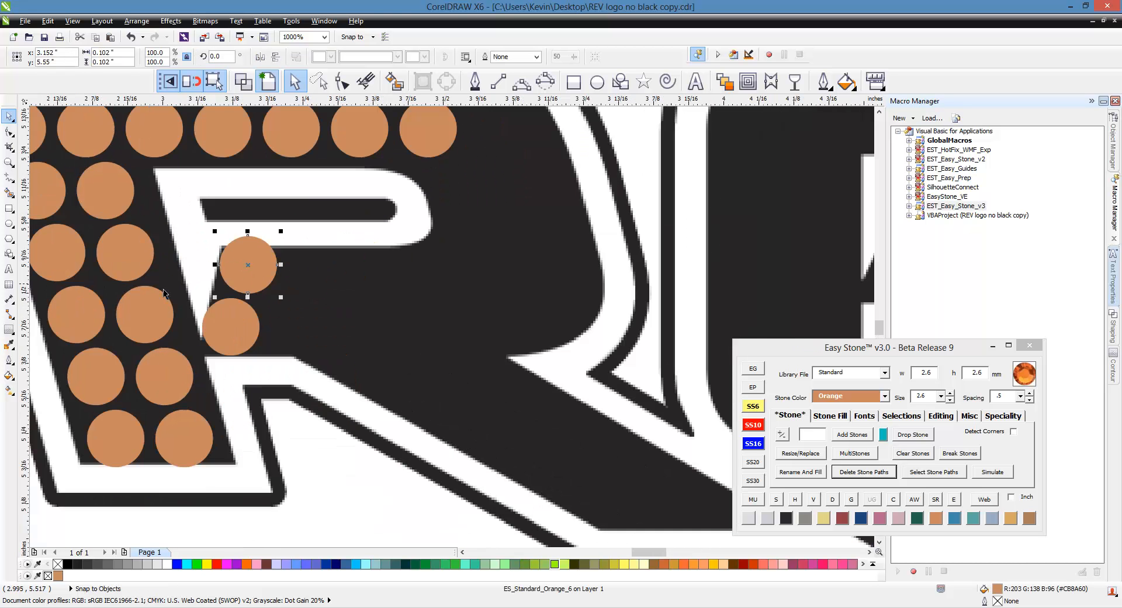
- Duplicate the two-stone pair rightward below the R's counter to form two rows of five stones
shift+click(225, 320)
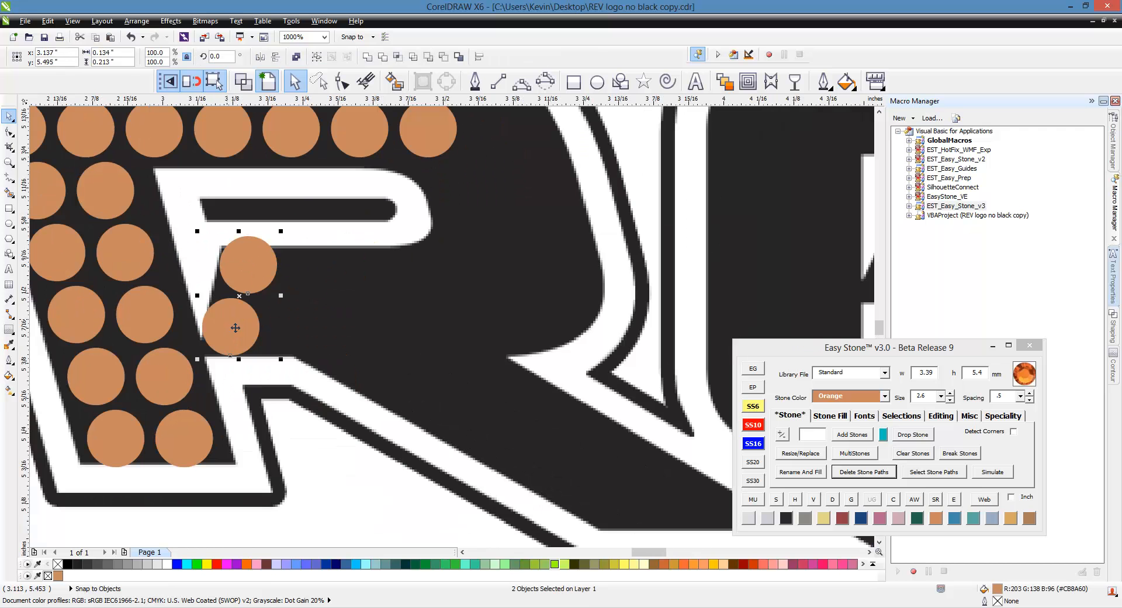
shift+click(81, 330)
drag(85, 319, 151, 319)
shift+click(151, 320)
shift+click(225, 328)
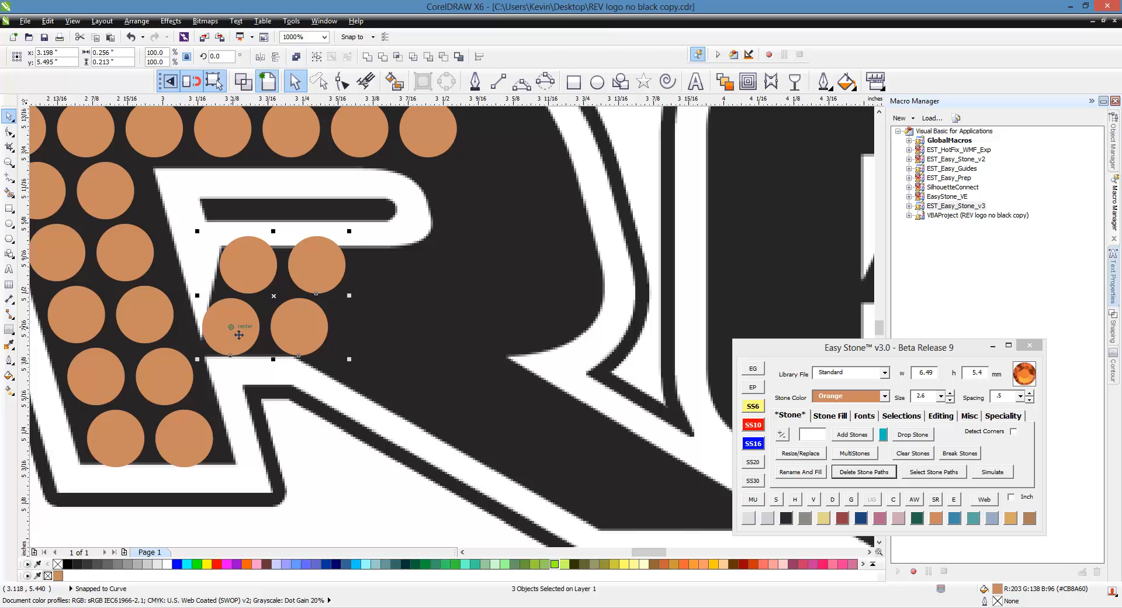
drag(234, 336, 303, 338)
drag(302, 337, 371, 328)
drag(371, 328, 443, 325)
drag(443, 325, 517, 325)
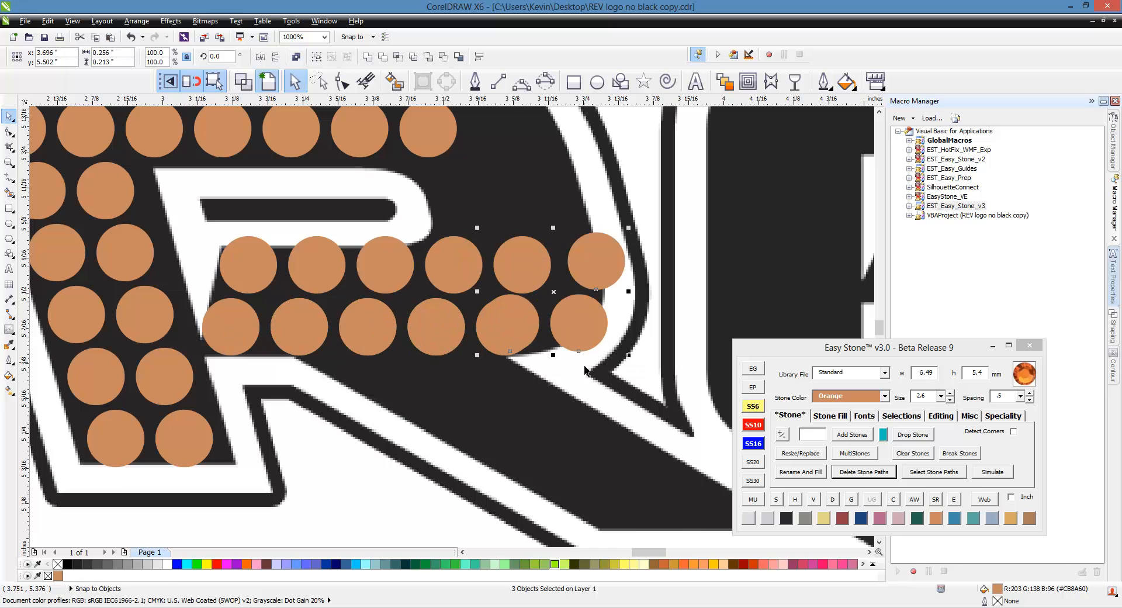
key(ctrl+z)
- Add a sixth stone at the right end of the lower row and raise it to fit inside the bowl's lower curve
click(512, 345)
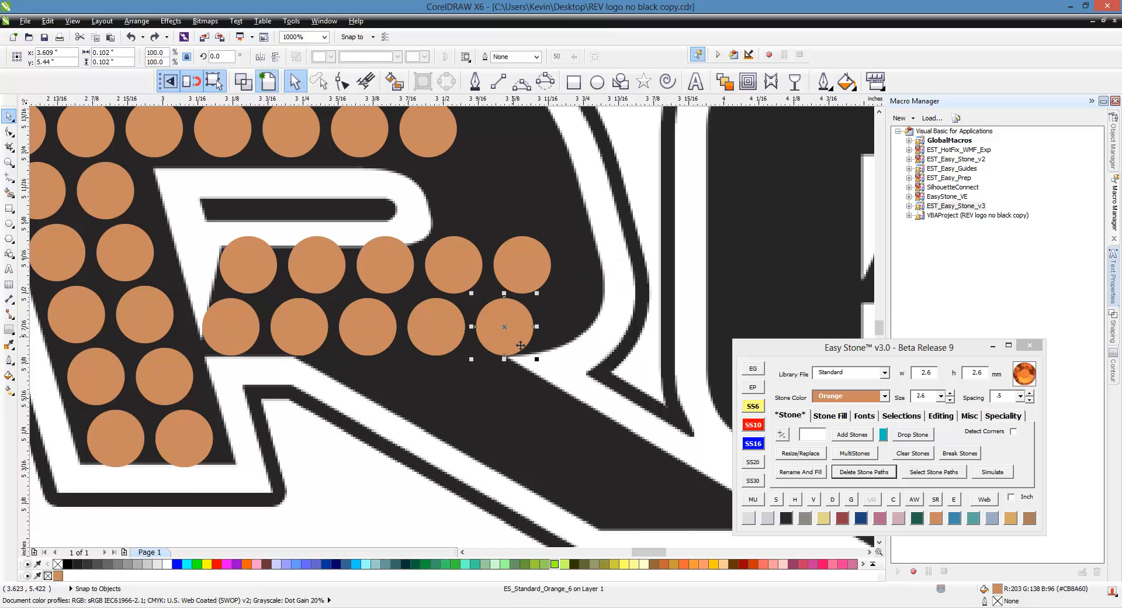
scroll(512, 339, up, 1)
shift+click(362, 333)
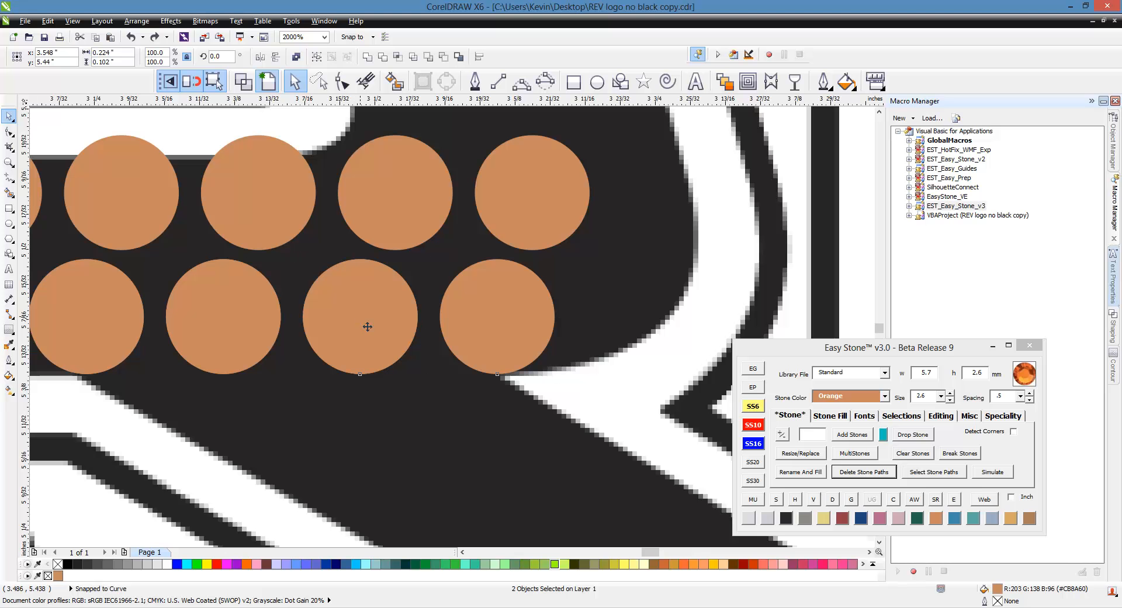
drag(371, 328, 498, 322)
click(619, 380)
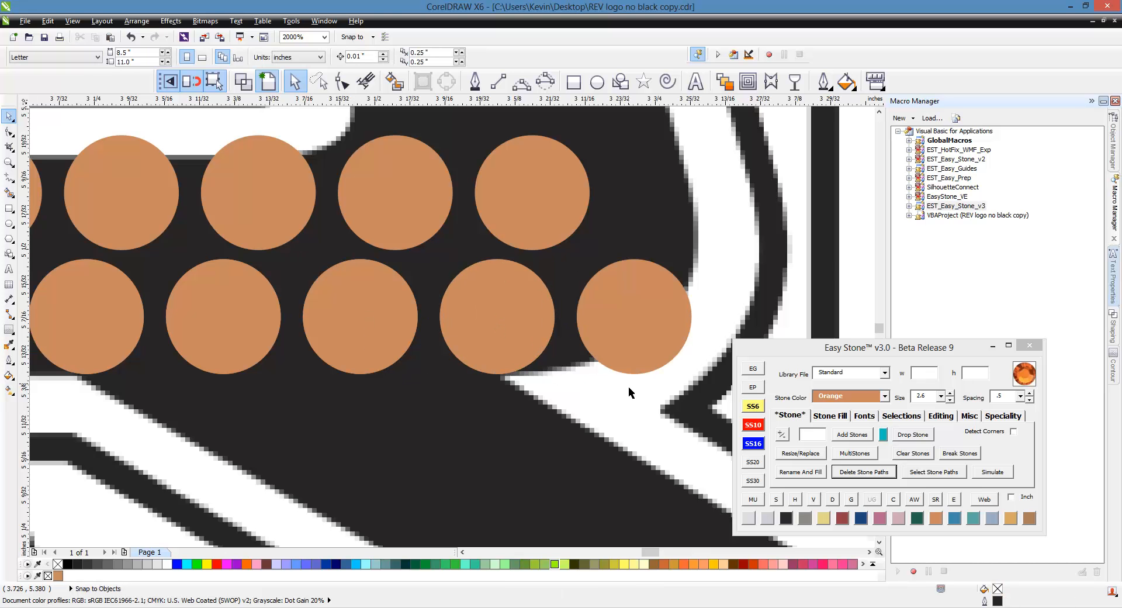
drag(649, 367, 647, 313)
scroll(584, 328, down, 1)
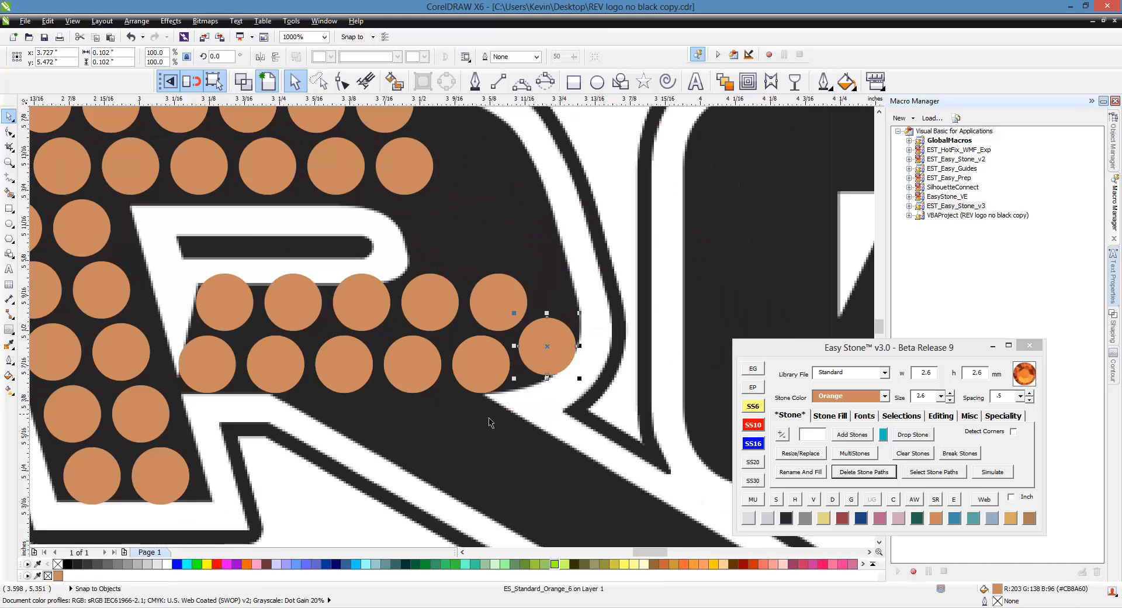
scroll(576, 331, up, 1)
scroll(538, 512, down, 1)
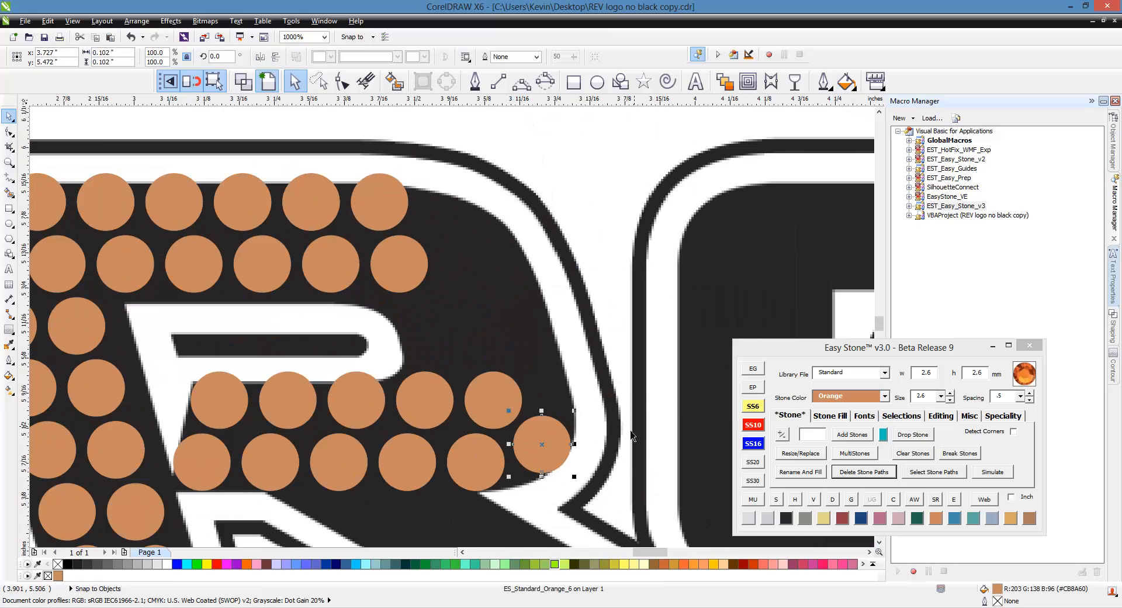
- Copy the end stone upward along the outer edge of the R's bowl, placing four stones up to the upper row
scroll(542, 444, up, 1)
drag(543, 446, 541, 382)
drag(547, 326, 532, 231)
scroll(622, 451, down, 1)
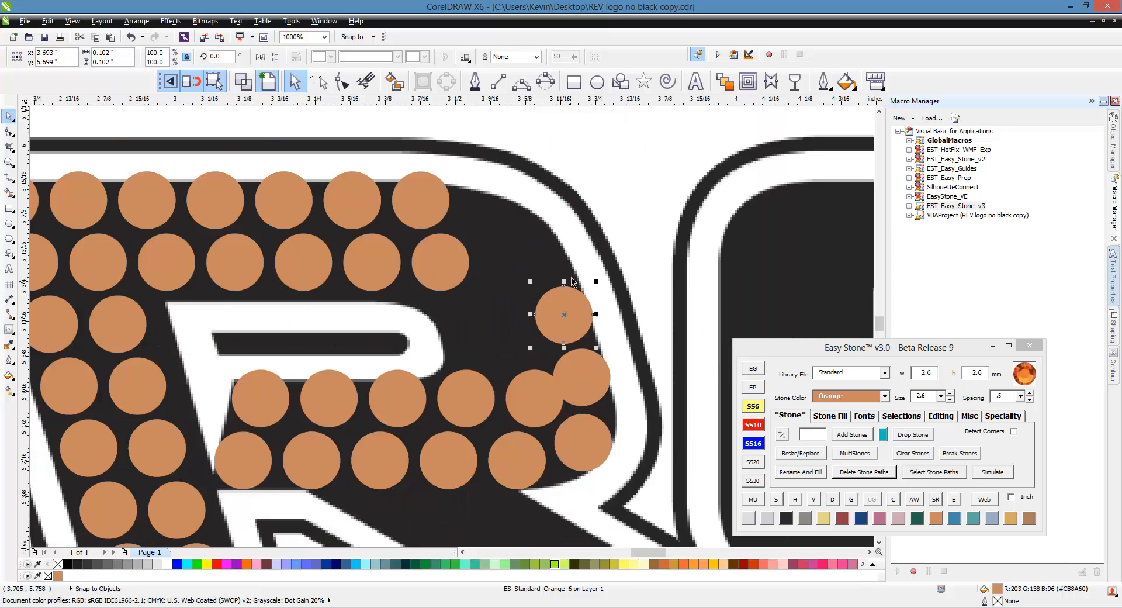
scroll(570, 316, up, 1)
drag(576, 371, 426, 187)
scroll(524, 249, down, 1)
click(426, 187)
scroll(495, 285, down, 1)
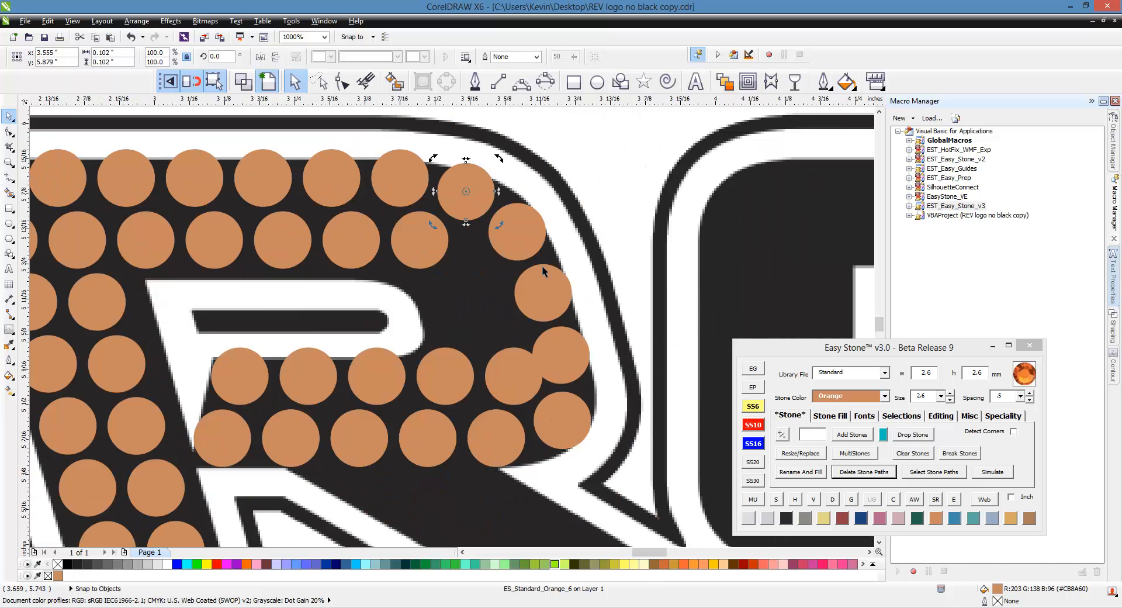
- Select all the R's stones and run the overlap check to delete duplicate stones
scroll(543, 264, down, 1)
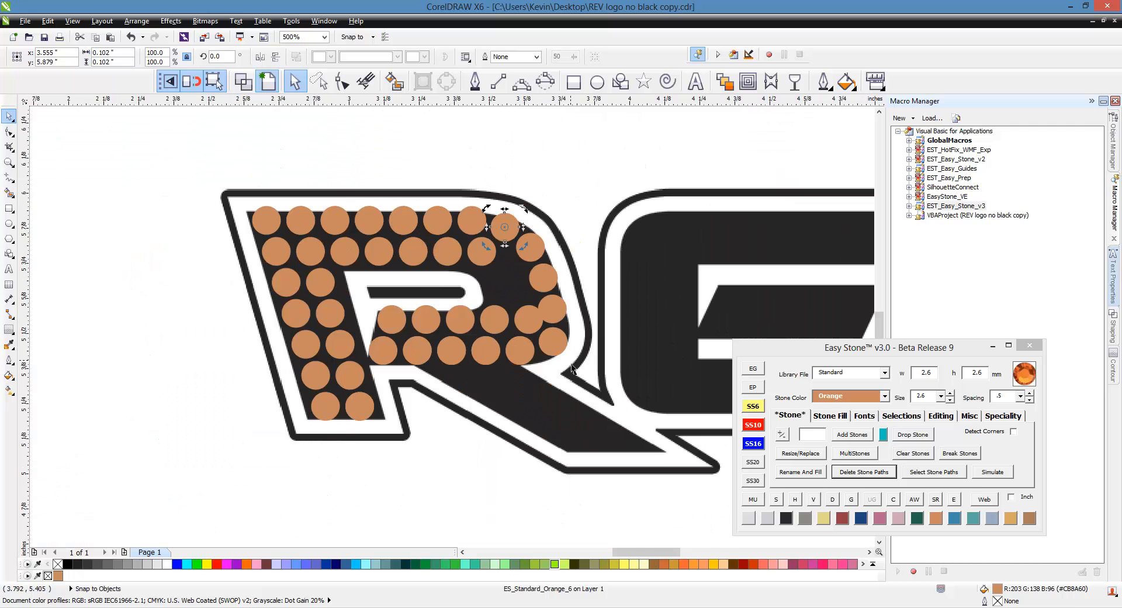
click(108, 303)
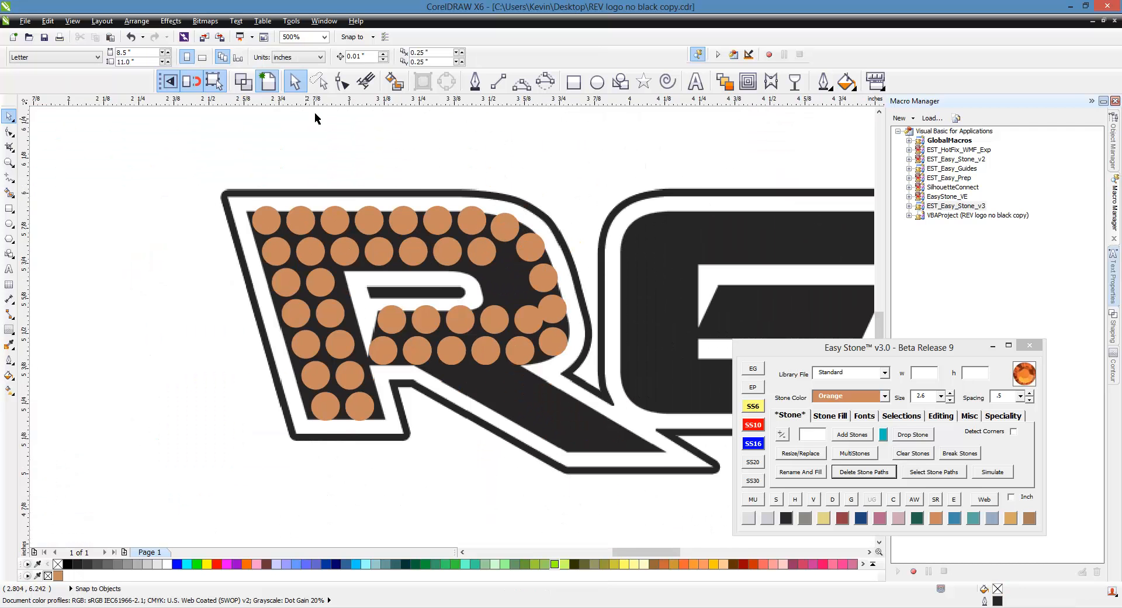
drag(153, 167, 637, 472)
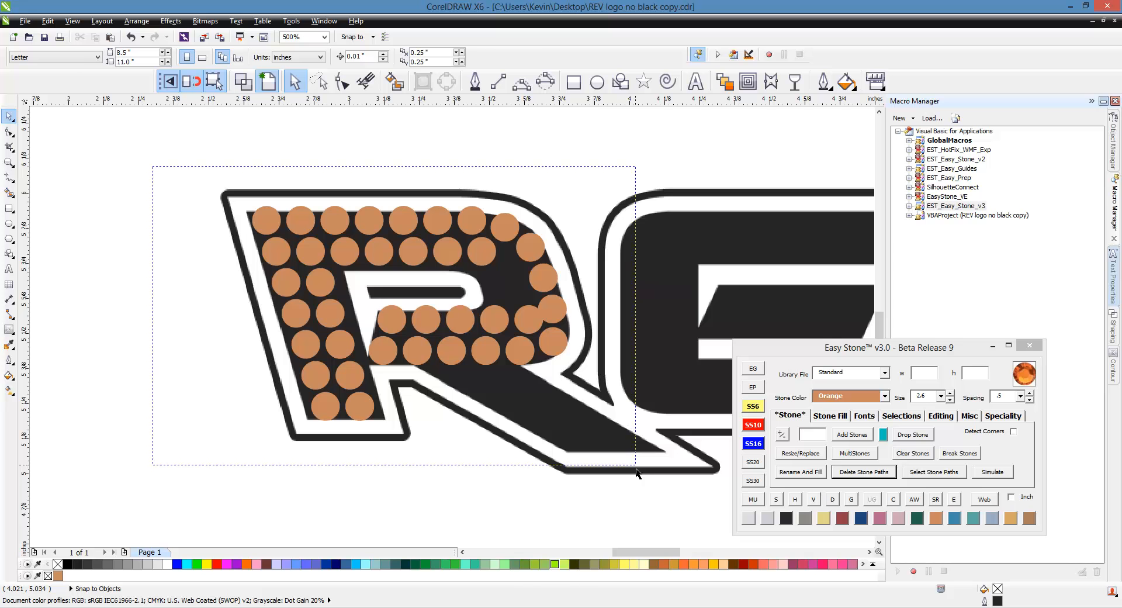
click(893, 499)
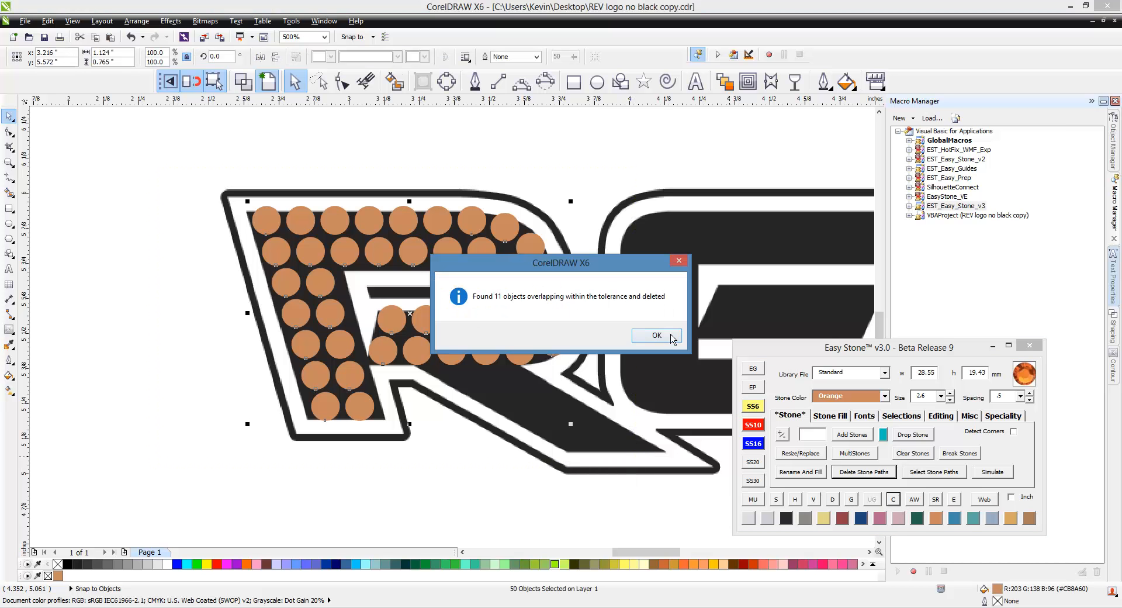
click(670, 341)
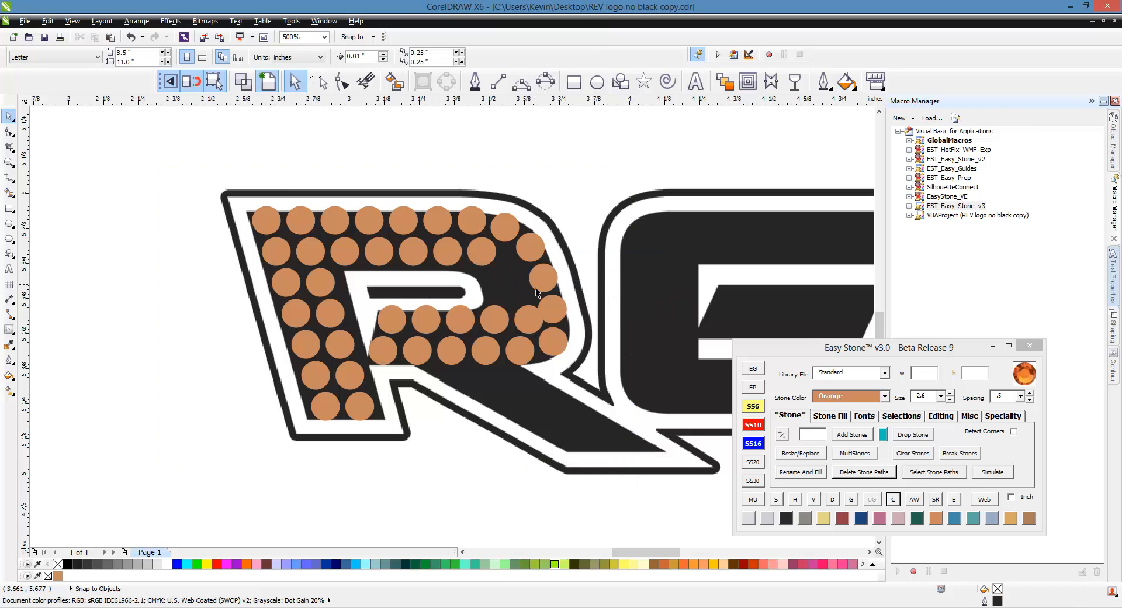
- Freehand-select the outer run of stones around the R's bowl, re-space it evenly, and delete its stone path
click(319, 81)
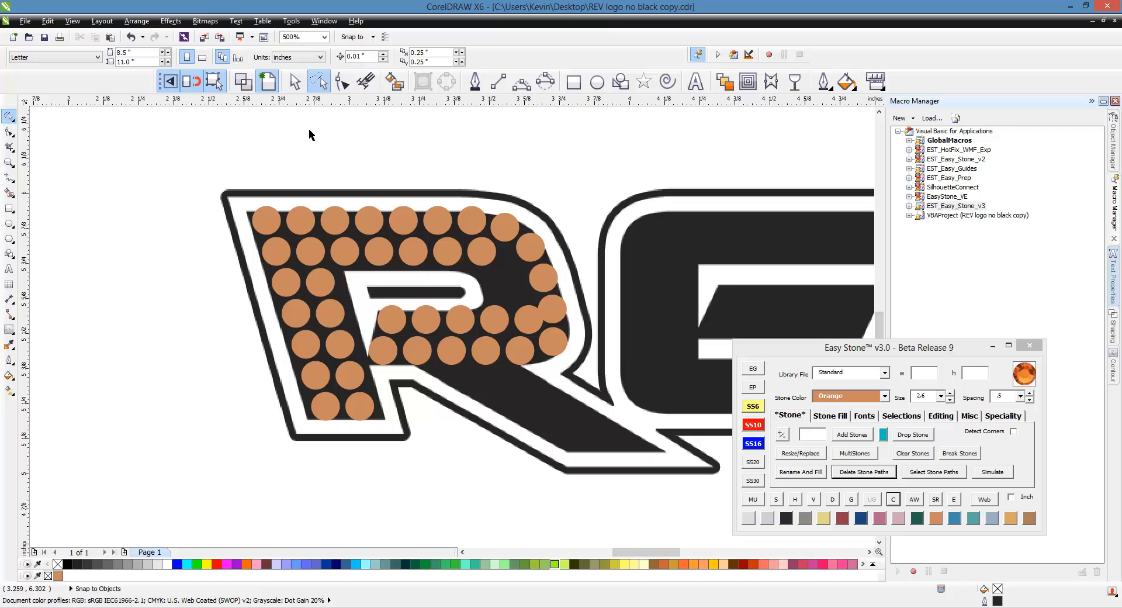
mouse_move(305, 177)
mouse_down()
mouse_move(466, 162)
mouse_move(579, 211)
mouse_move(565, 380)
mouse_move(443, 408)
mouse_move(367, 390)
mouse_move(357, 370)
mouse_move(368, 326)
mouse_move(475, 327)
mouse_move(525, 319)
mouse_move(527, 308)
mouse_move(515, 280)
mouse_move(433, 253)
mouse_move(324, 251)
mouse_move(303, 228)
mouse_up()
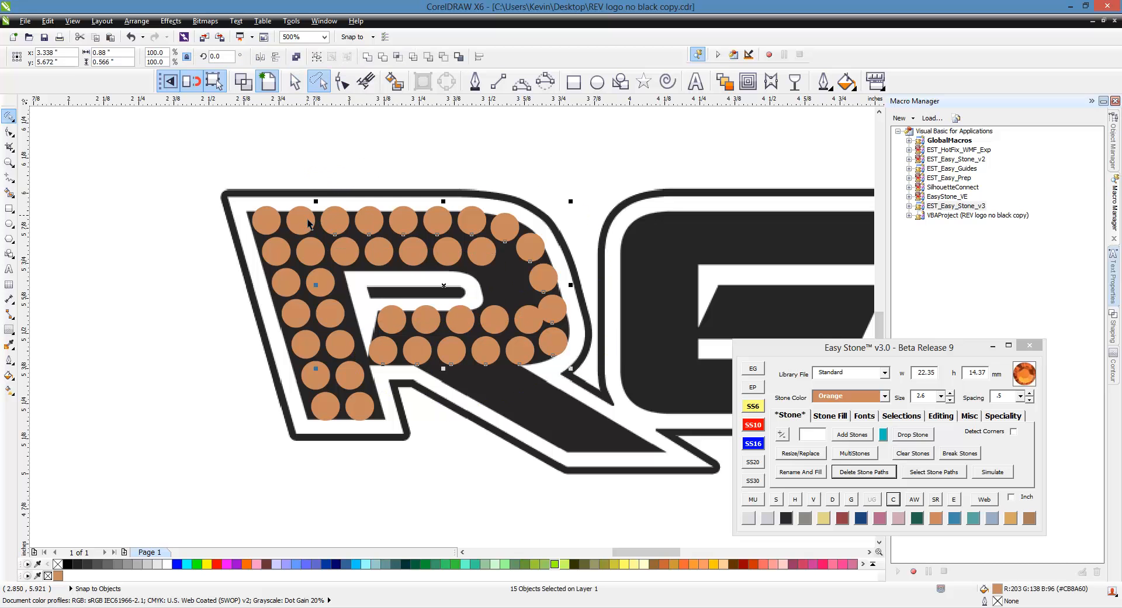
click(945, 421)
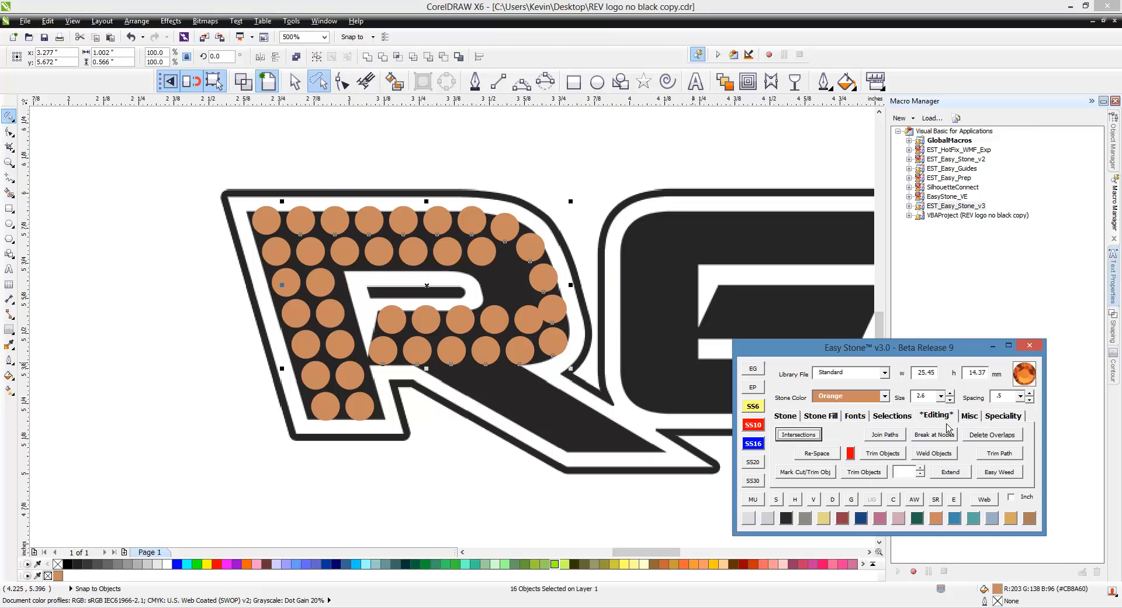
click(827, 454)
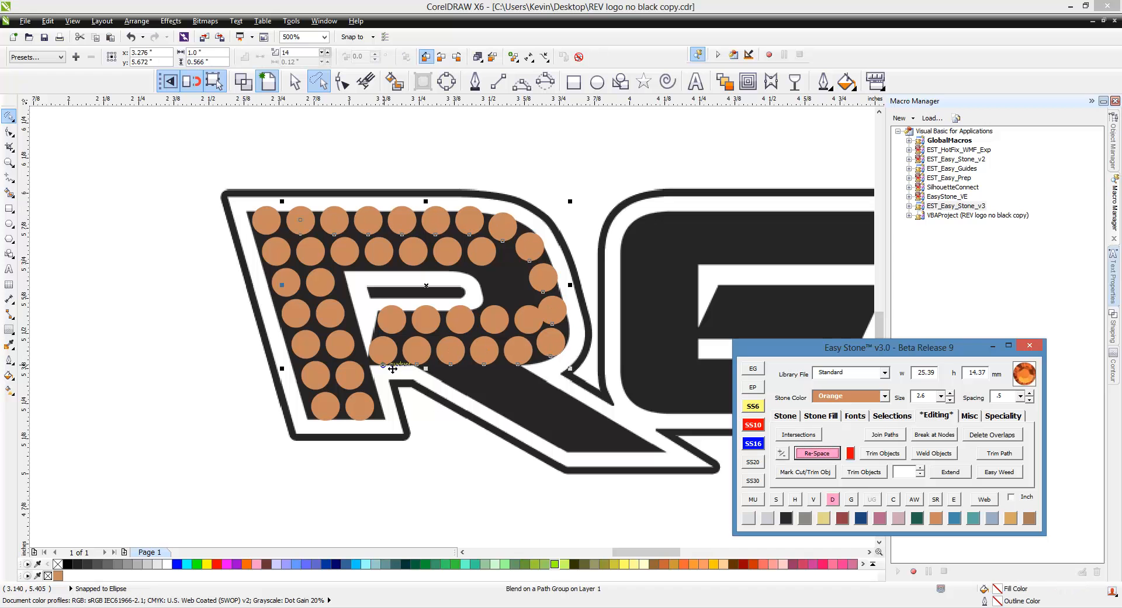
click(836, 502)
click(500, 497)
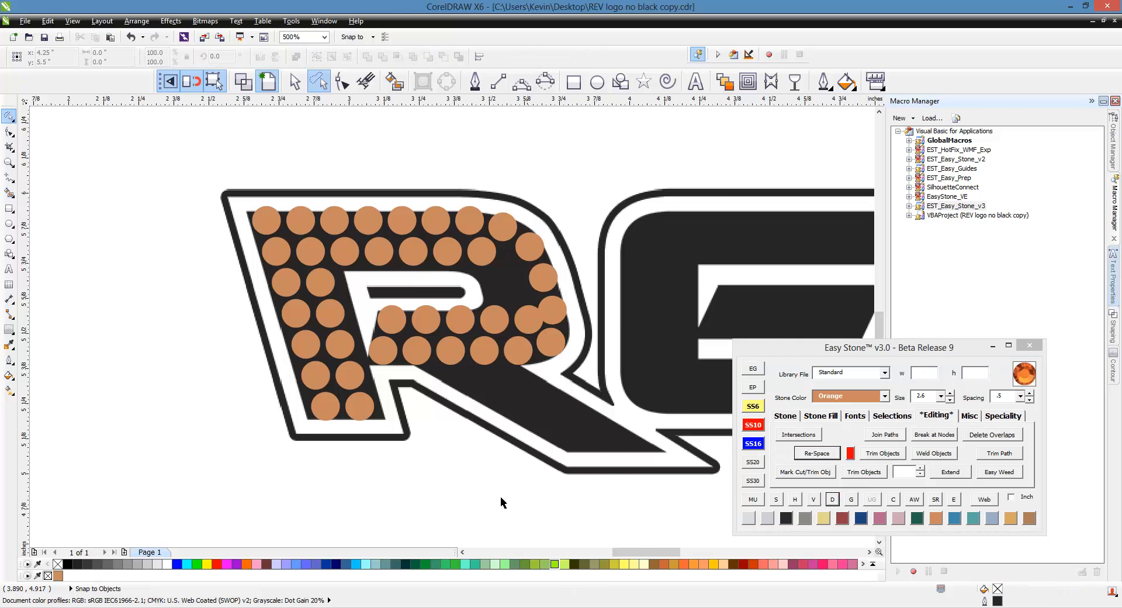
- Move the end stone of the row just below the R's counter inward, clear of the outer run
click(539, 346)
drag(571, 353, 529, 355)
scroll(544, 372, up, 1)
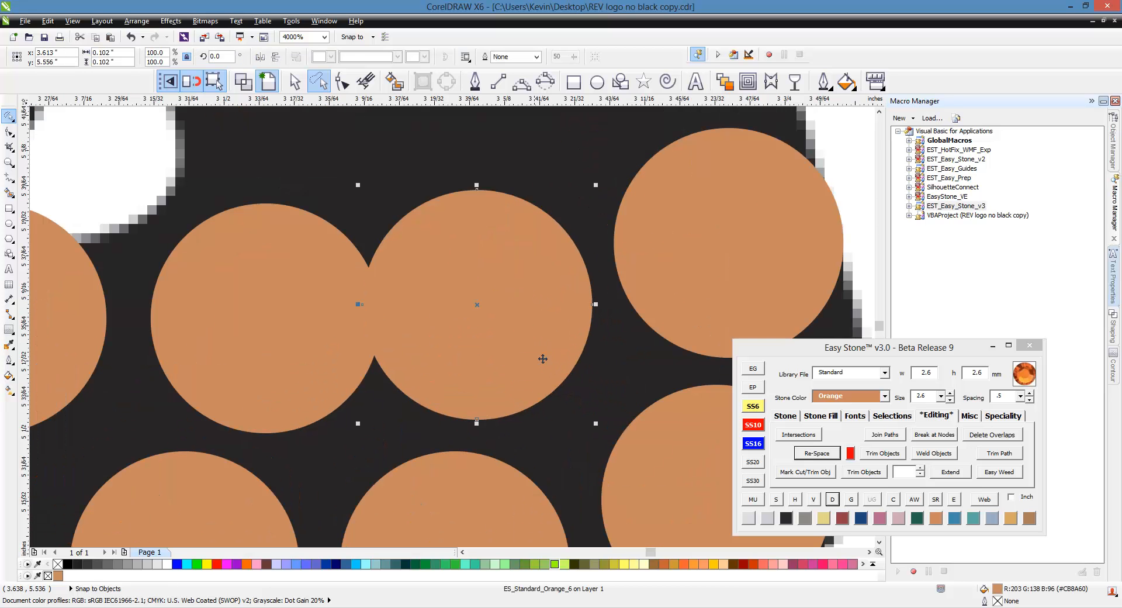
- Select the five stones in the row below the R's counter and distribute them evenly horizontally
scroll(567, 333, down, 2)
shift+click(485, 328)
shift+click(418, 334)
shift+click(358, 333)
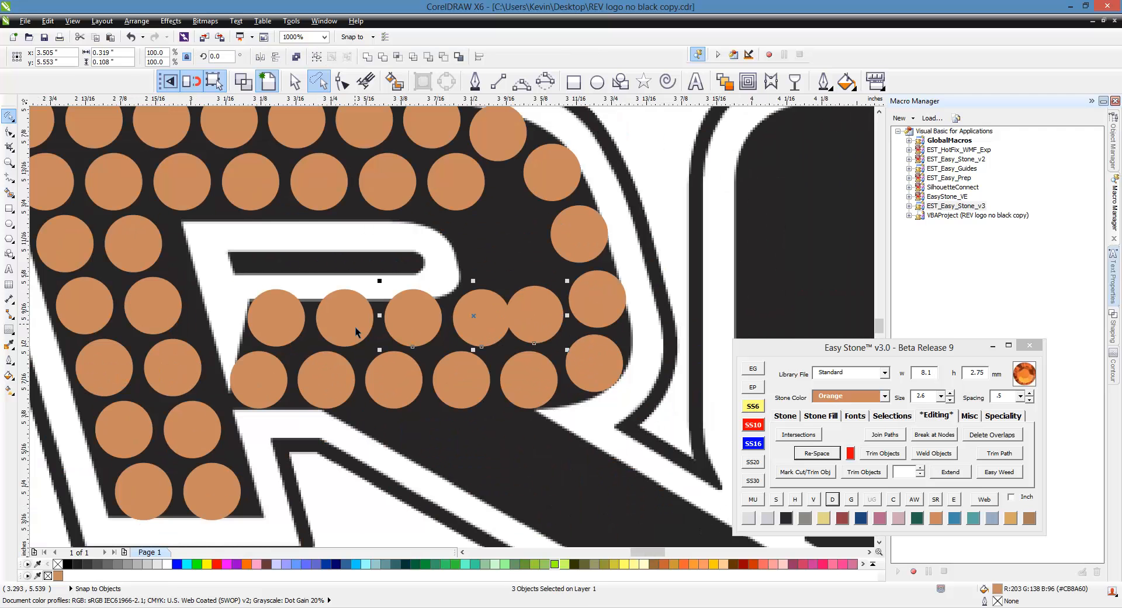
shift+click(292, 333)
click(798, 502)
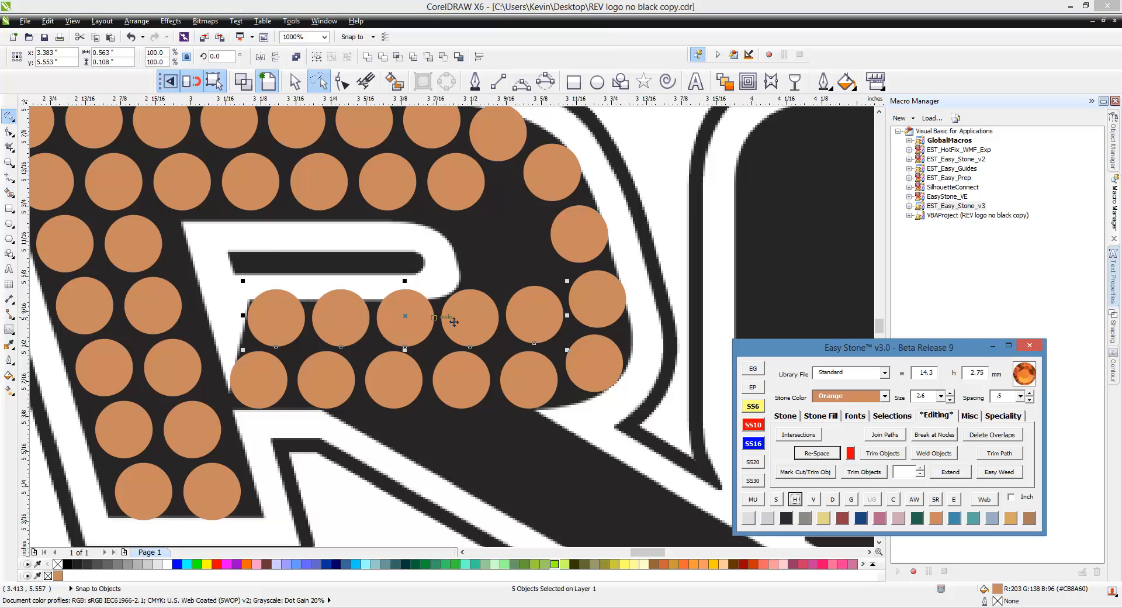
click(677, 298)
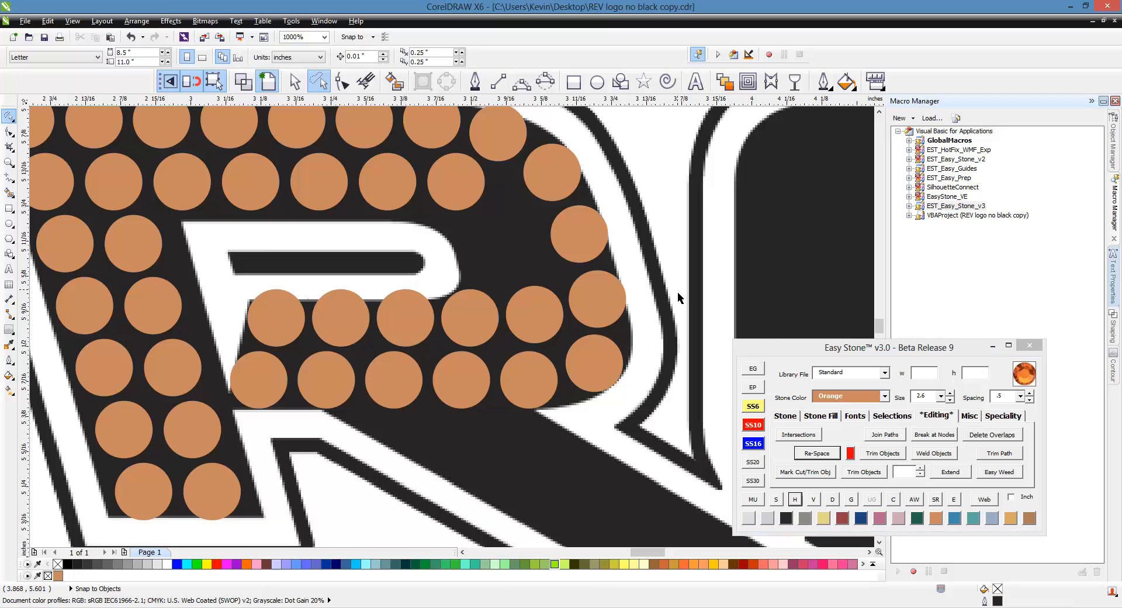
- Copy that row's end stone up the bowl's inner curve and shift the second row's last two stones toward it
scroll(677, 298, down, 3)
scroll(565, 304, up, 3)
scroll(564, 305, up, 2)
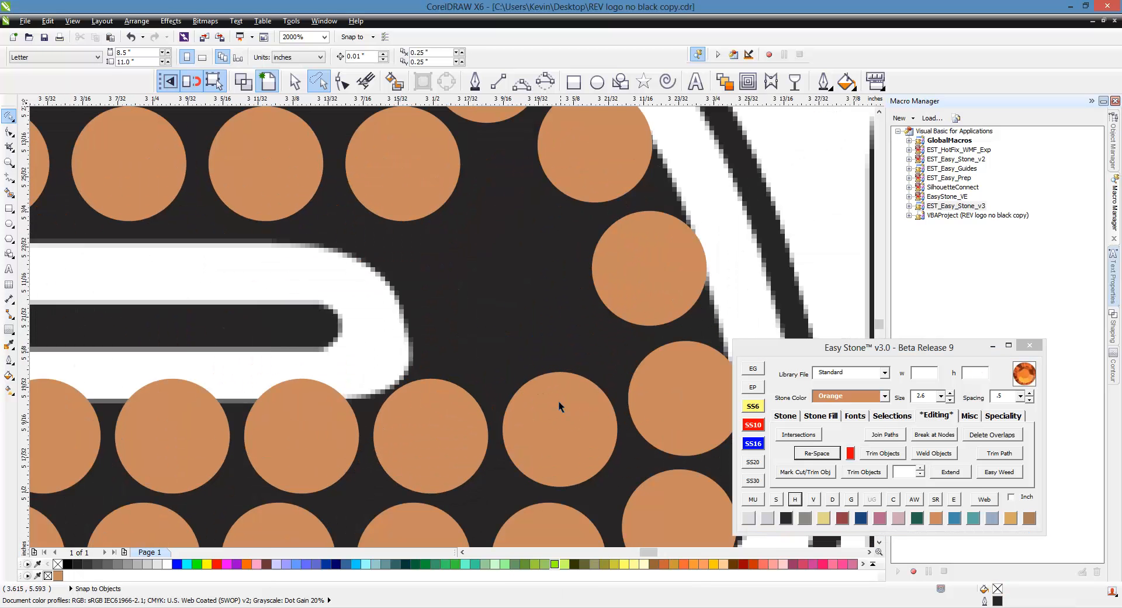
drag(558, 349, 538, 284)
drag(414, 162, 450, 187)
scroll(617, 314, down, 2)
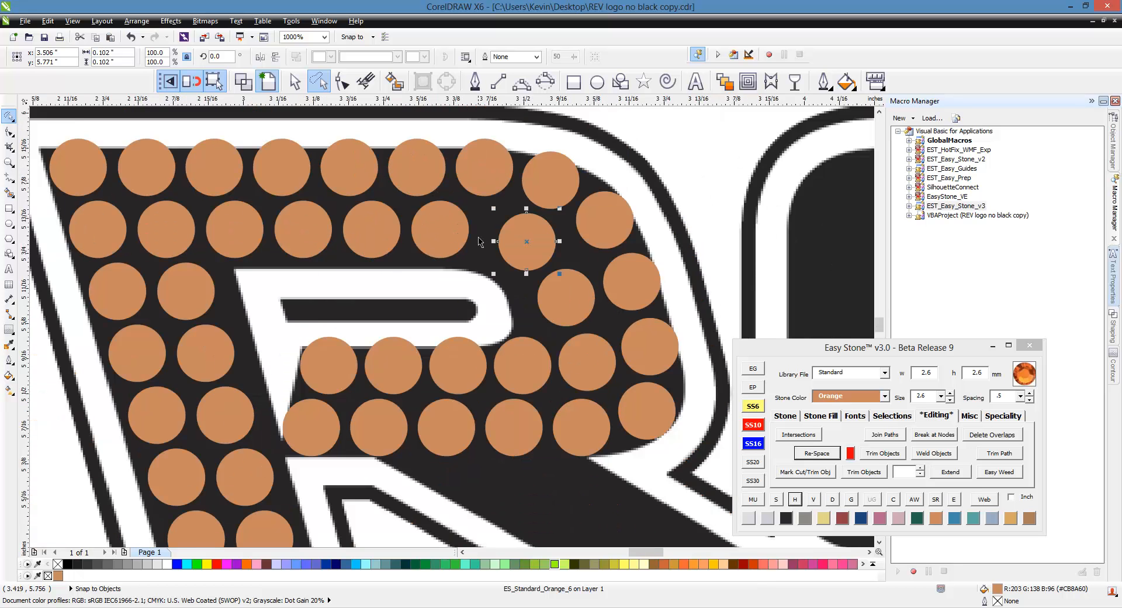
scroll(433, 231, up, 2)
click(433, 231)
scroll(612, 233, down, 2)
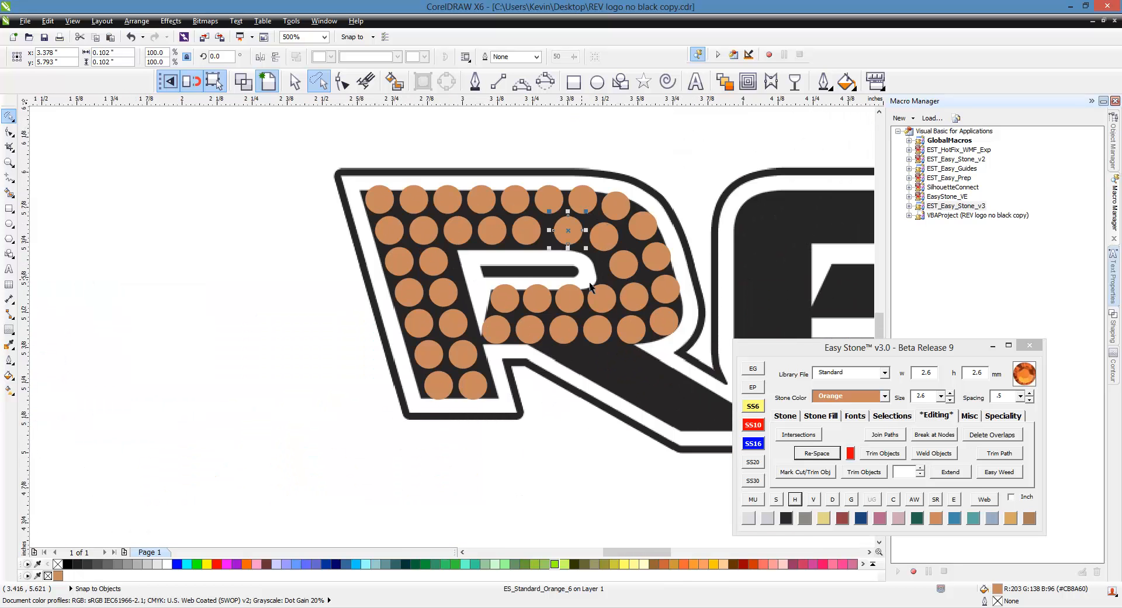
- Select the inner run of stones from the second row around the bowl, re-space it evenly, and delete its stone path
scroll(616, 275, up, 1)
click(616, 276)
shift+click(622, 332)
shift+click(564, 222)
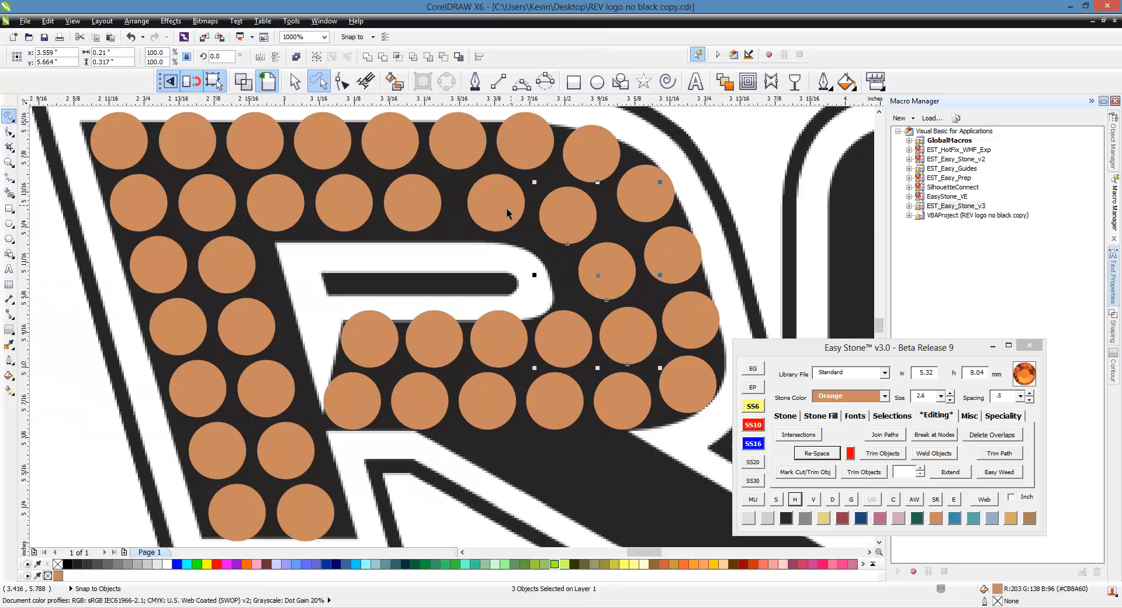
shift+click(494, 208)
shift+click(406, 206)
shift+click(321, 206)
shift+click(215, 212)
click(835, 459)
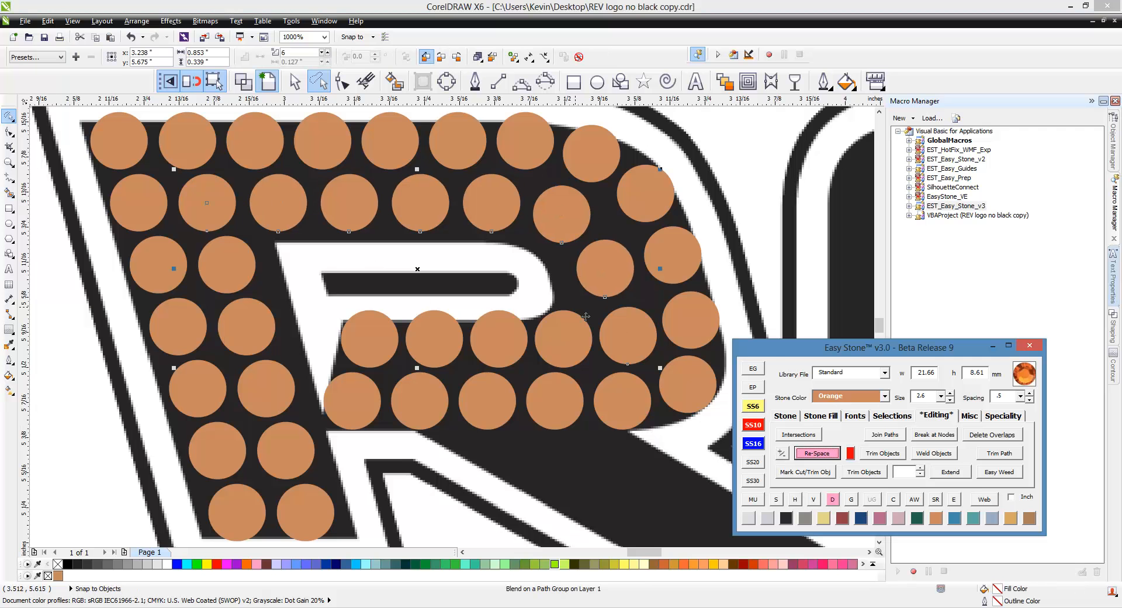
click(837, 502)
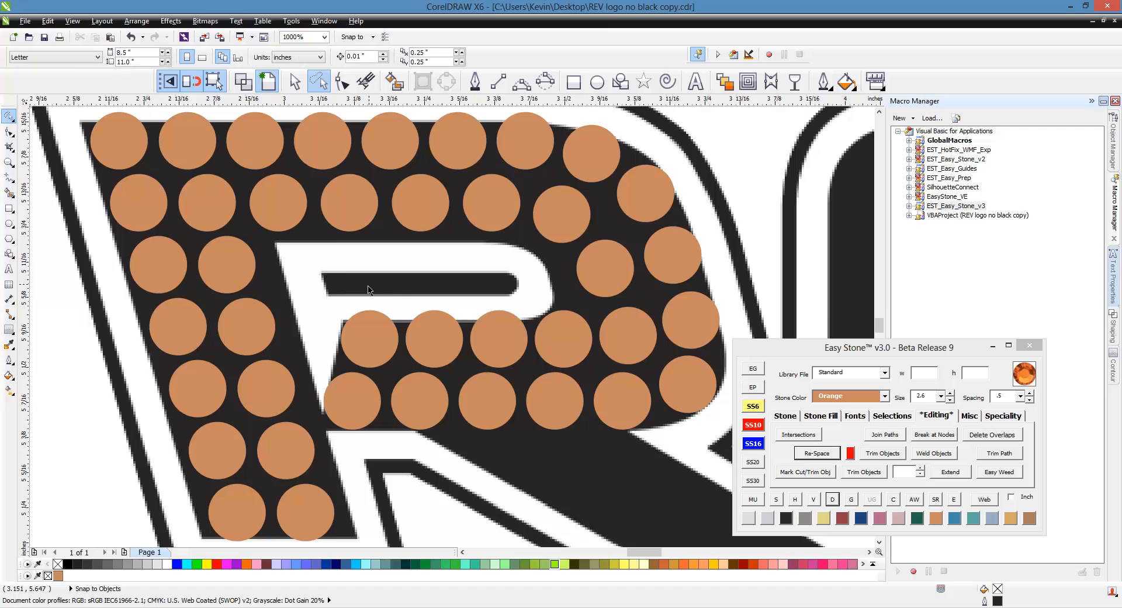
- Copy a stone from the R's bottom bowl row to the top of the diagonal leg and another to its tip
scroll(344, 272, down, 1)
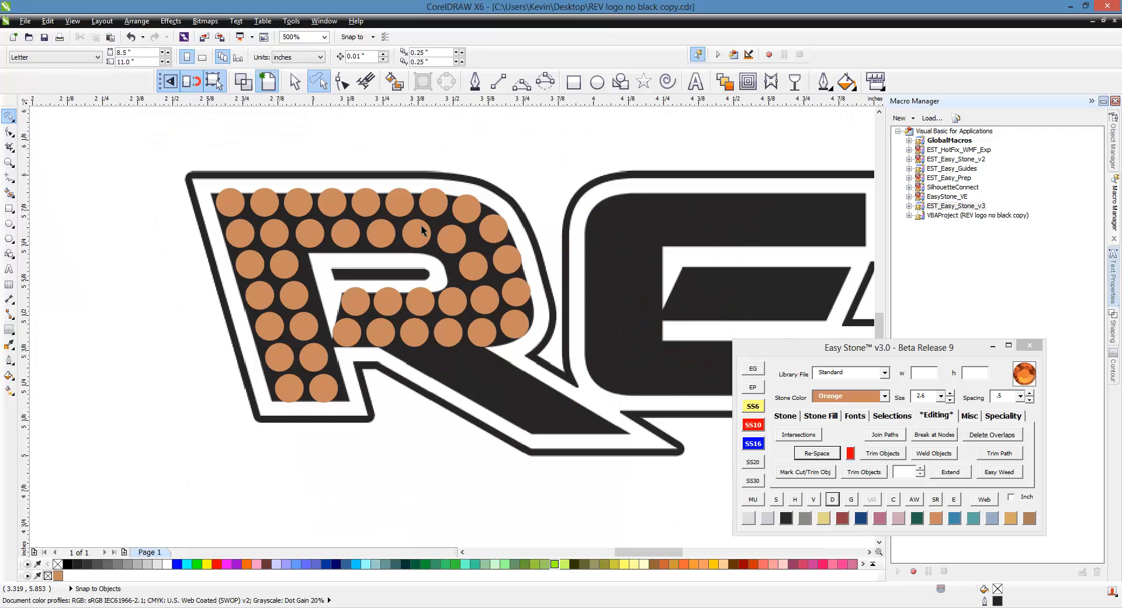
scroll(203, 319, down, 1)
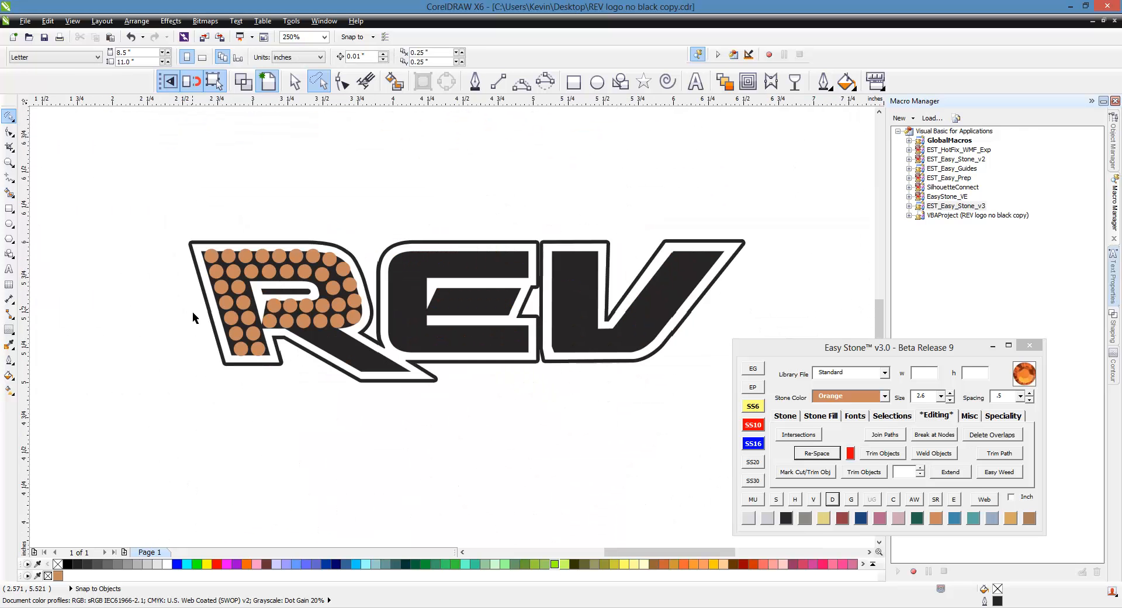
scroll(301, 349, up, 1)
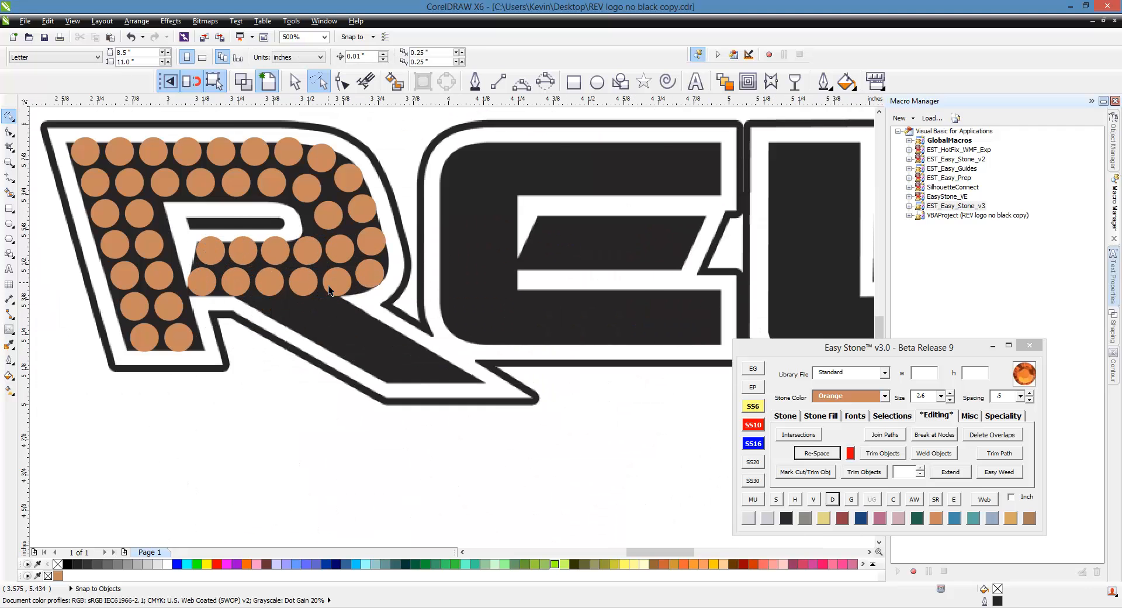
scroll(326, 312, up, 1)
click(354, 282)
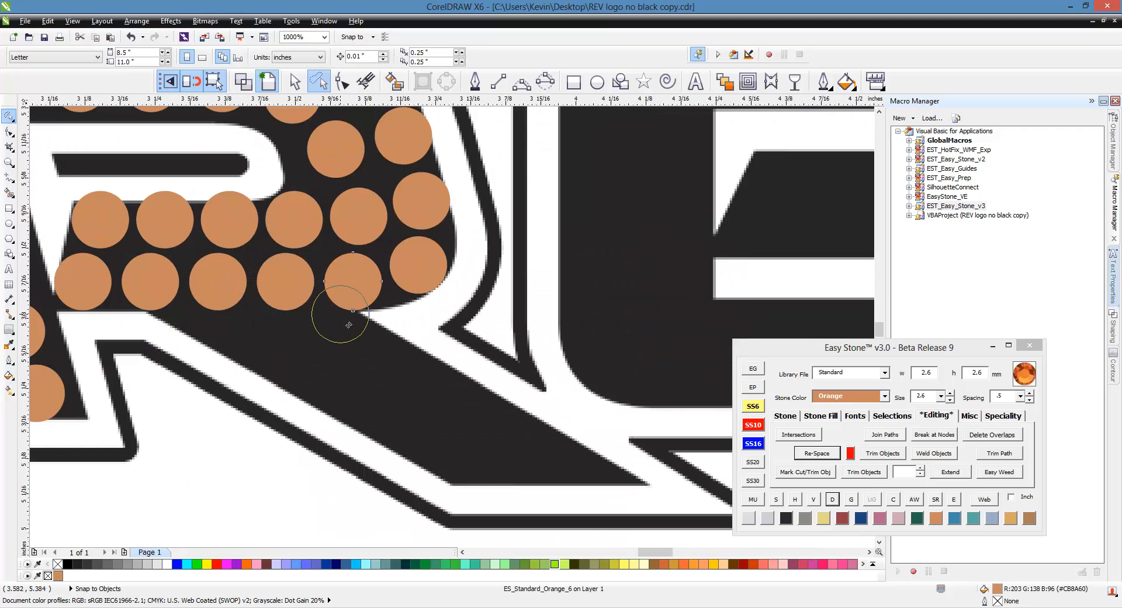
drag(322, 347, 626, 501)
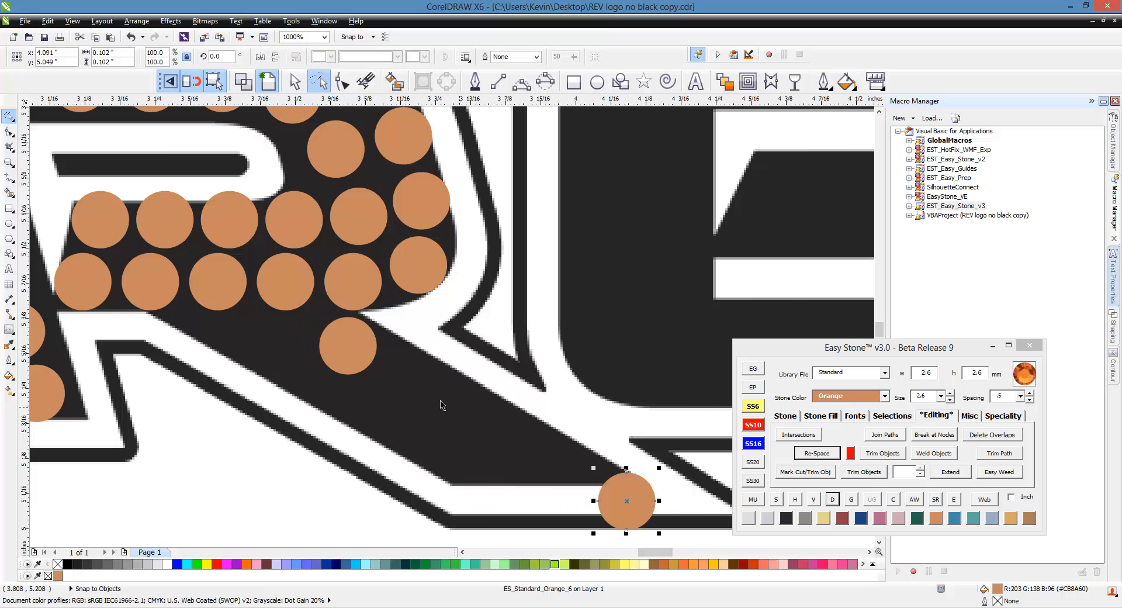
- Add evenly spaced stones between the leg's two end stones, bringing the row to 6 stones
shift+click(363, 361)
click(797, 421)
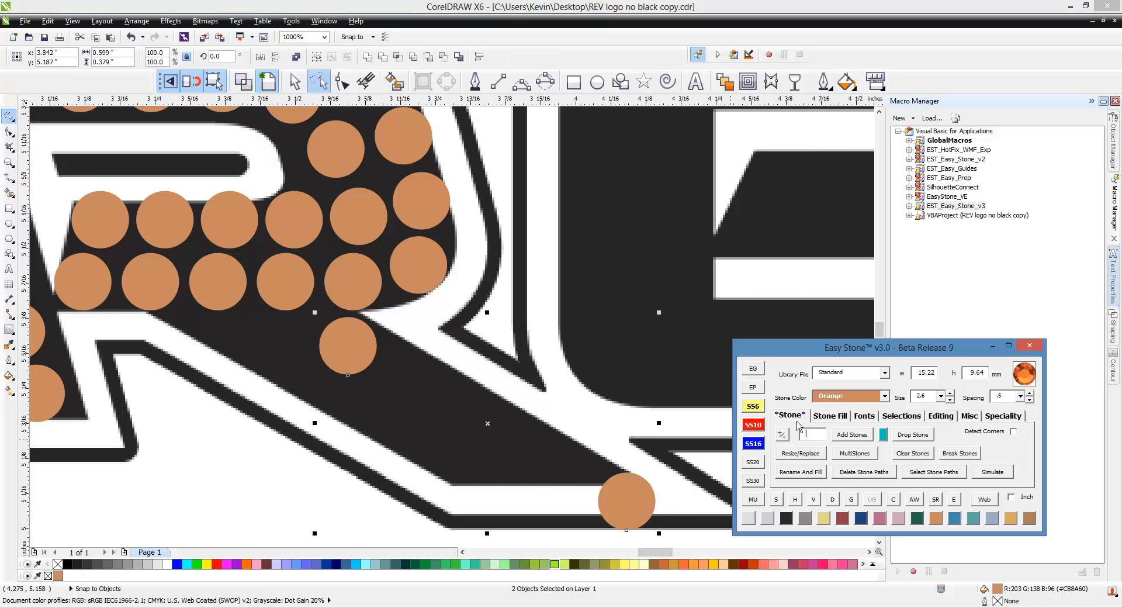
text(5)
click(858, 437)
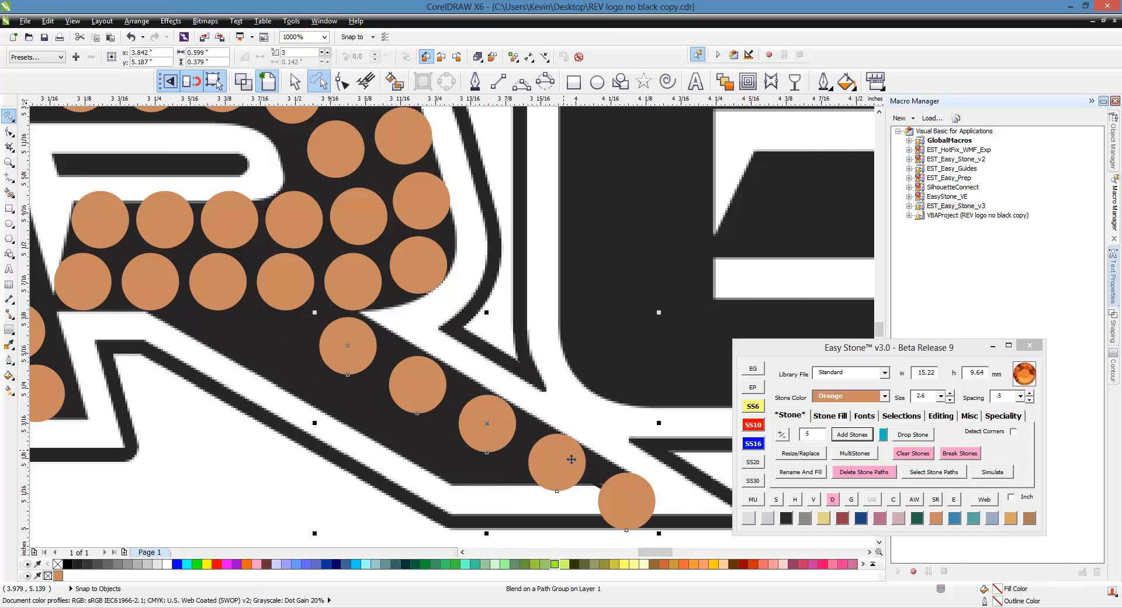
click(781, 434)
- Duplicate the six-stone diagonal row horizontally to the other edge of the R's leg
drag(494, 447, 338, 448)
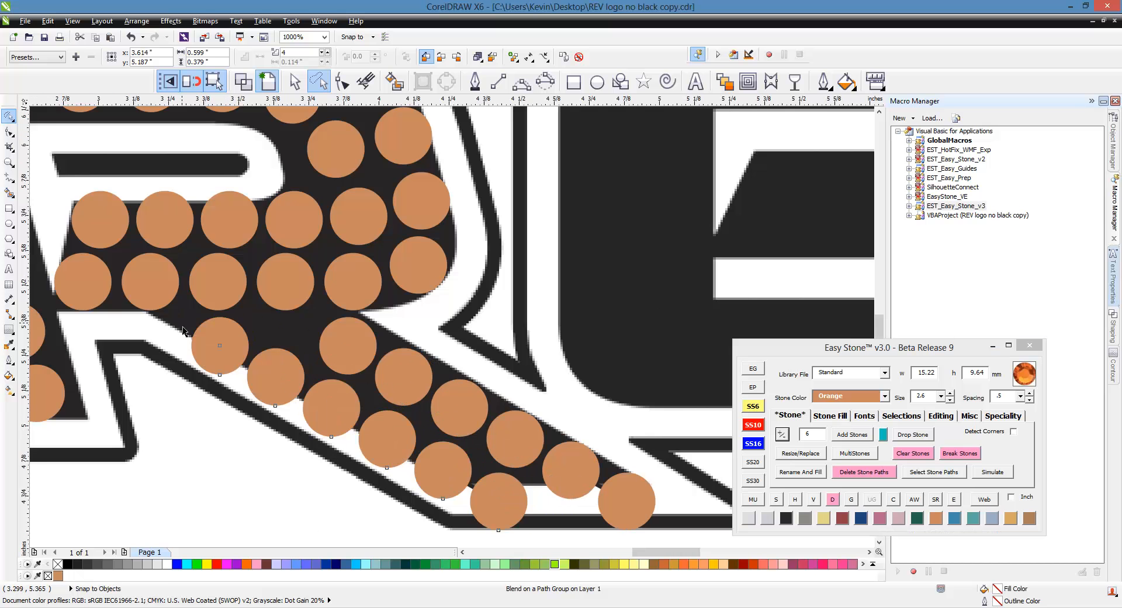
scroll(187, 327, down, 1)
key(Escape)
scroll(541, 458, down, 1)
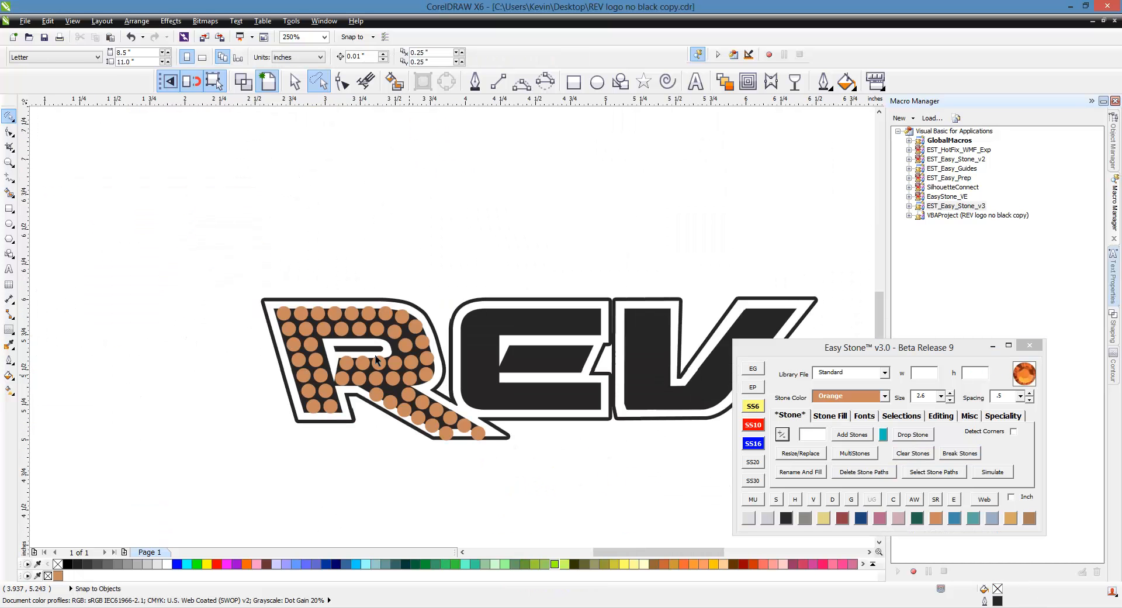
- Select all the stones on the R and delete their stone paths
click(294, 82)
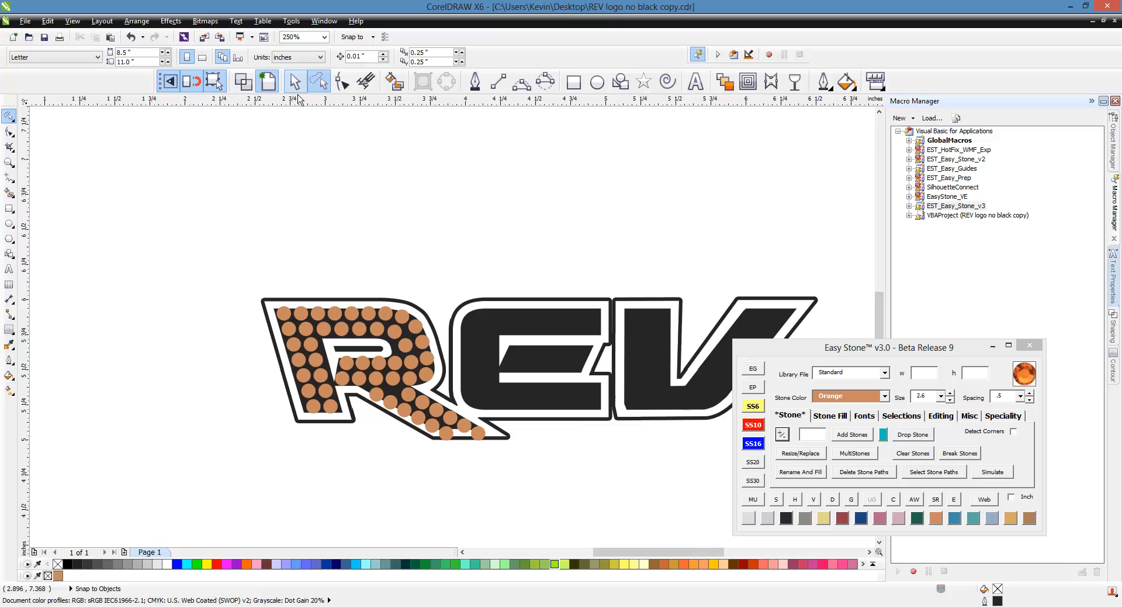
drag(200, 202, 510, 466)
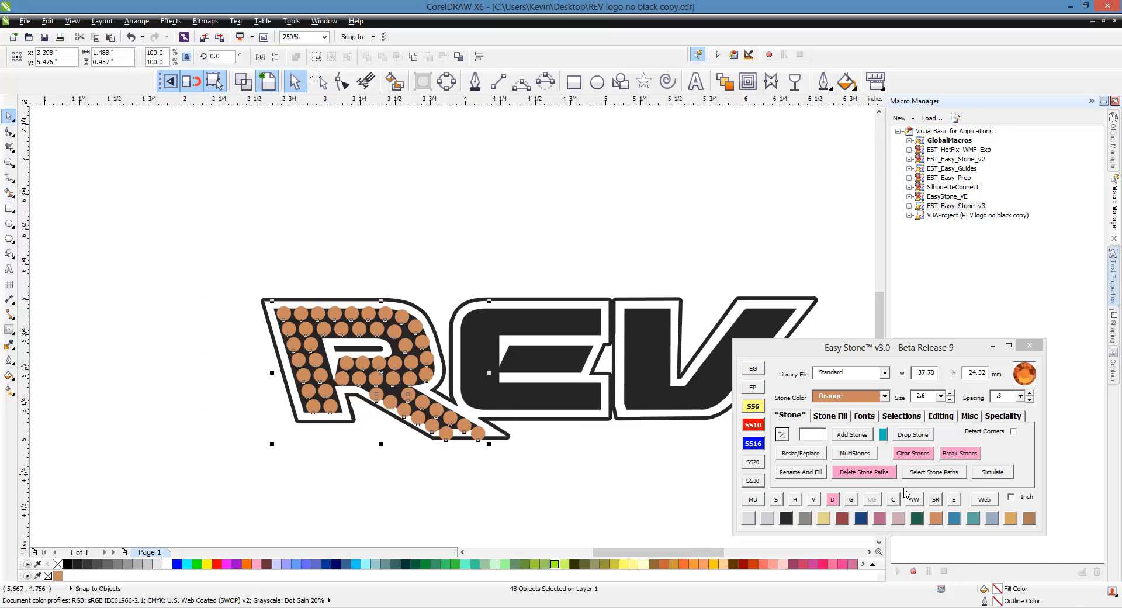
click(864, 471)
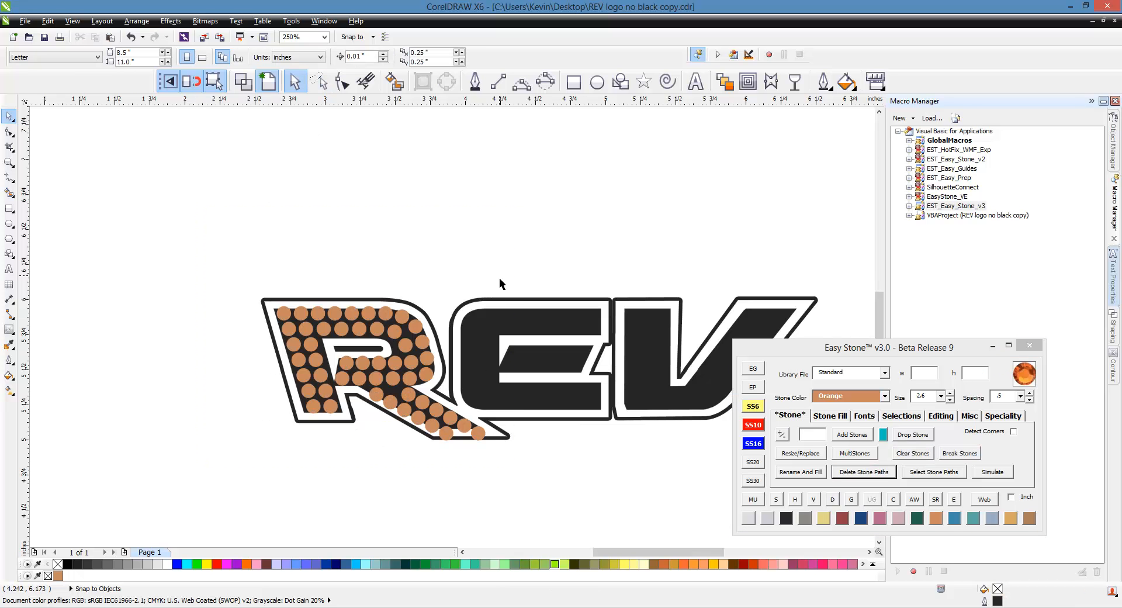
- Copy all the R's stones into the empty area beside the logo and select the copy
drag(561, 239, 237, 480)
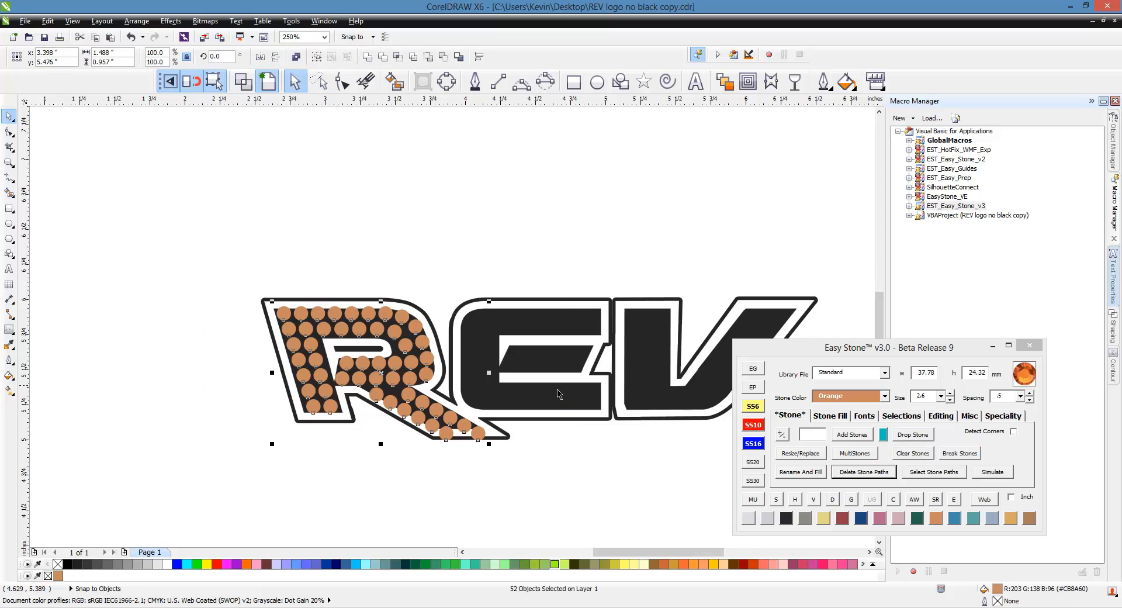
scroll(558, 394, down, 2)
drag(485, 396, 329, 459)
click(326, 463)
scroll(319, 468, up, 2)
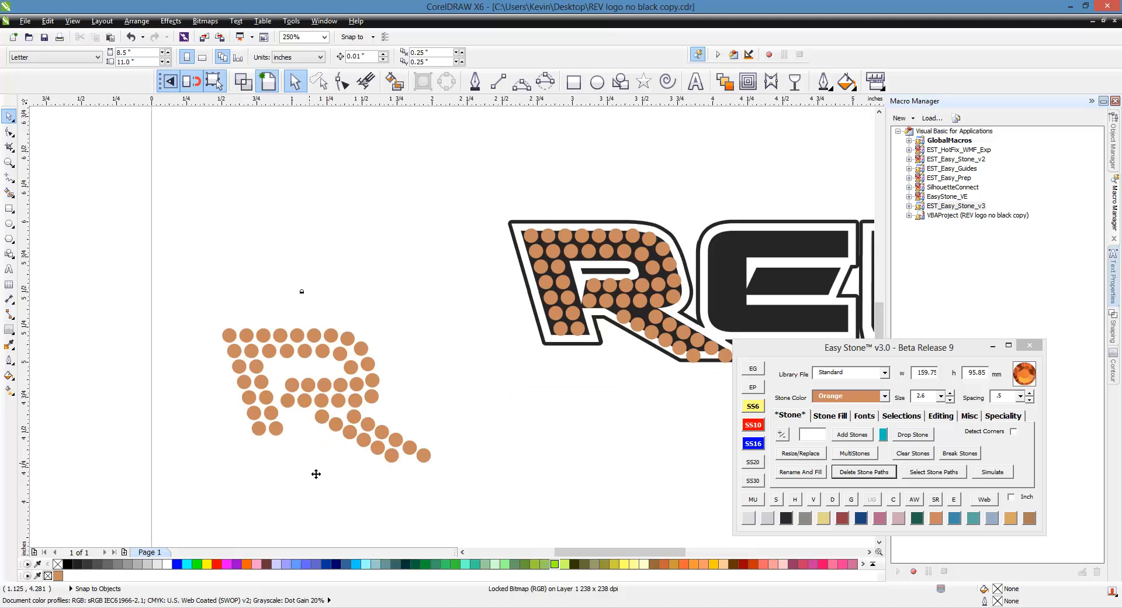
click(109, 395)
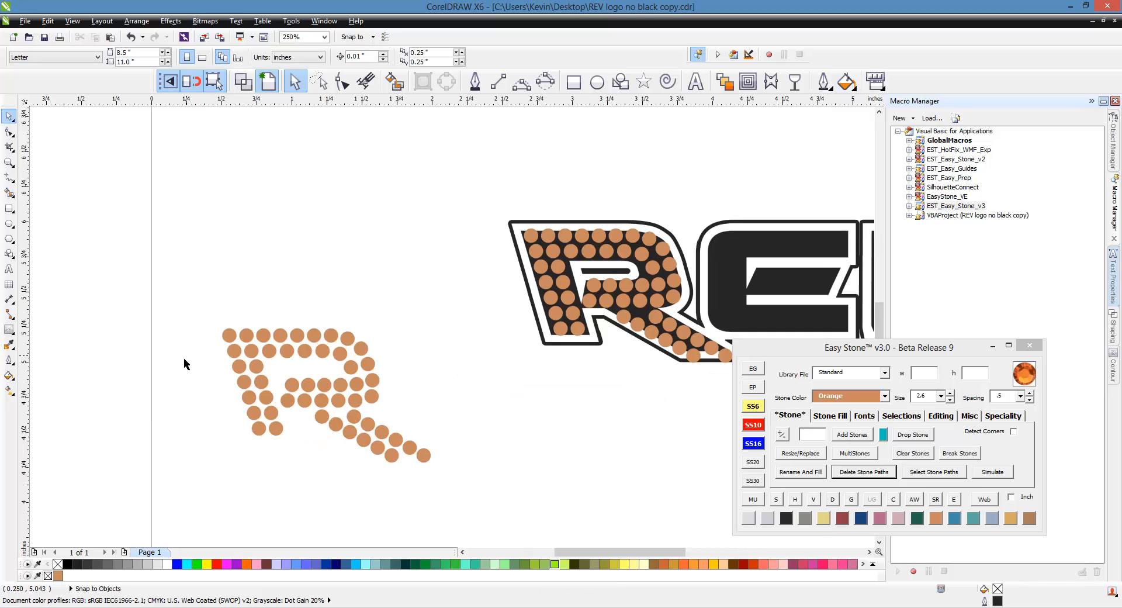
drag(138, 314, 461, 499)
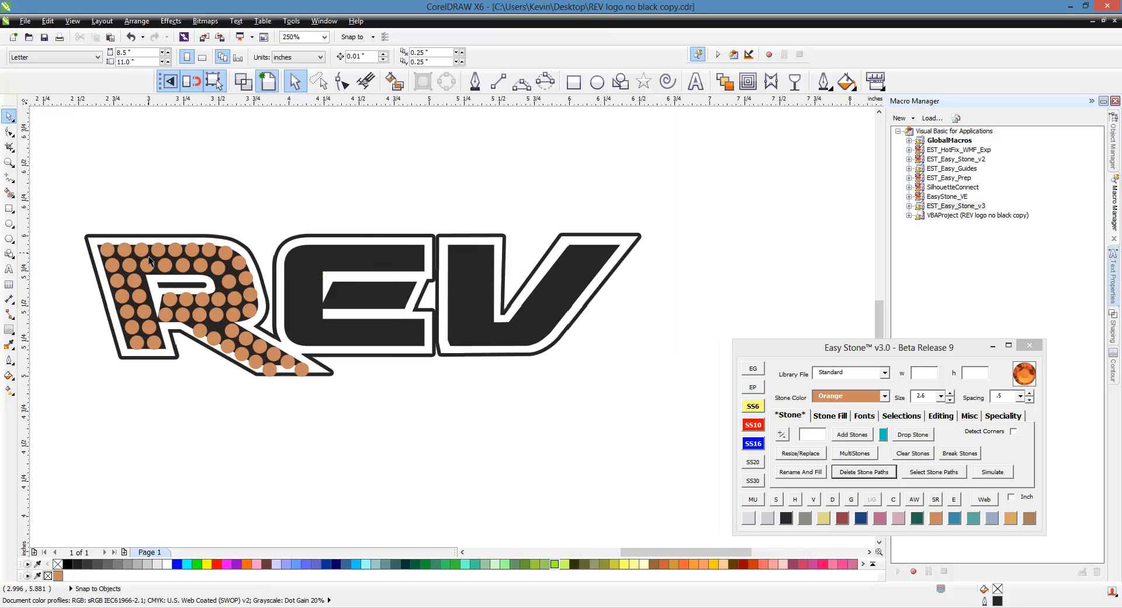
- Copy a stone from the R's top row into the upper-right corner of the E
click(148, 257)
scroll(149, 257, up, 2)
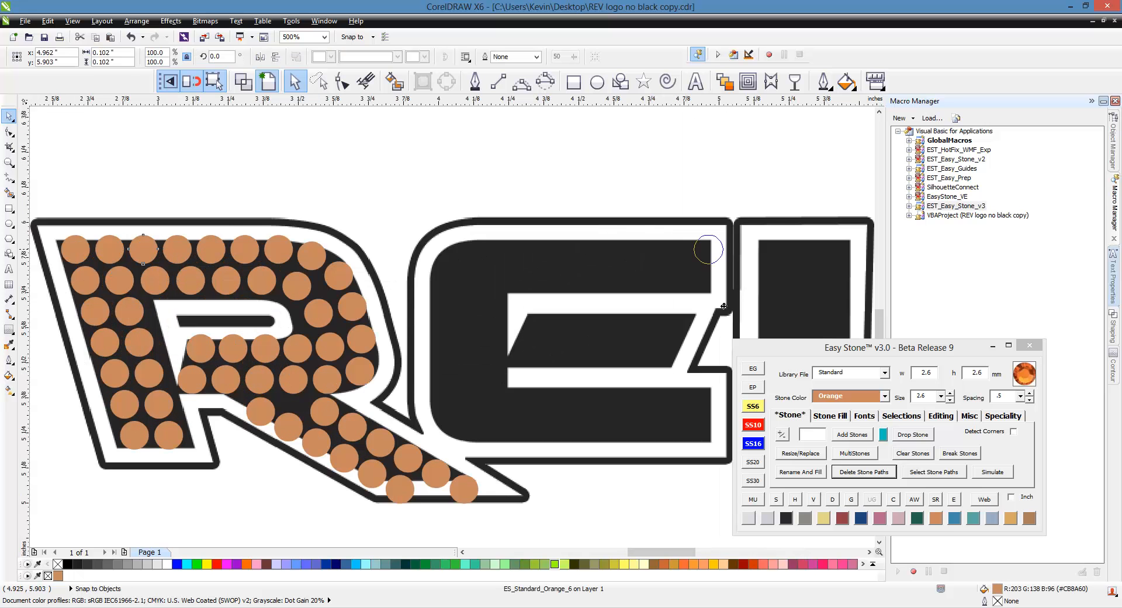
drag(699, 293, 693, 294)
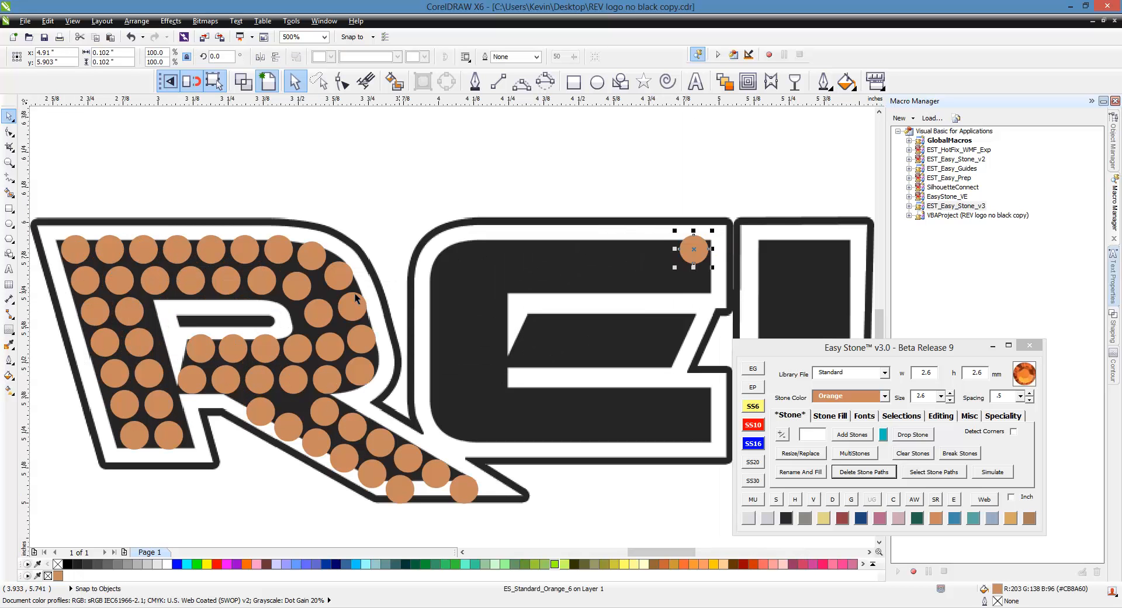
- Duplicate the E's corner stone downward, and repeat the pair leftward at a 3.1 mm offset to form eight columns
click(816, 419)
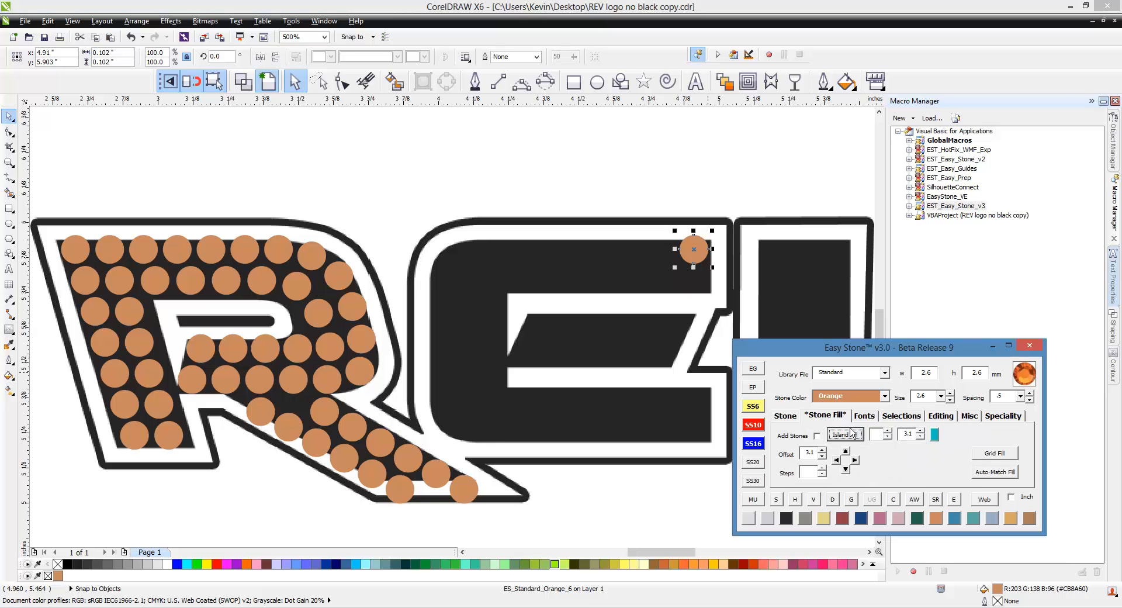
click(845, 469)
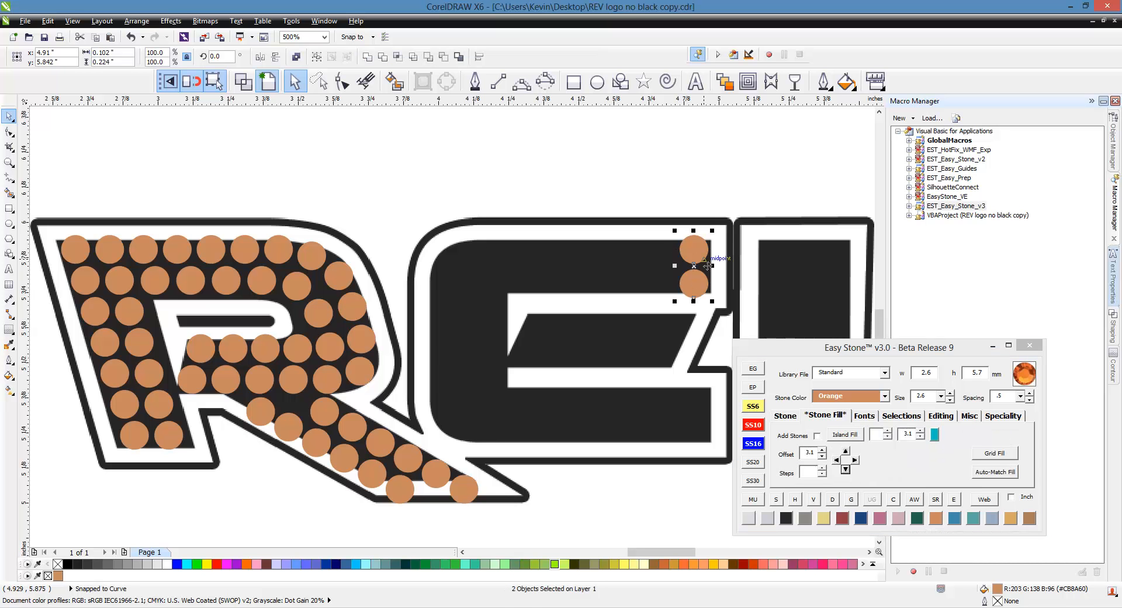
click(836, 460)
click(836, 460)
click(836, 460)
click(836, 459)
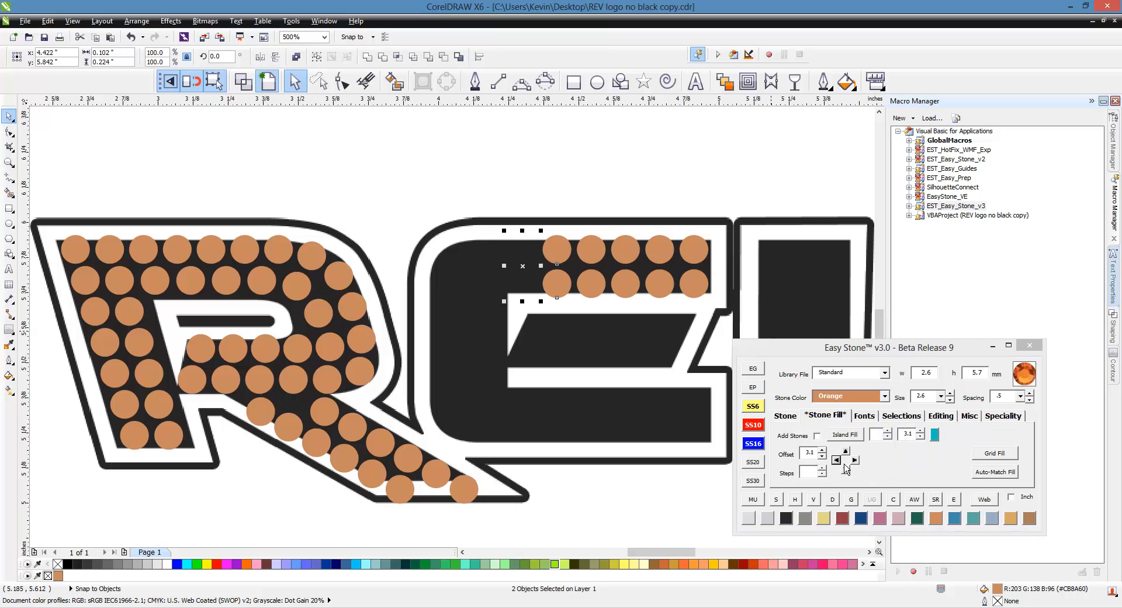
click(836, 460)
click(836, 460)
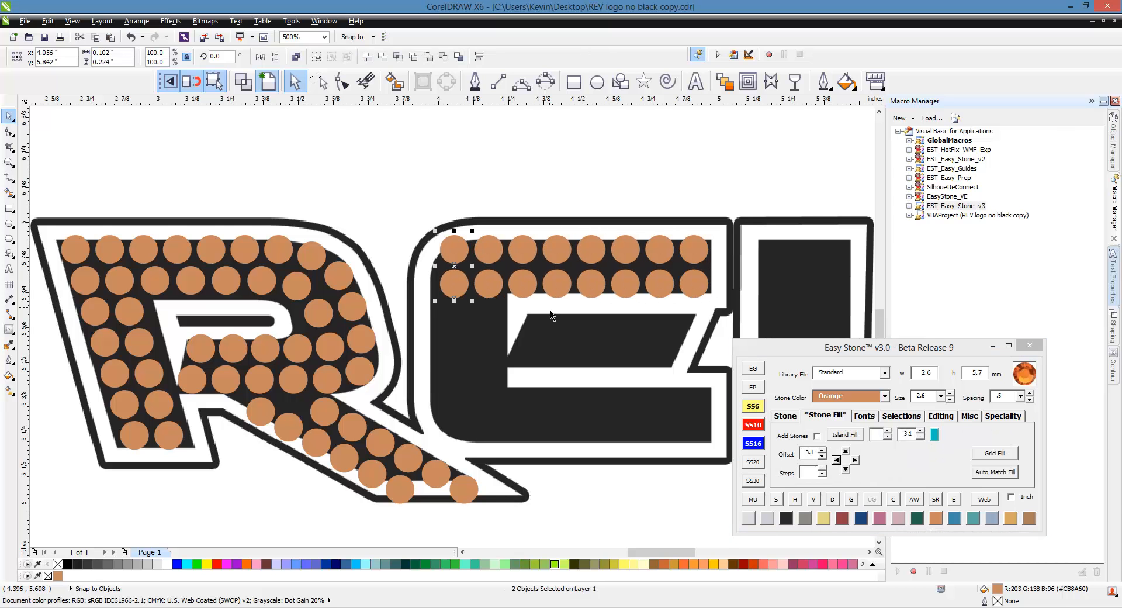
- Select the two leftmost stones of the E's second row and duplicate them downward four times along the stem
click(502, 303)
drag(501, 303, 435, 266)
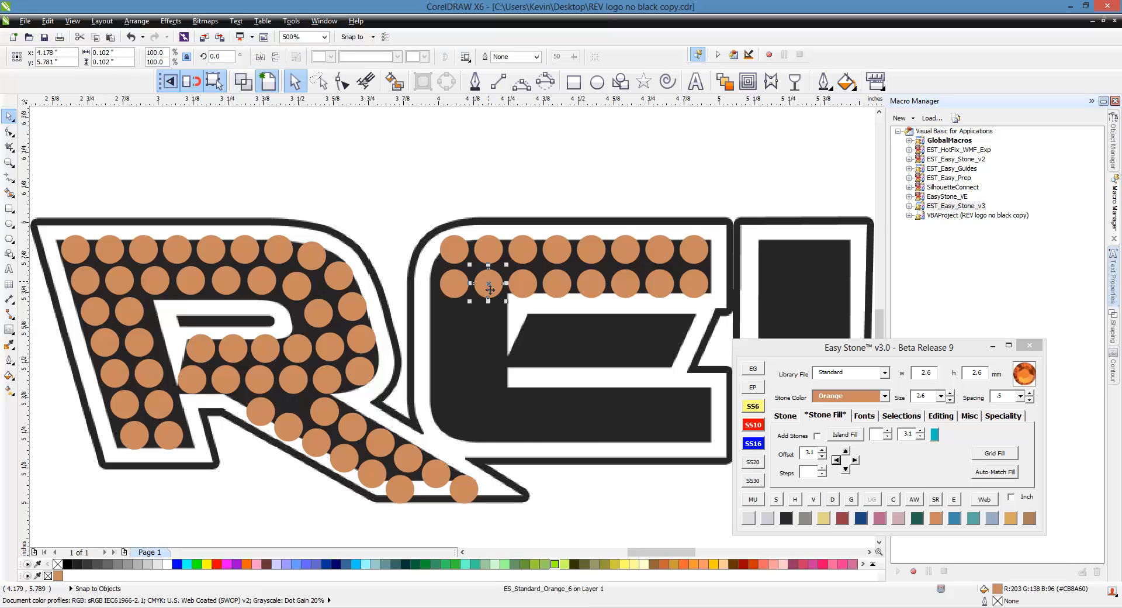
click(852, 473)
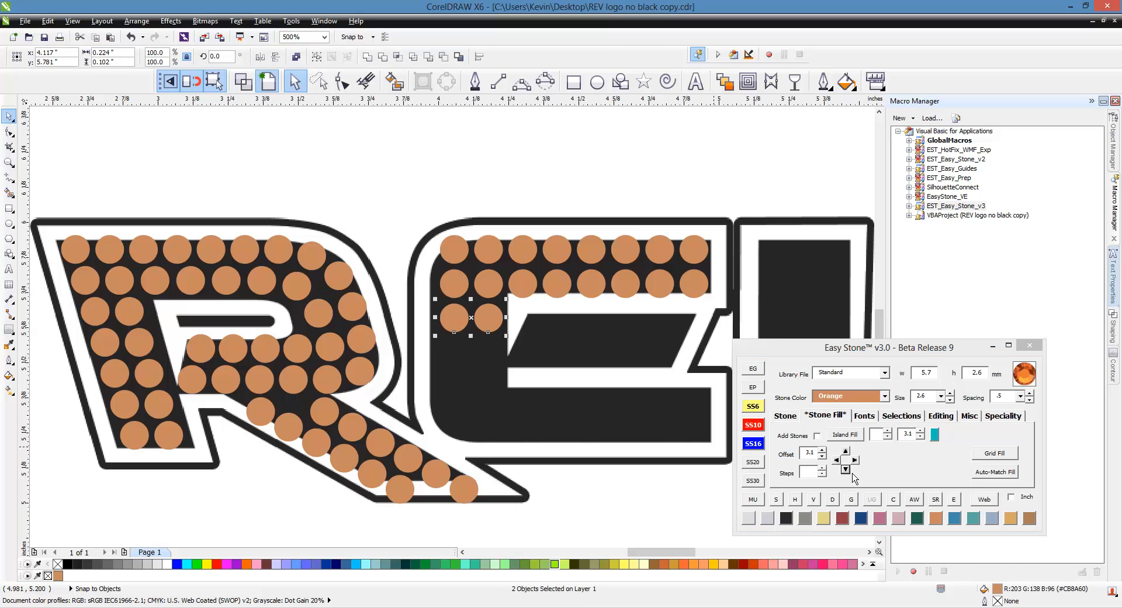
click(852, 472)
click(851, 473)
click(852, 472)
click(848, 470)
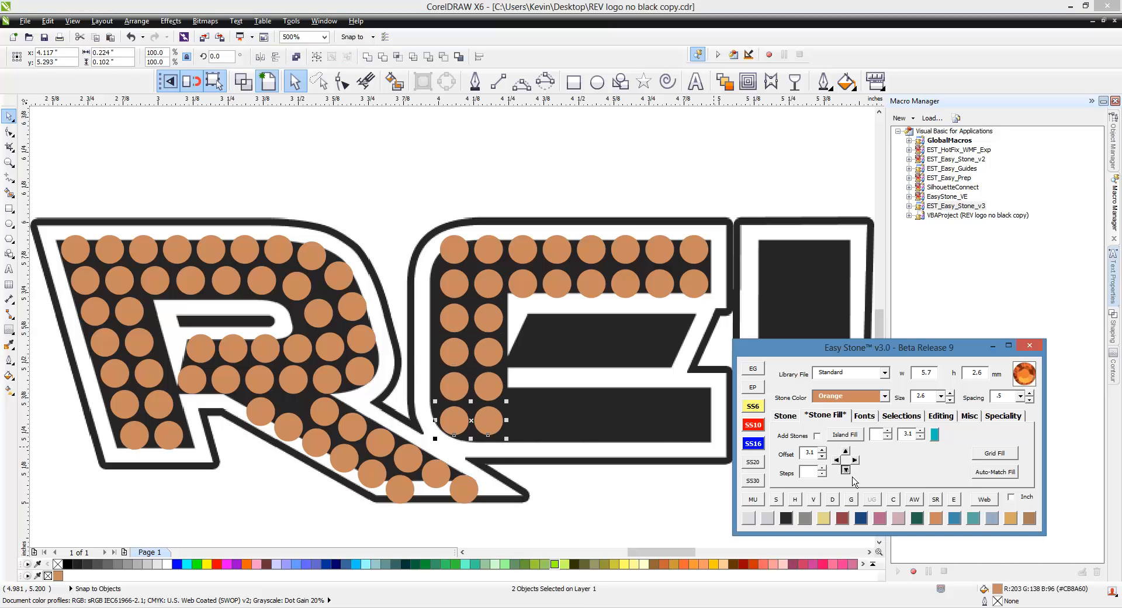
- Add one more row of two stones below the E's stem, and duplicate the second column's two lowest stones rightward six times at 3.1 mm
click(637, 476)
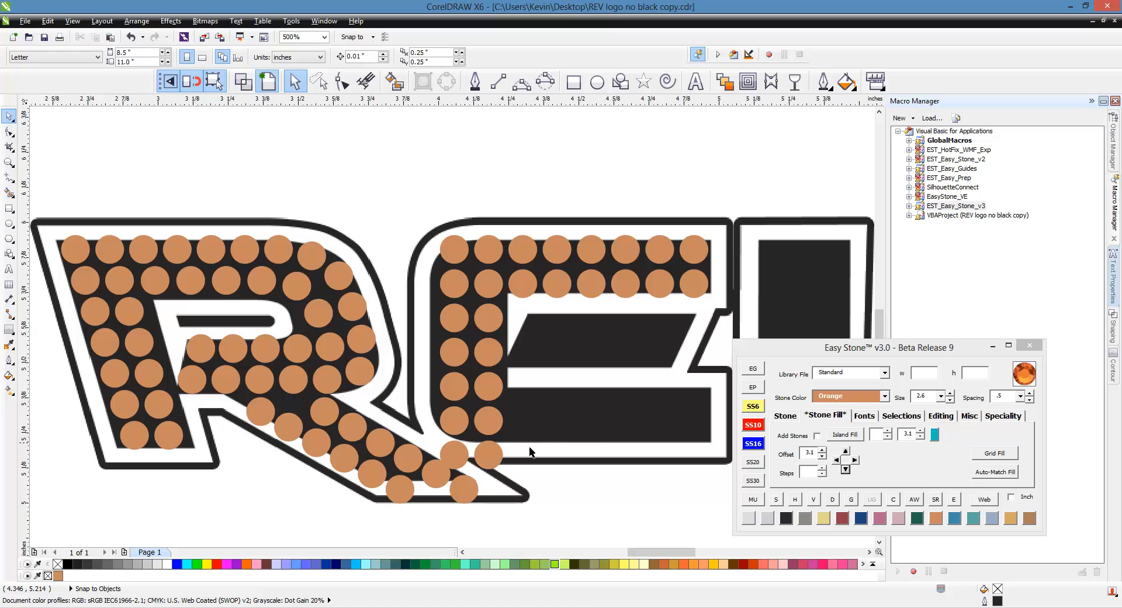
click(494, 464)
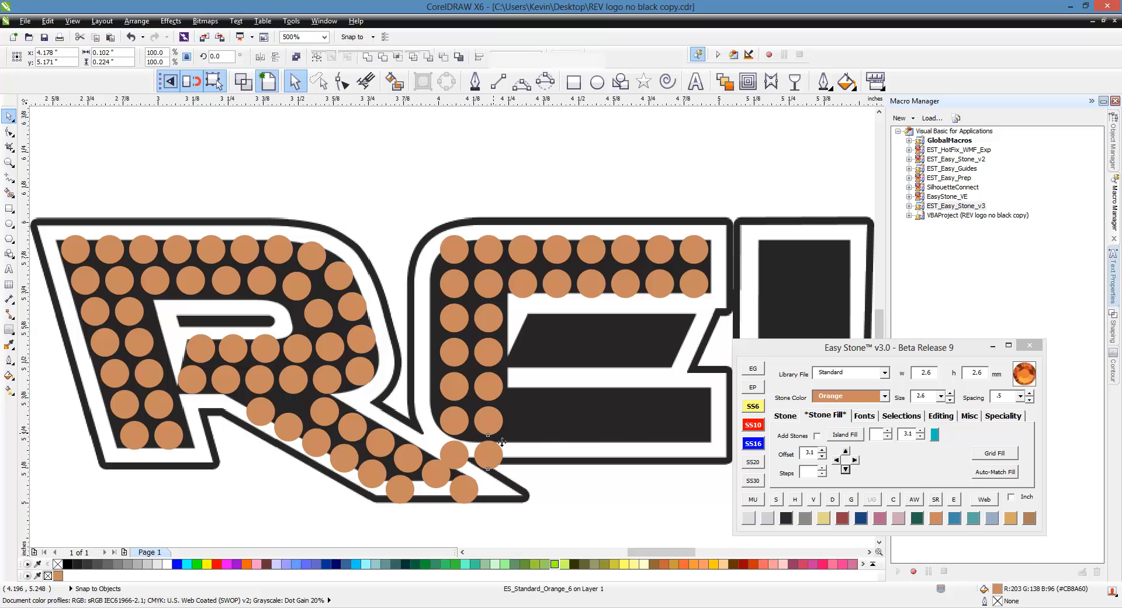
shift+click(491, 430)
key(Right)
key(Right)
key(Right)
key(Right)
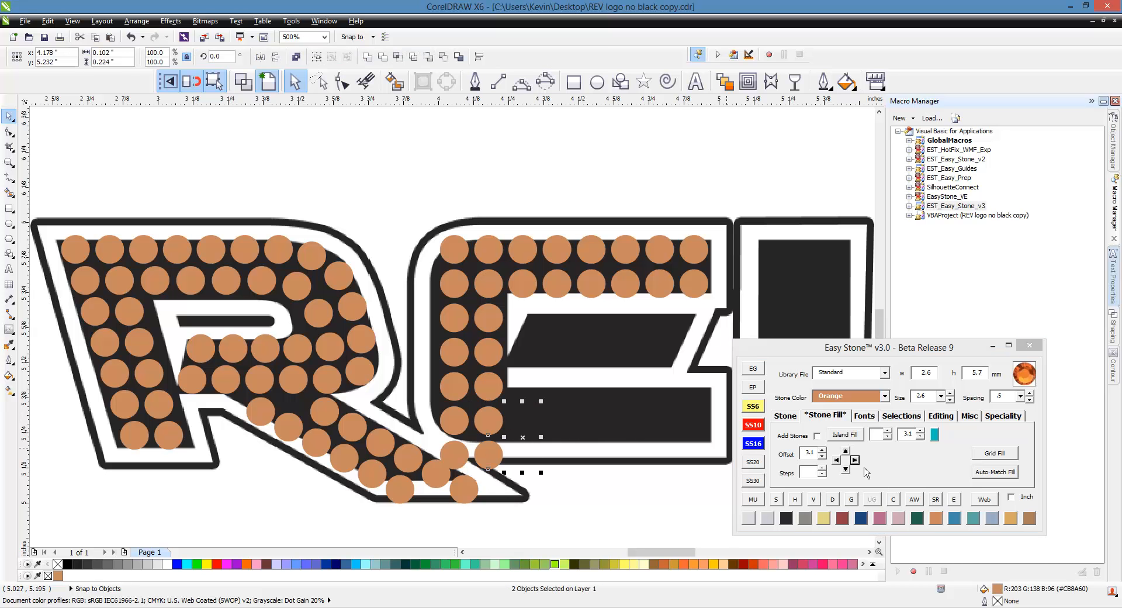
key(Right)
key(Right)
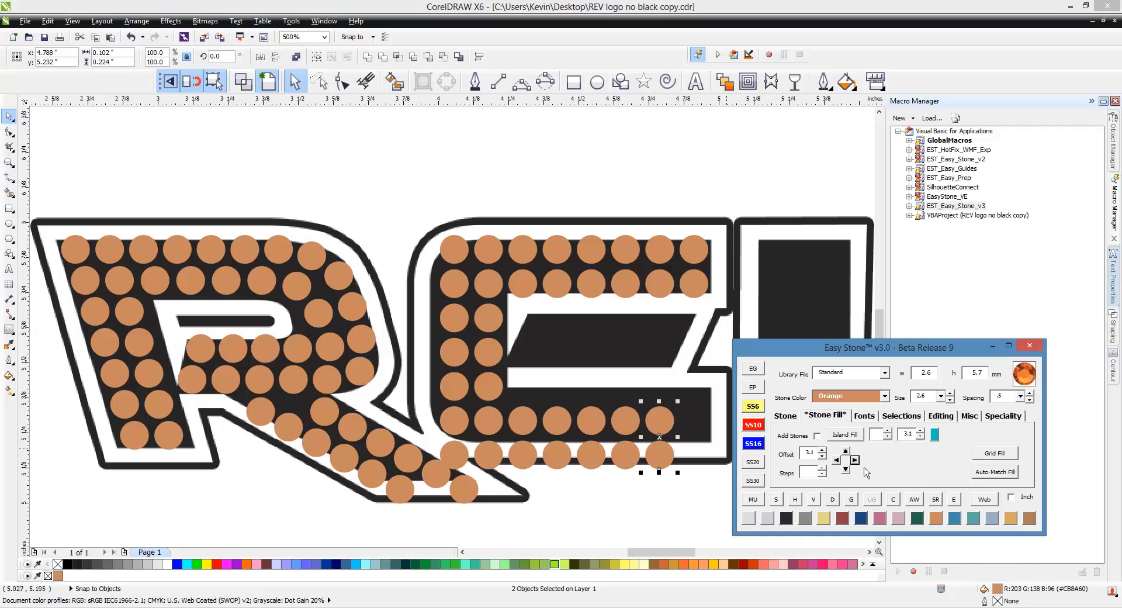
click(578, 496)
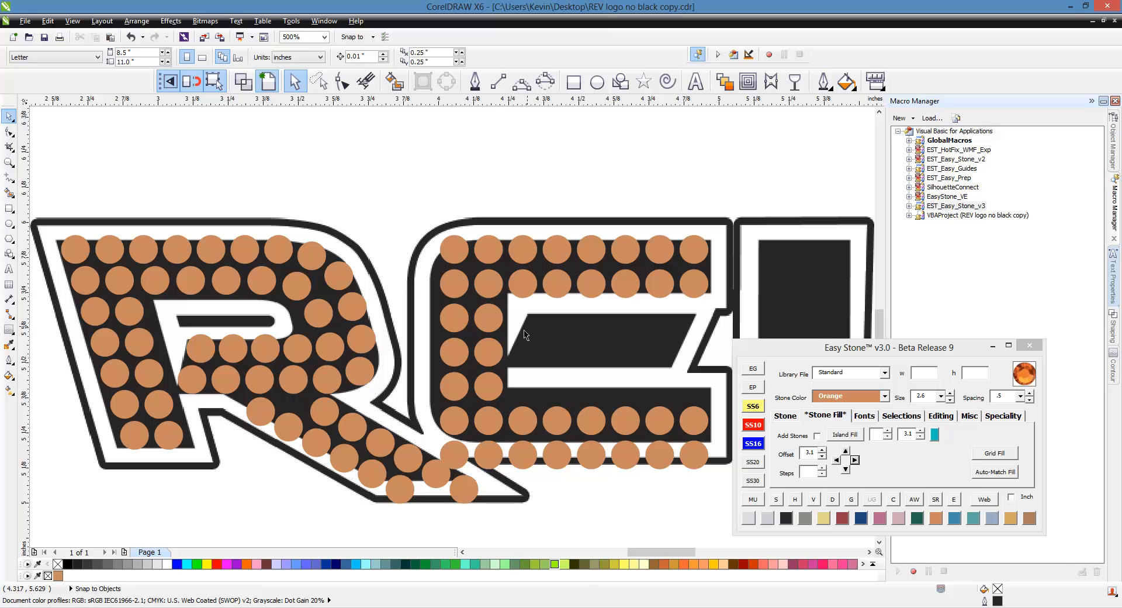
- Copy two stem stones into the E's middle bar, lower the pair by half a row, and duplicate it rightward four times at 3.1 mm
click(503, 334)
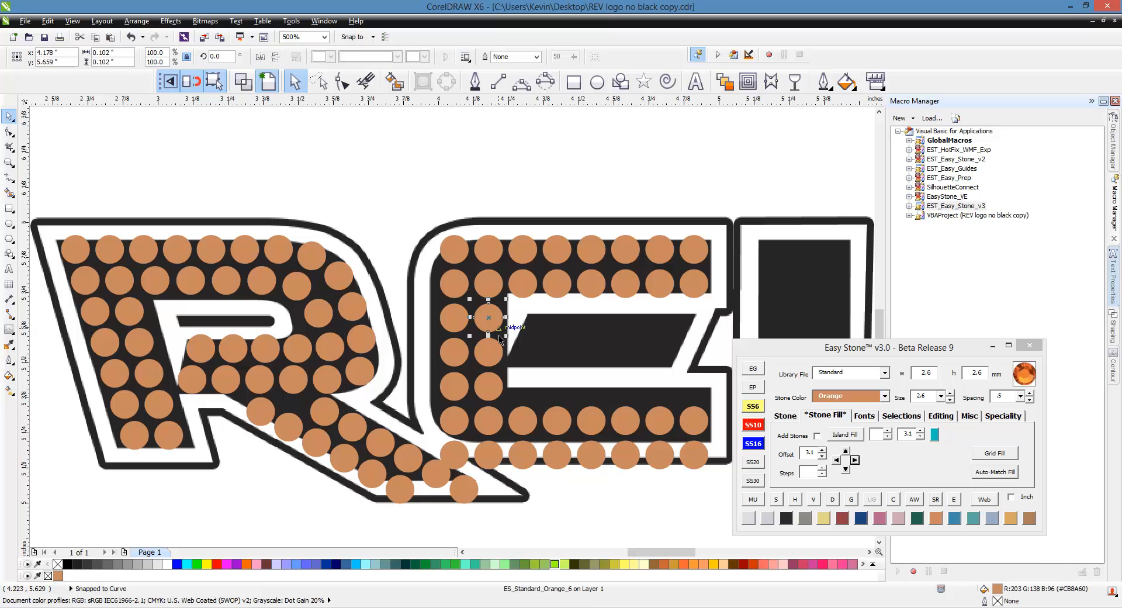
click(855, 460)
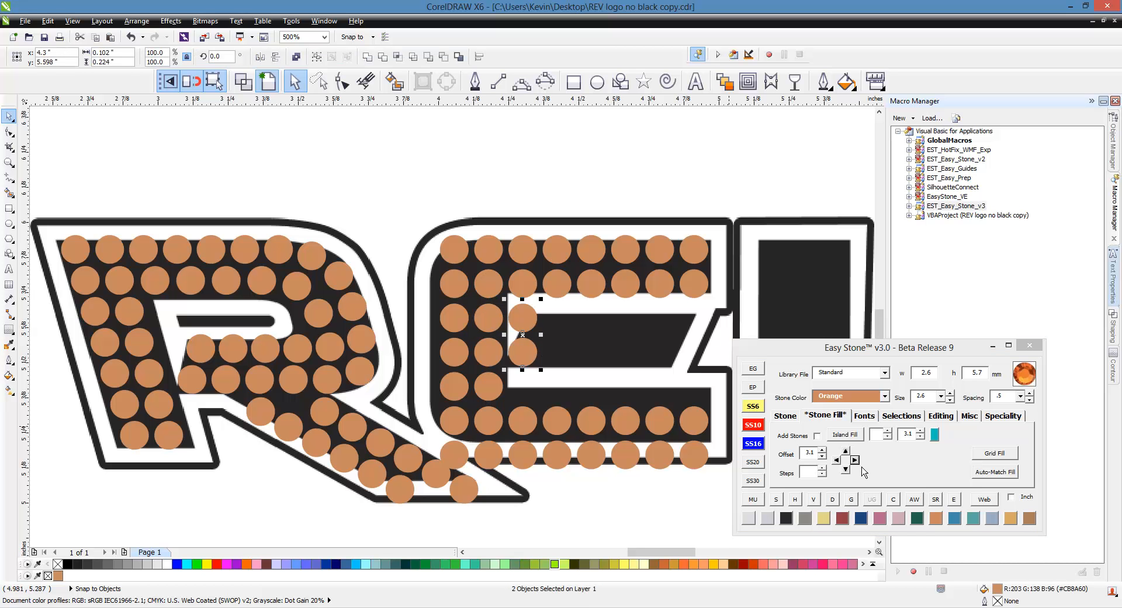
click(845, 469)
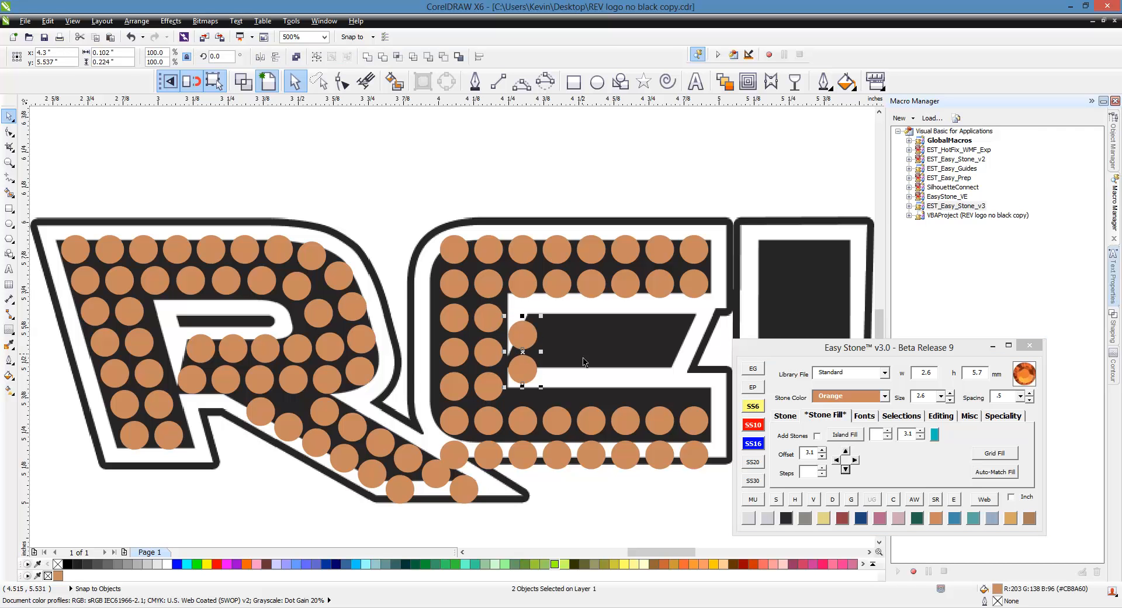
click(856, 461)
click(856, 460)
click(856, 461)
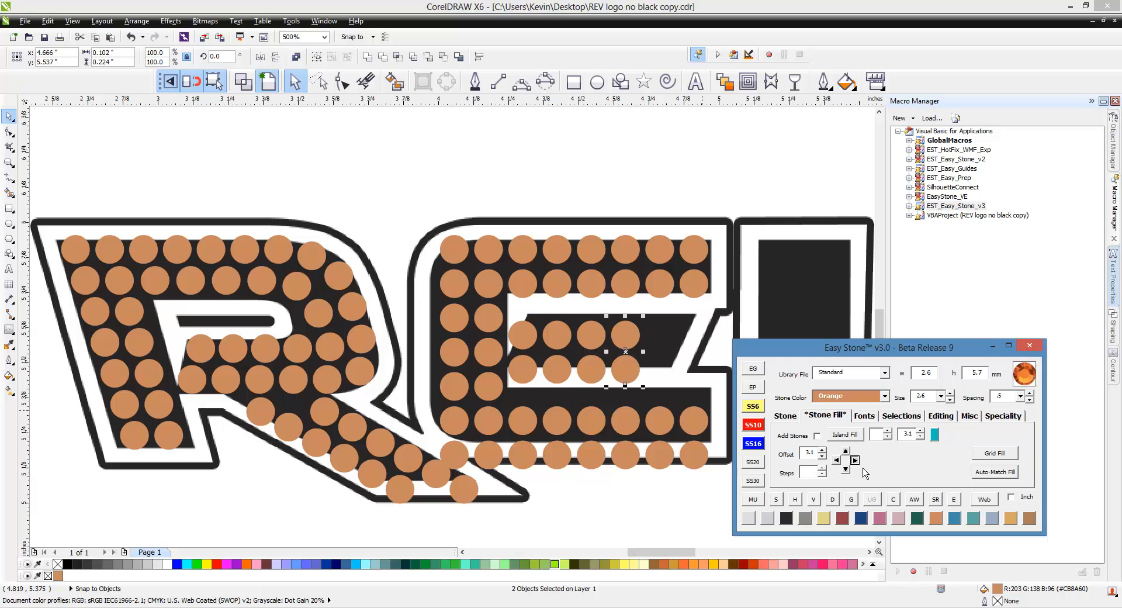
click(856, 461)
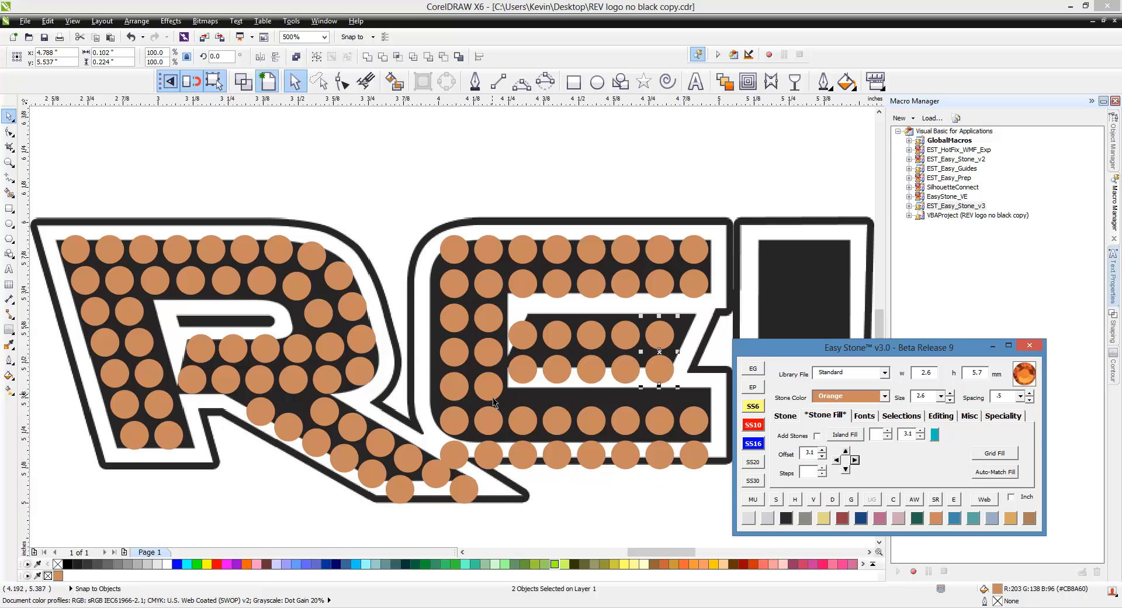
- Select the five upper stones of the E's middle bar and shift them right to fit the slanted shape
click(629, 402)
drag(692, 319, 501, 351)
scroll(641, 355, up, 2)
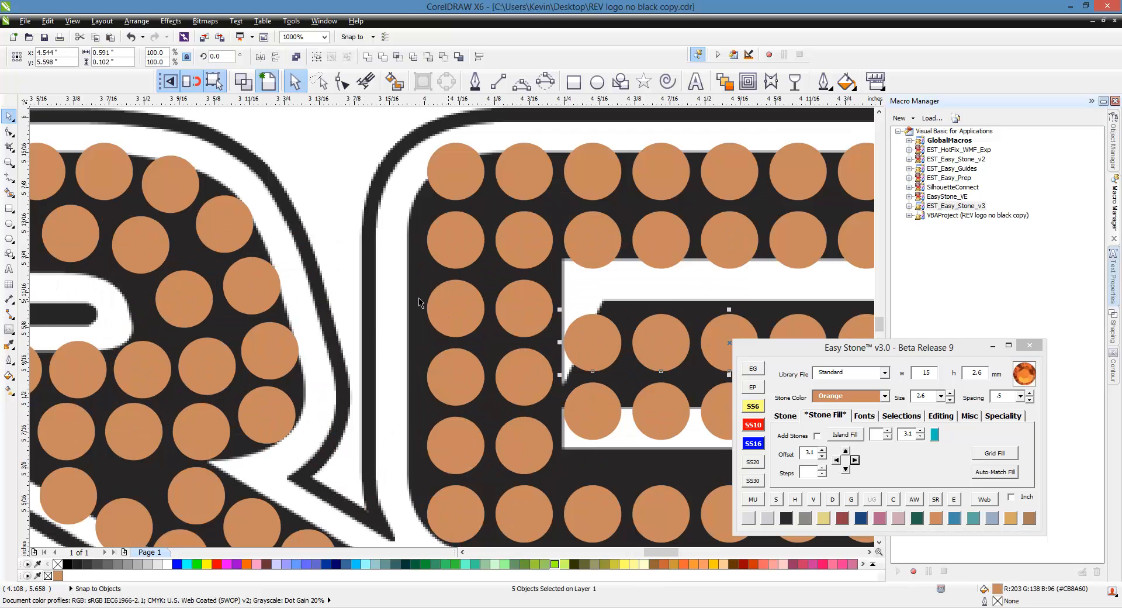
scroll(640, 355, down, 2)
scroll(602, 330, up, 2)
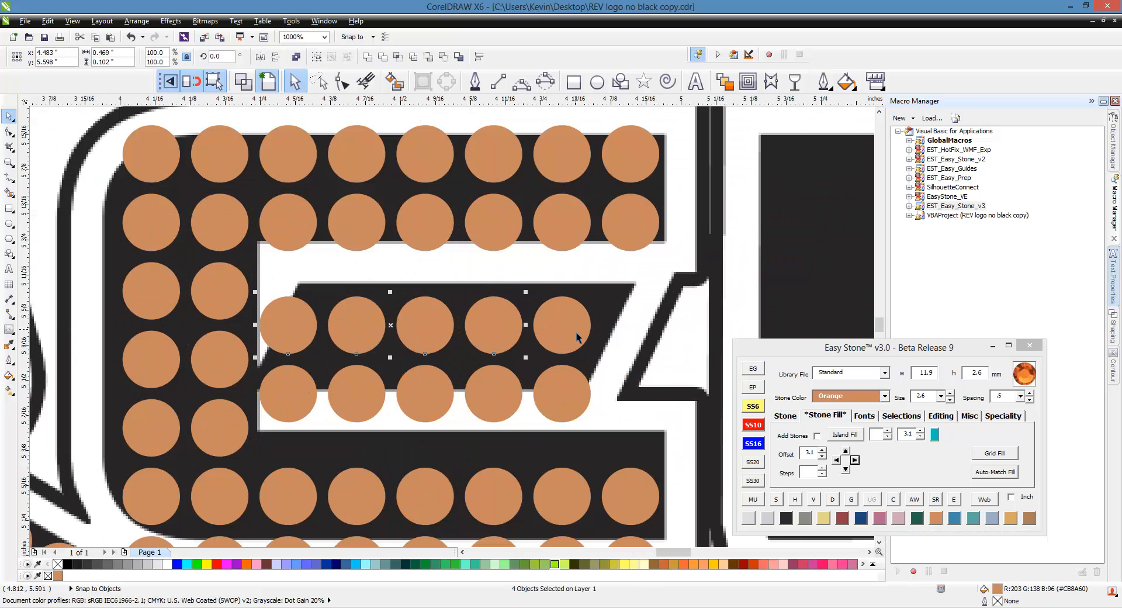
drag(629, 285, 244, 358)
drag(446, 346, 518, 332)
scroll(501, 335, up, 1)
scroll(518, 330, down, 1)
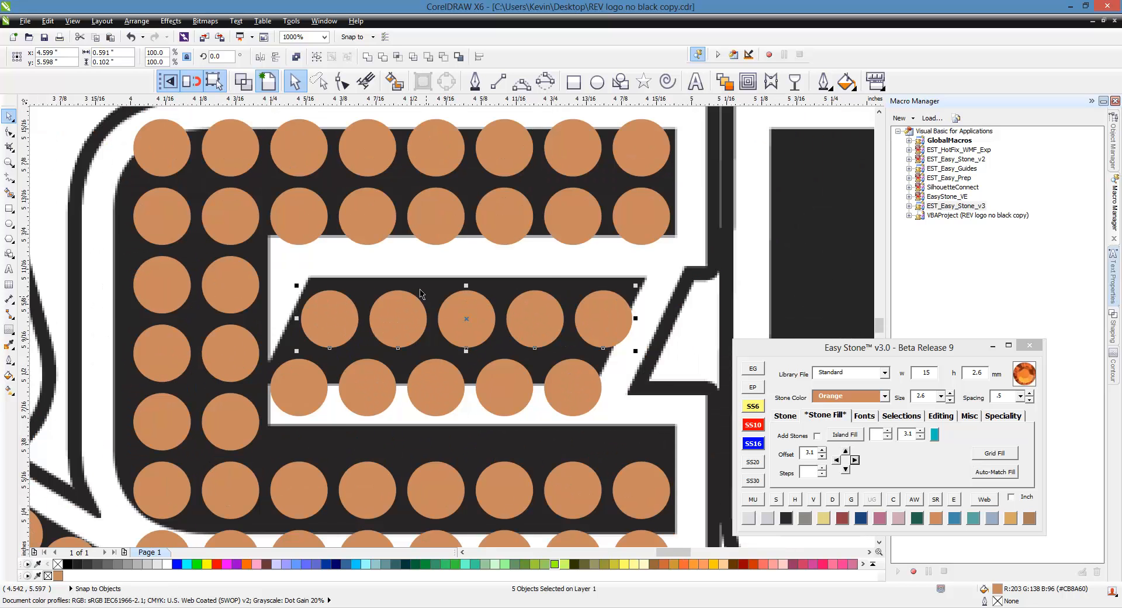
scroll(420, 294, down, 3)
click(450, 373)
- Move the E's top-left stone right, inside the rounded corner, and distribute the top row's stones evenly horizontally
scroll(360, 257, up, 2)
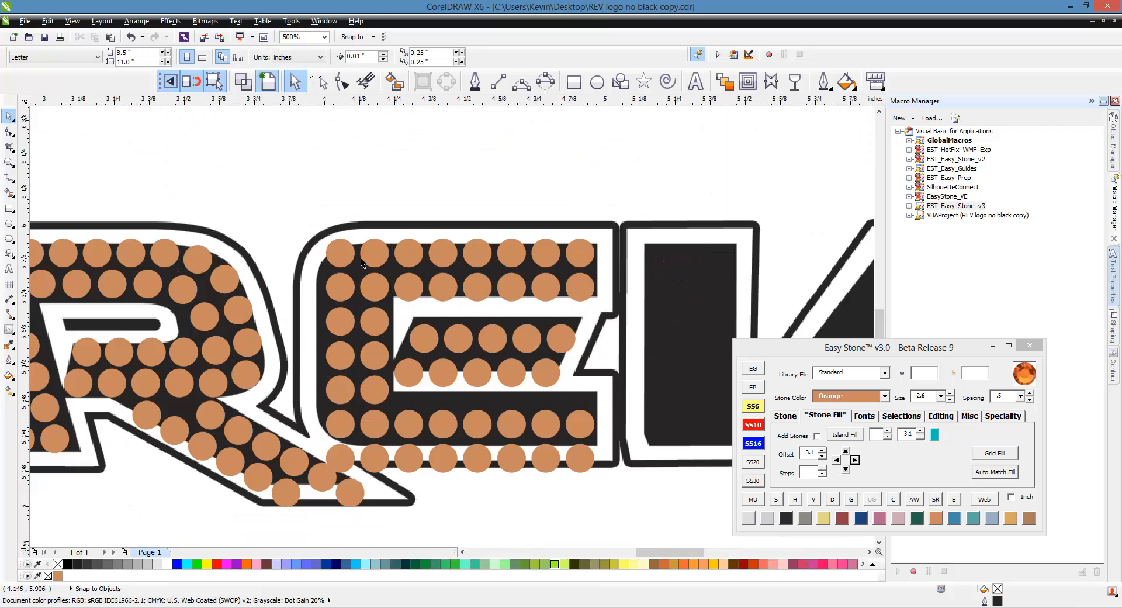
scroll(357, 261, up, 2)
drag(317, 269, 386, 275)
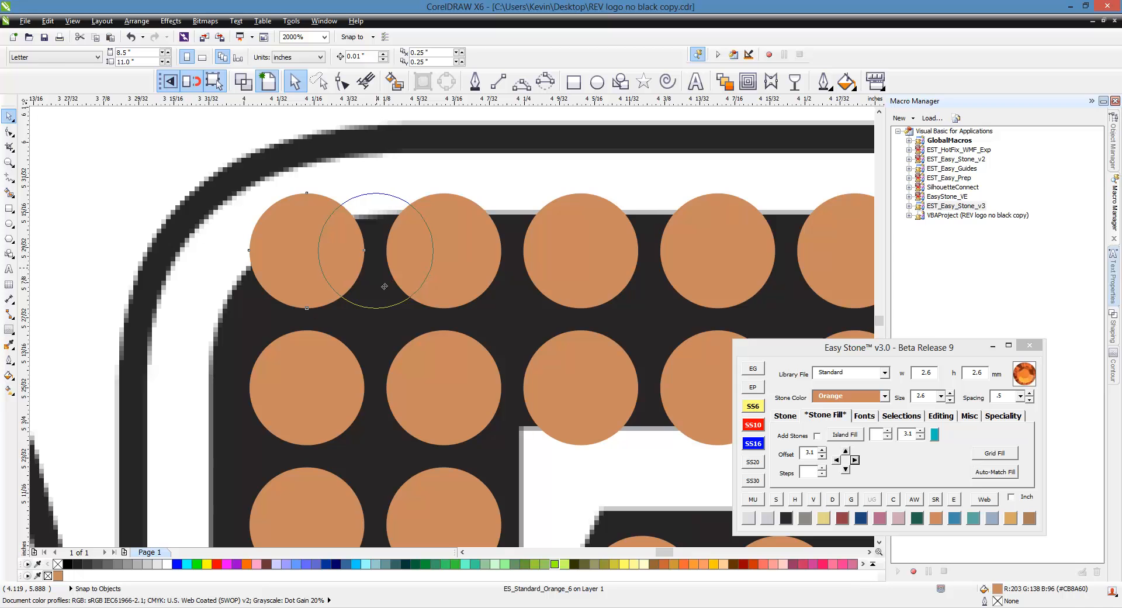
scroll(272, 257, down, 2)
drag(534, 241, 561, 244)
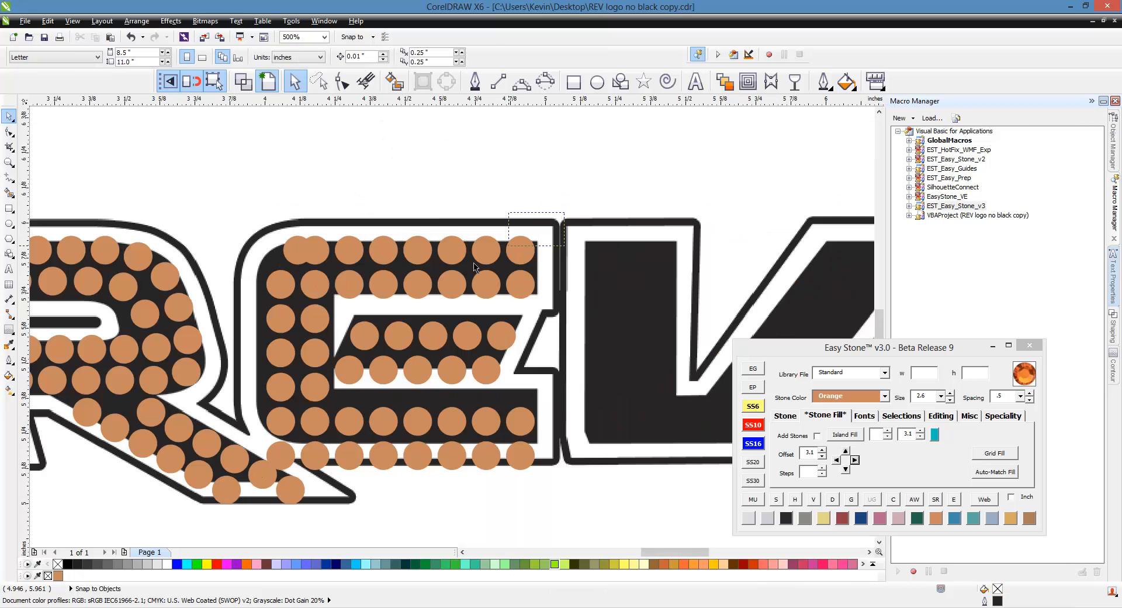
click(795, 499)
click(569, 403)
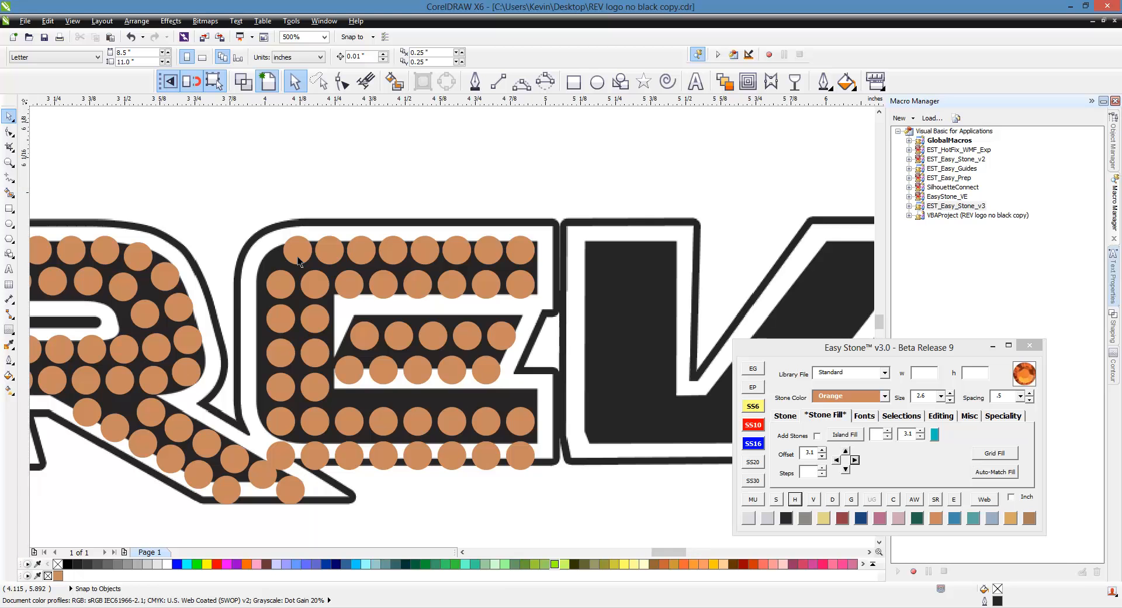
- Shift the top row's leftmost stone slightly left to about X 4.1 in, and redistribute the E's eight top-row stones evenly
scroll(298, 258, up, 5)
click(351, 267)
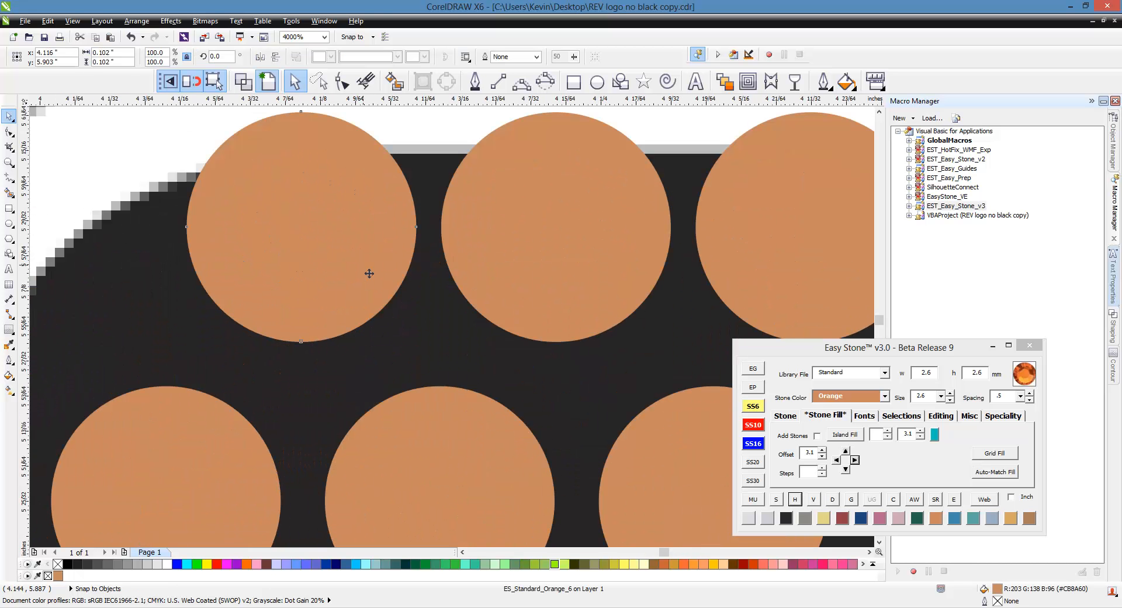
drag(371, 271, 335, 278)
scroll(335, 278, down, 2)
scroll(337, 275, down, 3)
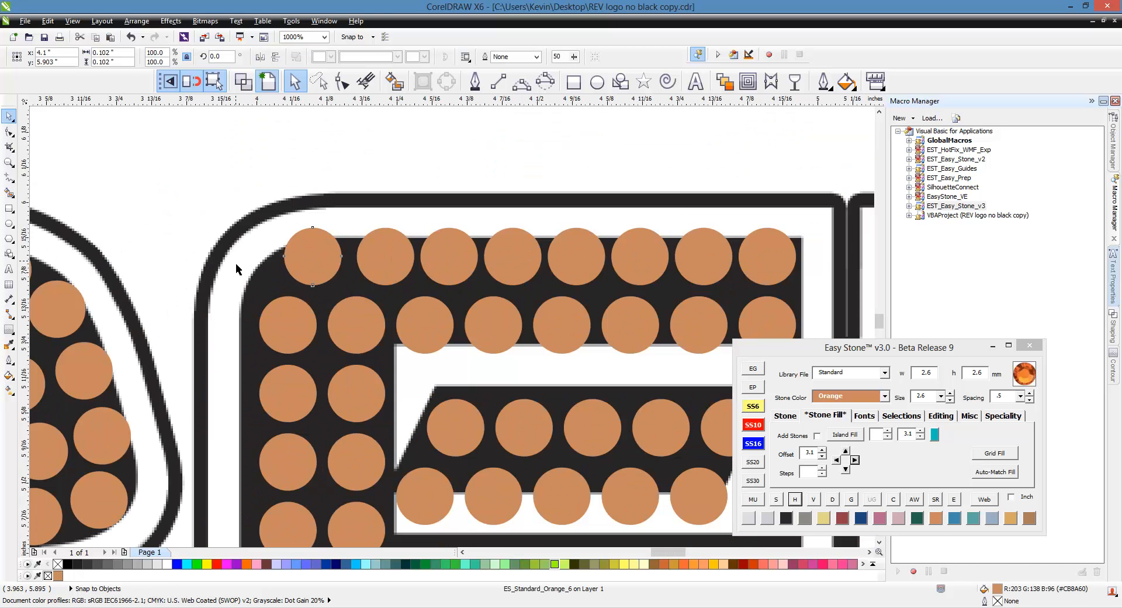
drag(257, 189, 754, 276)
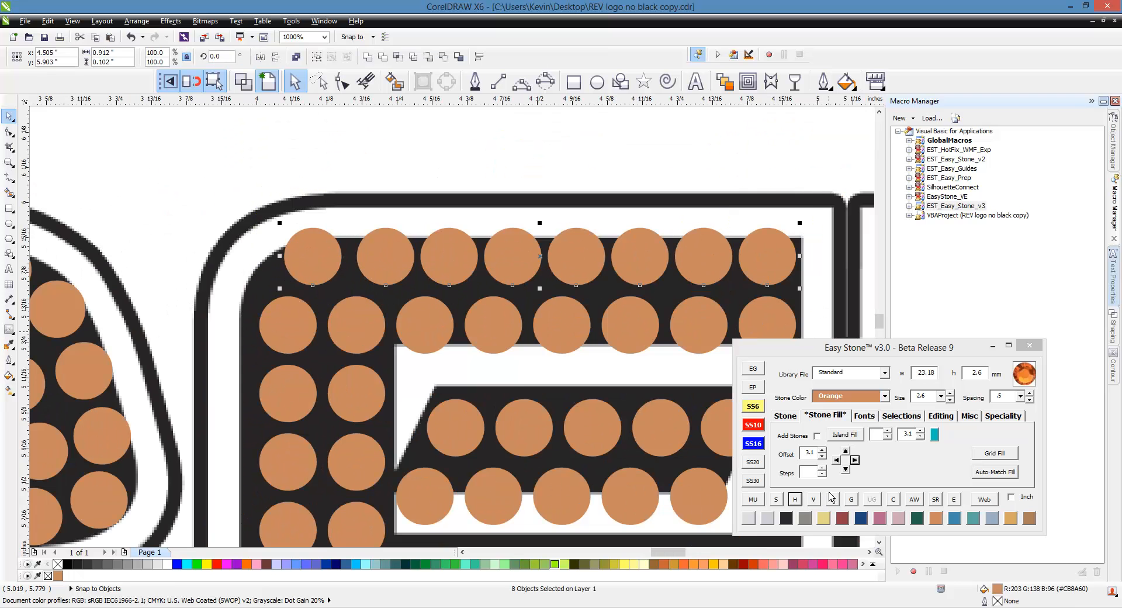
click(356, 169)
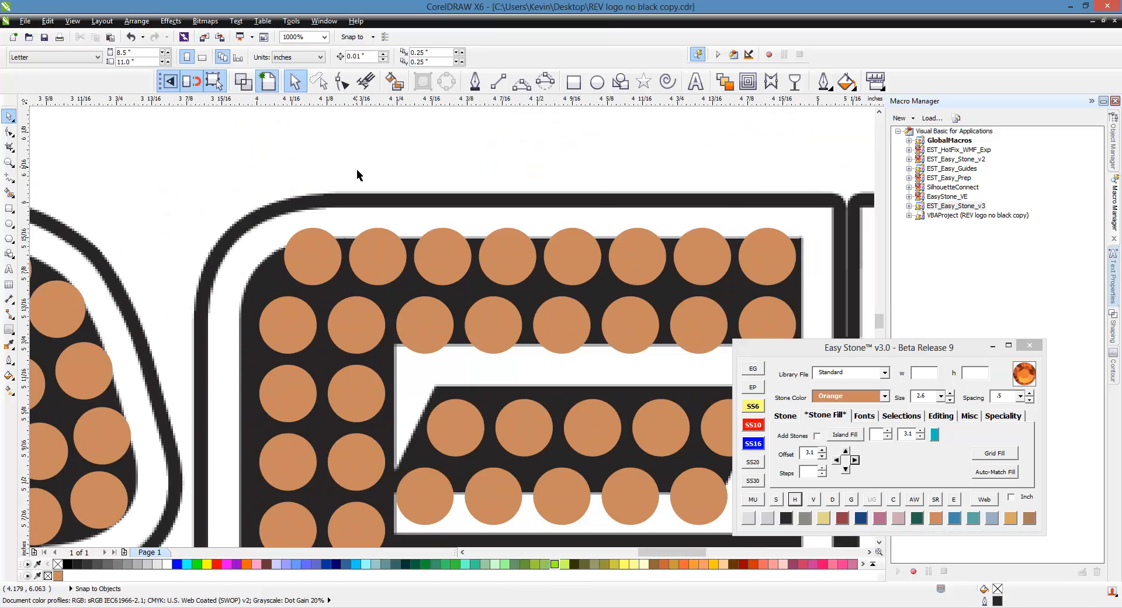
- Align the E's bottom-left stone vertically under the top-left stone, and distribute the eight bottom-row stones evenly horizontally
scroll(356, 170, down, 2)
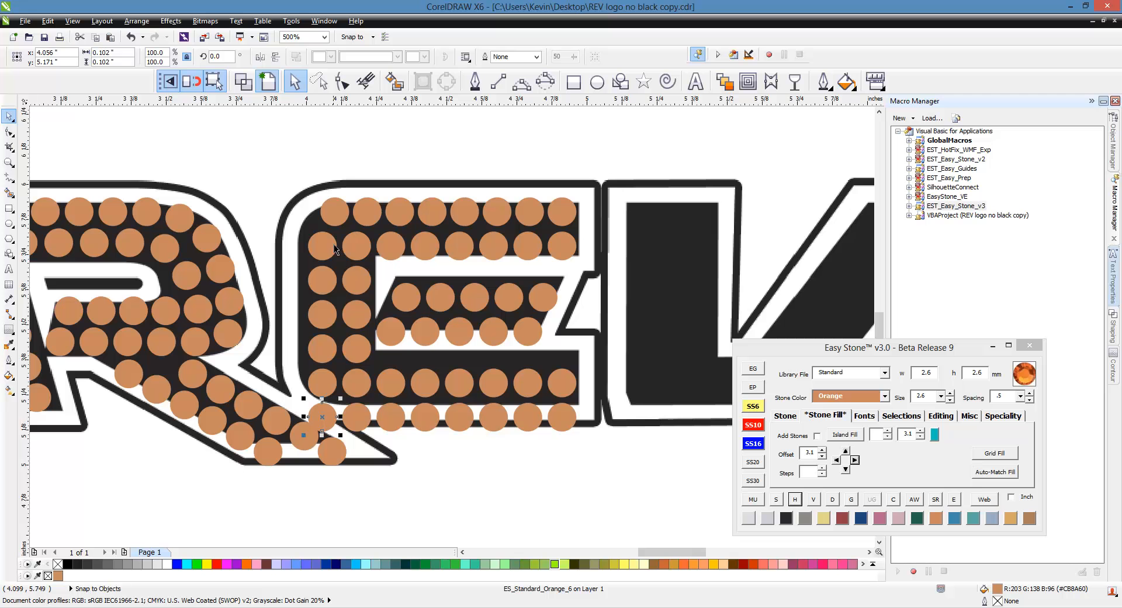
shift+click(334, 225)
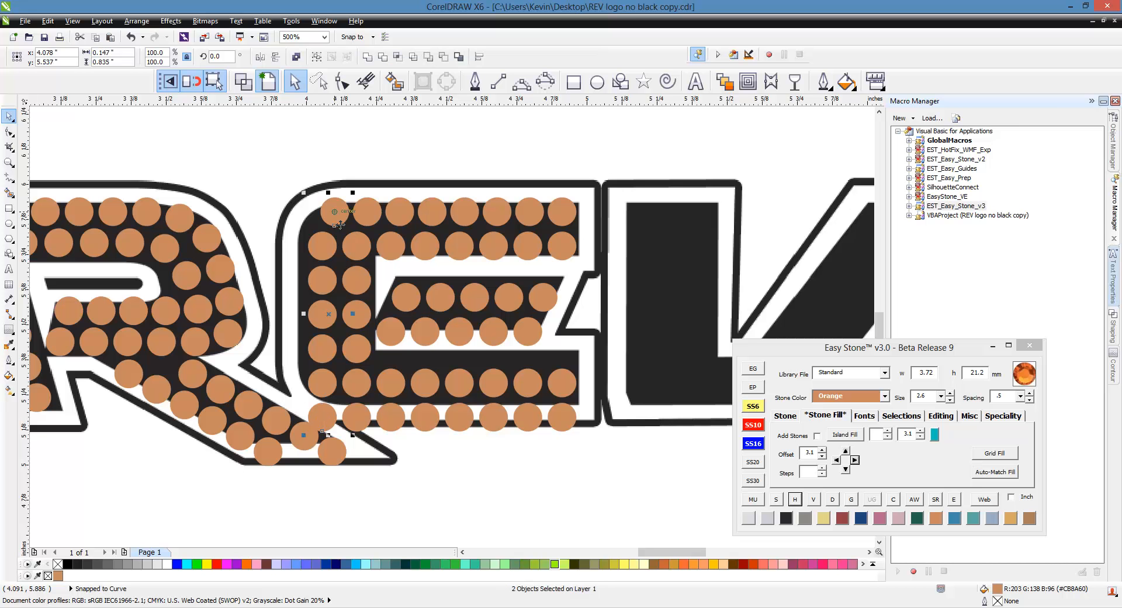
click(462, 479)
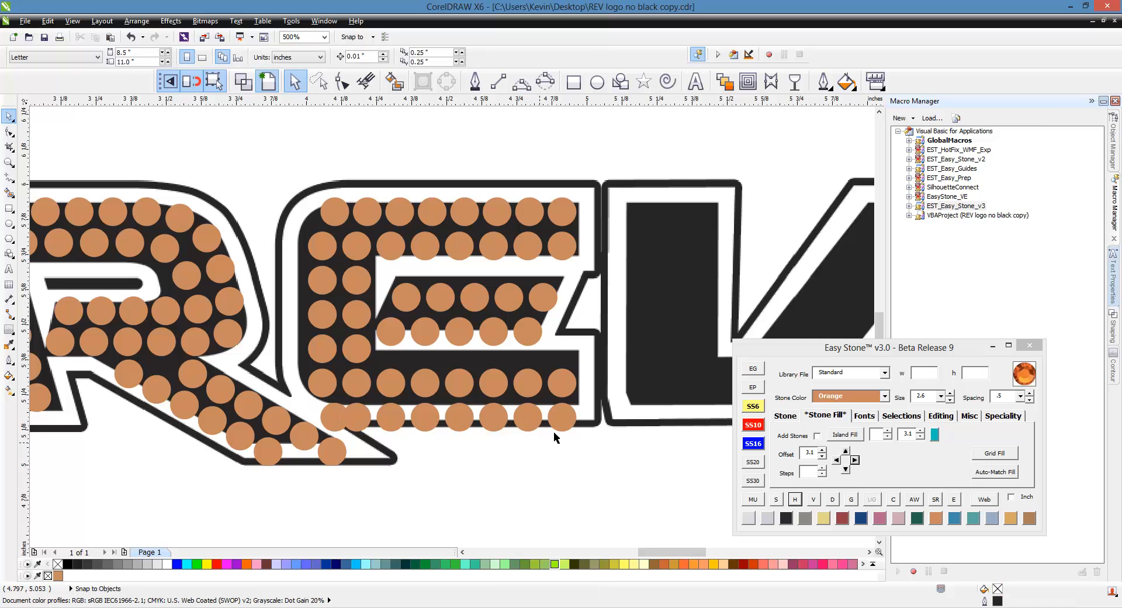
drag(567, 429, 313, 439)
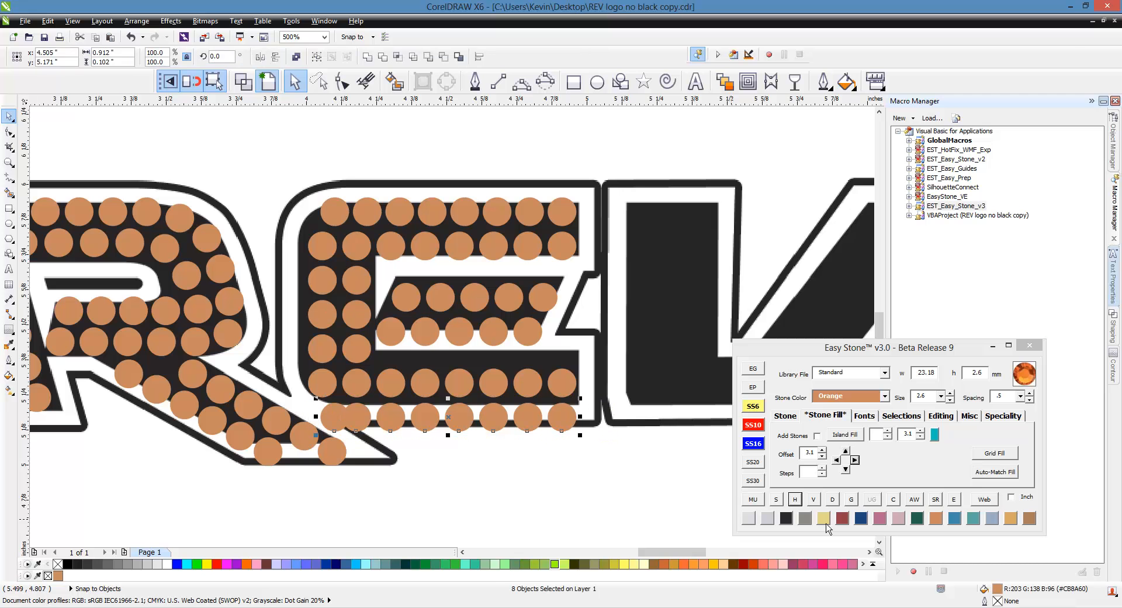
click(502, 510)
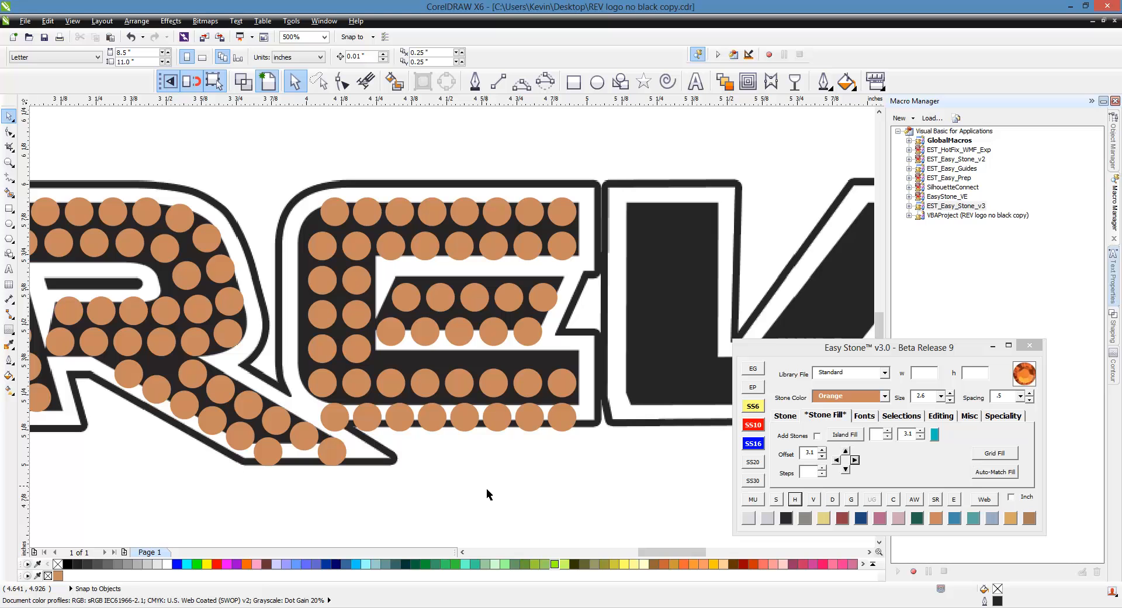
- Copy the E's top-right stone into the V's upper-left corner and duplicate it rightward twice at the 3.1 mm offset
scroll(327, 359, down, 2)
scroll(412, 357, up, 1)
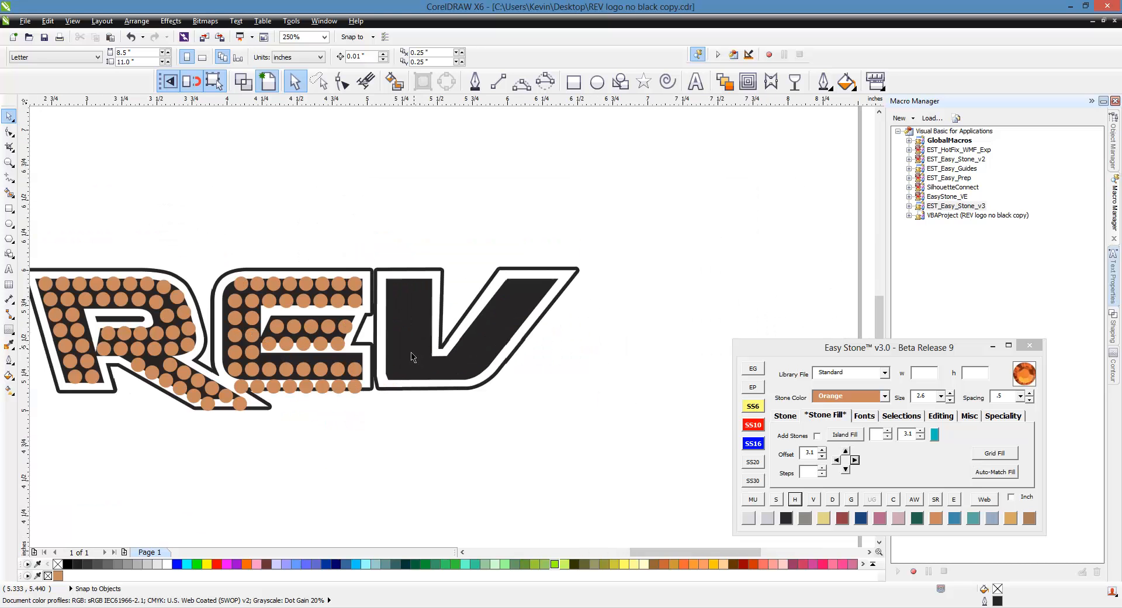
scroll(397, 355, up, 1)
scroll(327, 250, up, 1)
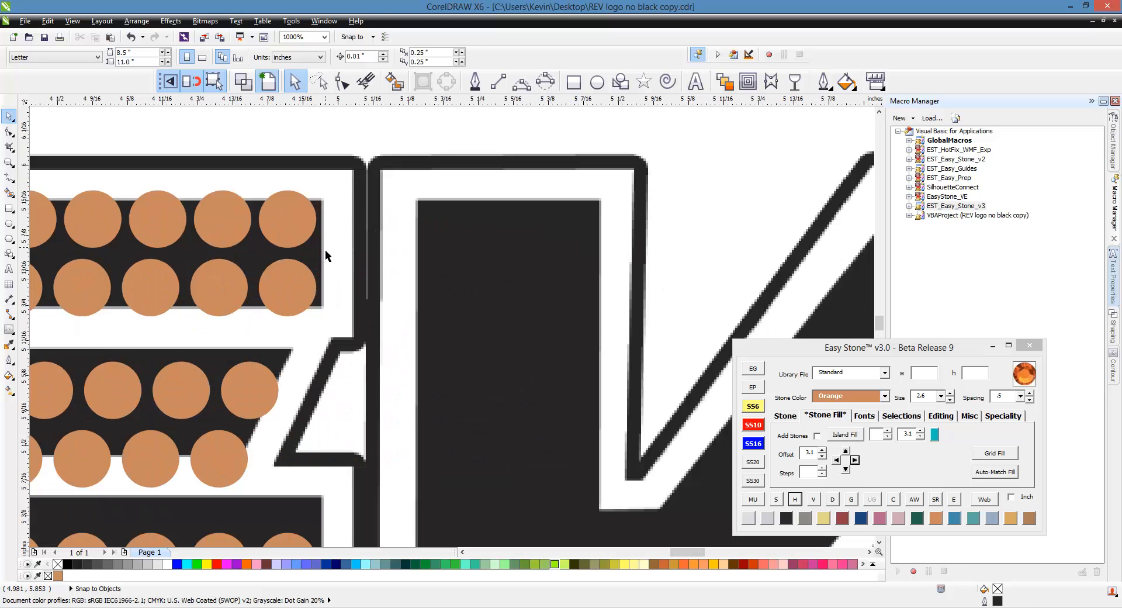
click(296, 228)
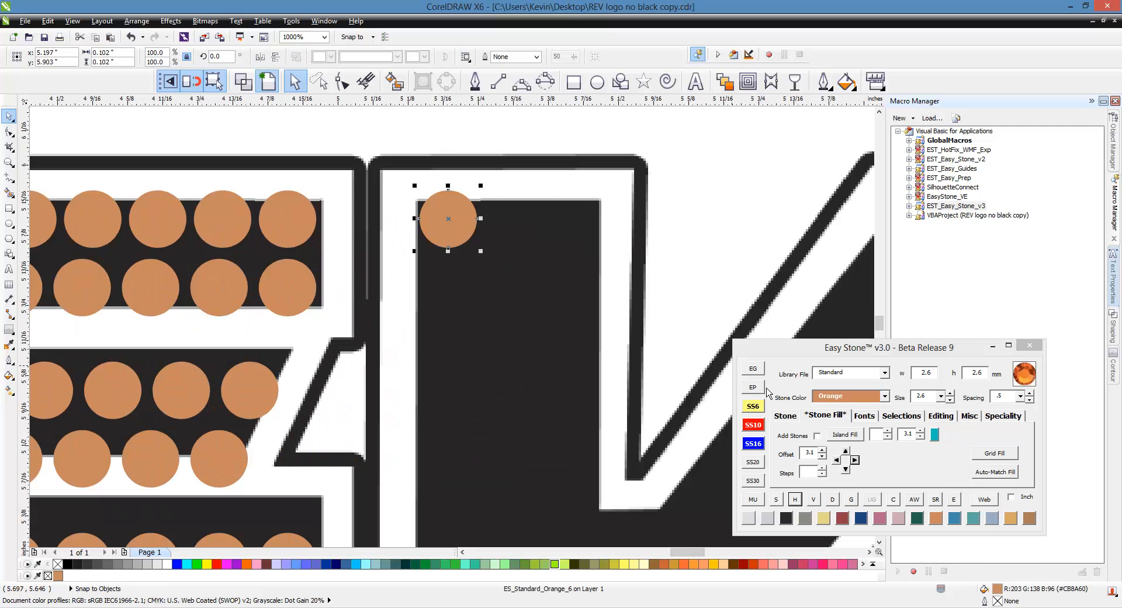
click(854, 460)
click(854, 459)
key(Escape)
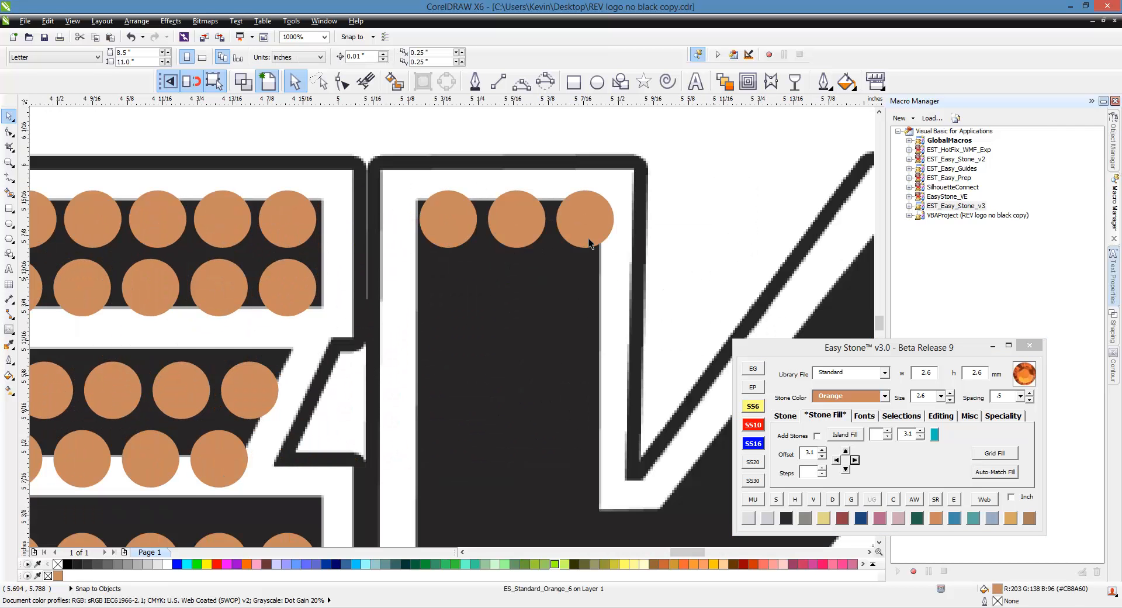
scroll(462, 251, down, 1)
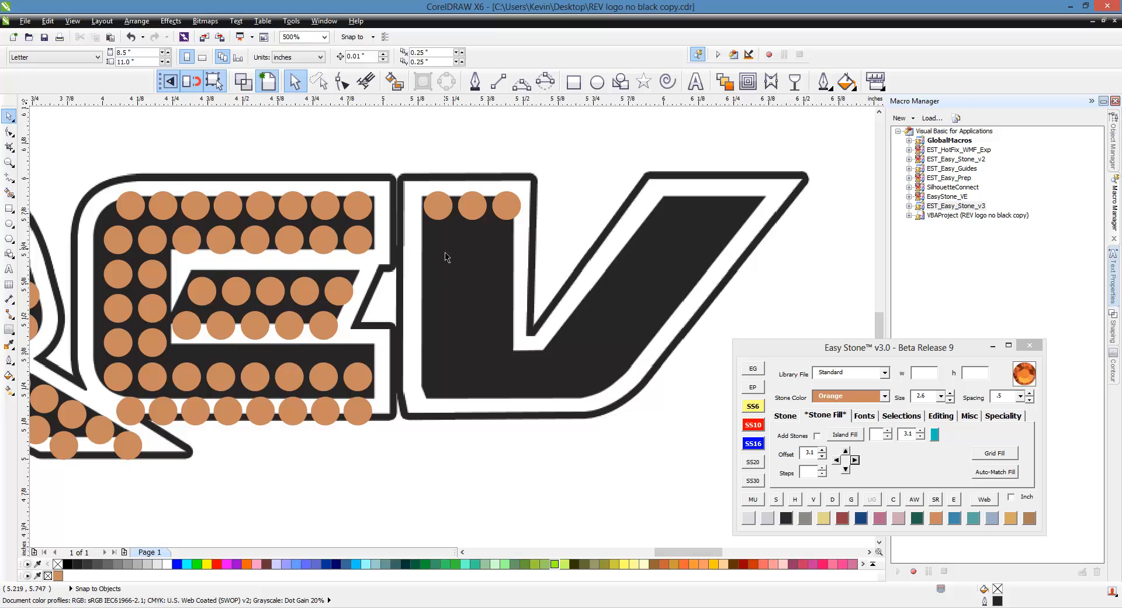
- Select the V's three top stones and duplicate the row downward six times at the 3.1 mm offset
drag(538, 234, 414, 161)
click(845, 470)
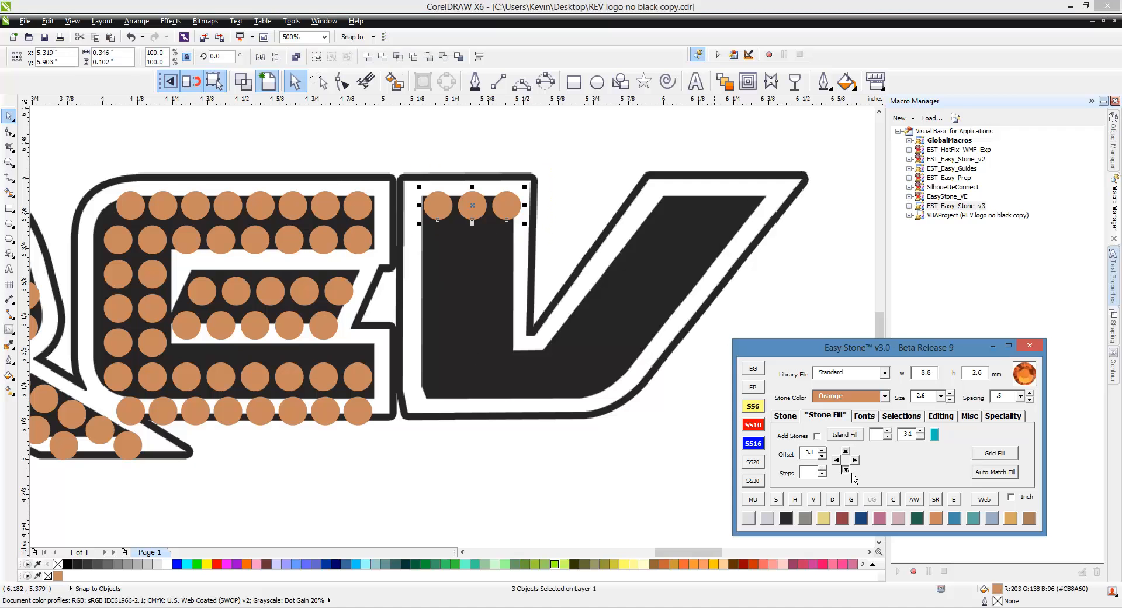
click(846, 471)
click(846, 470)
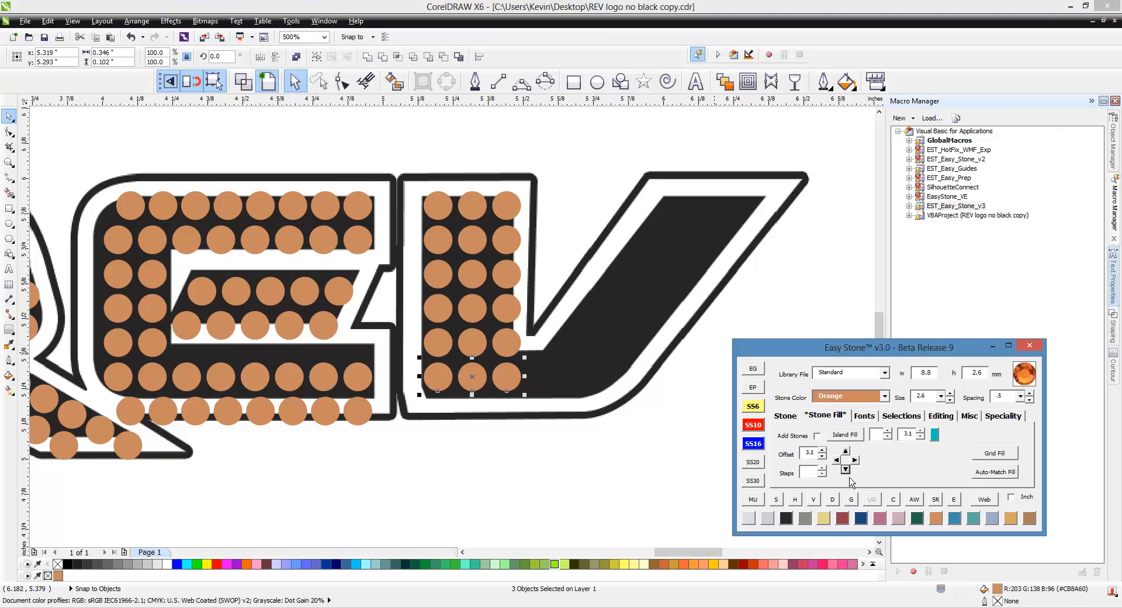
click(846, 469)
- Select the right end stones of the V's two bottom rows and duplicate them rightward three times at the 3.1 mm offset
click(506, 411)
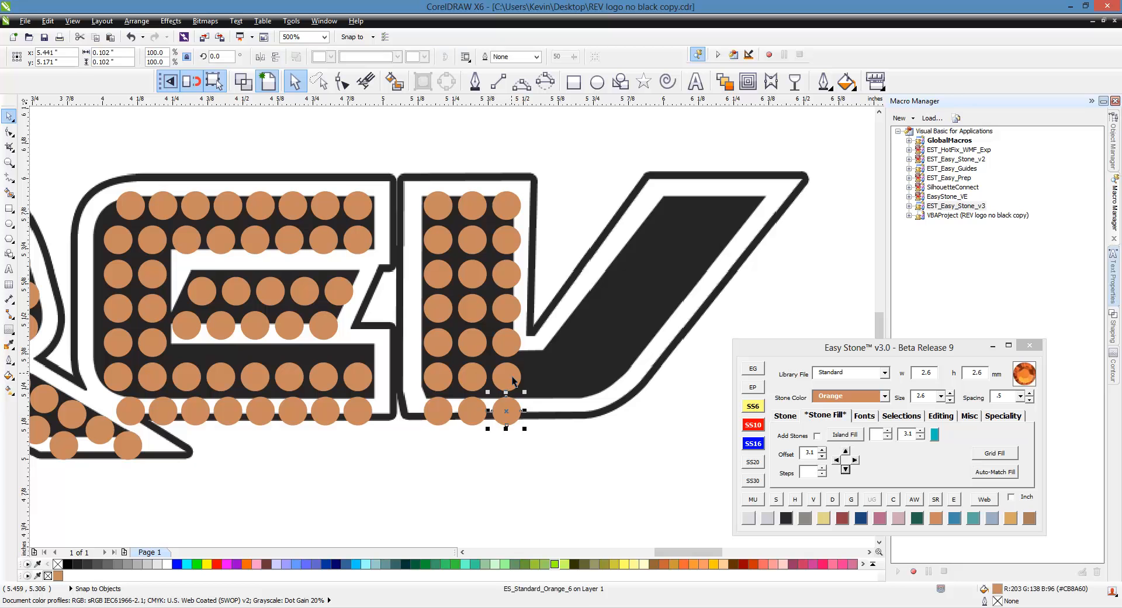
click(855, 461)
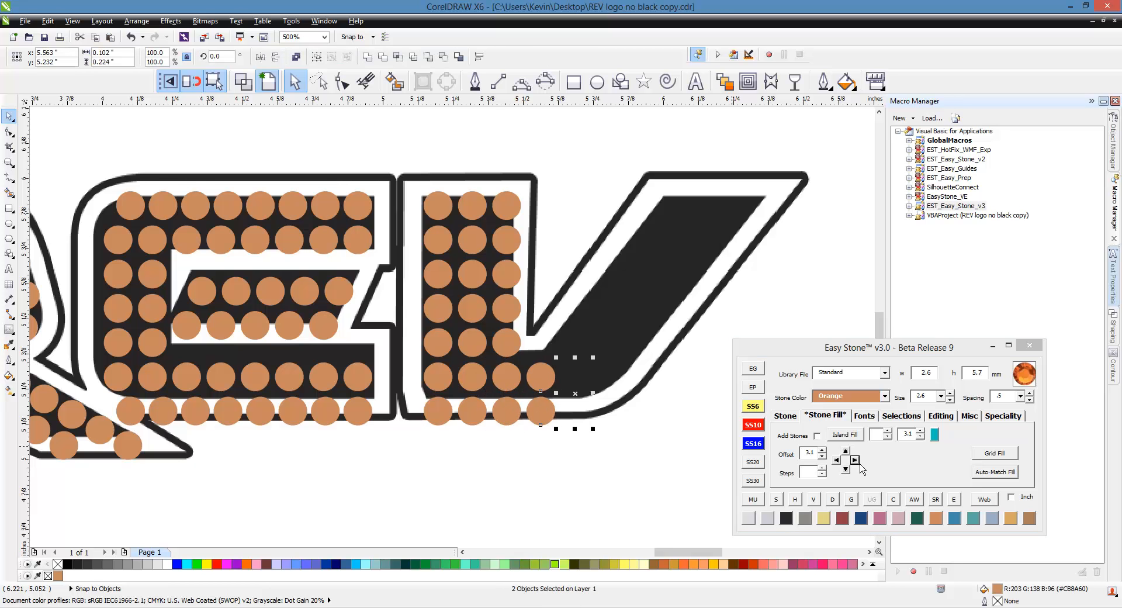
click(855, 460)
click(854, 460)
click(707, 485)
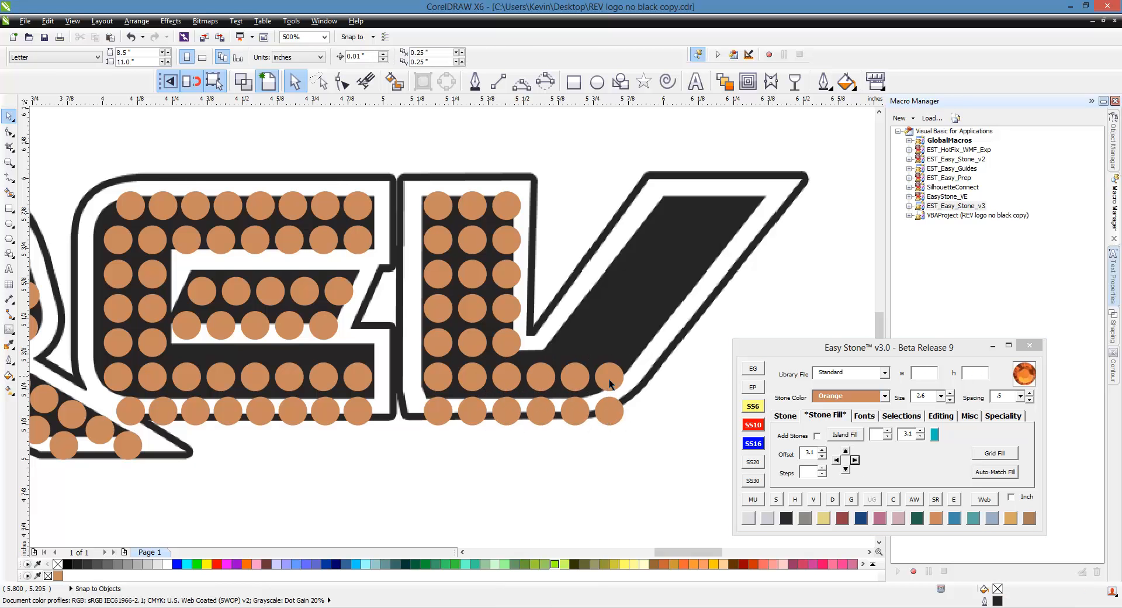
- Copy a top-row stone to the V's upper-right corner and add stones between it and the right end of the second-lowest row
drag(514, 216, 754, 229)
shift+click(609, 382)
click(789, 417)
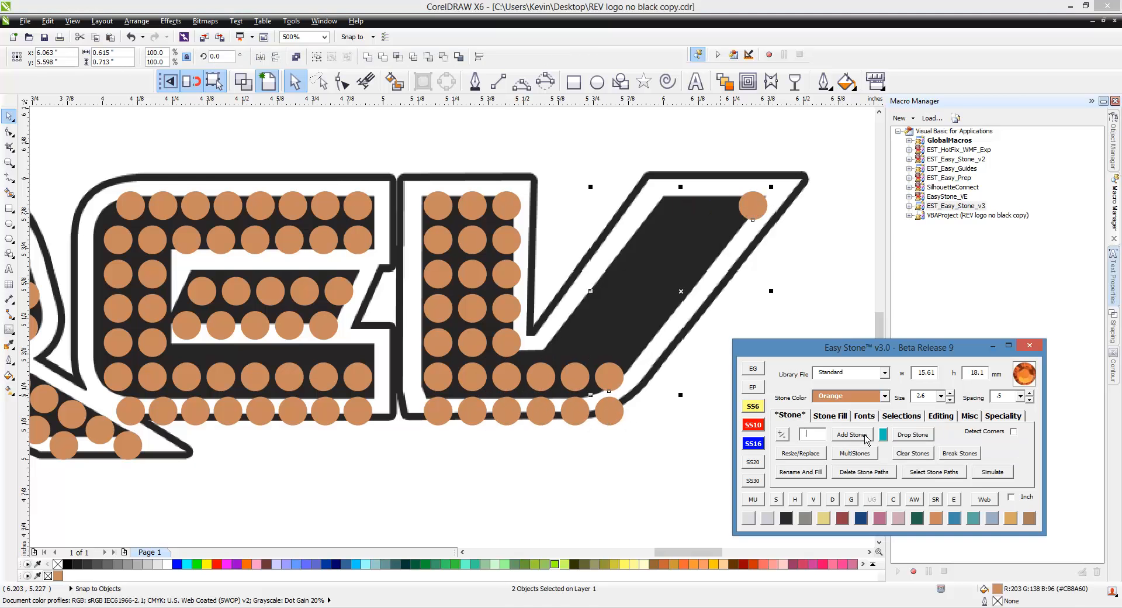
click(866, 435)
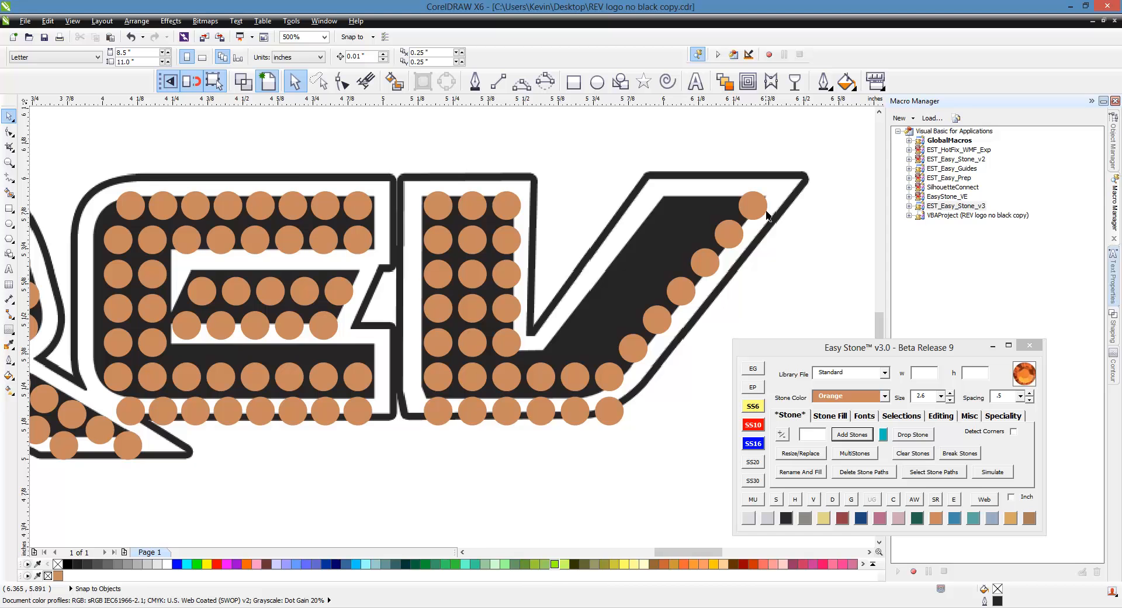
- Copy the V's diagonal stone line about 0.15 in leftward, and copy the lines left once more to make three parallel diagonals
click(657, 326)
scroll(672, 307, up, 1)
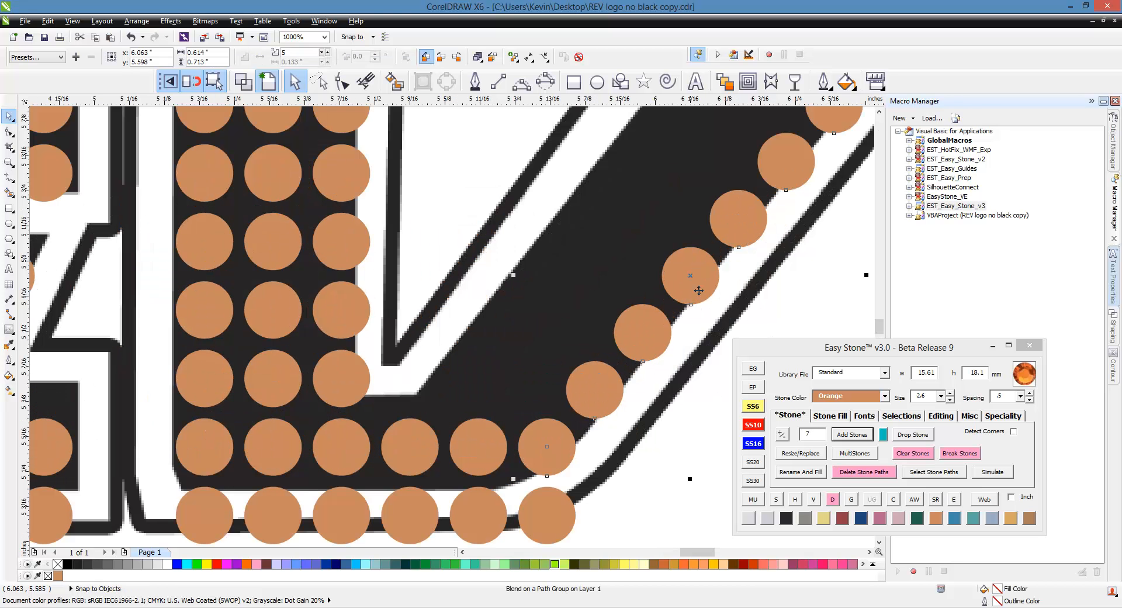
drag(698, 290, 624, 268)
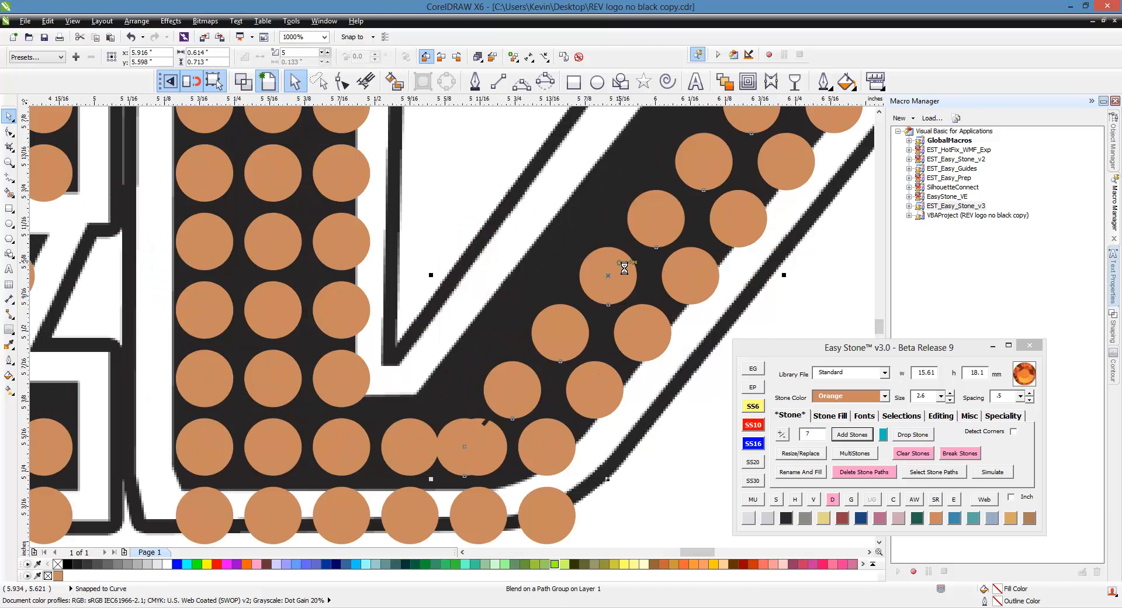
shift+click(555, 448)
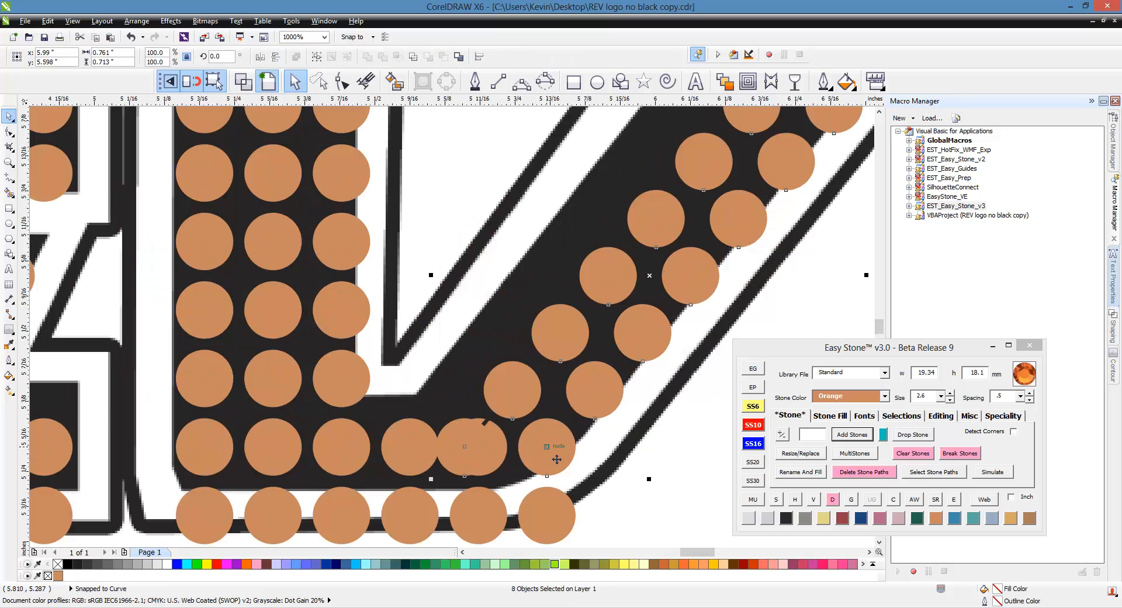
drag(557, 459, 465, 454)
scroll(465, 454, down, 5)
click(535, 435)
scroll(502, 357, up, 2)
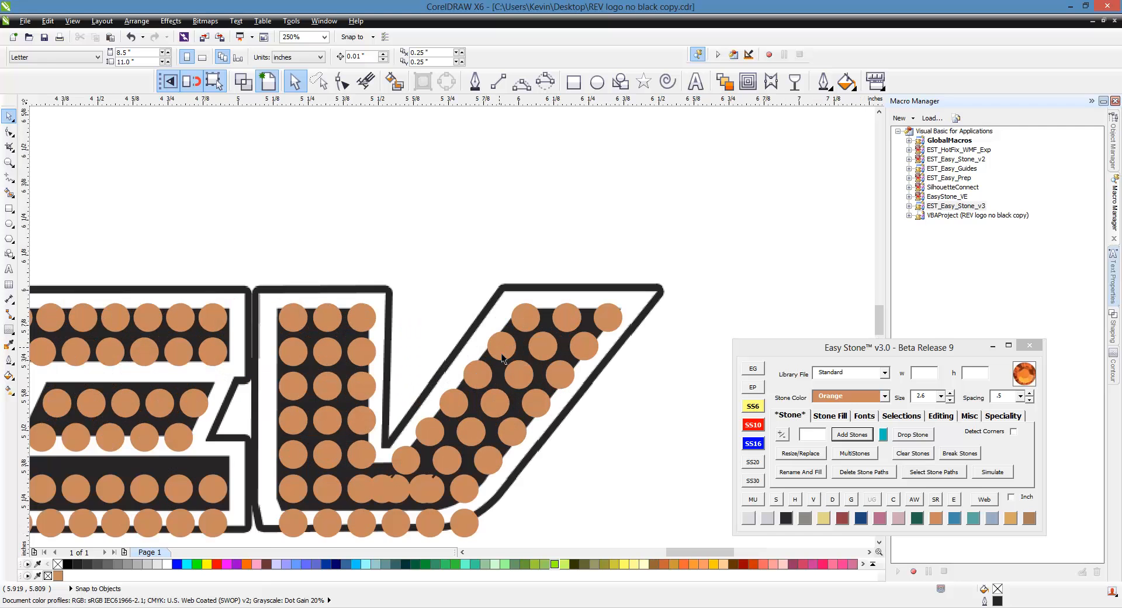
- Select every stone in the REV design and delete the stone paths
scroll(441, 441, up, 1)
scroll(558, 335, down, 1)
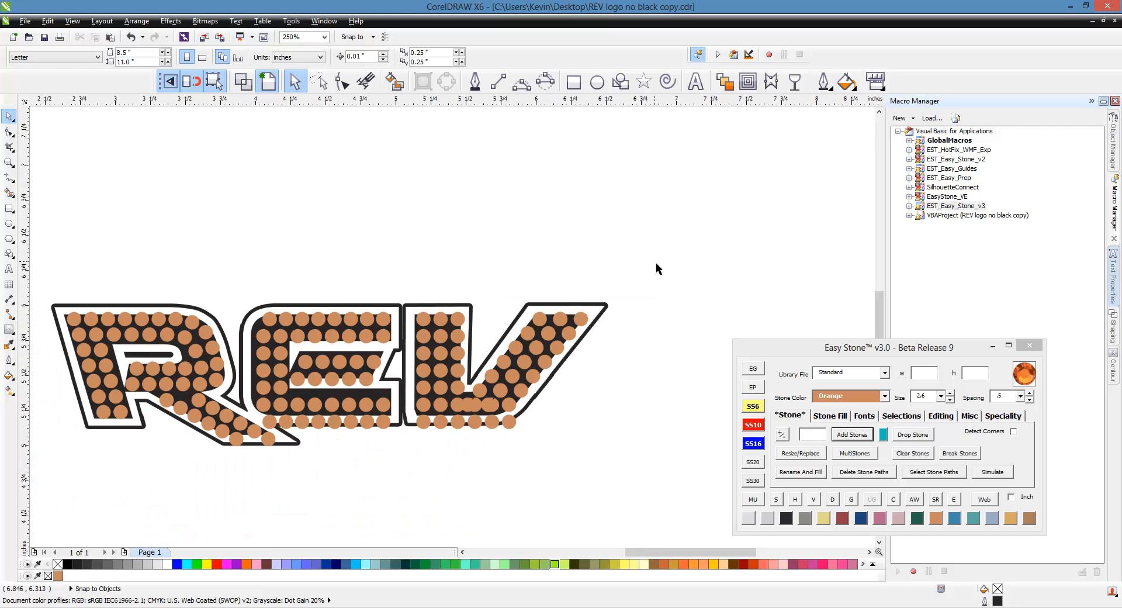
drag(679, 239, 51, 470)
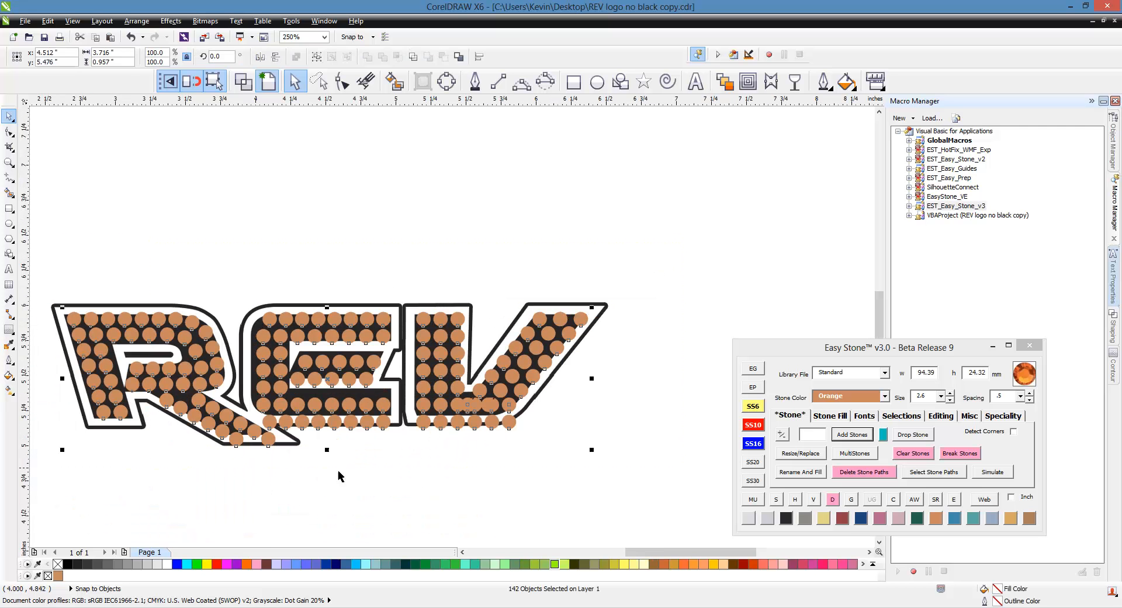
click(859, 472)
- Select the whole REV stone design and clean out the overlapping stones
drag(670, 264, 54, 474)
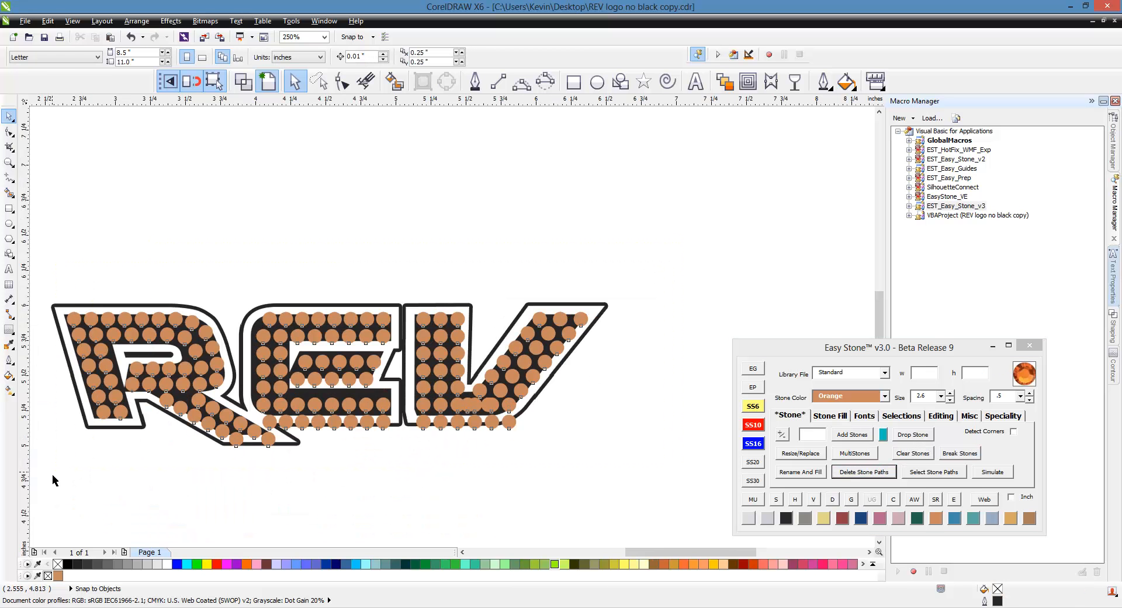
click(893, 499)
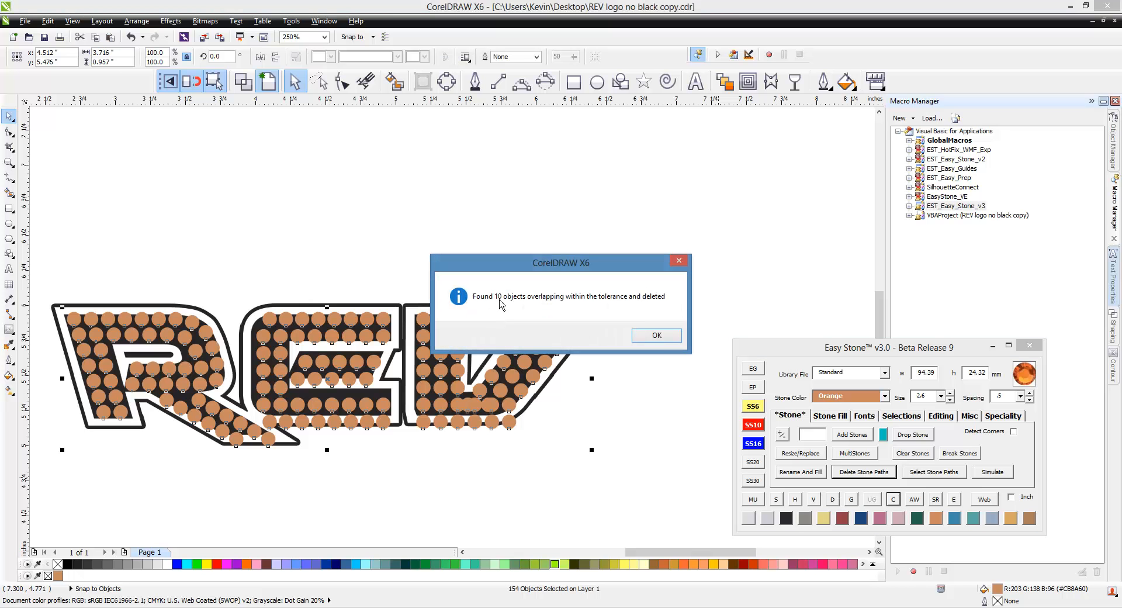
click(661, 346)
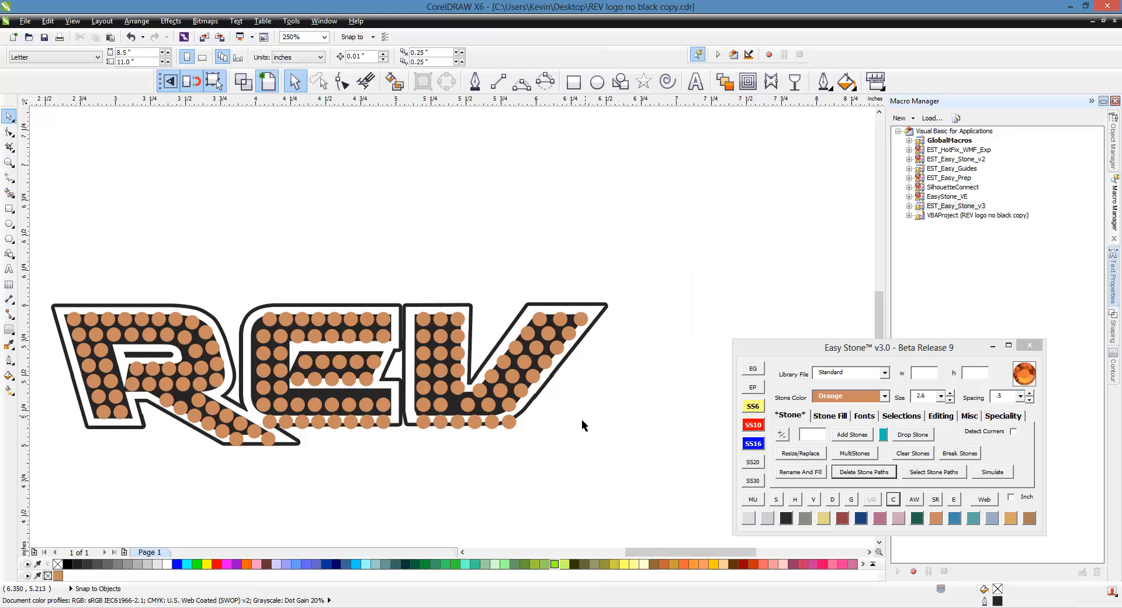
- Copy a stone into the gap in the V's second-lowest row and distribute the row's six stones evenly horizontally
scroll(581, 419, up, 2)
scroll(480, 412, up, 2)
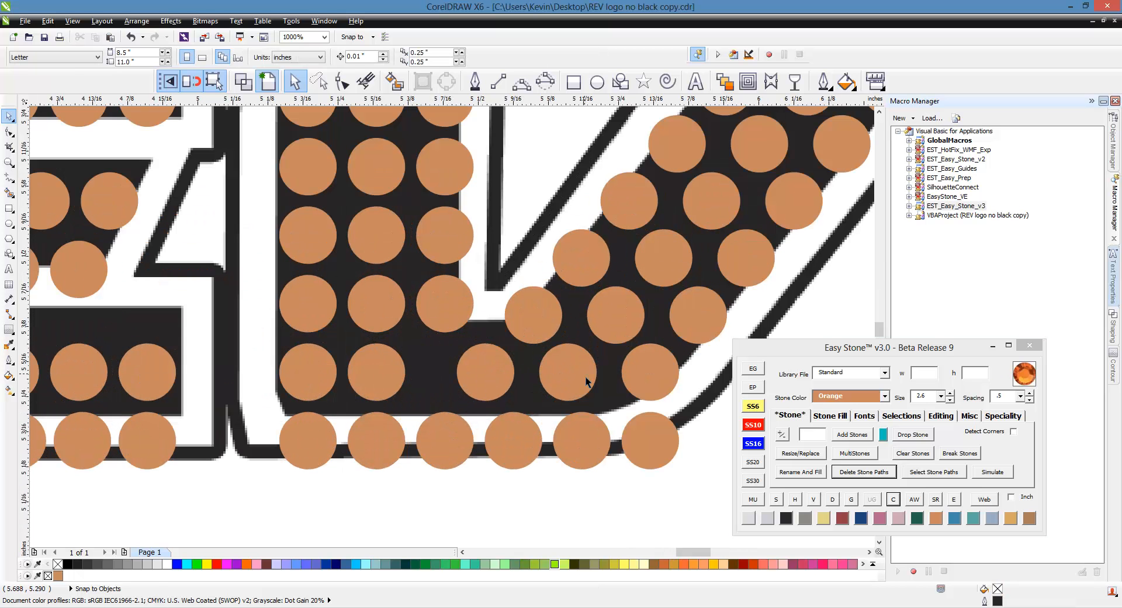
drag(490, 379, 443, 379)
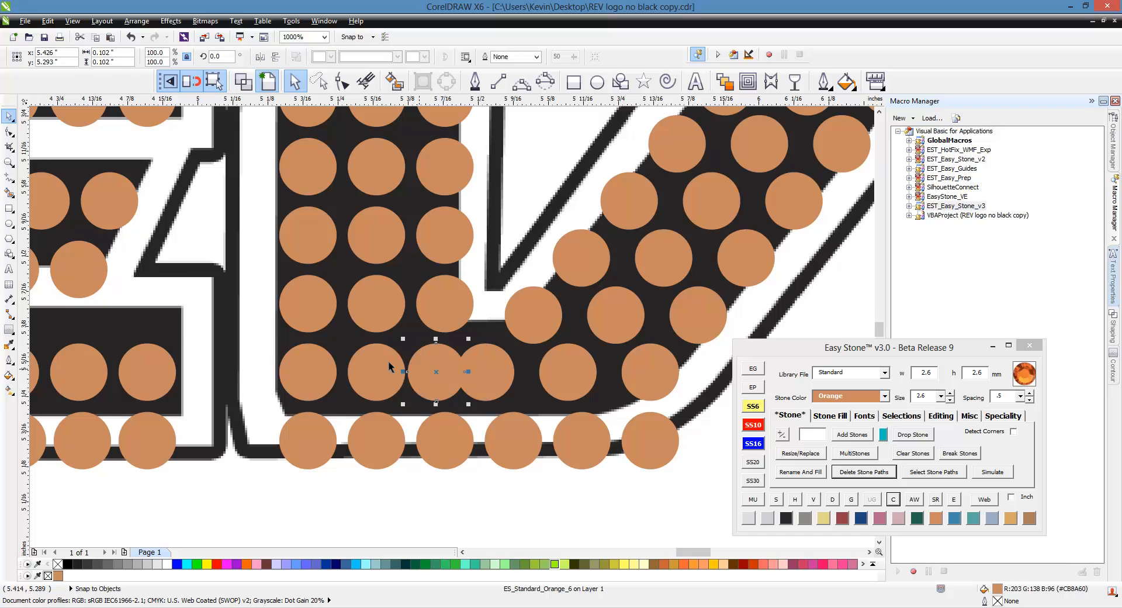
scroll(388, 360, down, 2)
drag(550, 335, 292, 372)
click(794, 499)
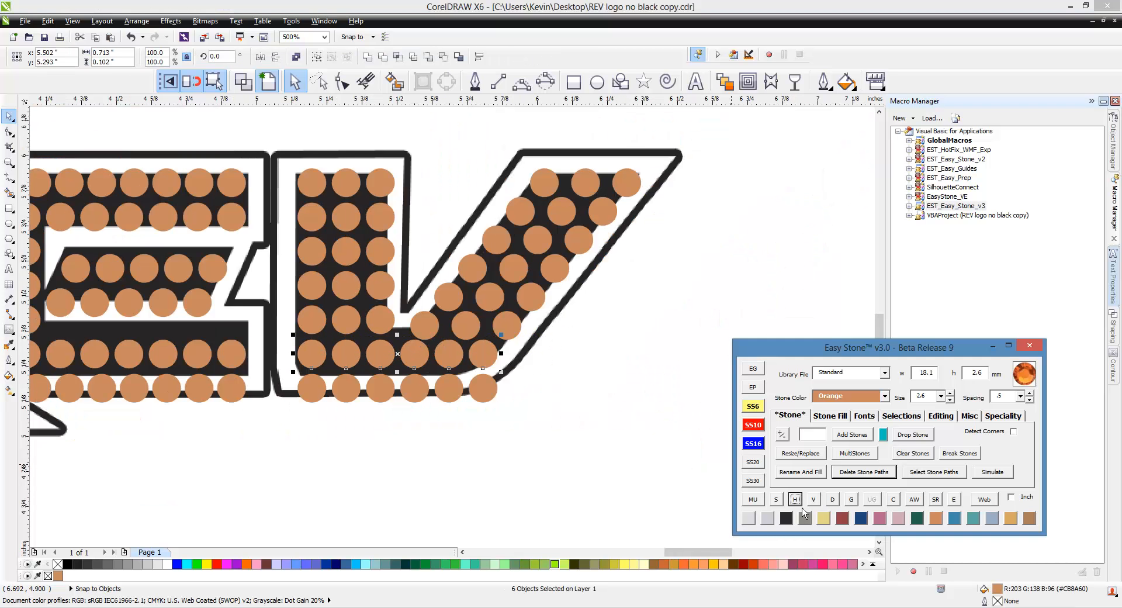
- Nudge the left and middle stones of the V's lowest diagonal row slightly up and right, to about Y 5.41 in and 5.40 in
scroll(367, 403, up, 2)
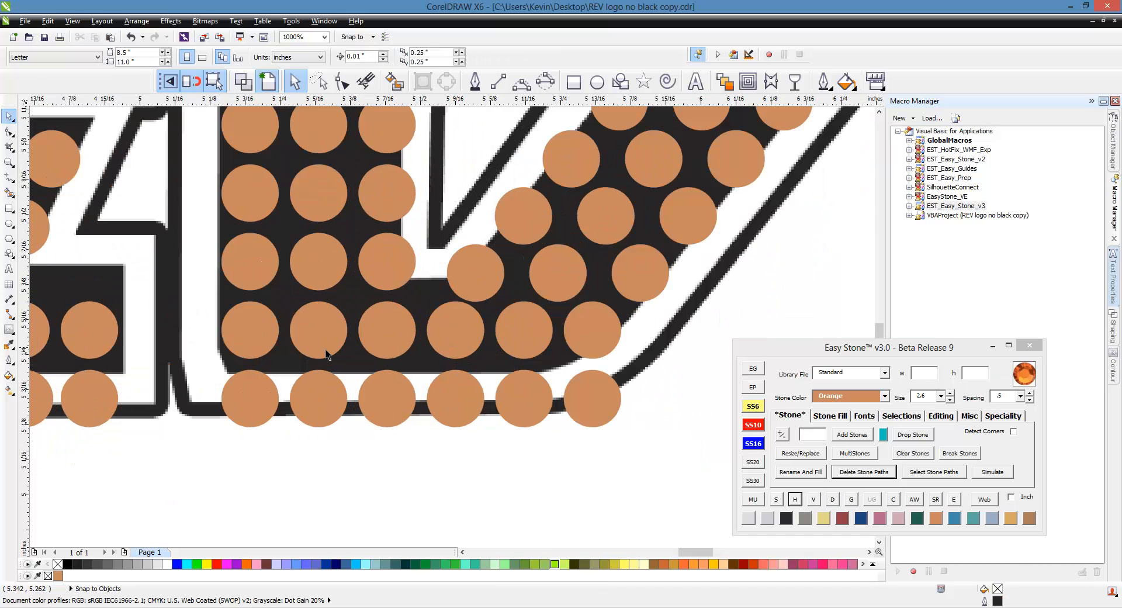
scroll(563, 251, up, 2)
scroll(461, 321, up, 2)
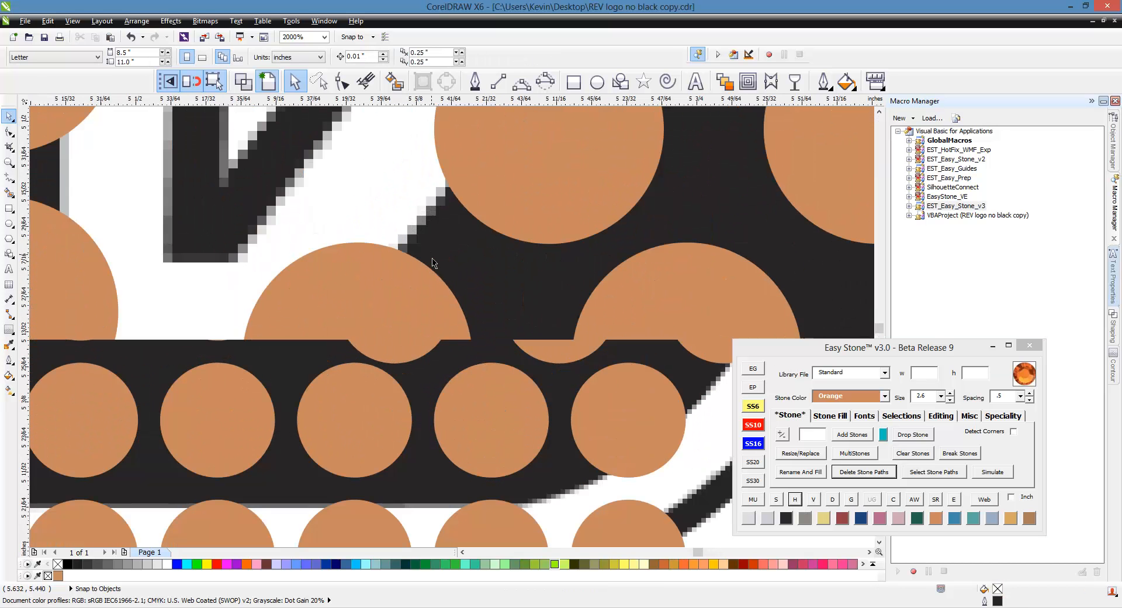
drag(408, 349, 427, 322)
scroll(426, 322, down, 1)
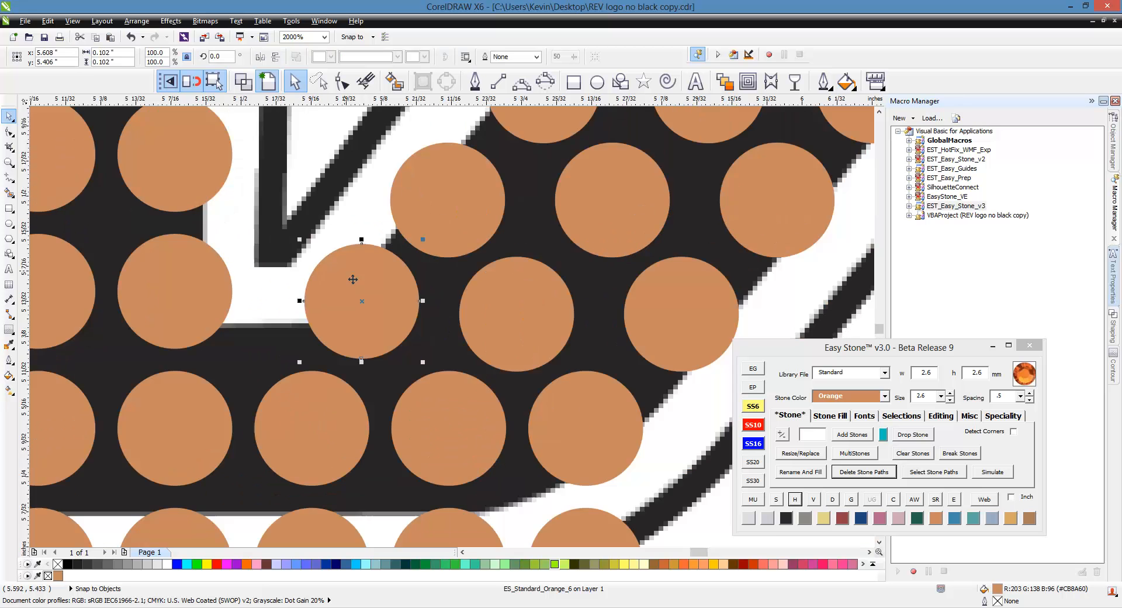
scroll(540, 301, up, 1)
click(539, 317)
scroll(508, 244, down, 2)
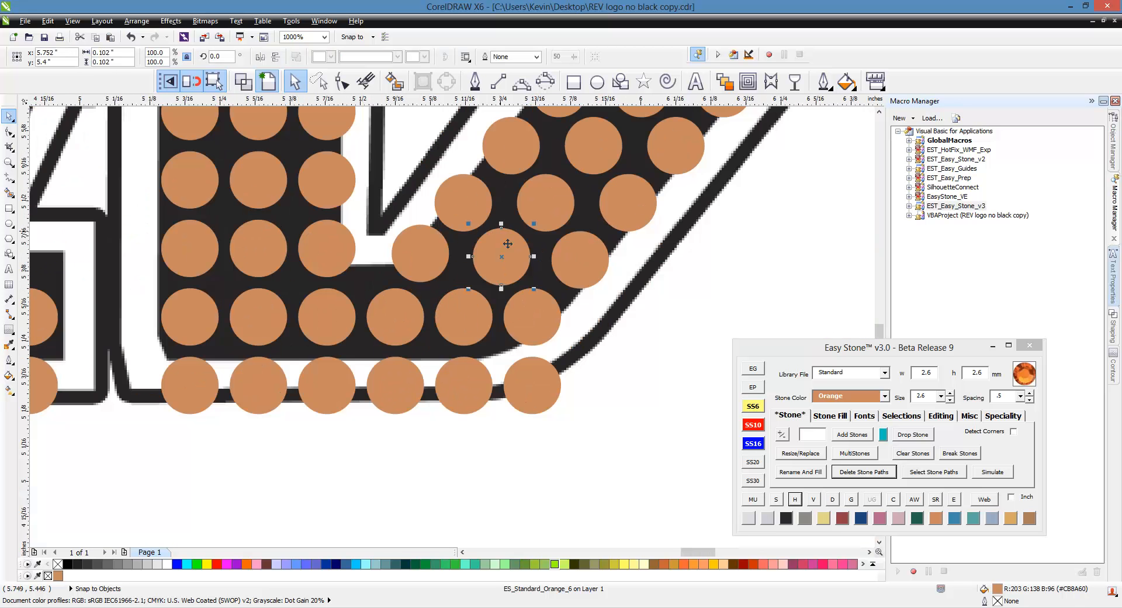
click(620, 375)
scroll(621, 374, down, 1)
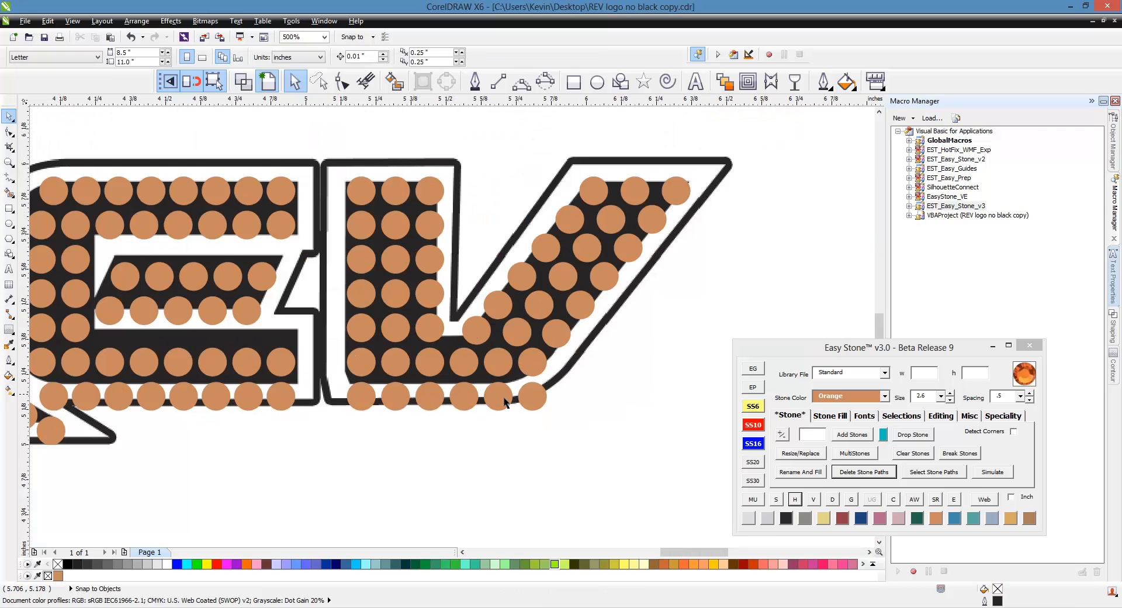
- Remove the second stone from the right in the V's bottom row and shift the rightmost stone left toward the gap
scroll(523, 393, up, 1)
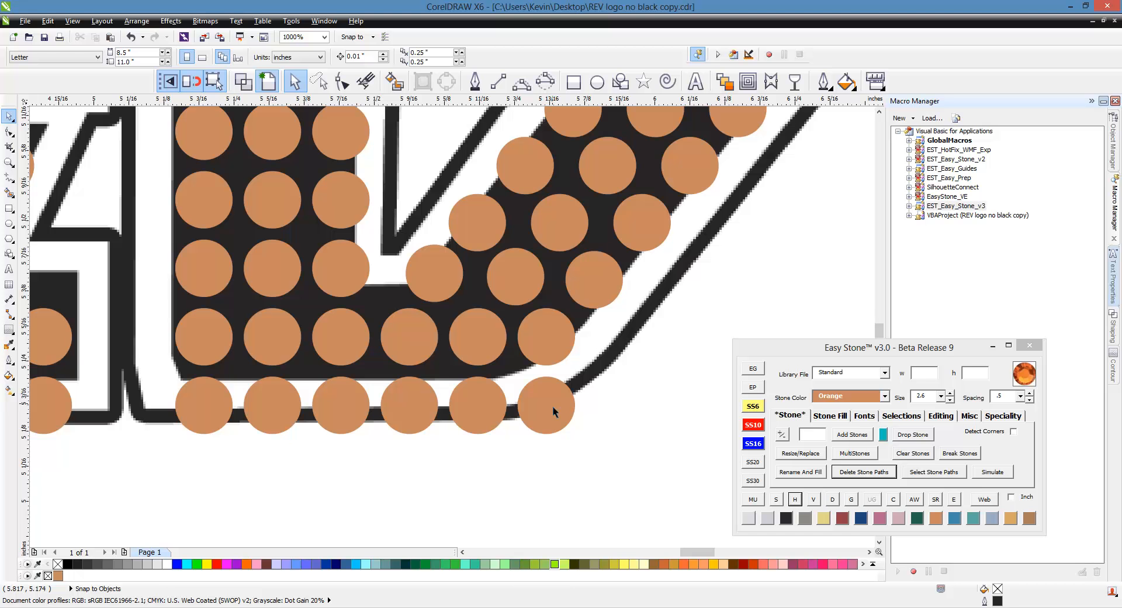
click(534, 397)
drag(561, 412, 478, 403)
scroll(491, 390, up, 1)
scroll(599, 364, down, 1)
scroll(342, 394, up, 1)
- Shift the V's bottom-left stone right to about X 5.23 in and distribute the bottom row's five stones evenly horizontally
drag(233, 392, 275, 393)
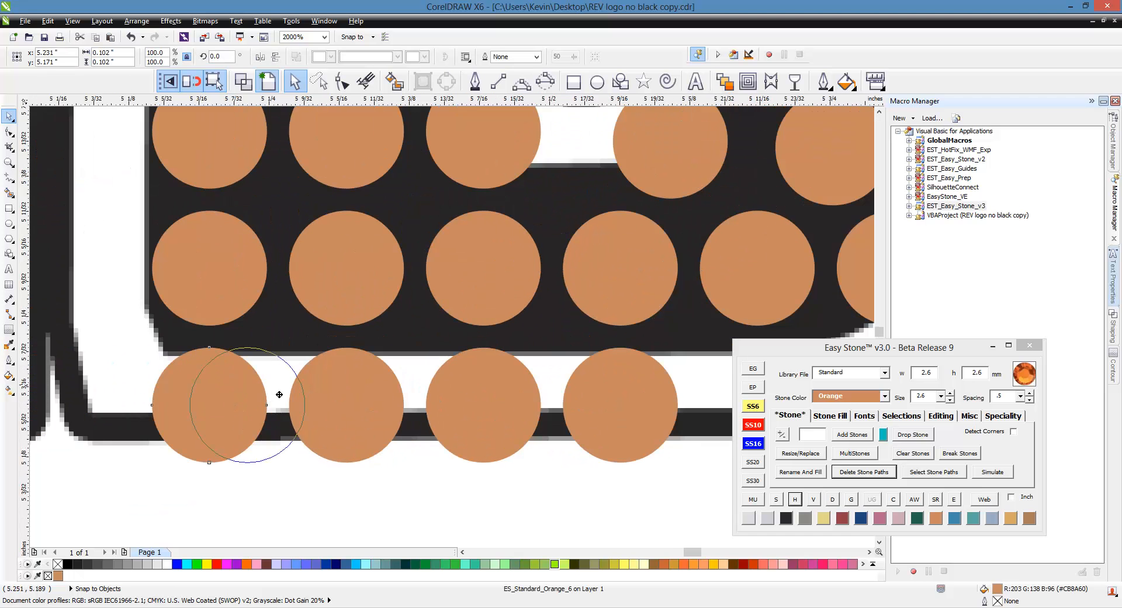
scroll(230, 359, down, 1)
click(178, 424)
drag(177, 423, 646, 342)
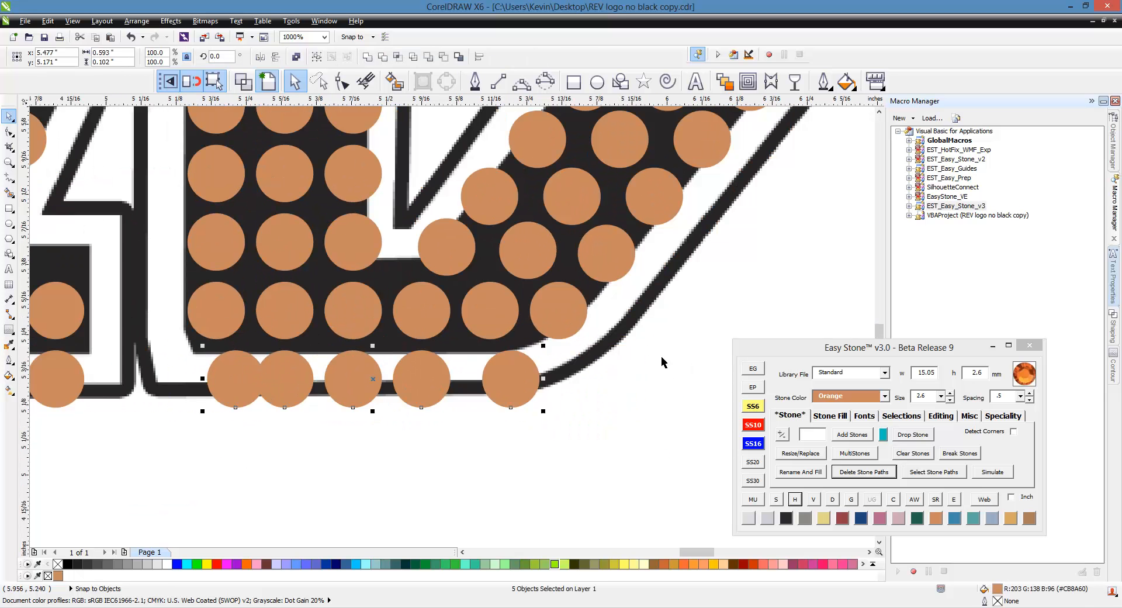
click(801, 501)
click(504, 428)
scroll(510, 444, down, 2)
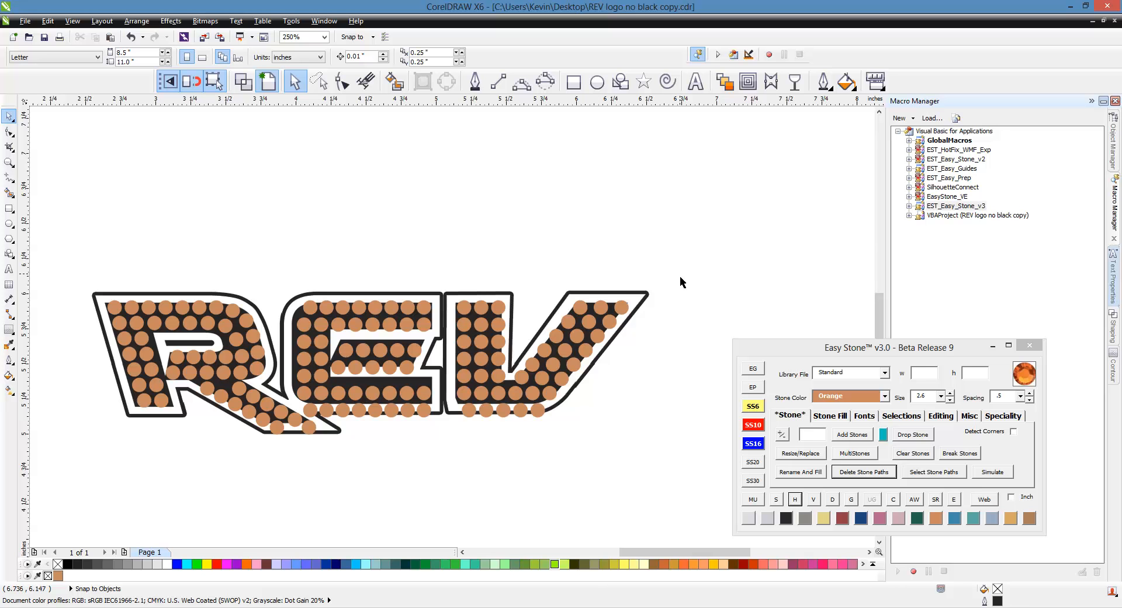
- Select all the REV stones and place a copy below the logo, centred at about X 4.63 in, Y 3.11 in
drag(679, 274, 99, 448)
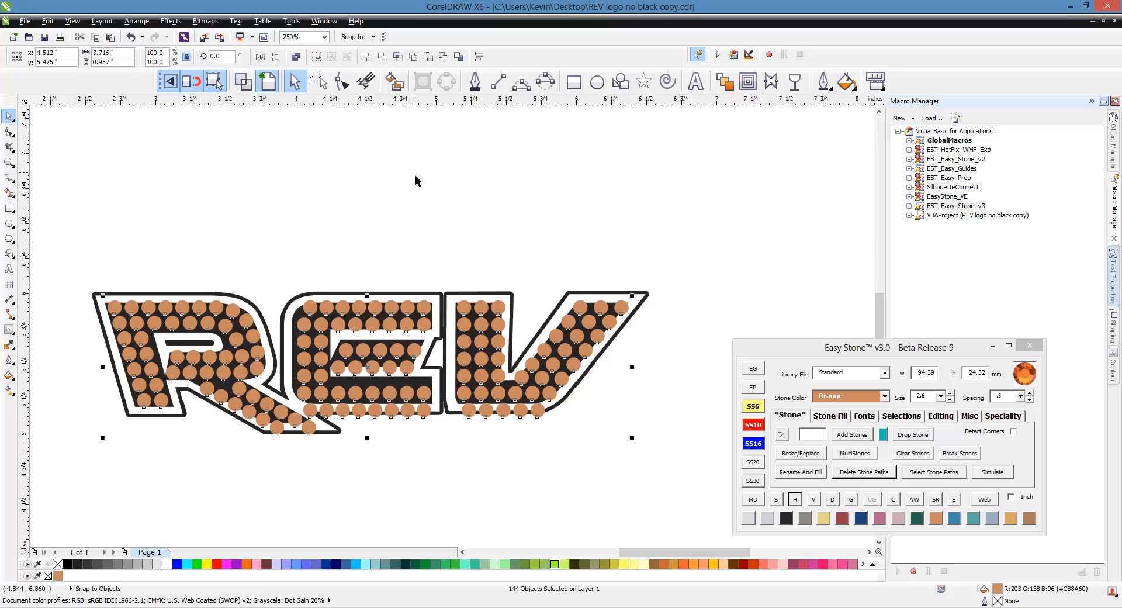
scroll(415, 174, down, 1)
drag(398, 263, 403, 433)
click(421, 380)
scroll(381, 506, up, 1)
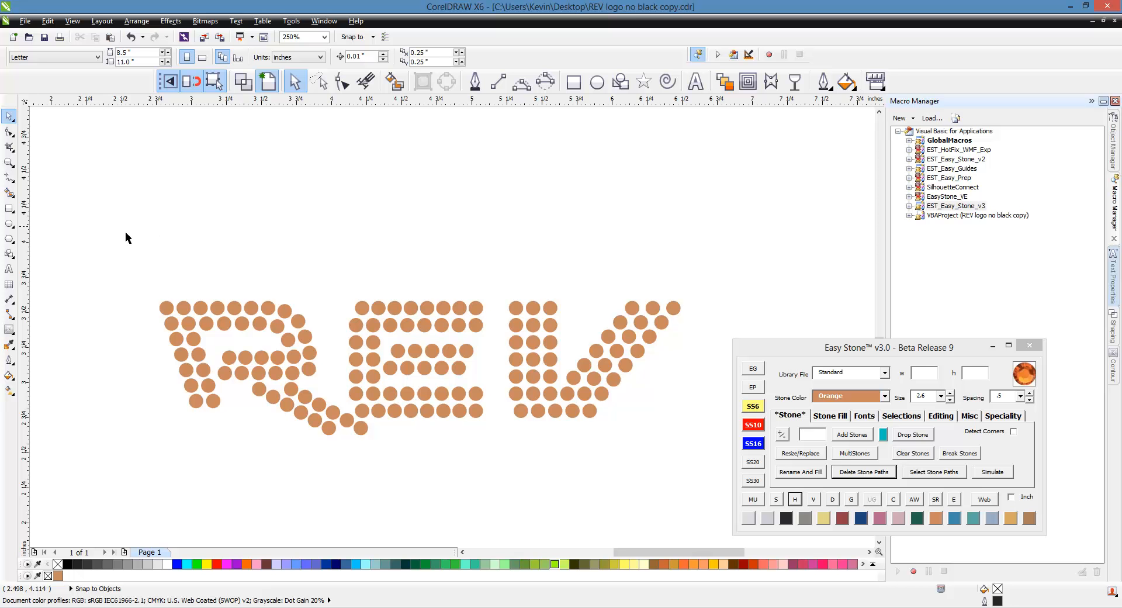
- Select the copied REV stones and check them for overlapping stones
drag(125, 238, 706, 455)
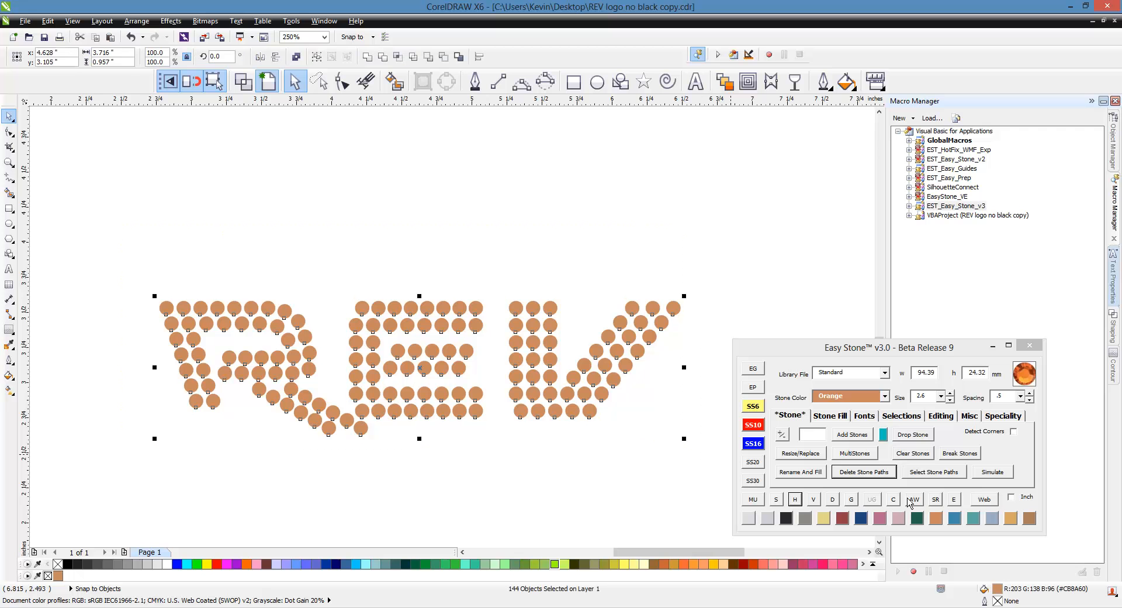
click(893, 499)
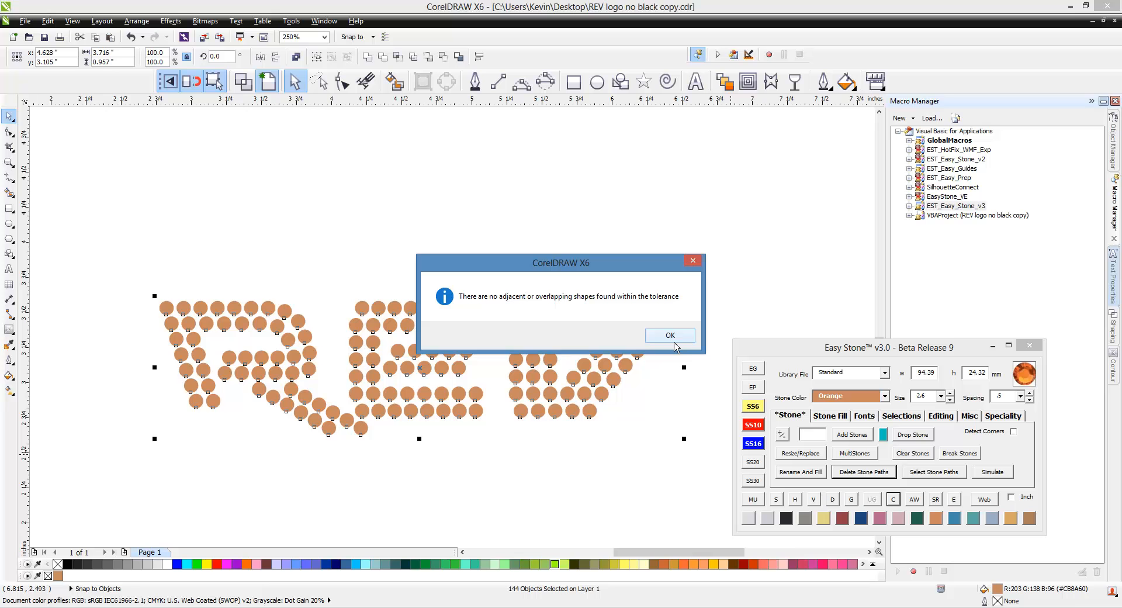
click(677, 337)
- Move the E's stones in the lower REV copy right to about X 4.63 in to even out the letter spacing
scroll(574, 352, down, 1)
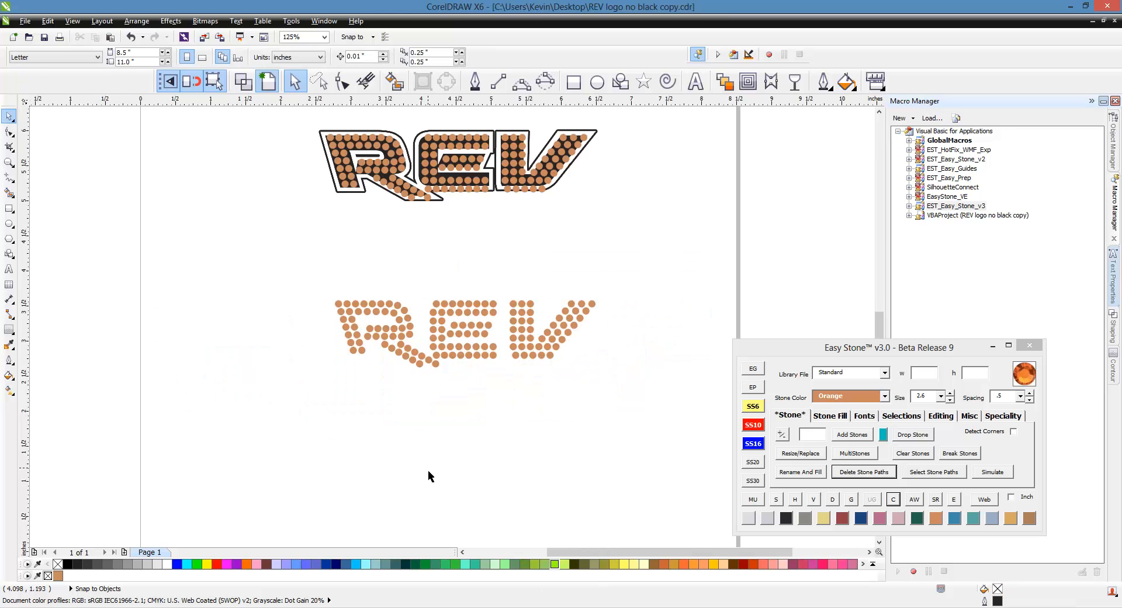
scroll(588, 379, down, 2)
scroll(514, 378, down, 1)
scroll(510, 380, up, 2)
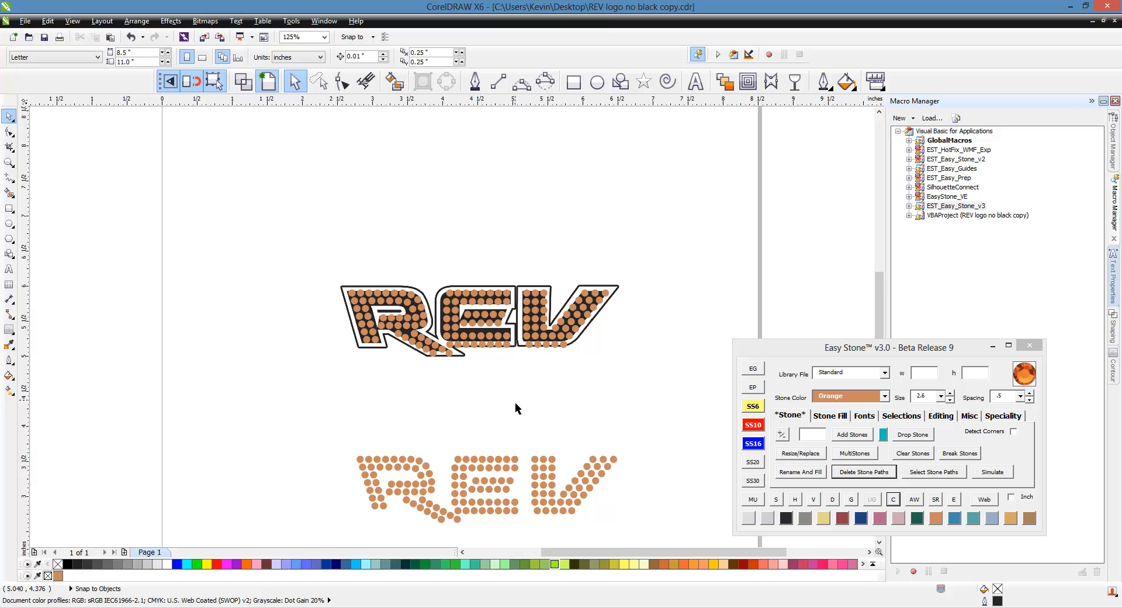
scroll(496, 405, down, 1)
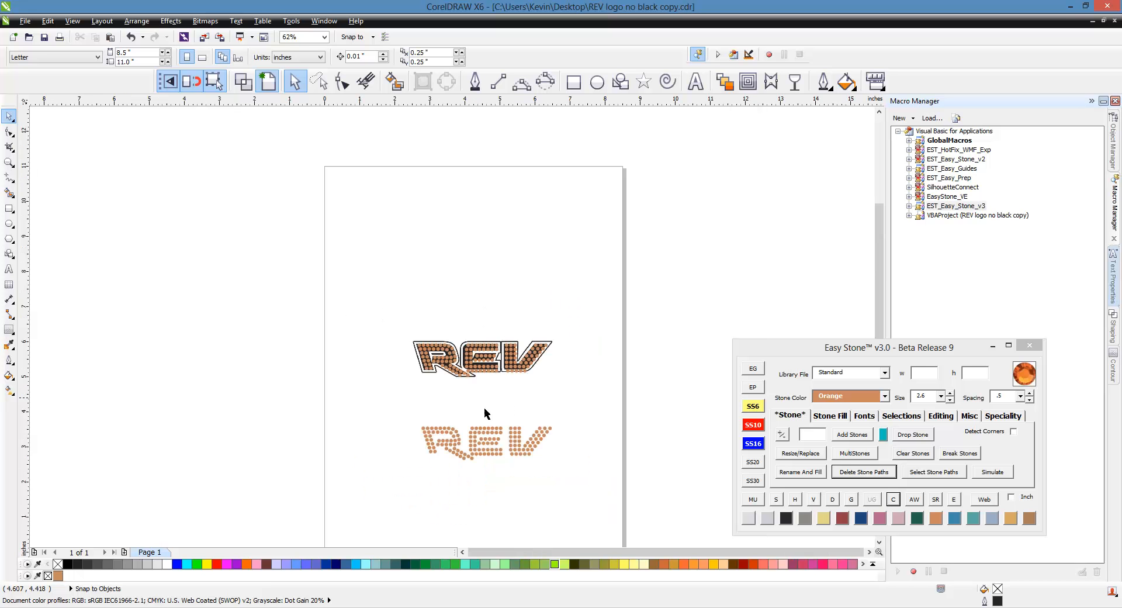
scroll(493, 462, up, 2)
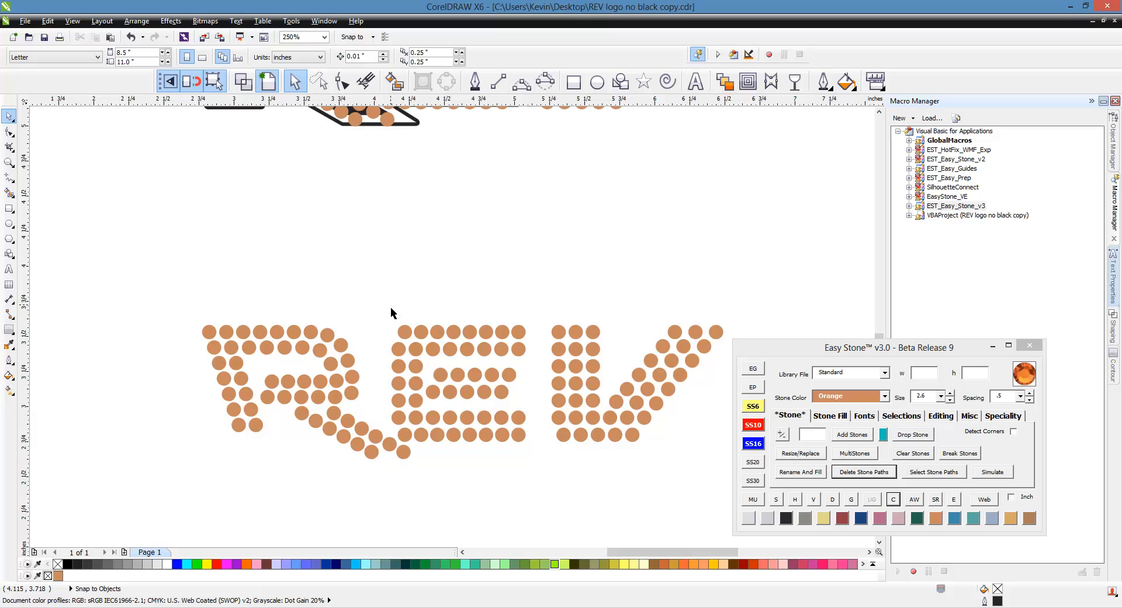
drag(382, 304, 537, 452)
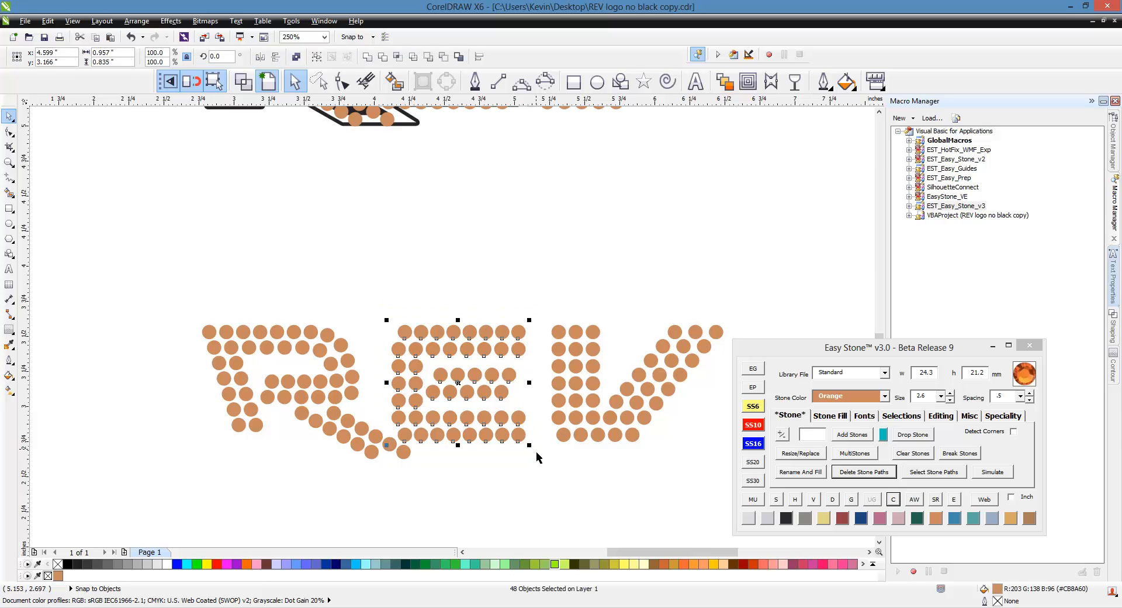
key(Right)
key(Right)
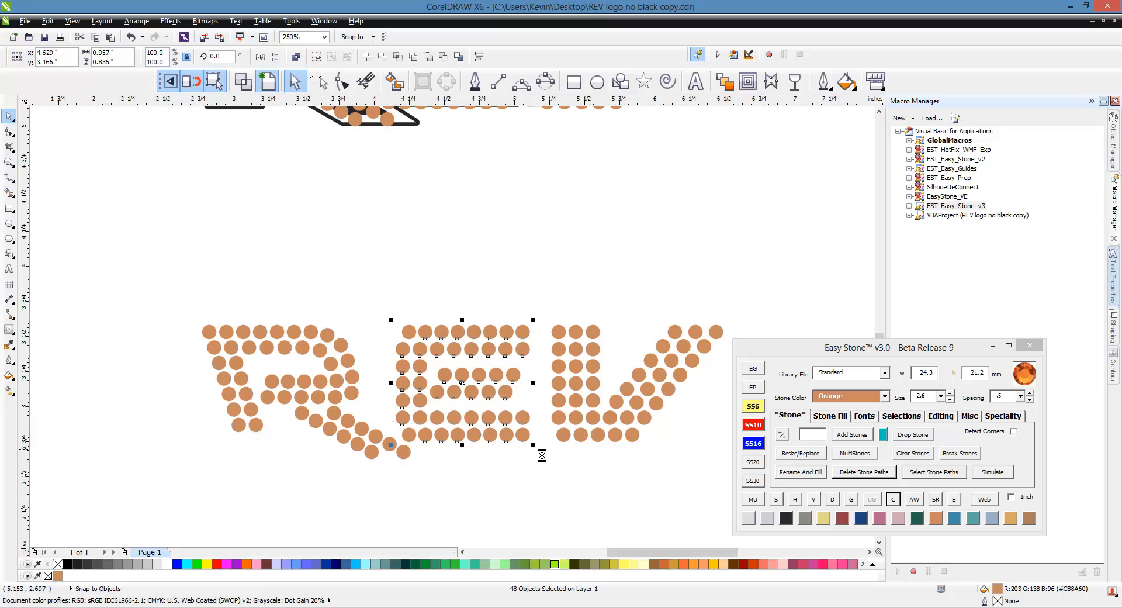
click(542, 455)
- Extend the R's leg in the lower copy diagonally with copies of its three end stones, the last set centred at about X 4.34 in, Y 2.54 in
scroll(403, 368, down, 2)
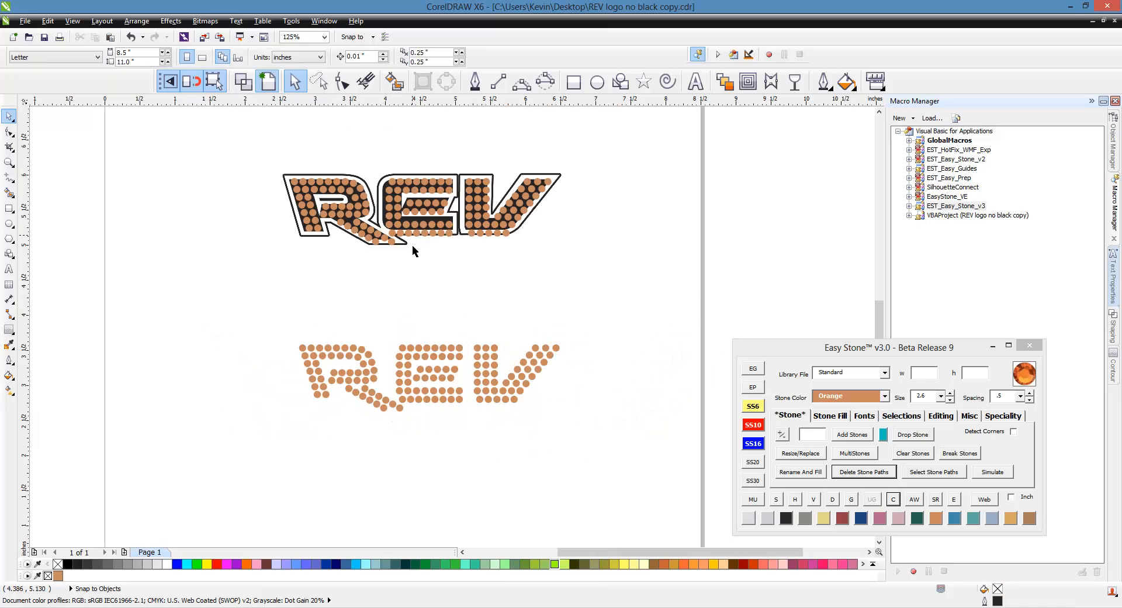
scroll(403, 401, up, 2)
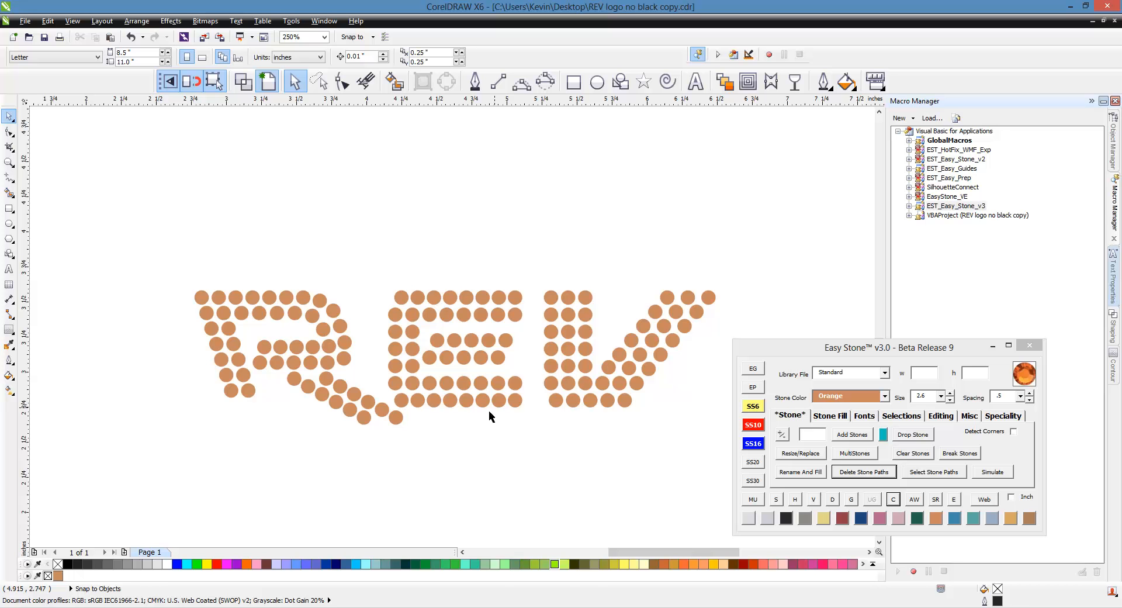
scroll(349, 416, up, 2)
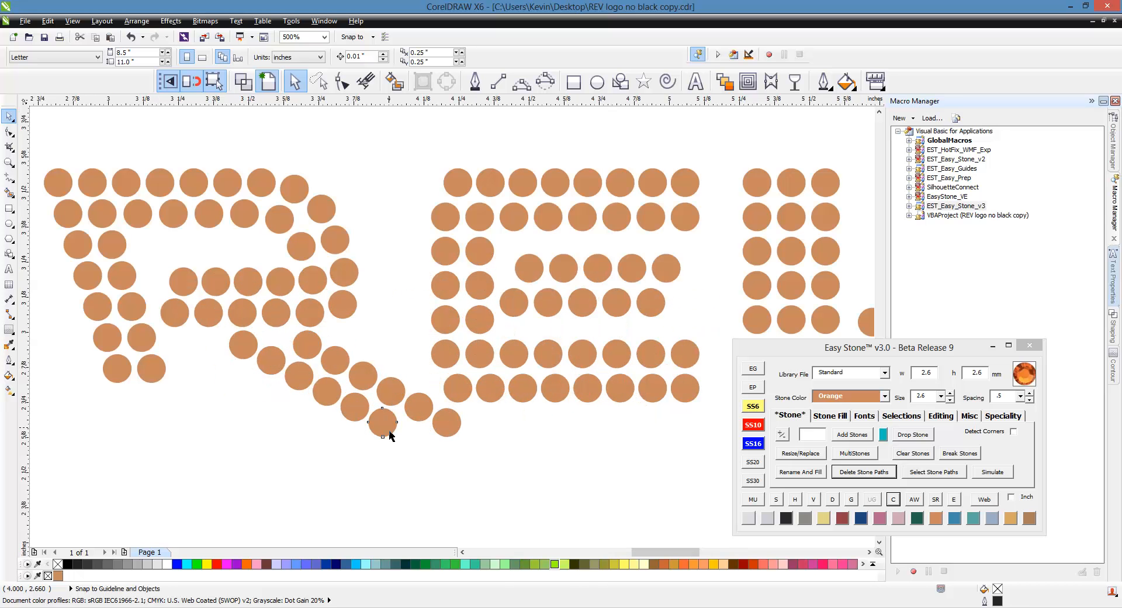
click(387, 425)
shift+click(444, 425)
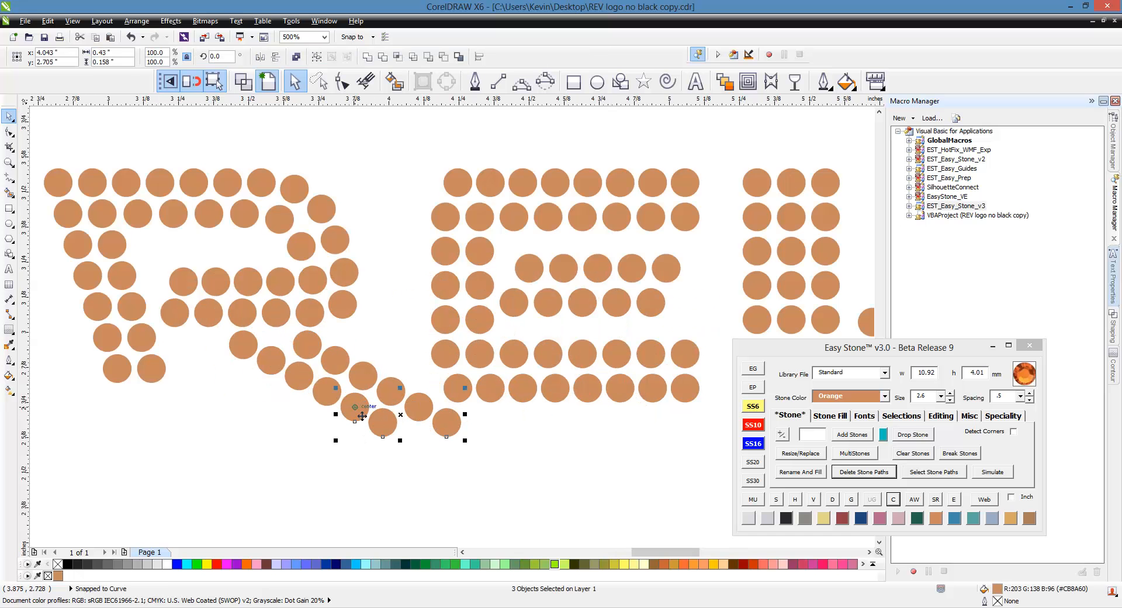
shift+click(359, 411)
drag(359, 412, 422, 455)
scroll(422, 454, down, 2)
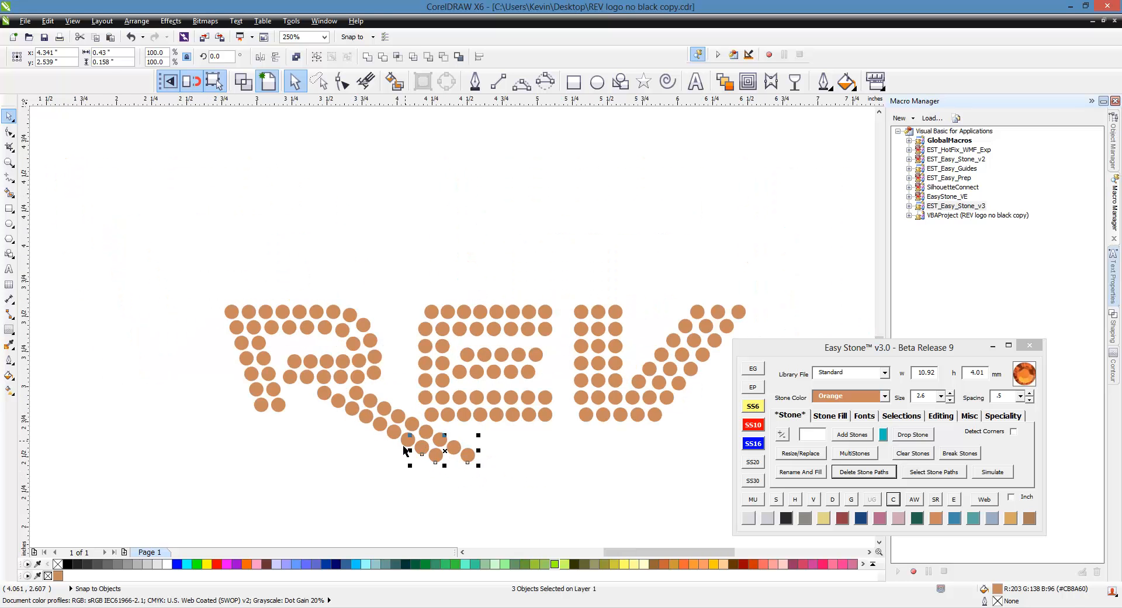
click(360, 482)
- Remove the last stone from each of the two rows of the R's extended leg
scroll(380, 451, down, 2)
scroll(391, 450, up, 4)
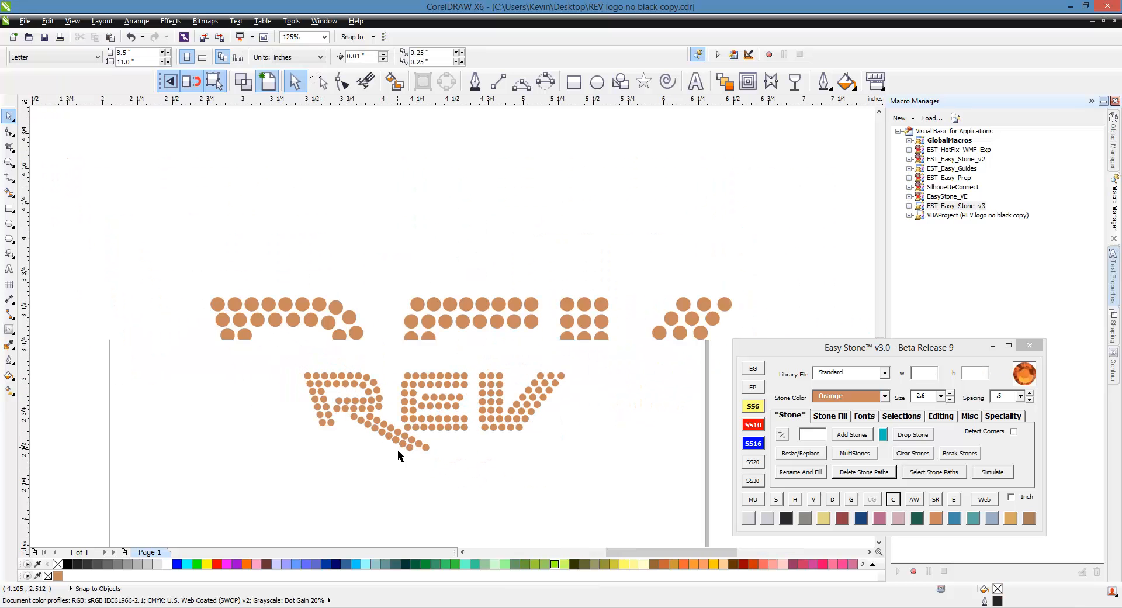
click(428, 451)
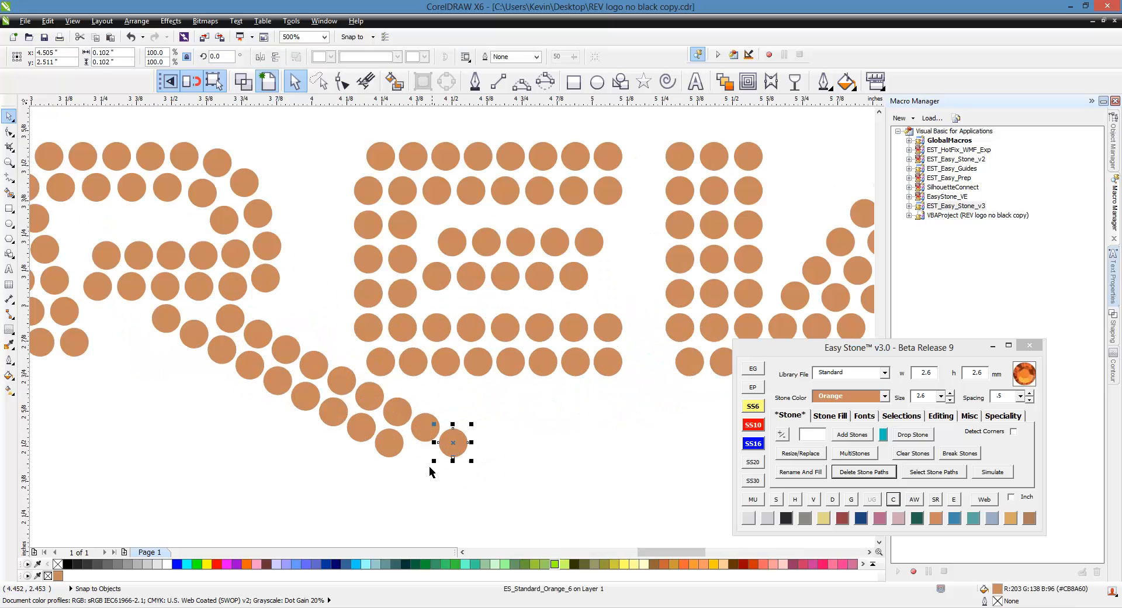
drag(463, 460, 400, 461)
click(400, 464)
scroll(408, 427, down, 2)
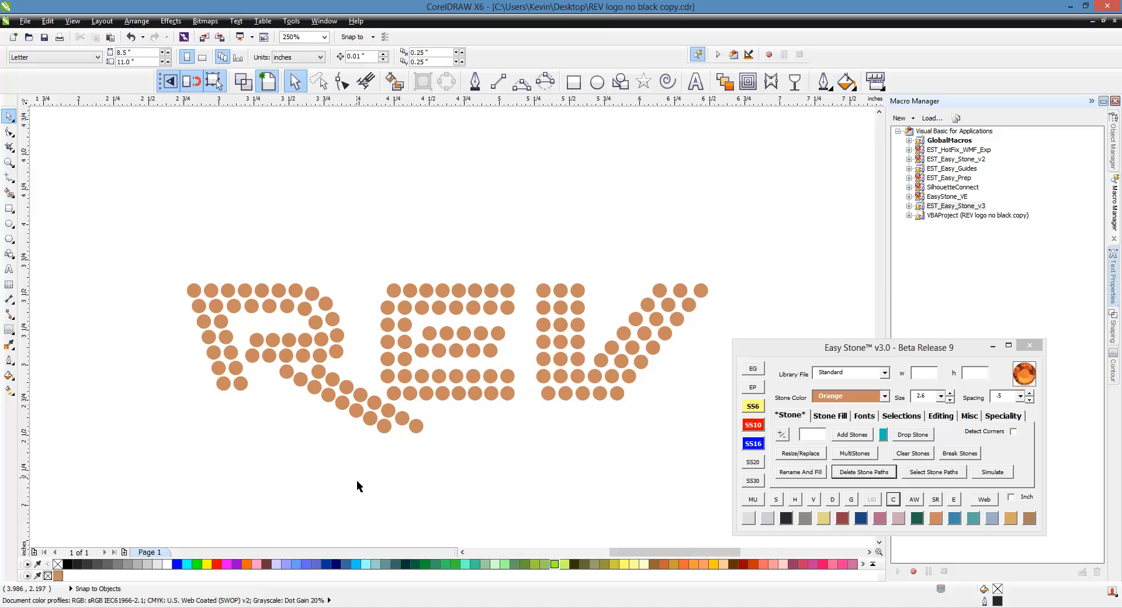
- Draw a line joining the top-right and bottom-right stones of the V in the lower copy with Easy Stone's Draw Line
scroll(357, 480, down, 2)
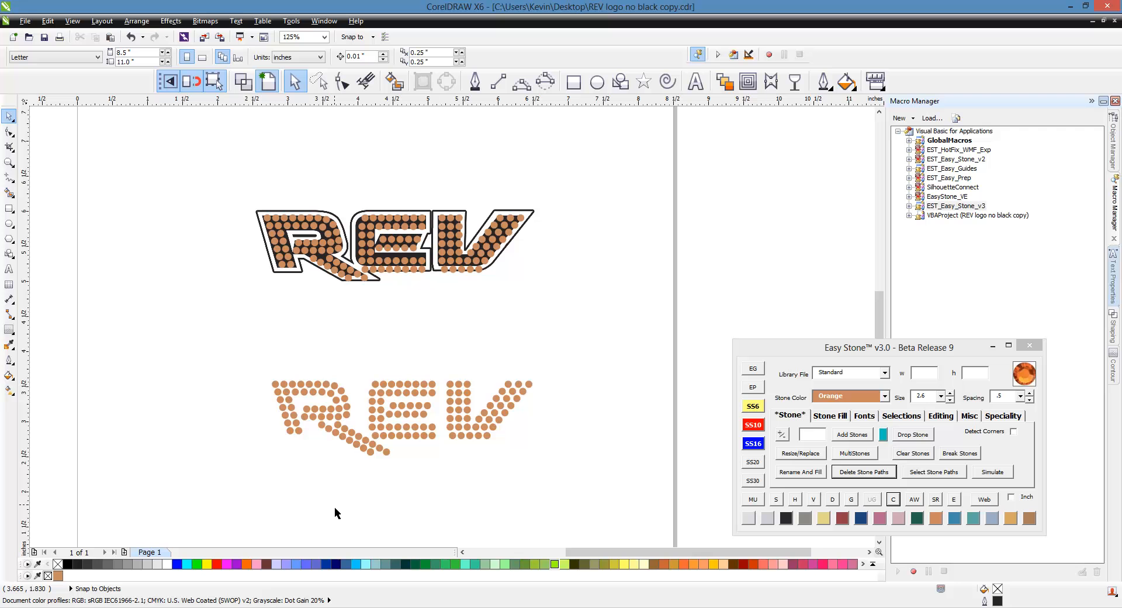
scroll(368, 451, up, 1)
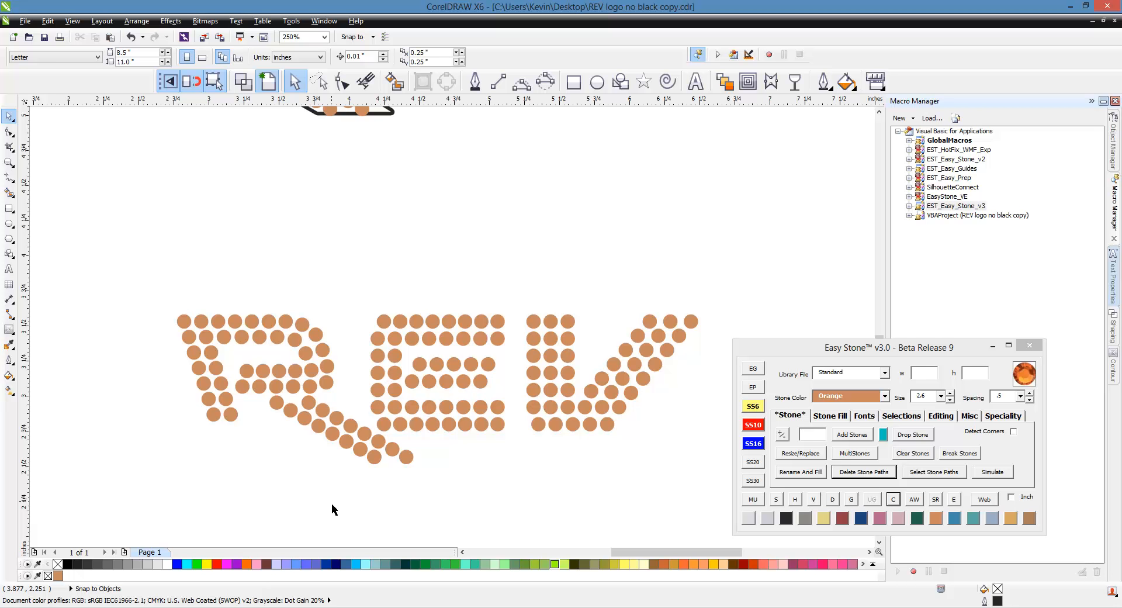
click(980, 420)
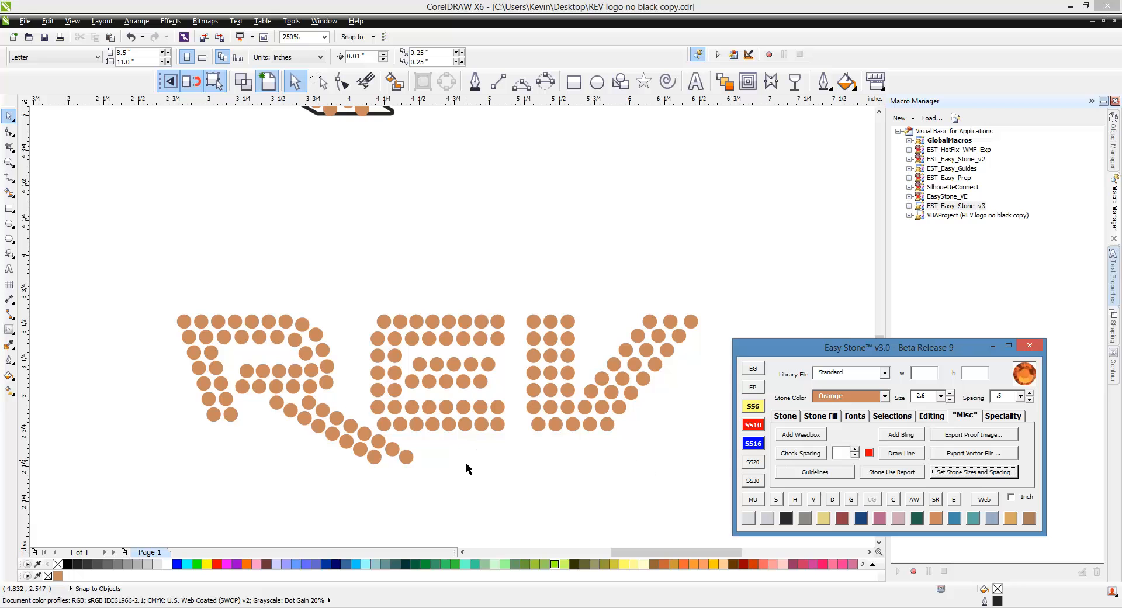
click(364, 464)
scroll(363, 463, down, 2)
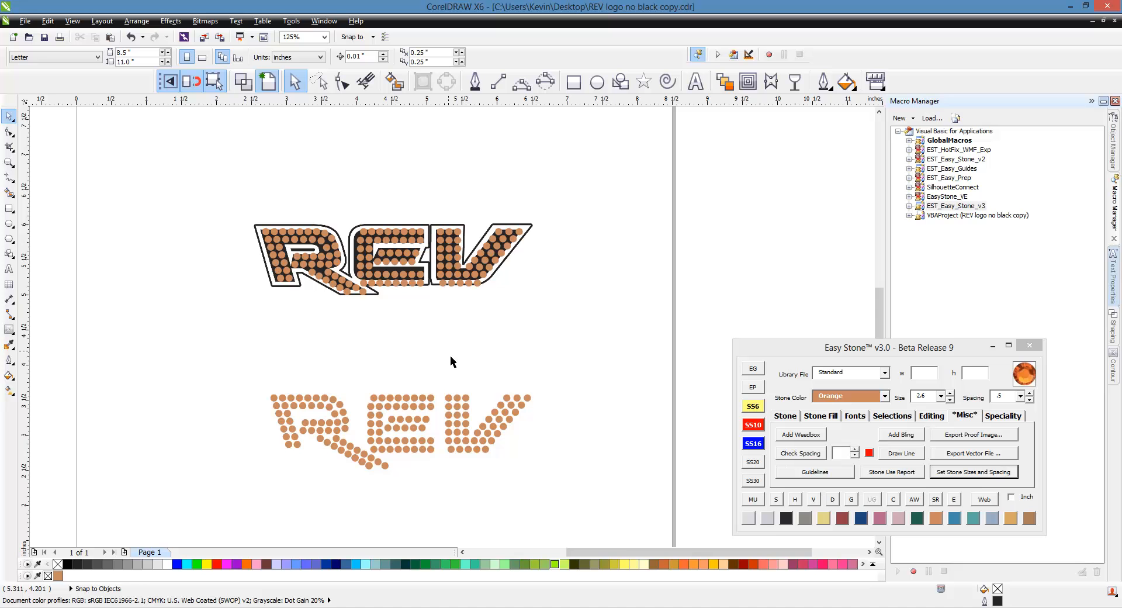
scroll(464, 457, up, 2)
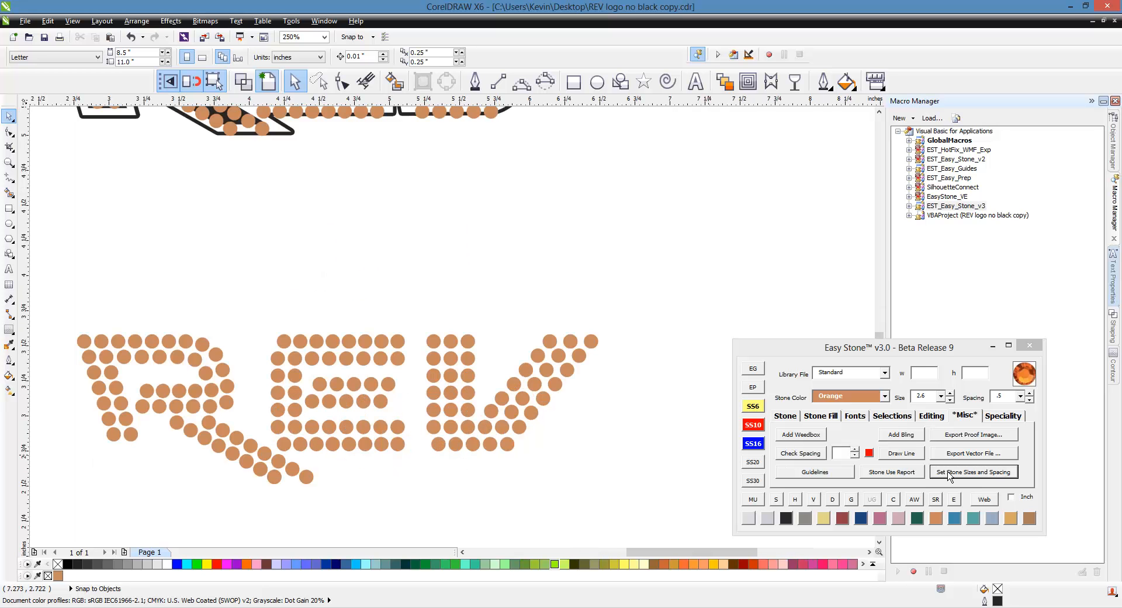
click(593, 346)
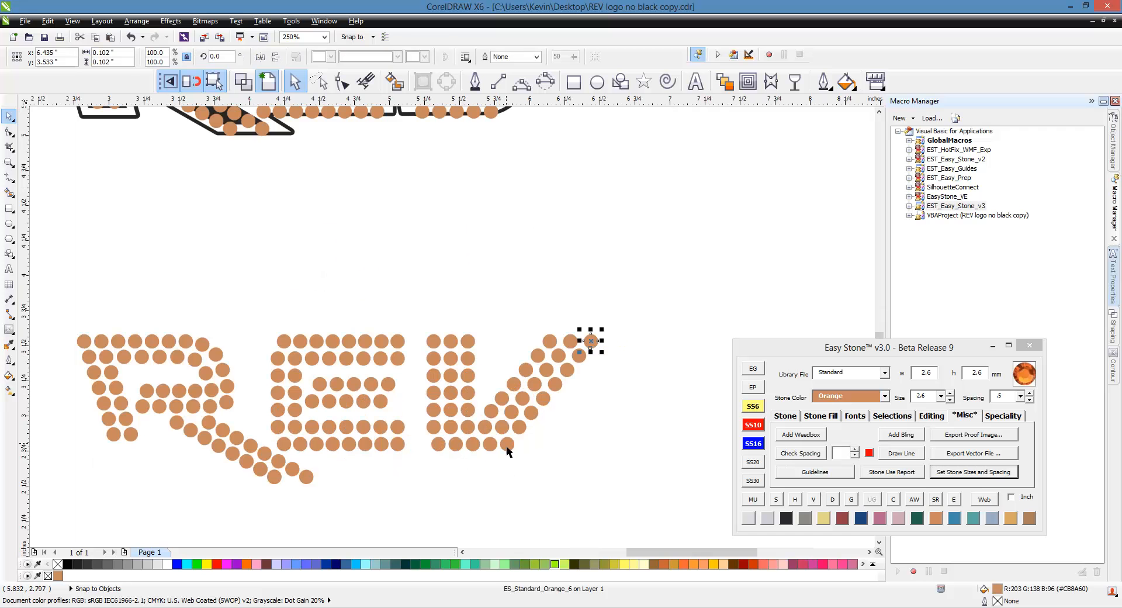
shift+click(512, 449)
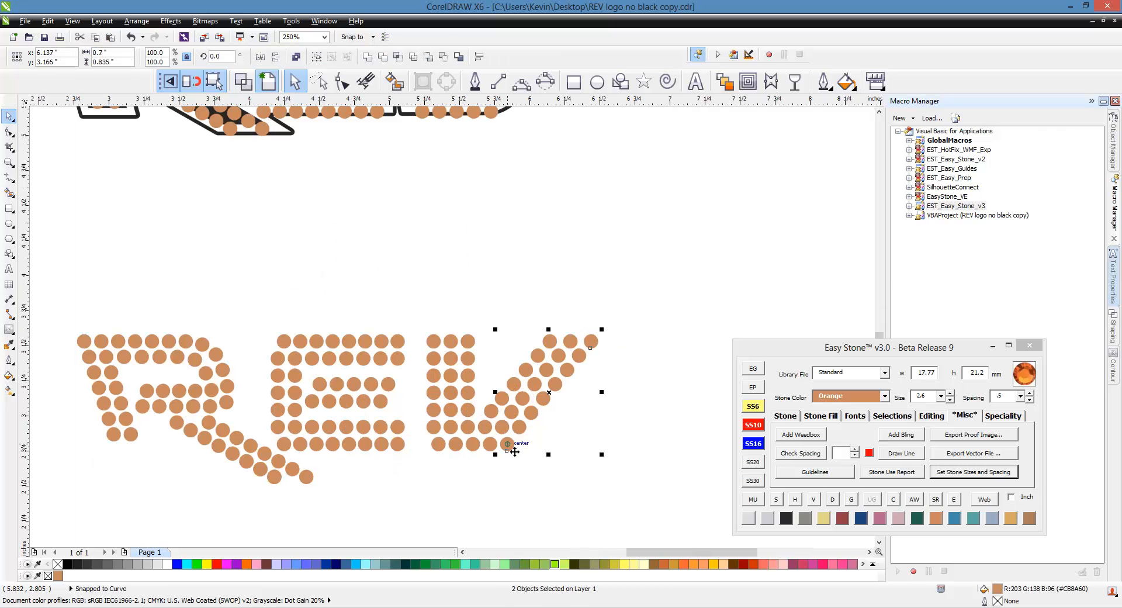
click(569, 493)
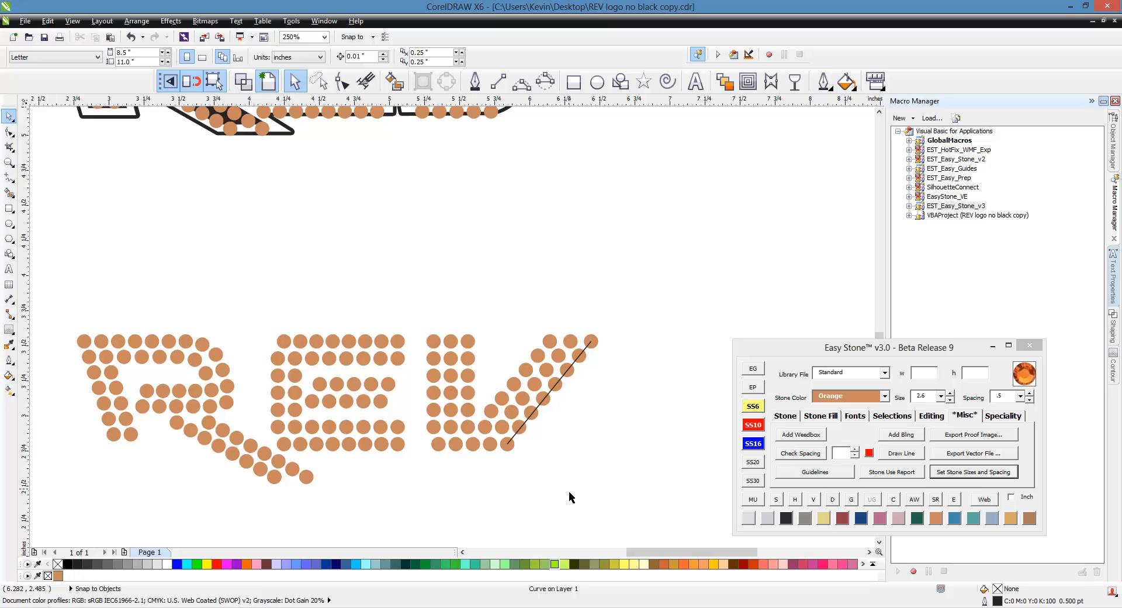
- Delete the black line along the V's outer diagonal edge
scroll(521, 439, up, 1)
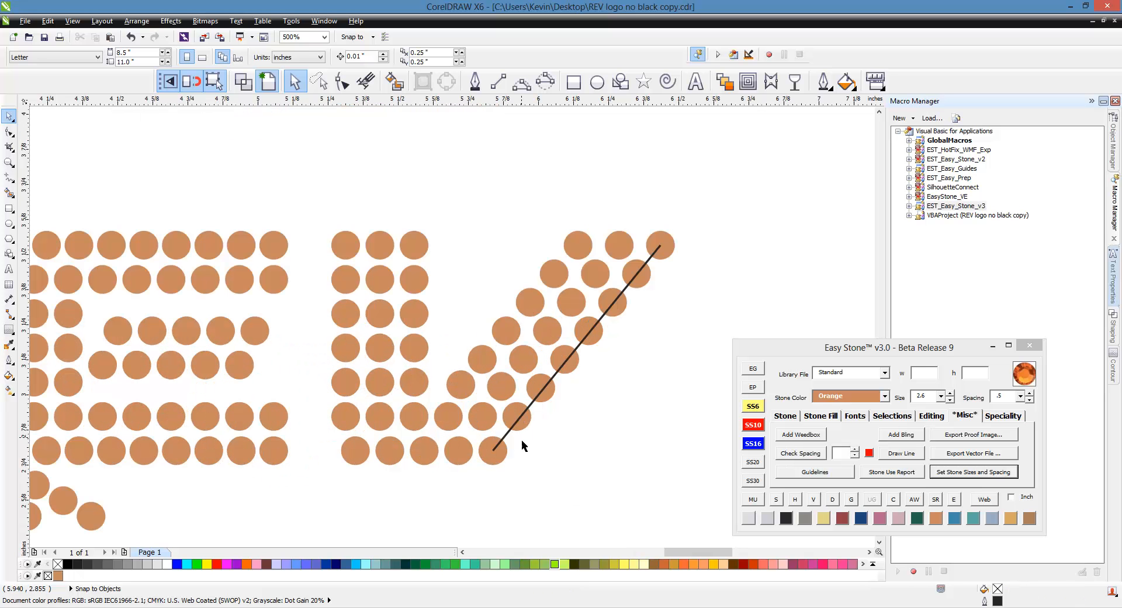
click(602, 329)
click(597, 363)
click(580, 347)
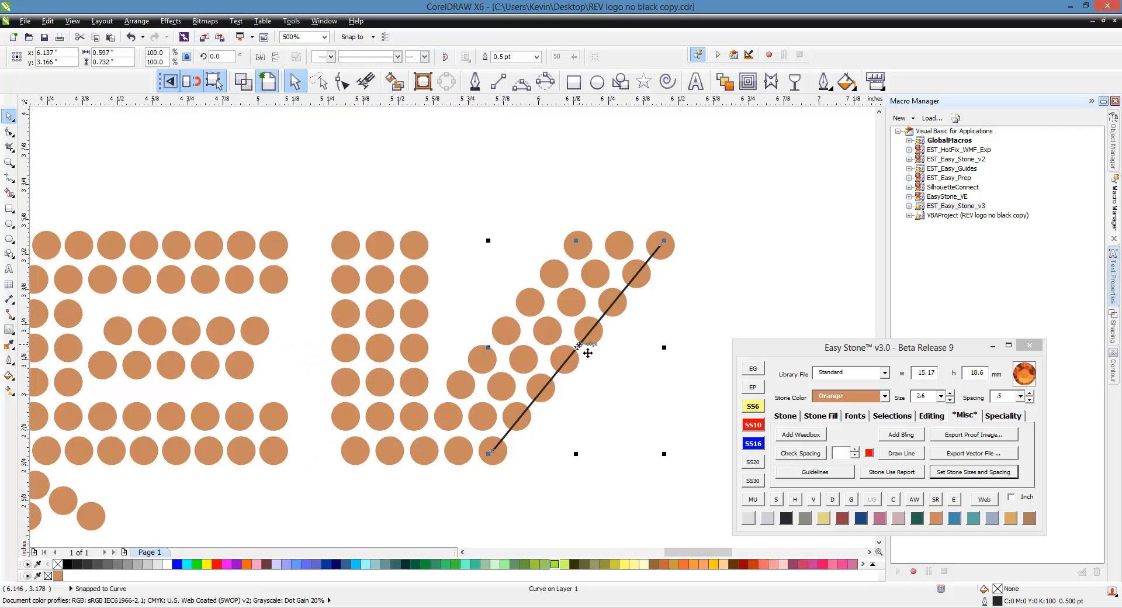
key(Delete)
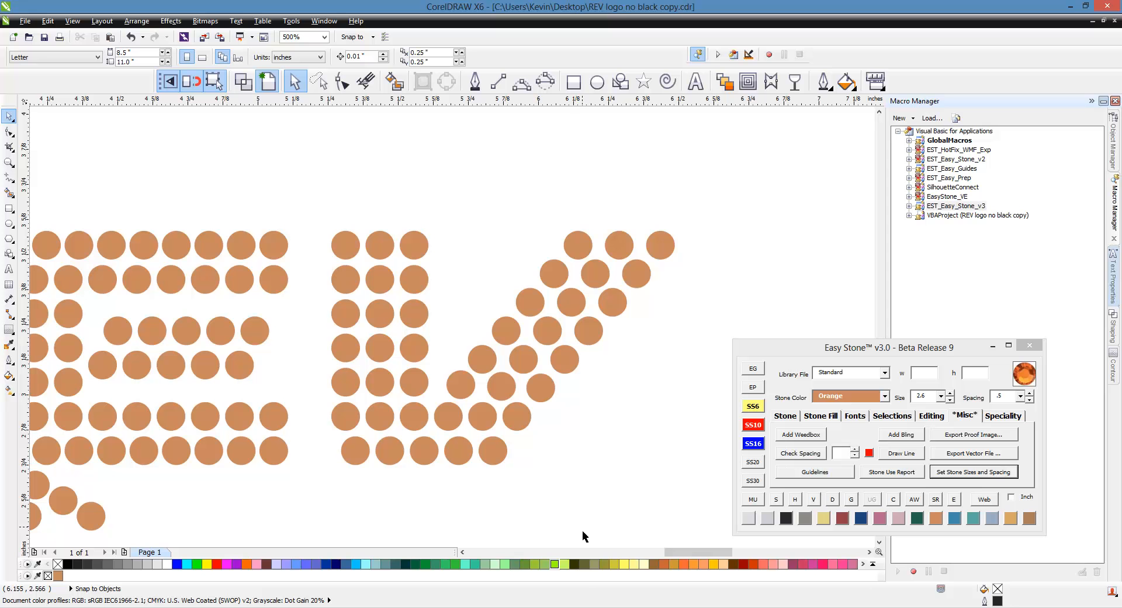
- Set the default graphic outline colour to green #99FF00 and draw a line joining the V's top-right and bottom-right stones
click(561, 564)
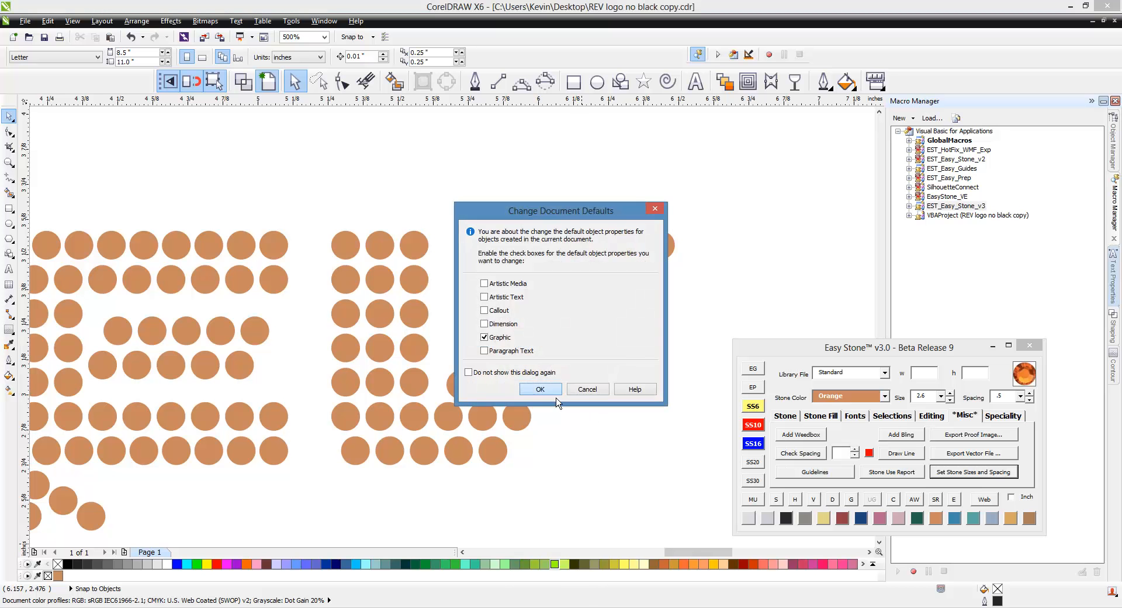
click(554, 390)
drag(662, 262, 501, 455)
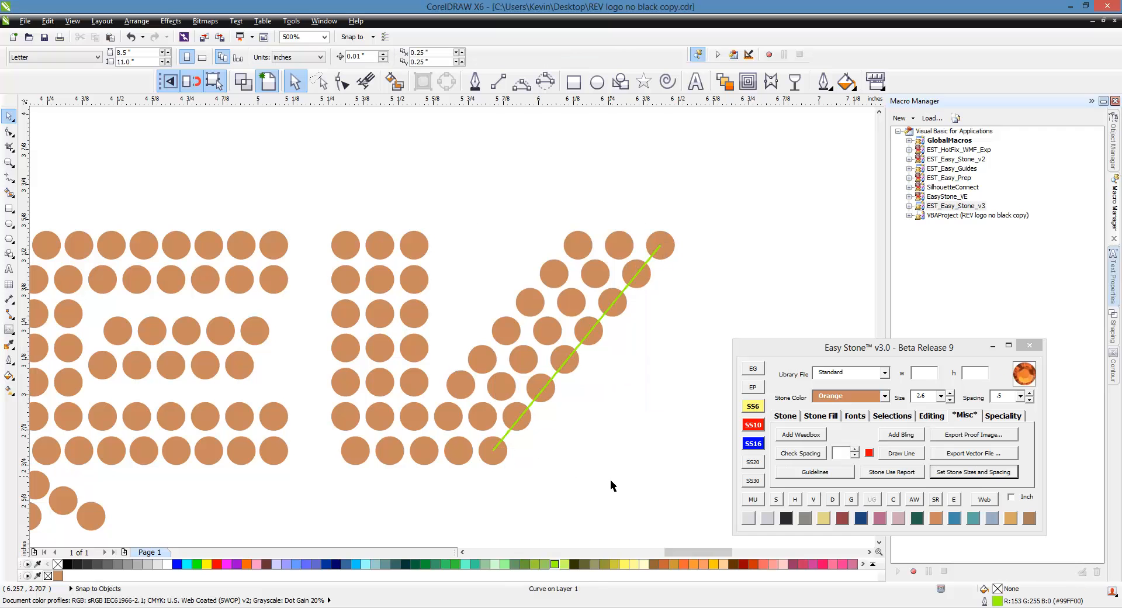
- Draw green lines across the top row of the V's slanted arm and down its inner edge to the lowest inner stone
click(672, 250)
shift+click(577, 248)
click(901, 452)
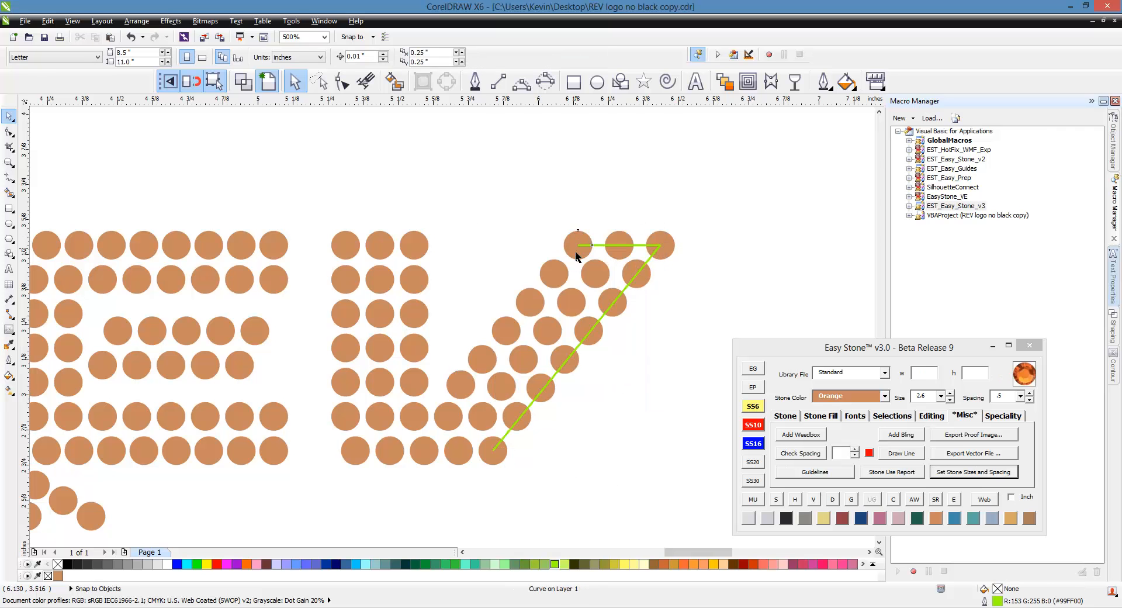
shift+click(463, 396)
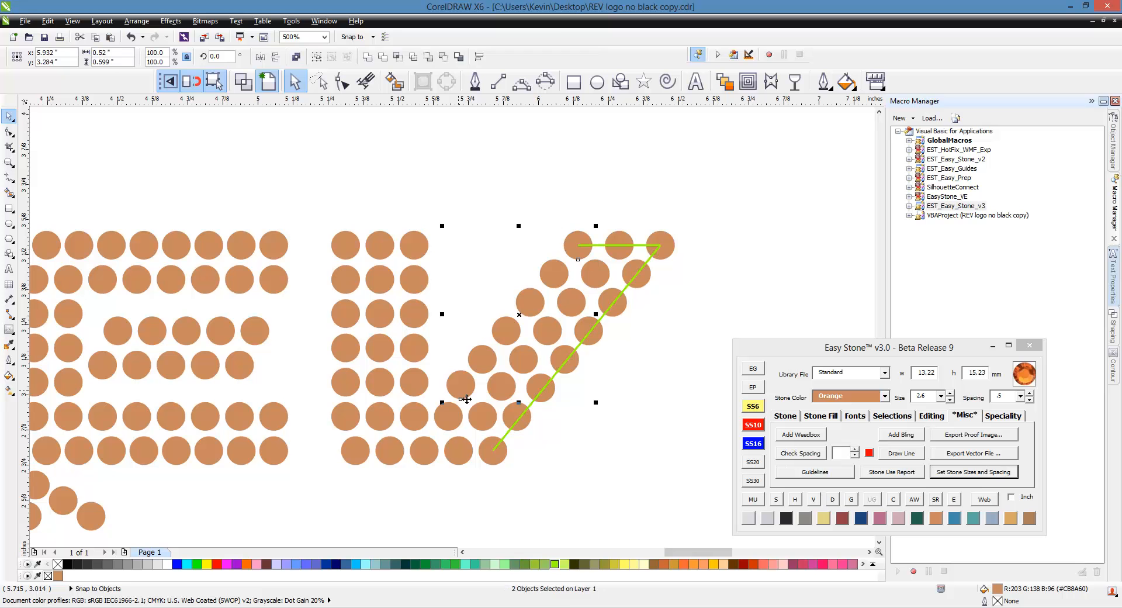
key(Return)
- Draw green lines around the V's inner bottom corner and up the inner column of its vertical arm to the top stone
click(460, 389)
shift+click(446, 412)
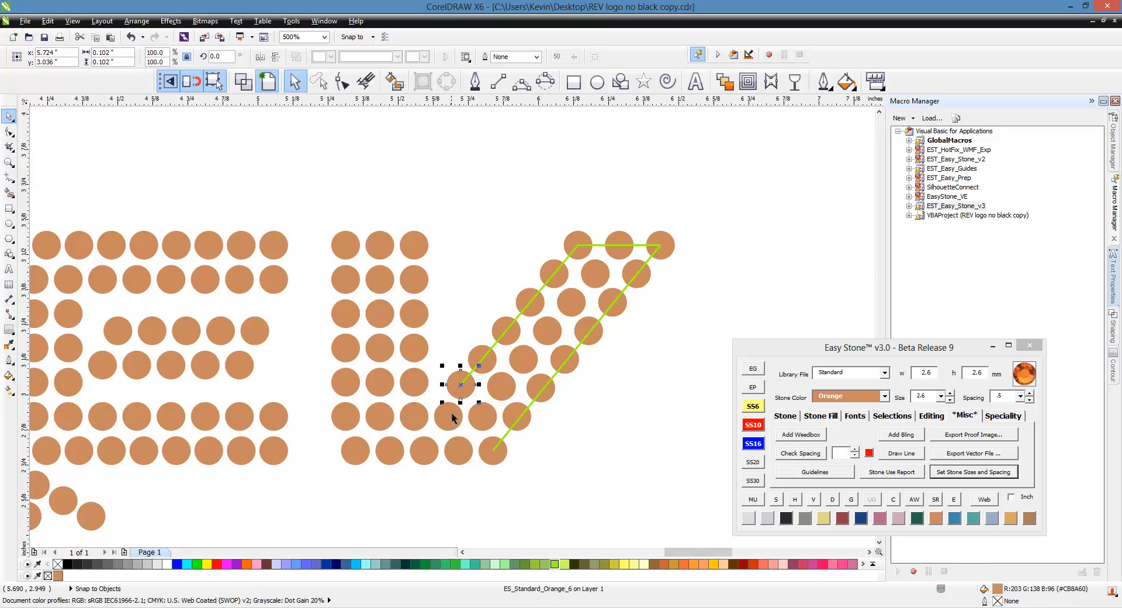
key(Return)
click(443, 416)
shift+click(413, 418)
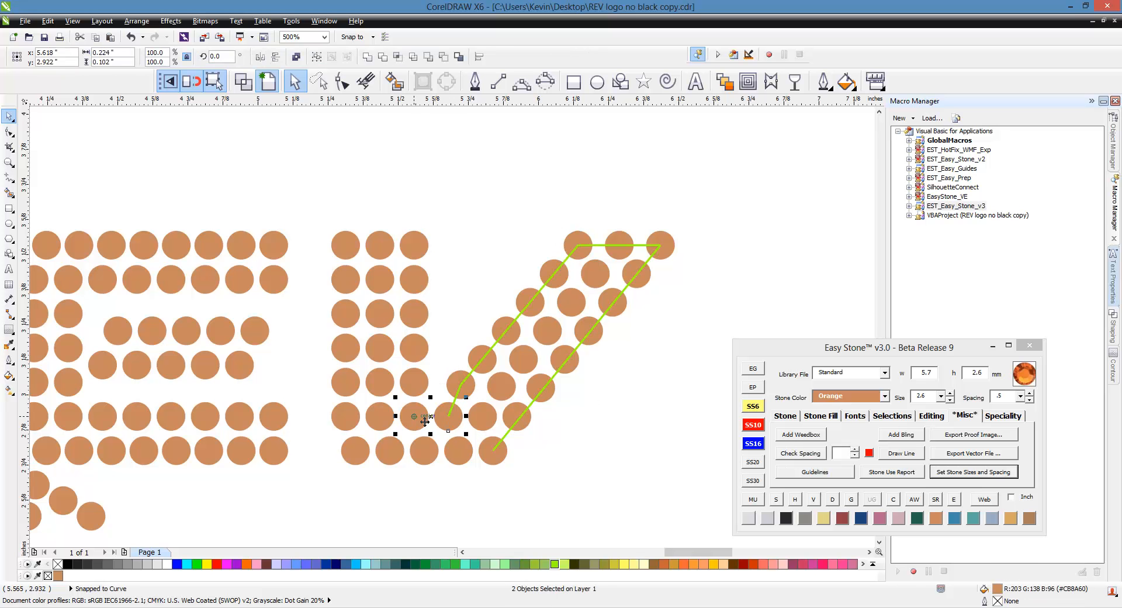
key(Return)
click(413, 421)
shift+click(415, 248)
key(Return)
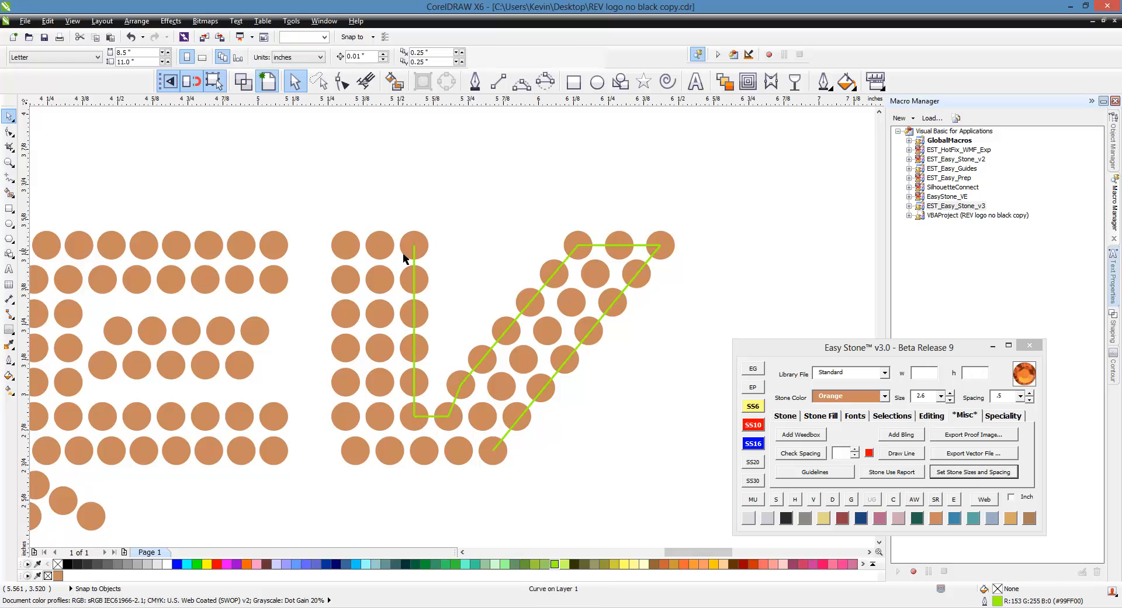
- Draw a green line joining the top inner stone of the V's vertical arm to the E's top-left stone
click(412, 246)
scroll(596, 281, down, 1)
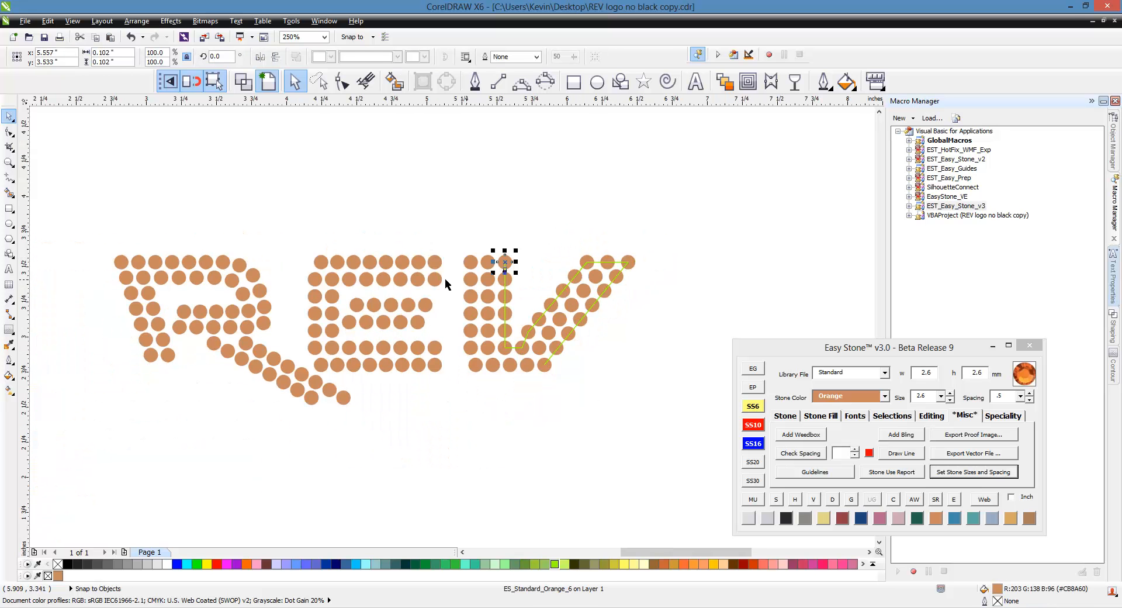
scroll(461, 272, up, 1)
shift+click(322, 263)
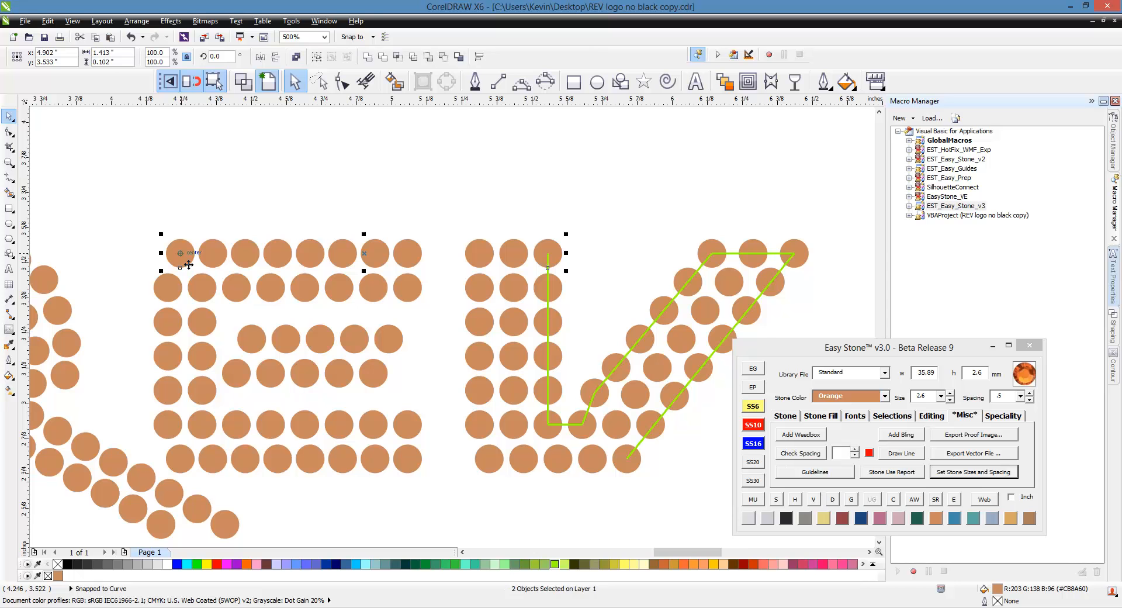
key(Return)
scroll(313, 258, down, 1)
scroll(348, 274, up, 1)
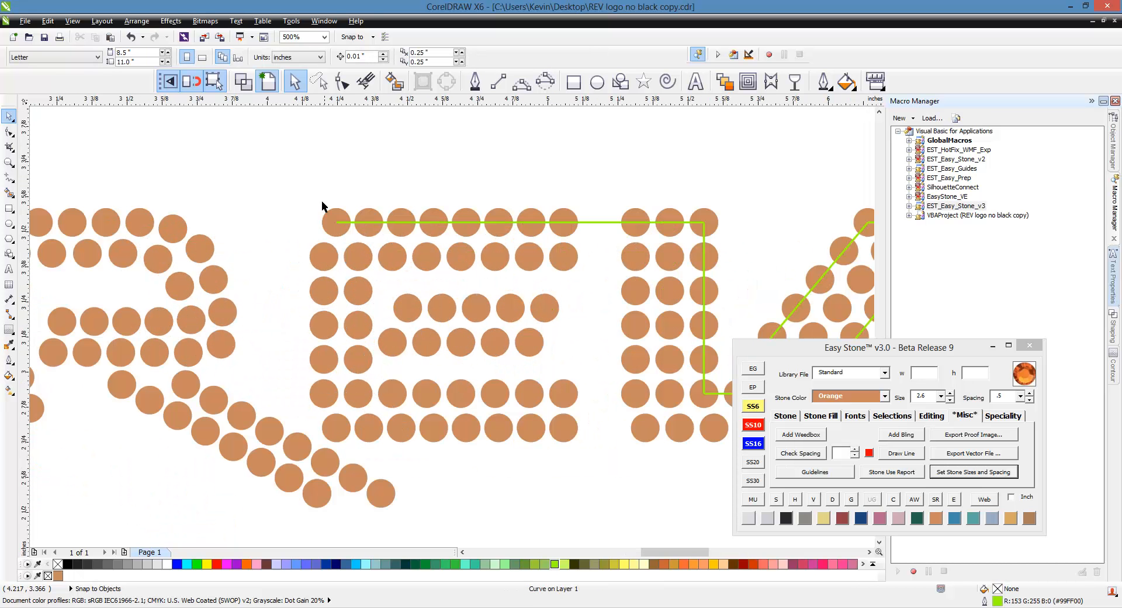
- Re-space the six stones running down the E's left edge from its top-left stone, spreading them evenly along a path
click(318, 81)
mouse_move(287, 227)
mouse_down()
mouse_move(327, 193)
mouse_move(369, 204)
mouse_move(348, 374)
mouse_move(362, 440)
mouse_move(309, 443)
mouse_move(291, 418)
mouse_up()
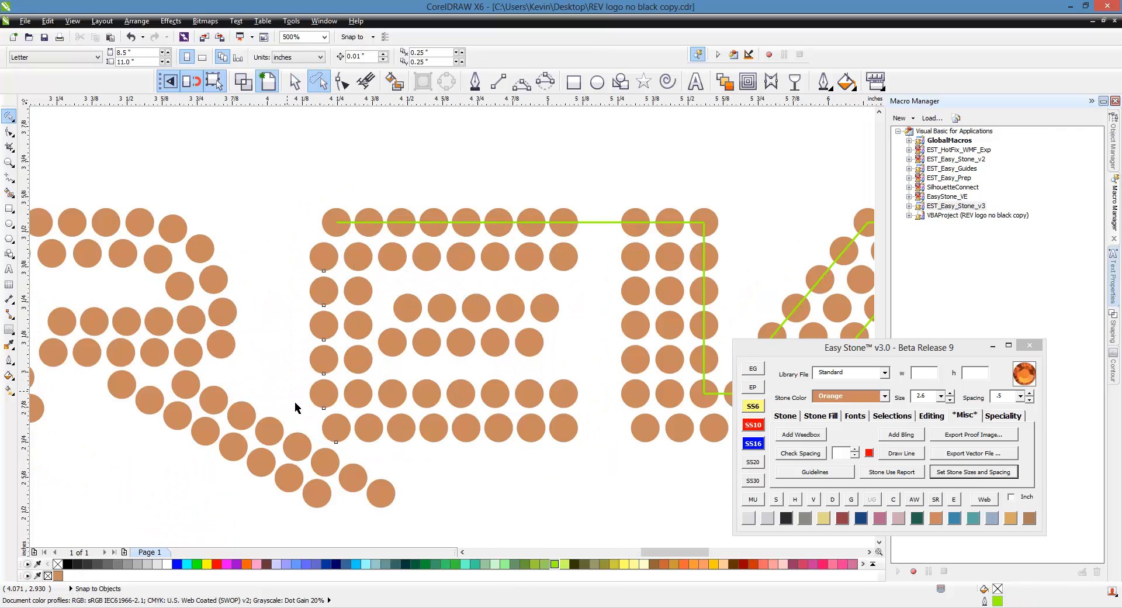
shift+click(334, 400)
click(937, 417)
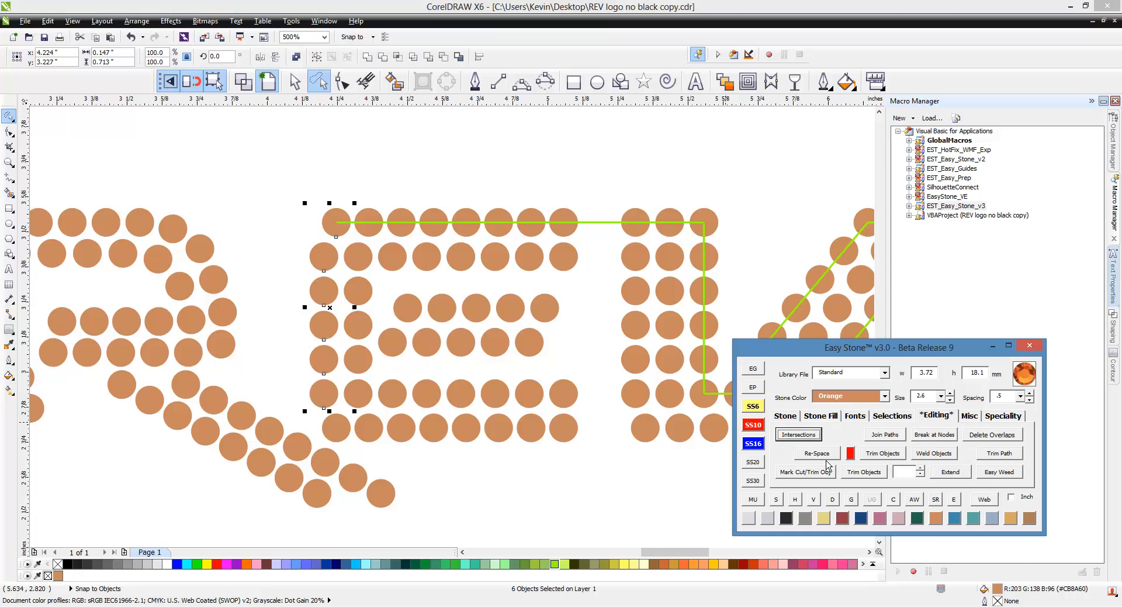
click(824, 456)
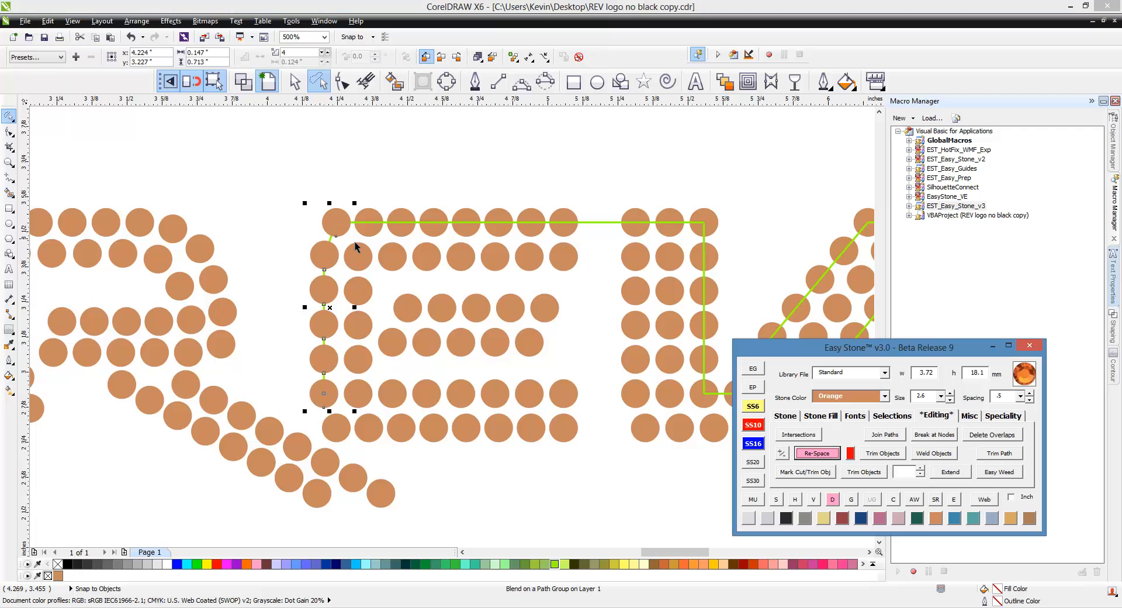
click(839, 506)
click(303, 250)
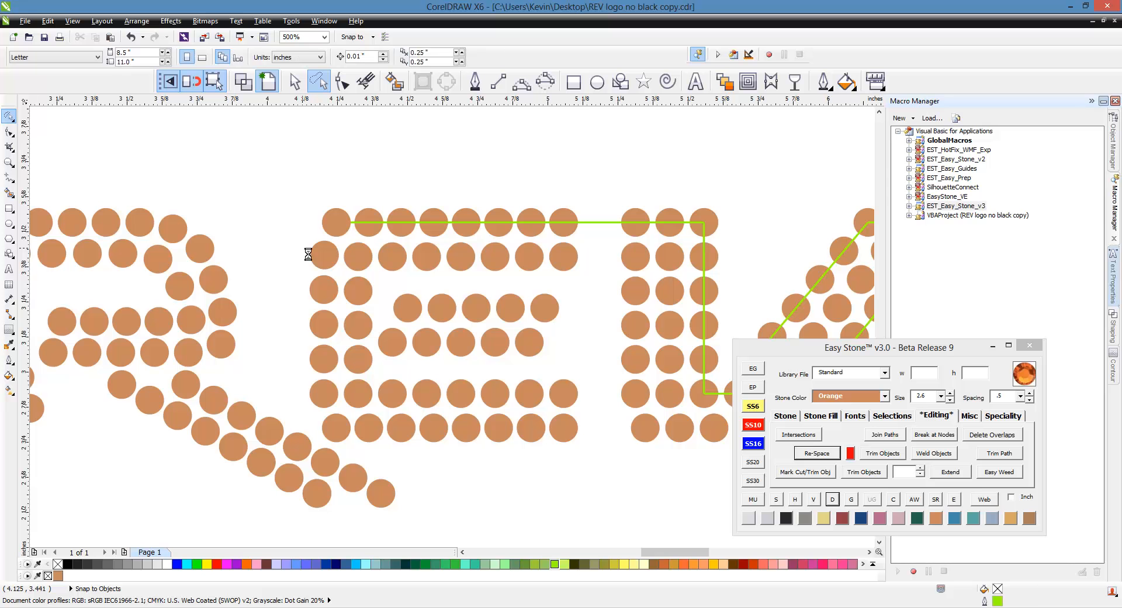
click(318, 289)
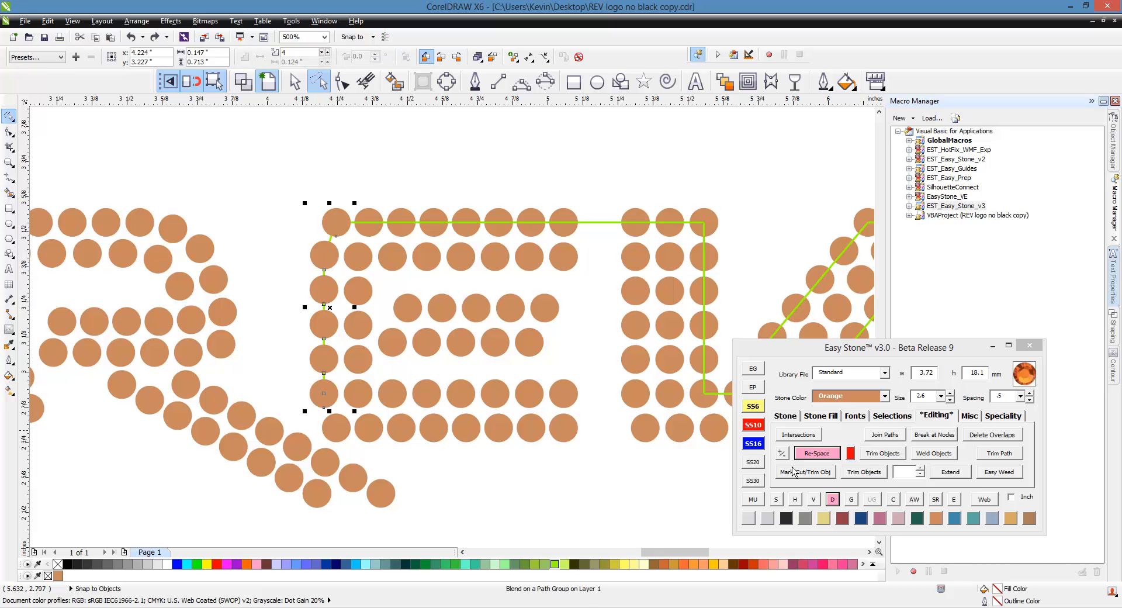
- Break the re-spaced stones of the E's left edge apart from their path, keeping the green path line
click(789, 416)
click(959, 453)
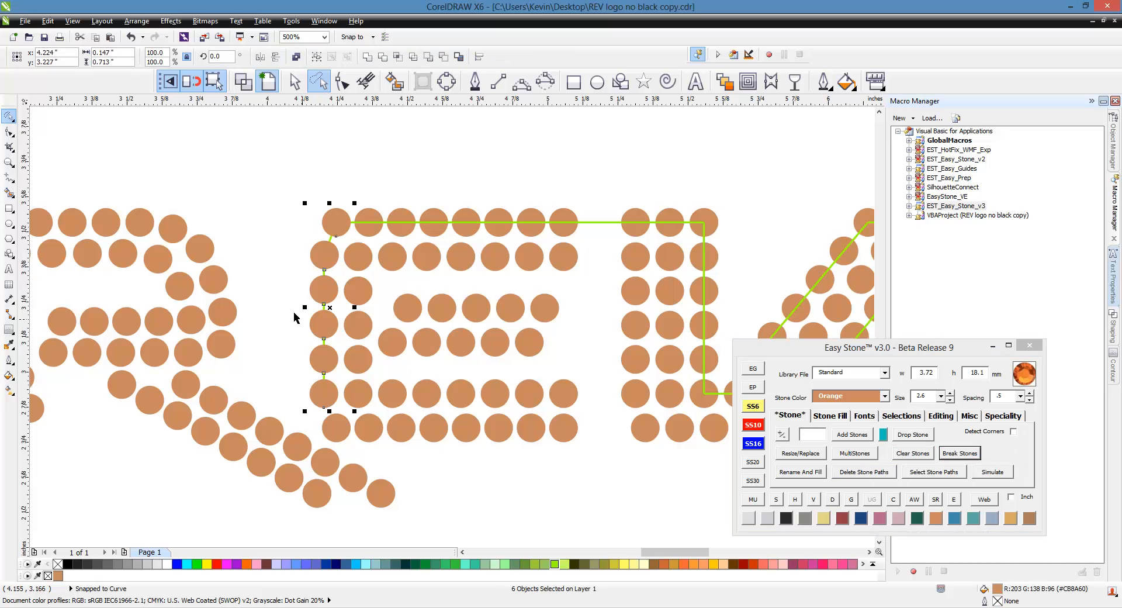
click(261, 261)
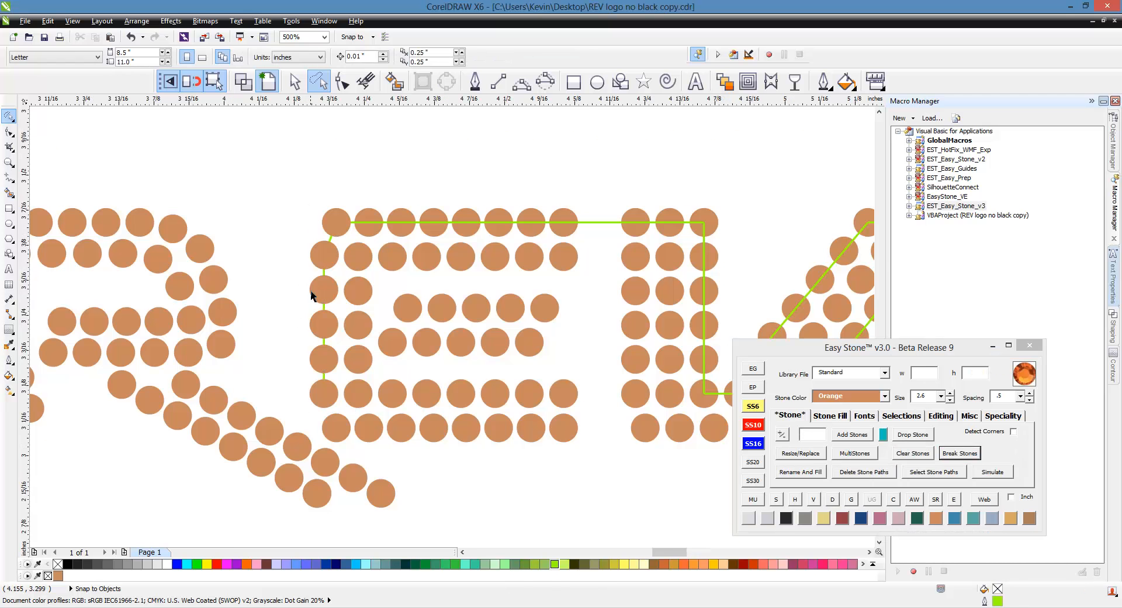
- Try pulling a stone out of the E's left column to check the green line beneath it, and undo the move
scroll(311, 290, up, 2)
drag(335, 334, 314, 333)
drag(317, 379, 286, 378)
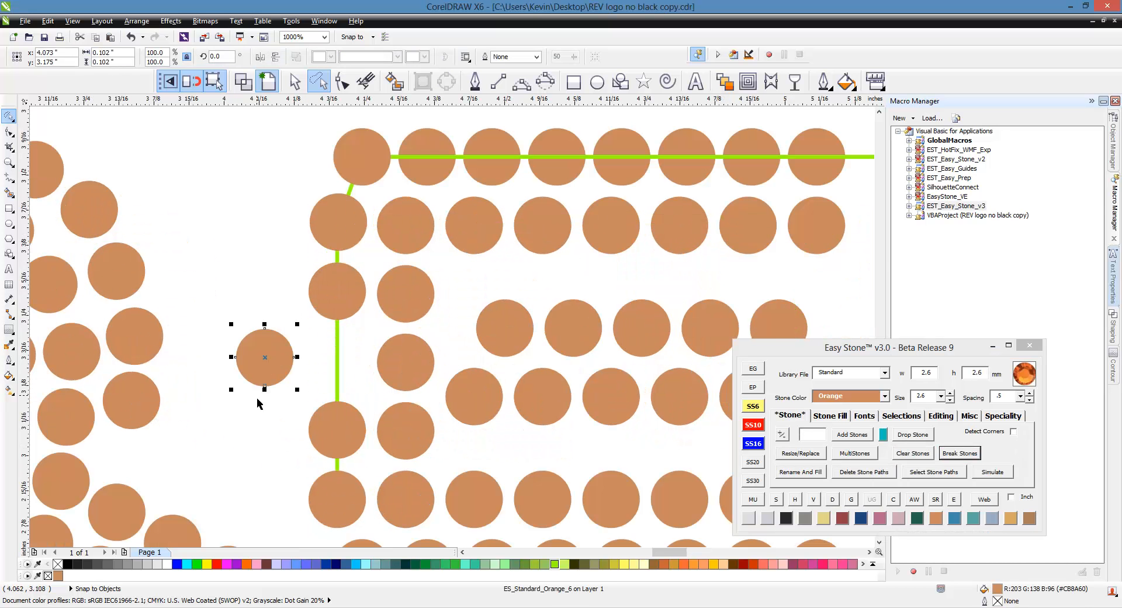
click(338, 360)
key(ctrl+z)
scroll(365, 246, down, 2)
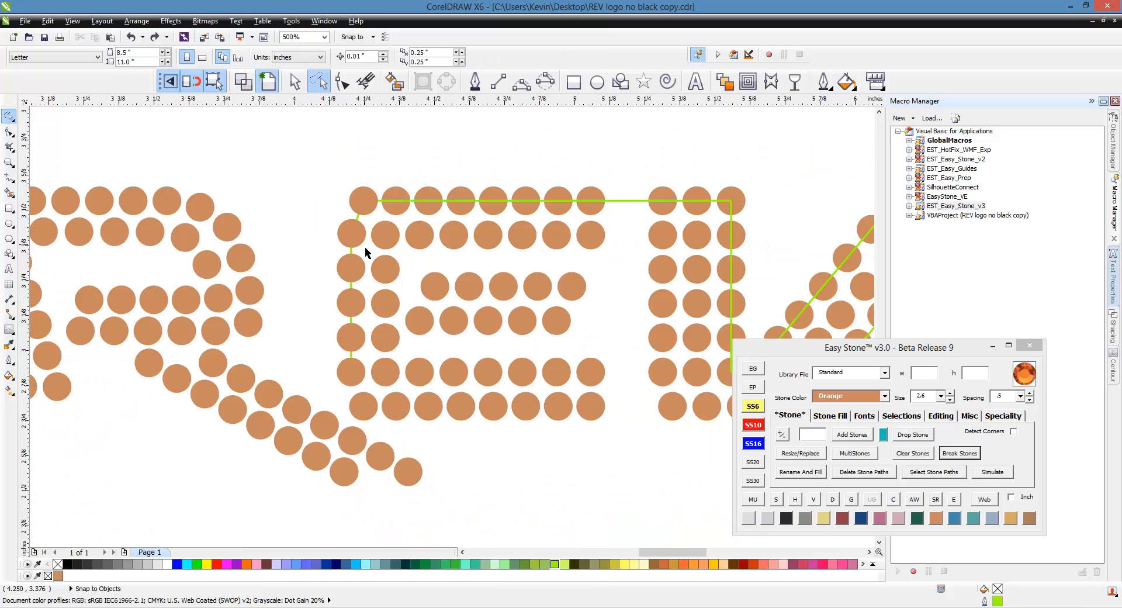
- Draw green lines from the E's lowest left-column stone to the R's leg, up the leg's upper edge and on to the bowl's lower row
click(346, 383)
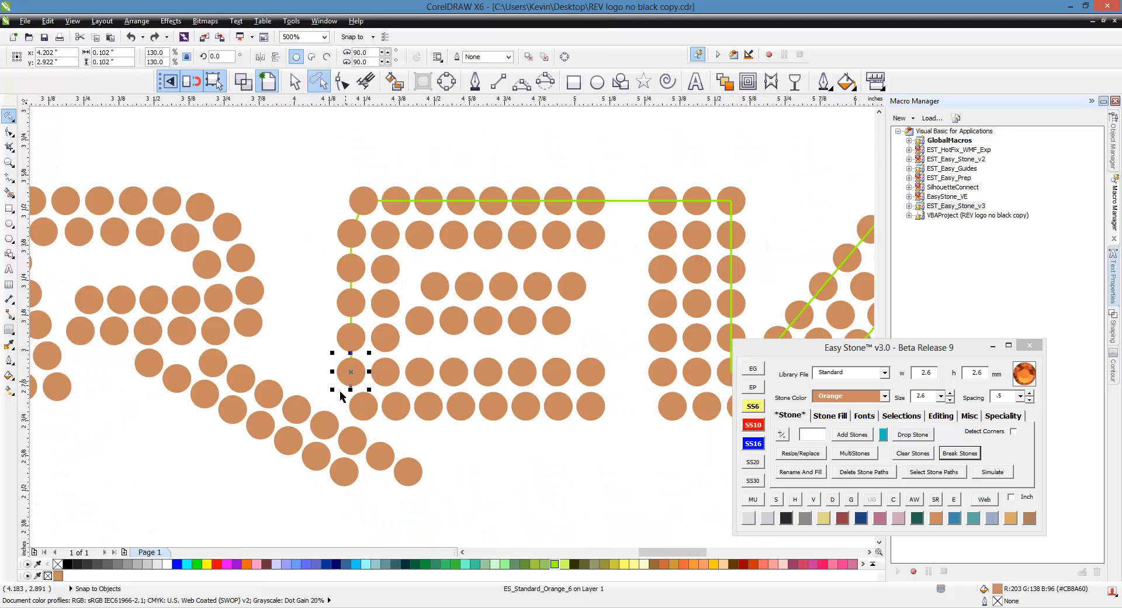
click(328, 423)
click(461, 436)
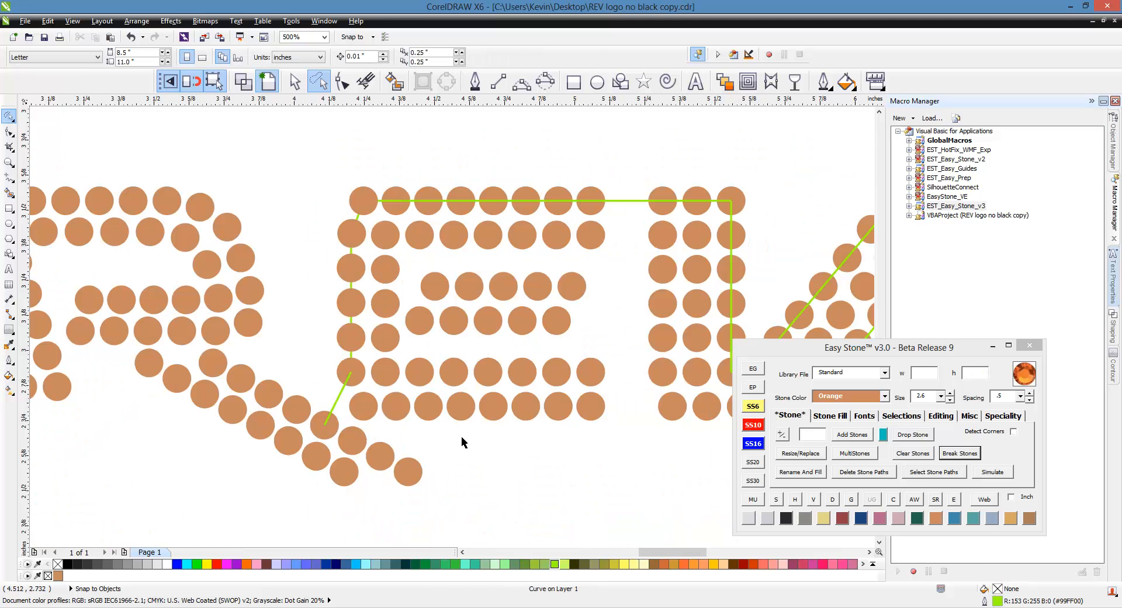
click(318, 439)
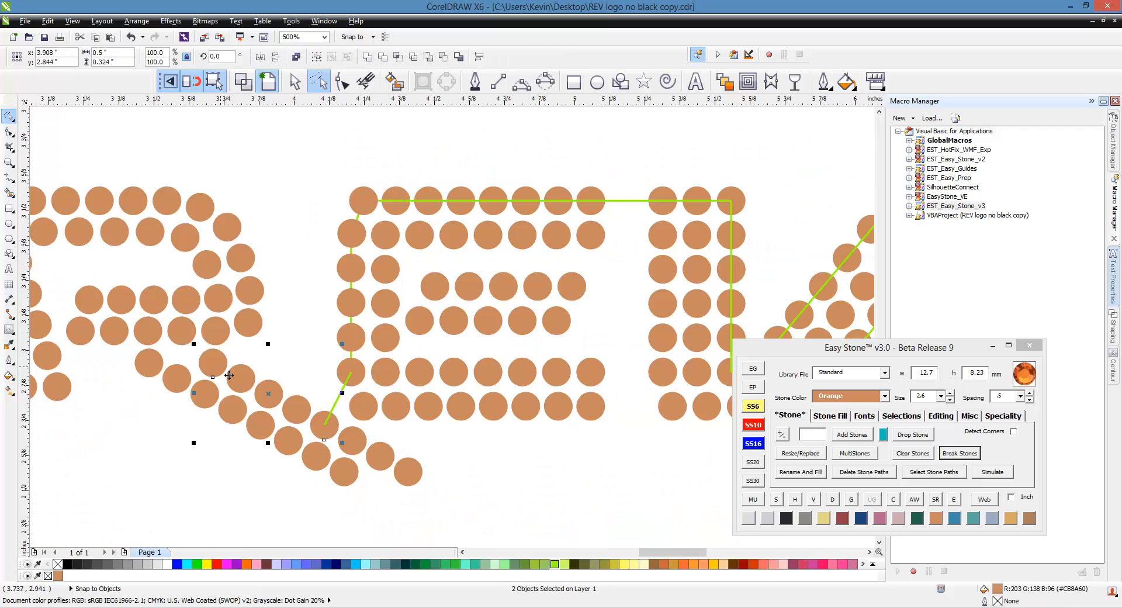
click(213, 360)
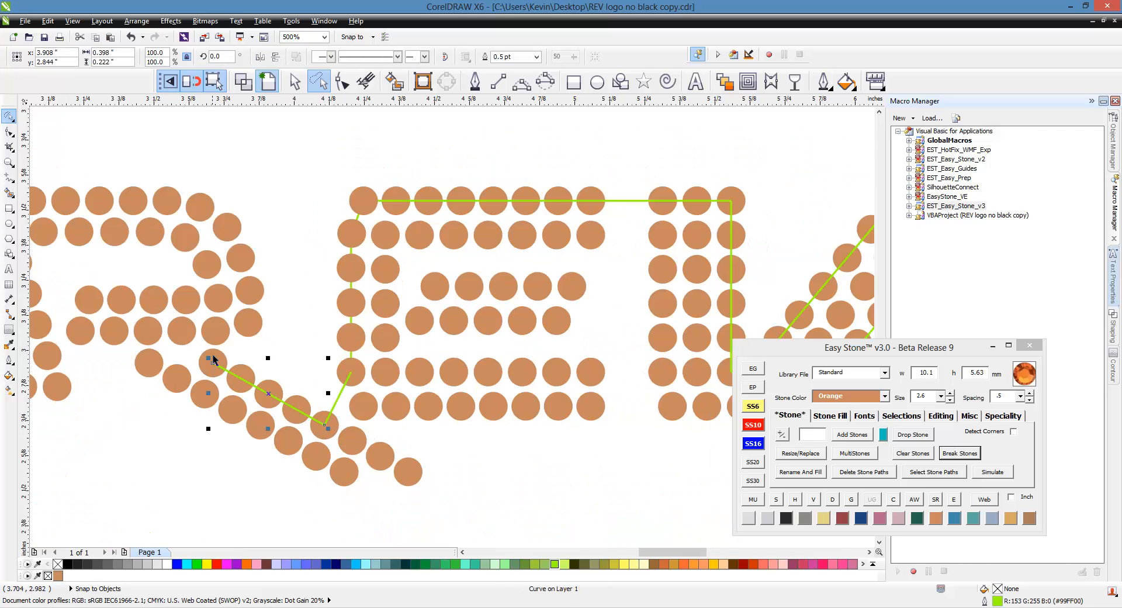
click(213, 360)
shift+click(215, 331)
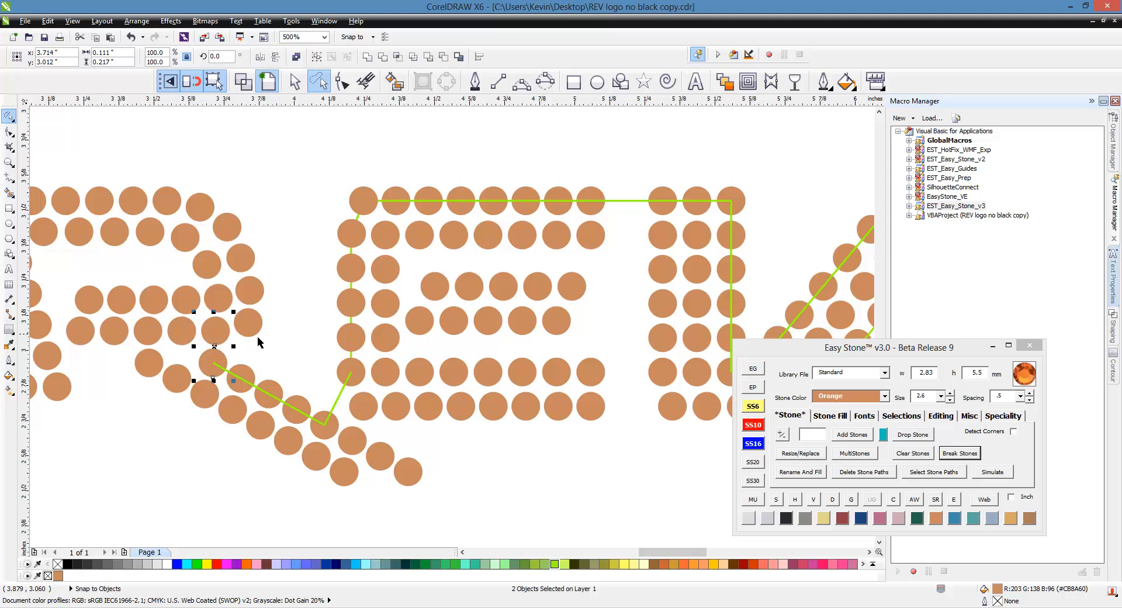
click(292, 352)
- Re-space the 13 stones along the R's top row and outer bowl, and break them apart while keeping the green path
scroll(292, 347, down, 2)
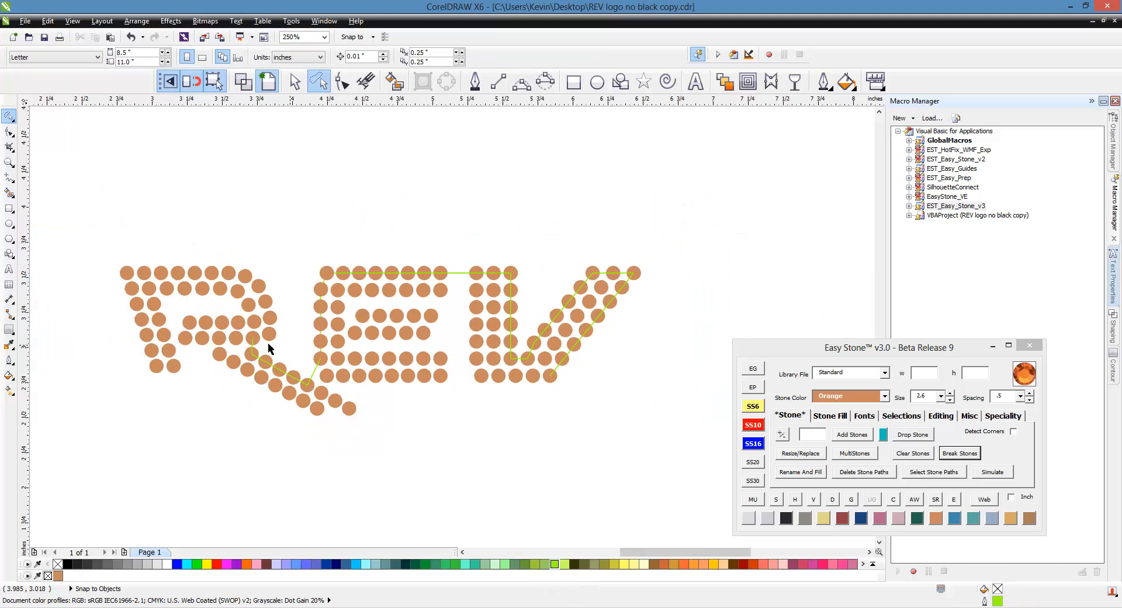
scroll(155, 310, up, 2)
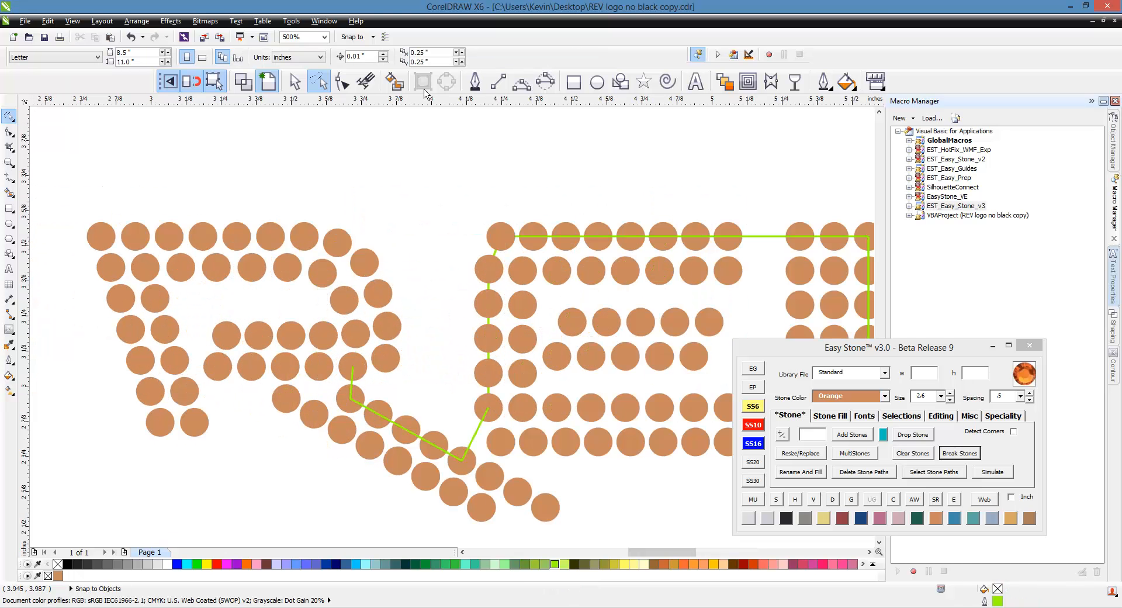
mouse_move(206, 166)
mouse_down()
mouse_move(461, 288)
mouse_move(393, 390)
mouse_move(329, 385)
mouse_move(328, 362)
mouse_move(357, 309)
mouse_move(327, 284)
mouse_move(83, 257)
mouse_move(72, 223)
mouse_move(118, 196)
mouse_up()
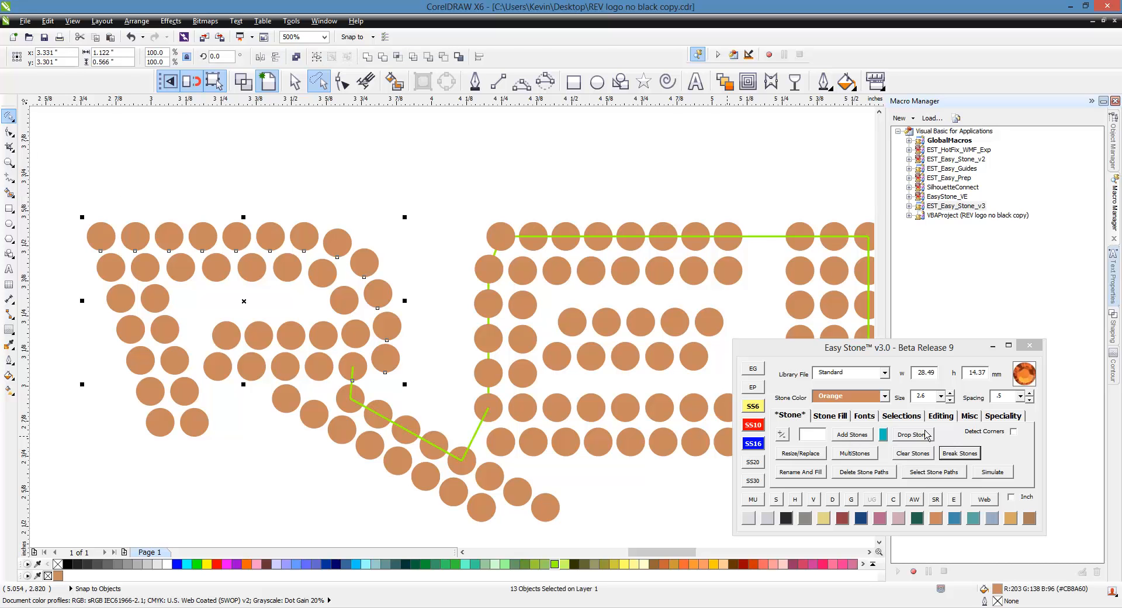
click(940, 416)
click(817, 453)
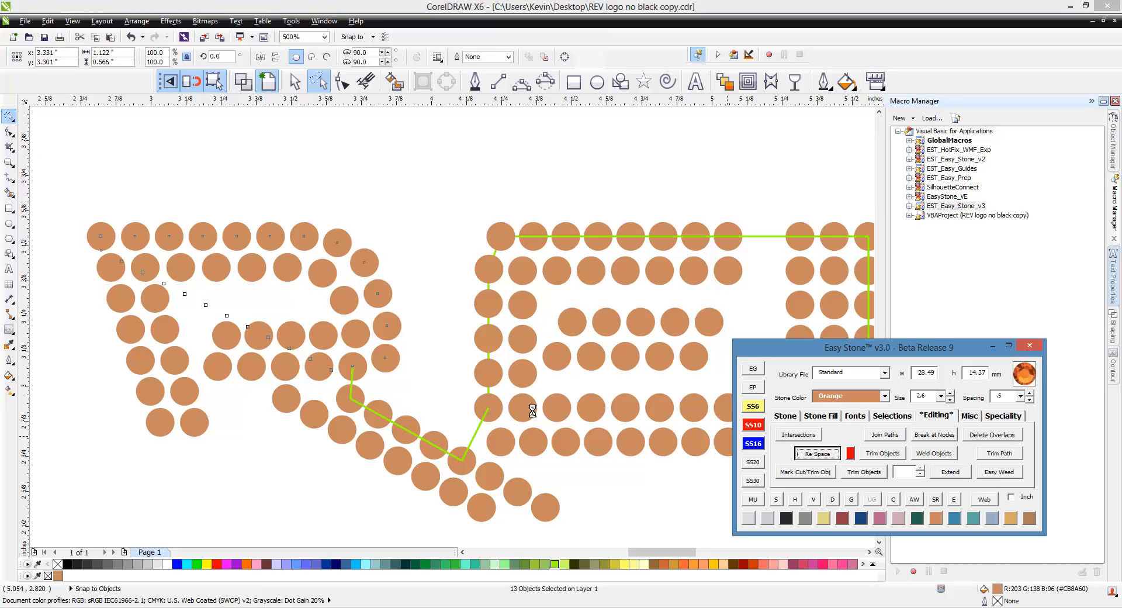
click(785, 416)
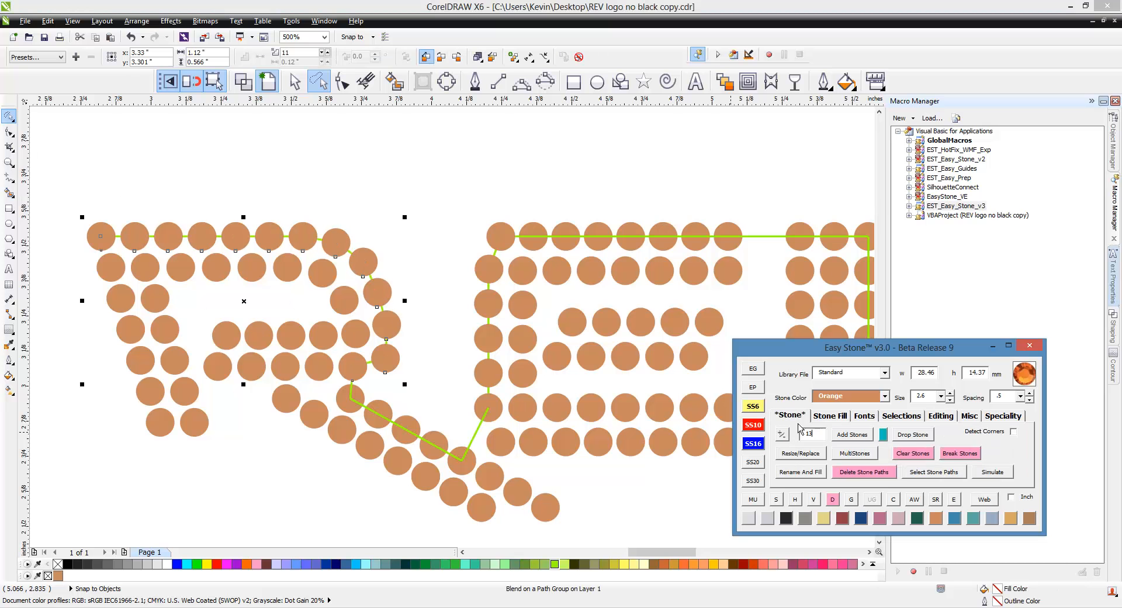
click(970, 458)
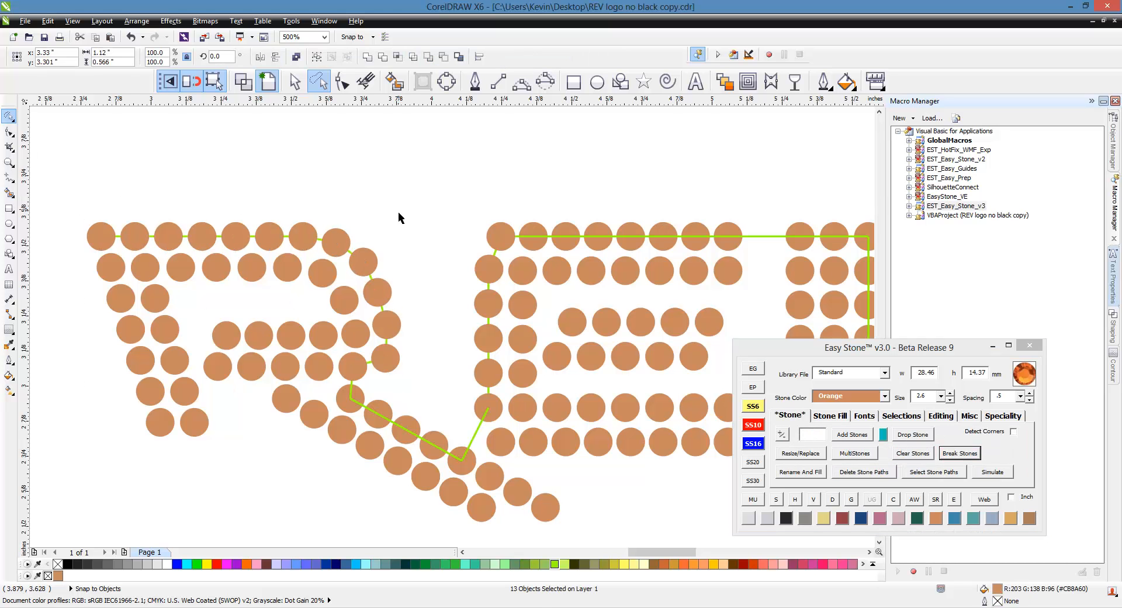
- Draw green lines down the R's left edge, across the bottom of its stem and up to the next inner stone
scroll(430, 227, down, 1)
scroll(345, 241, up, 1)
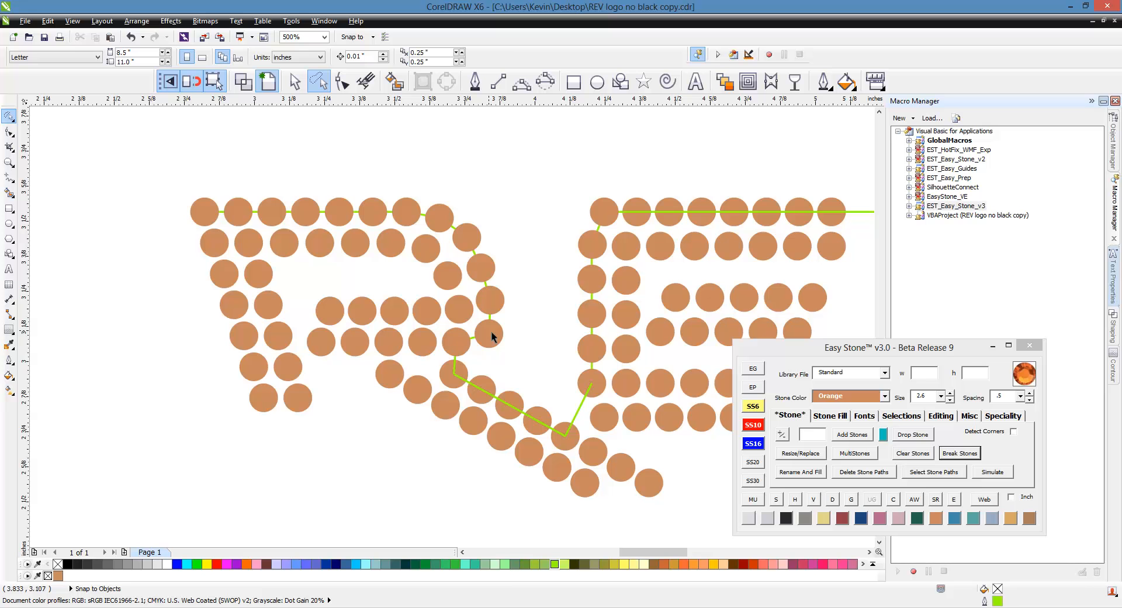
click(205, 222)
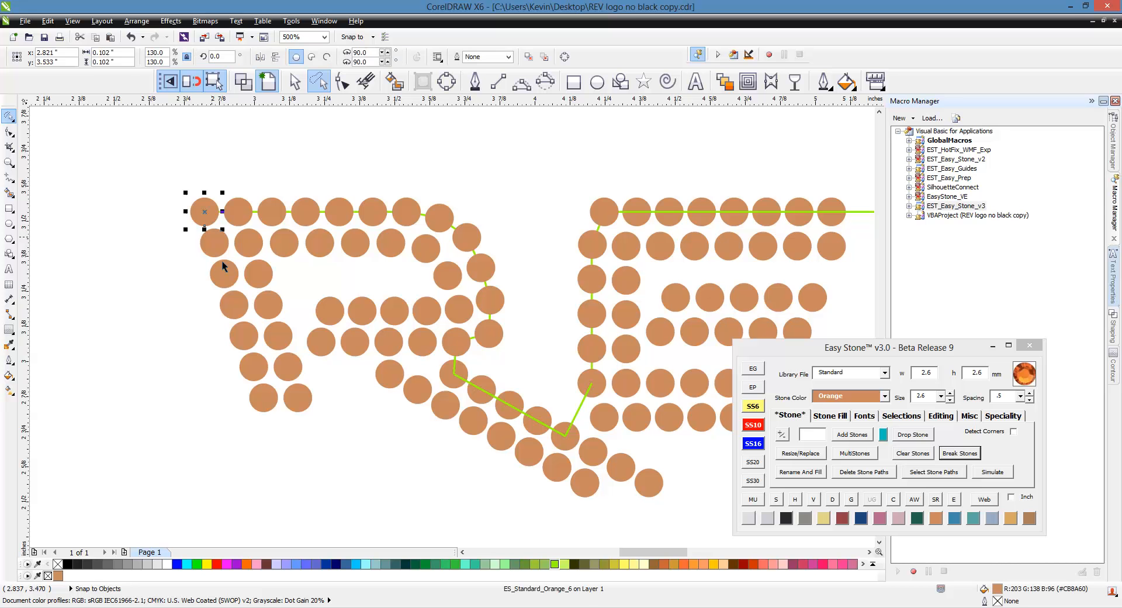
click(261, 397)
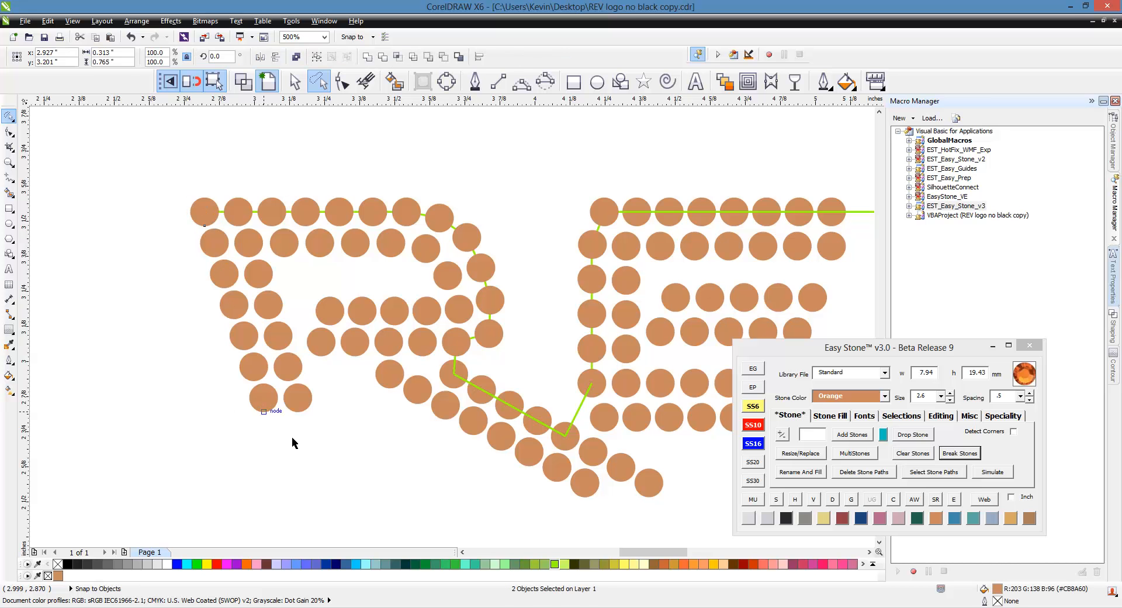
click(310, 409)
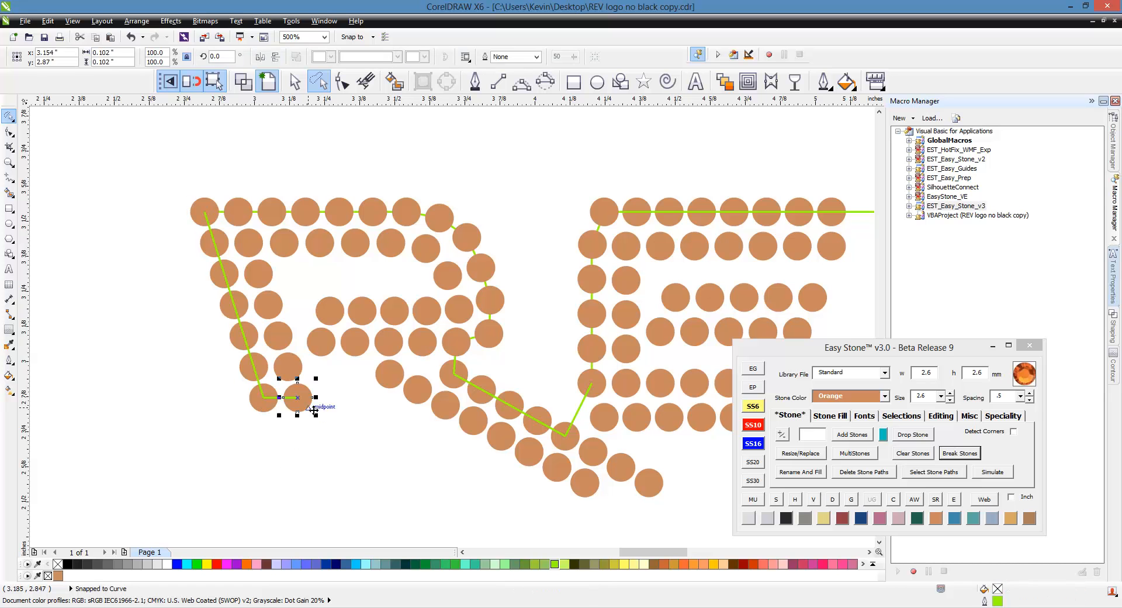
click(292, 371)
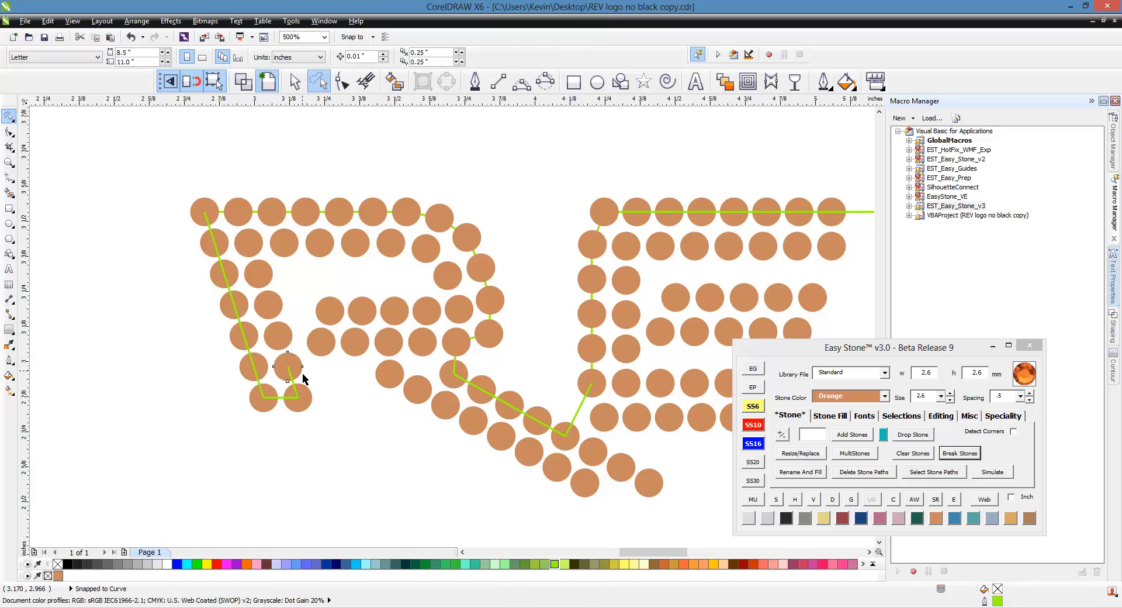
- Draw green lines from the R's stem to the lower row of its bar, along two stones, and down the leg's lower edge
click(321, 349)
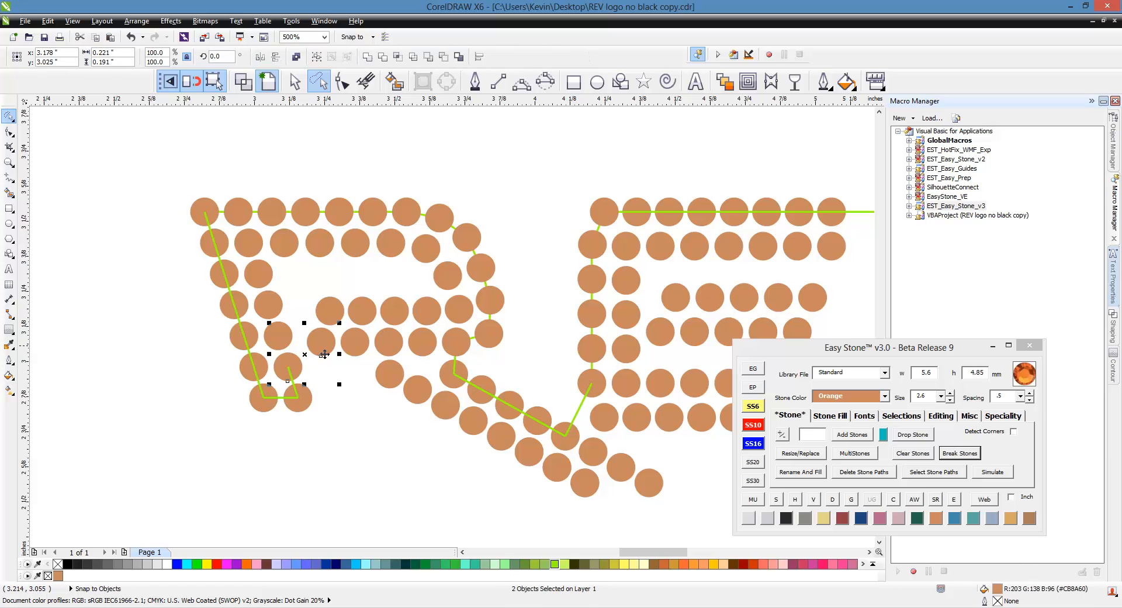
click(364, 356)
shift+click(389, 378)
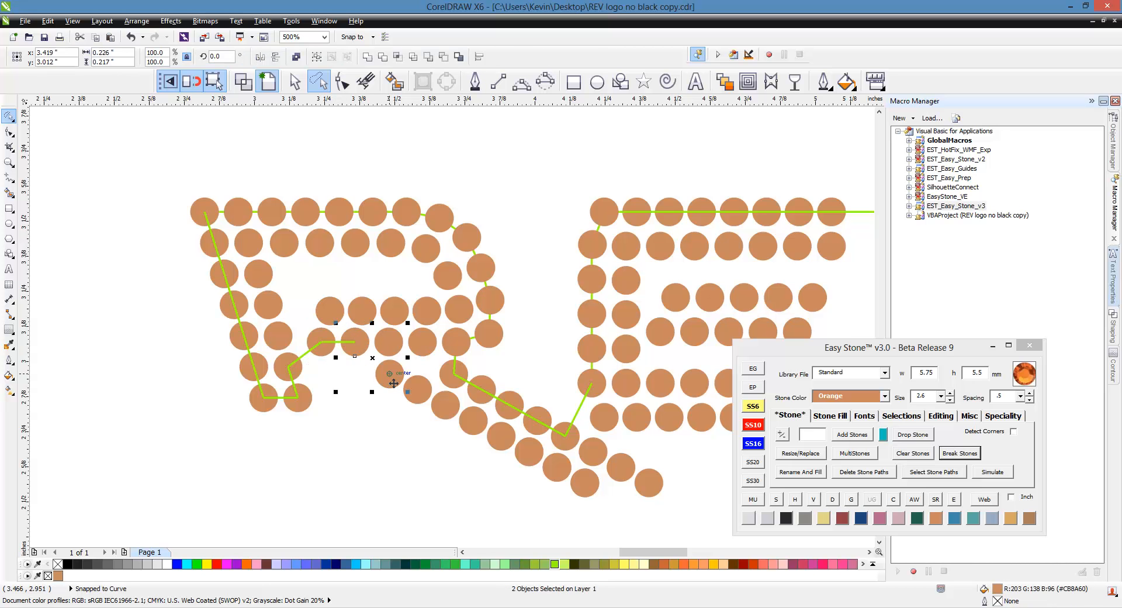
click(586, 491)
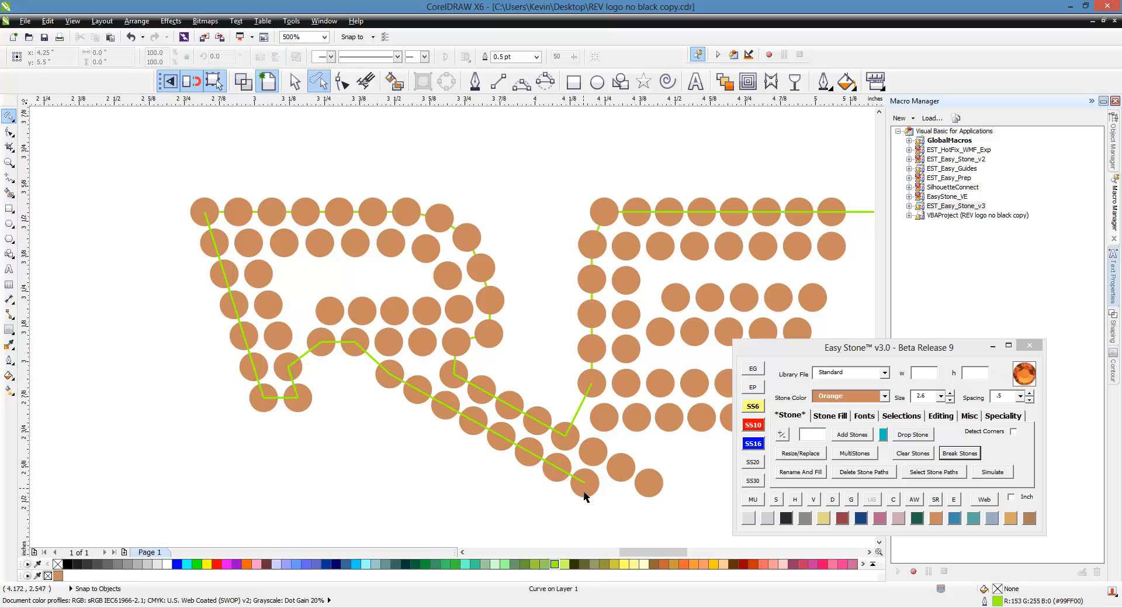
- Draw green lines across the tip of the R's leg, back up its upper edge and on to the E's bottom-left stone
click(665, 493)
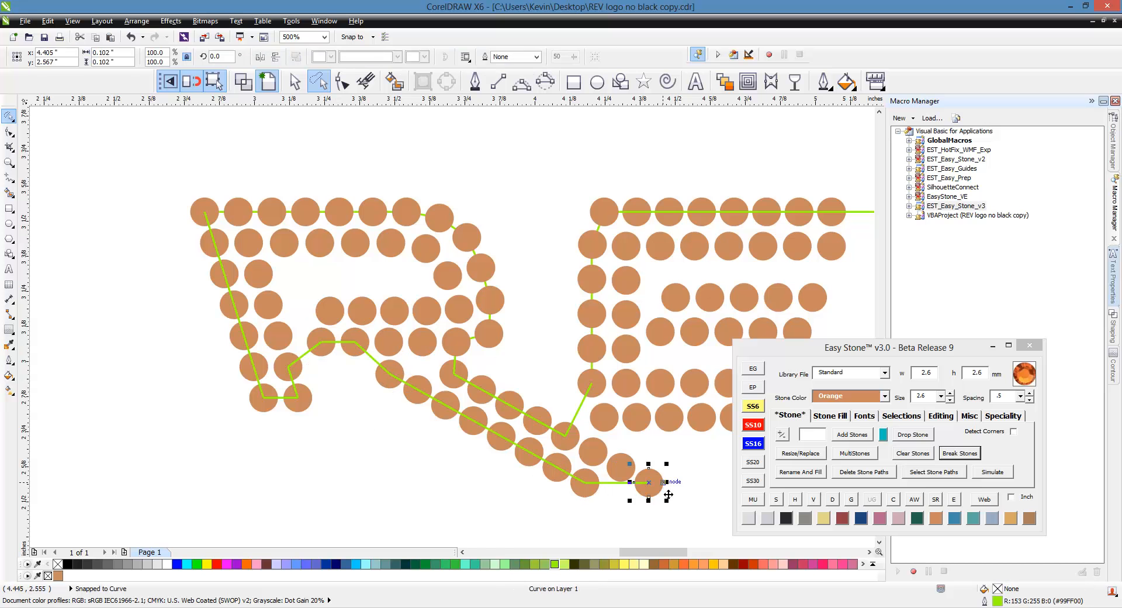
shift+click(614, 457)
click(596, 450)
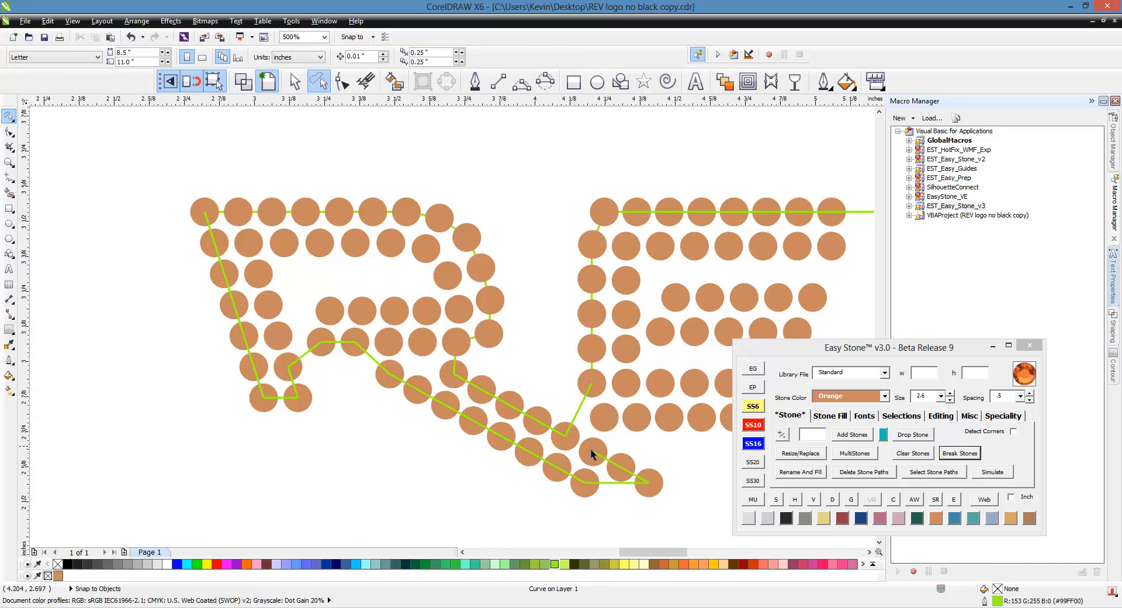
click(590, 447)
key(Escape)
scroll(207, 366, down, 1)
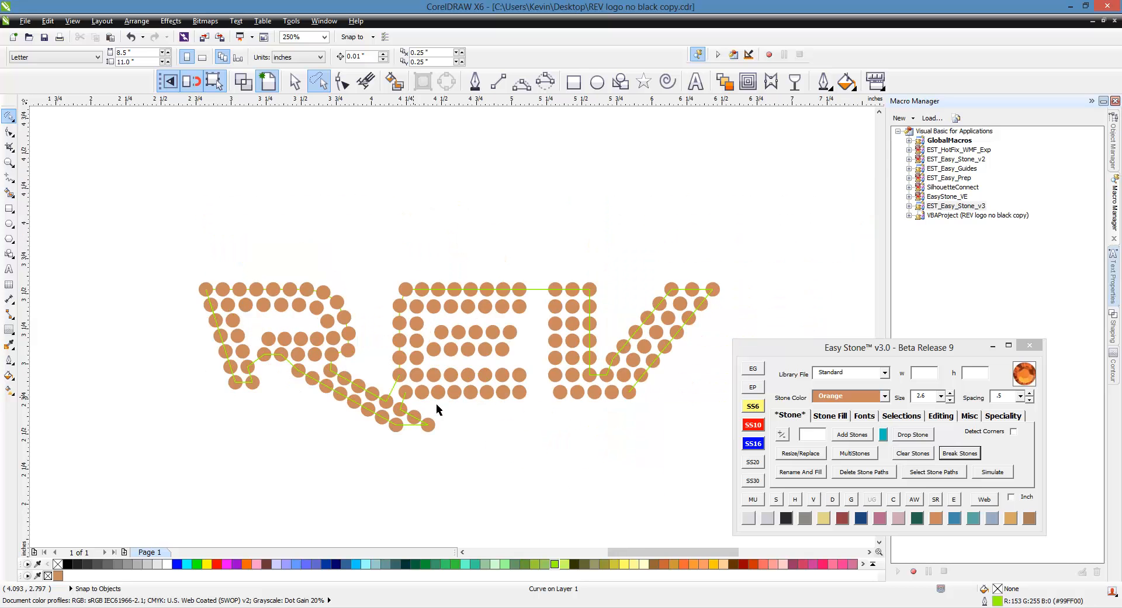
scroll(543, 408, up, 1)
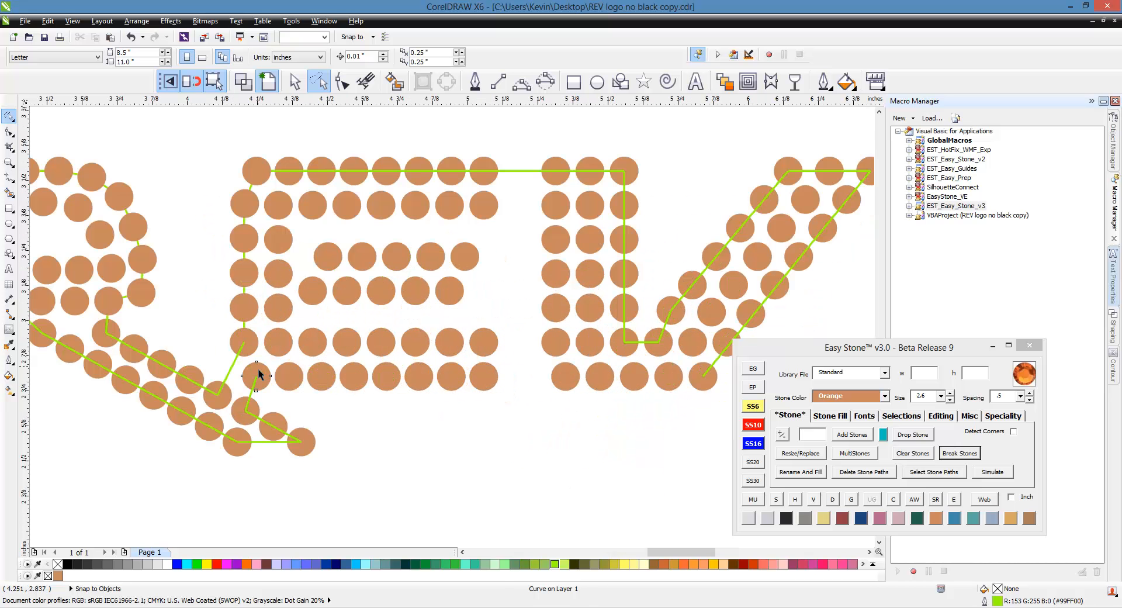
- Draw a green line along the bottom row from the E's bottom-left stone to the V's bottom-right stone
scroll(222, 374, down, 1)
scroll(472, 388, up, 1)
shift+click(422, 358)
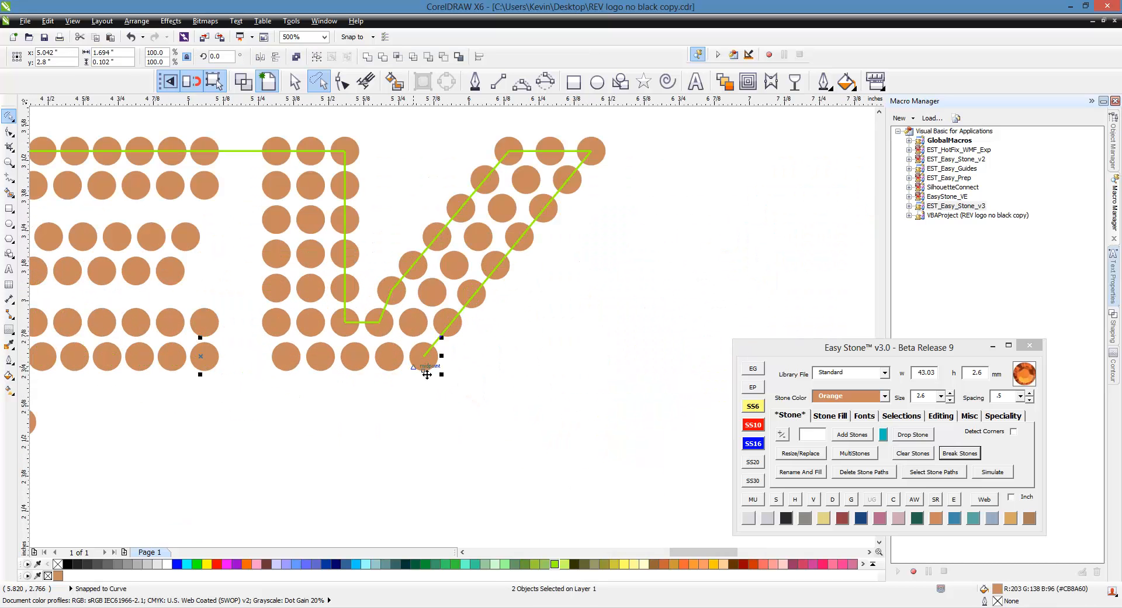
click(486, 427)
scroll(612, 420, down, 1)
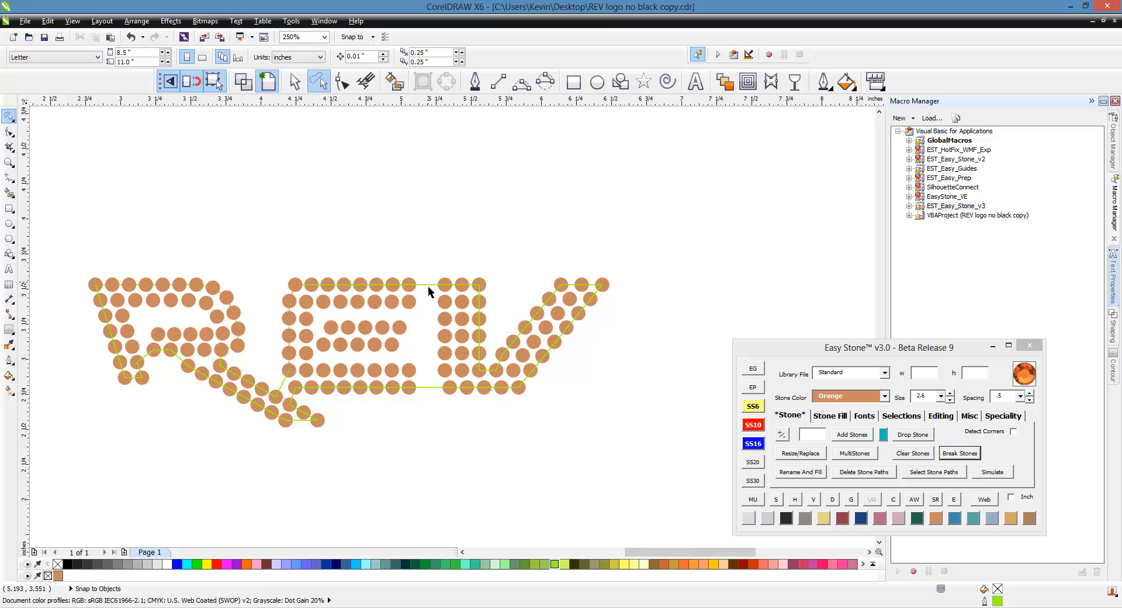
scroll(486, 347, down, 2)
scroll(432, 315, up, 2)
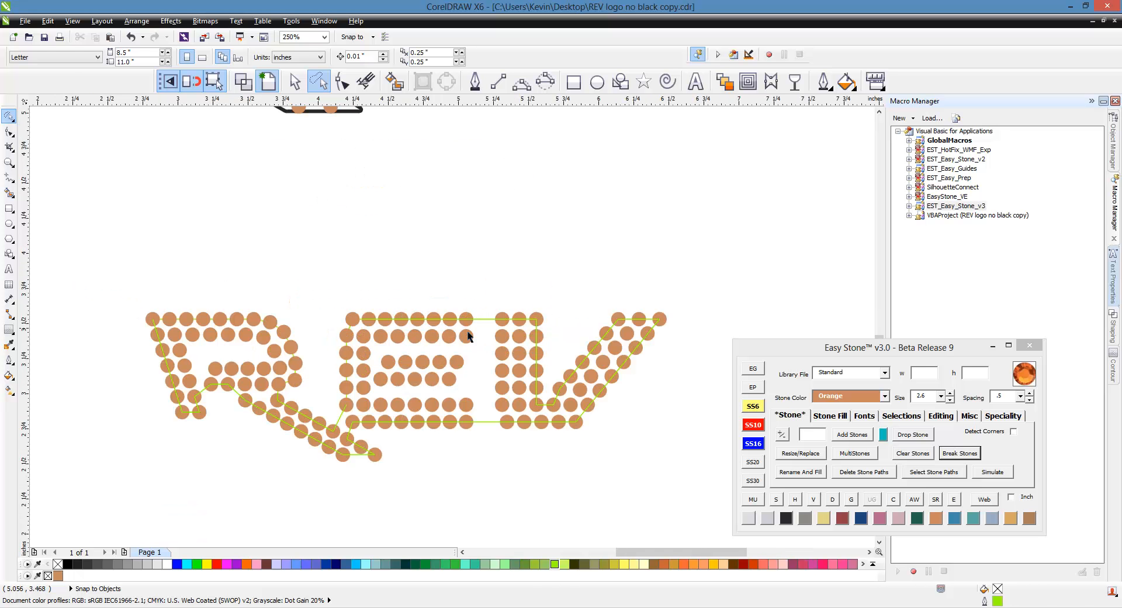
- Select all the green connecting lines by creating a selection from the top line between the E and the V
click(480, 323)
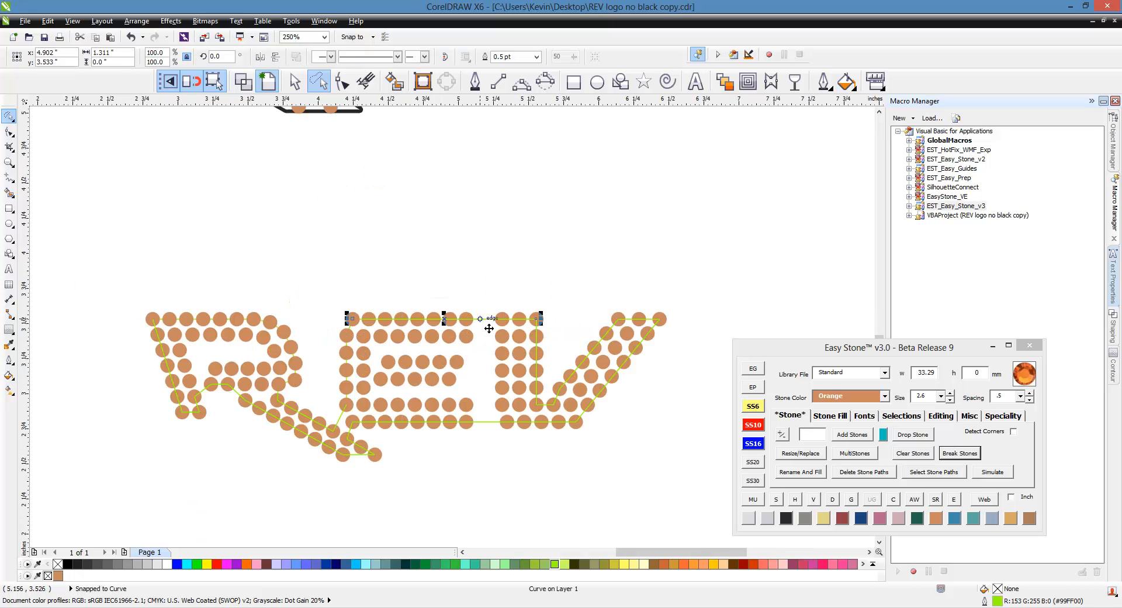
click(902, 416)
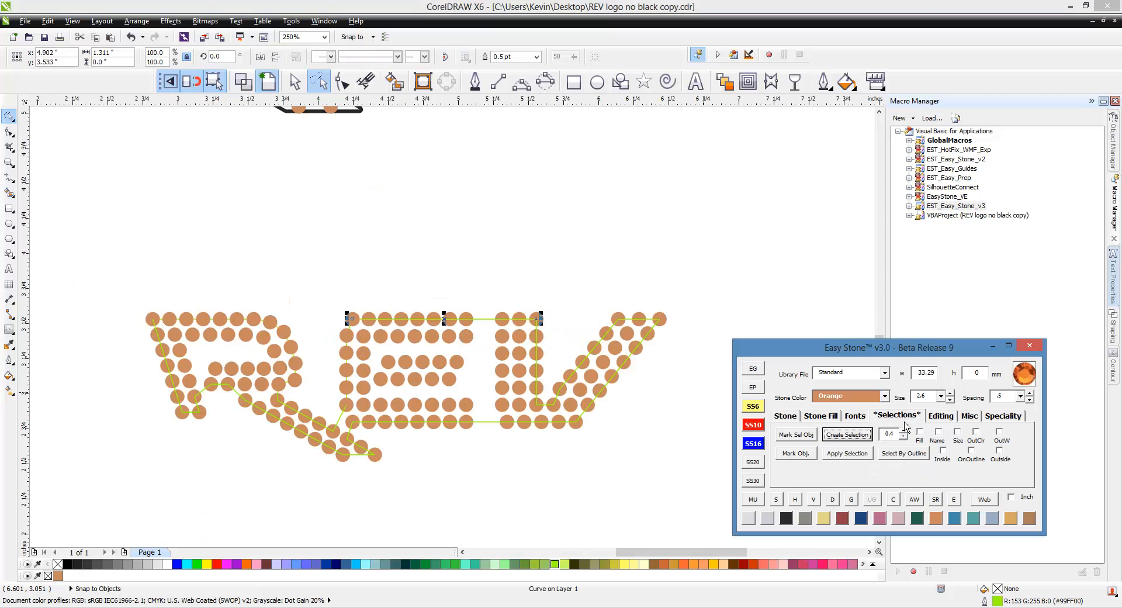
click(846, 437)
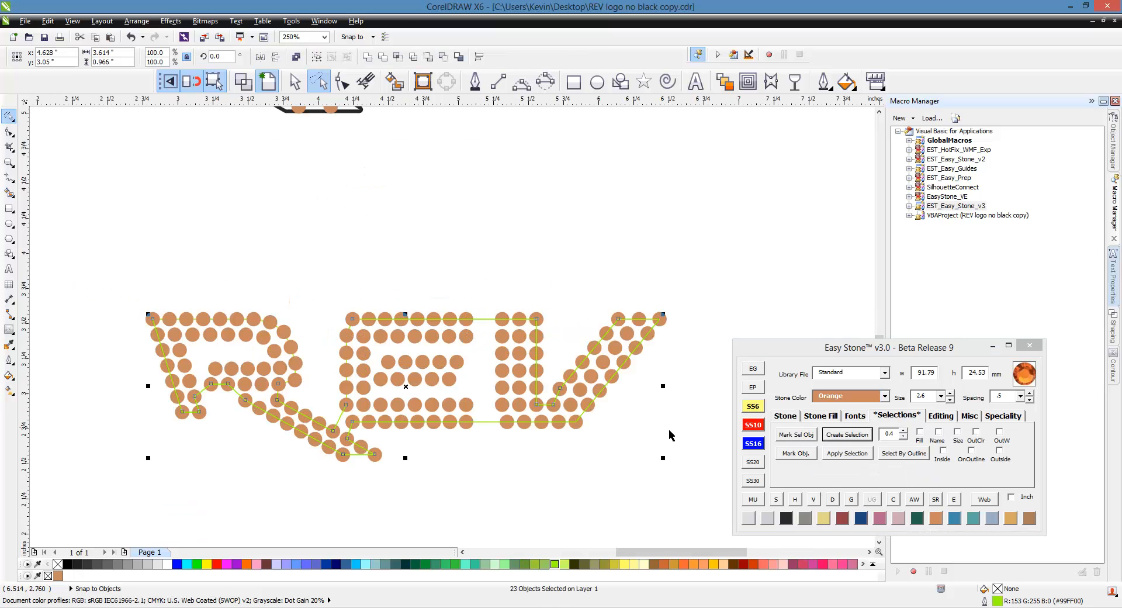
- Move the selected green lines below the stone logo to check them, and undo the move
scroll(368, 310, down, 2)
drag(397, 355, 393, 488)
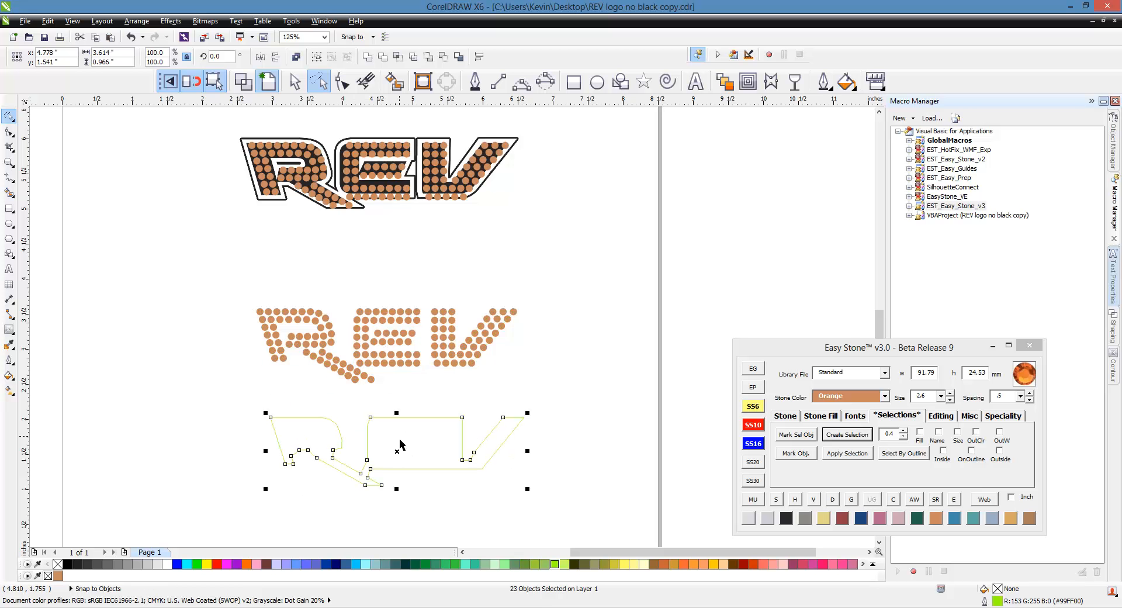
key(ctrl+z)
scroll(368, 362, up, 2)
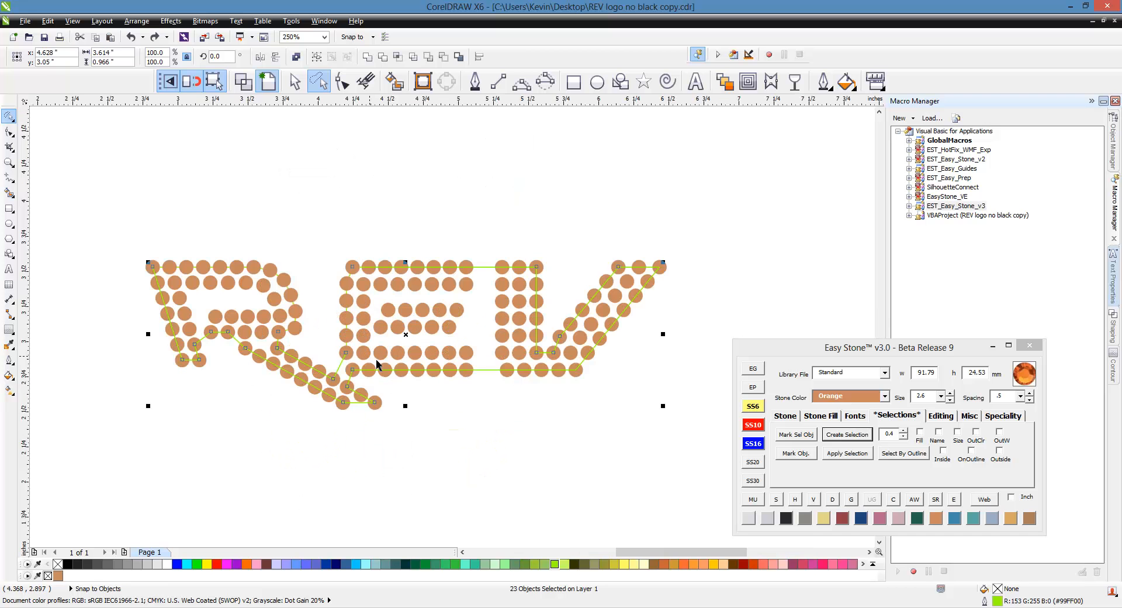
- Join the selected green lines into one path around the REV stones
click(941, 416)
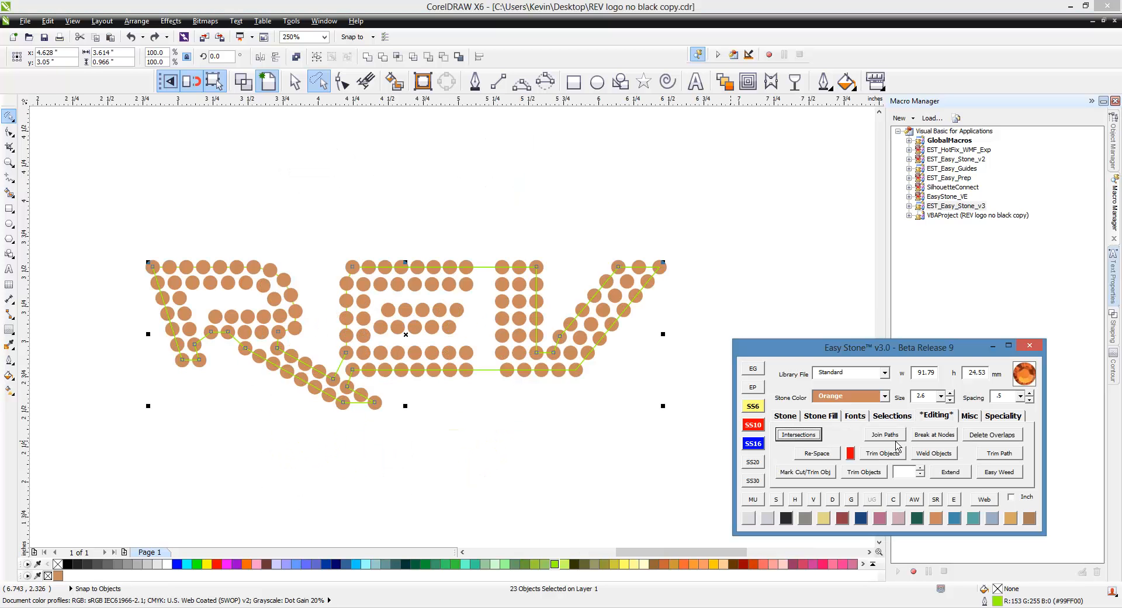
click(885, 434)
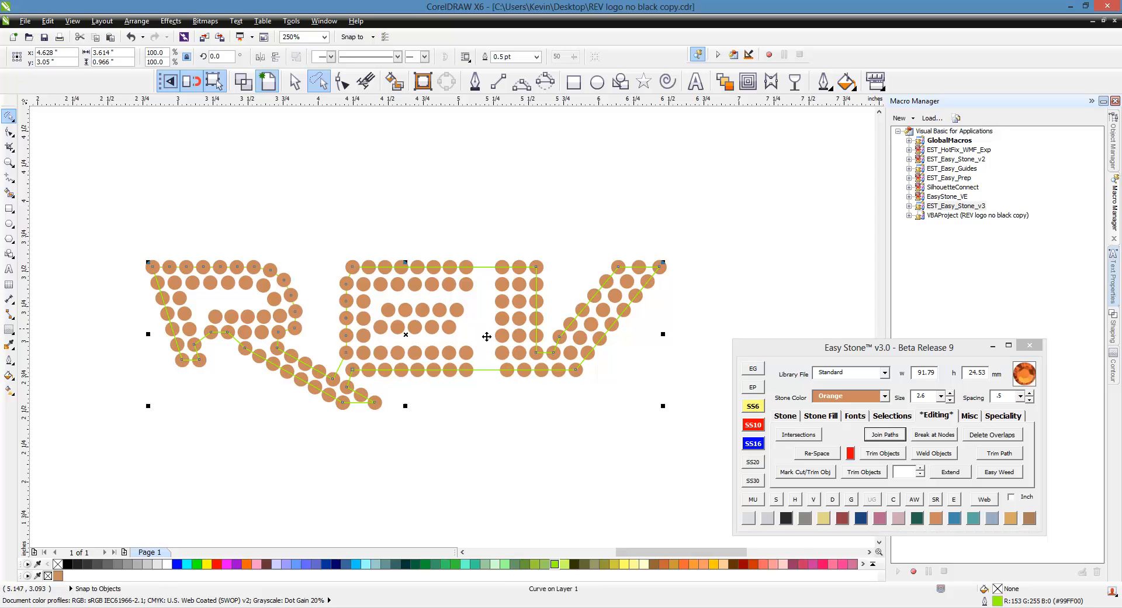
- Move the joined green outline below the logo to check that it is one piece, and undo the move
scroll(485, 352, down, 2)
drag(493, 341, 493, 432)
click(327, 440)
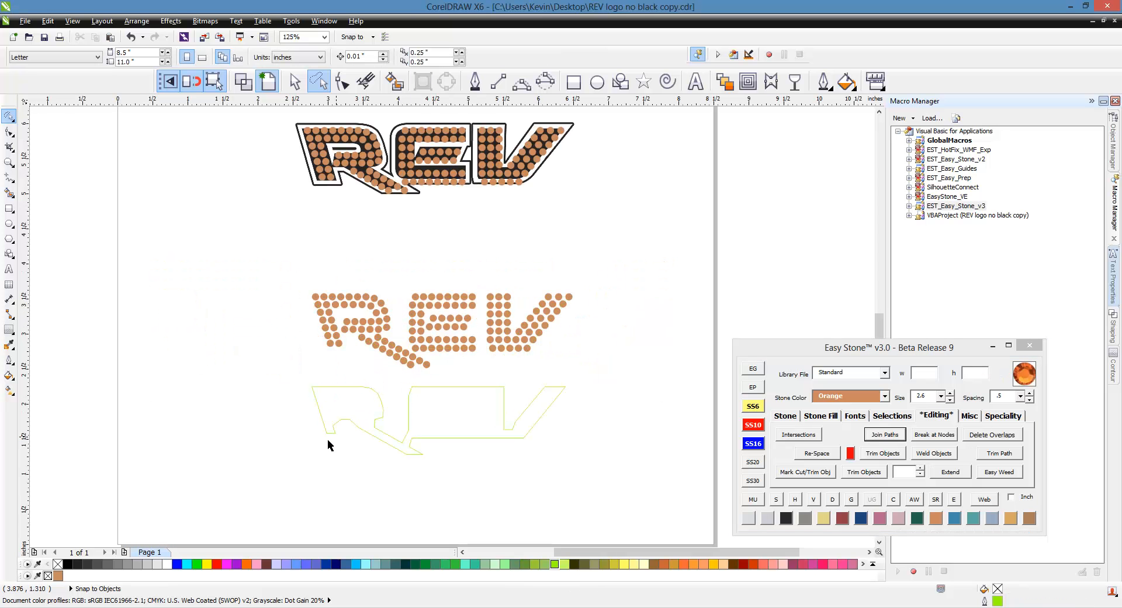
click(440, 416)
key(ctrl+z)
click(448, 418)
scroll(482, 350, up, 2)
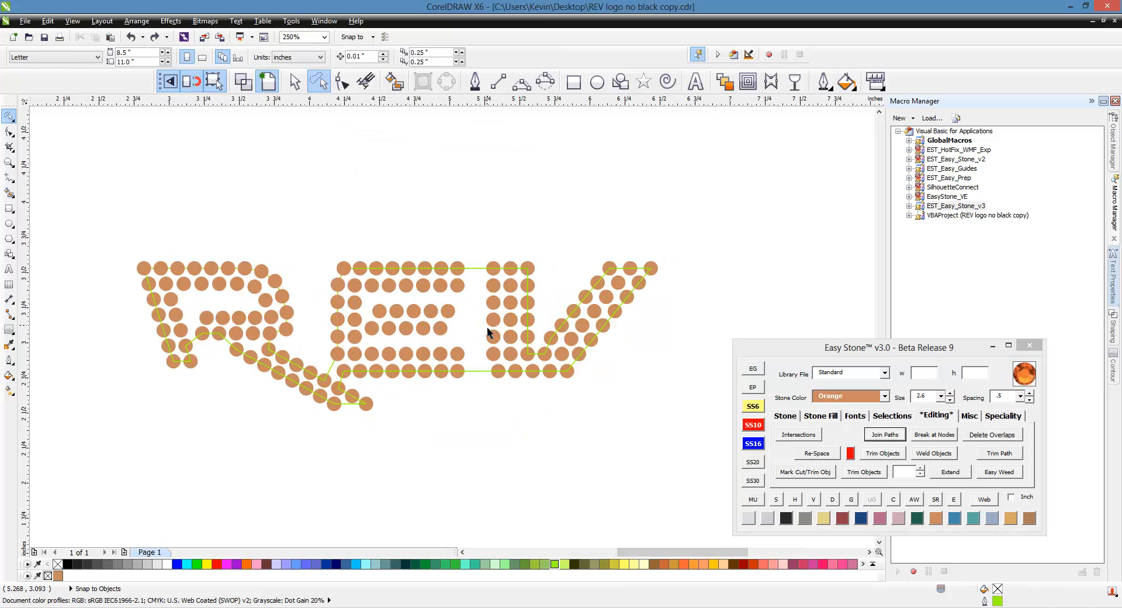
- Create an outer contour around the joined green path with Island Fill, using the SS10 stone size and a 3.9 offset
click(487, 332)
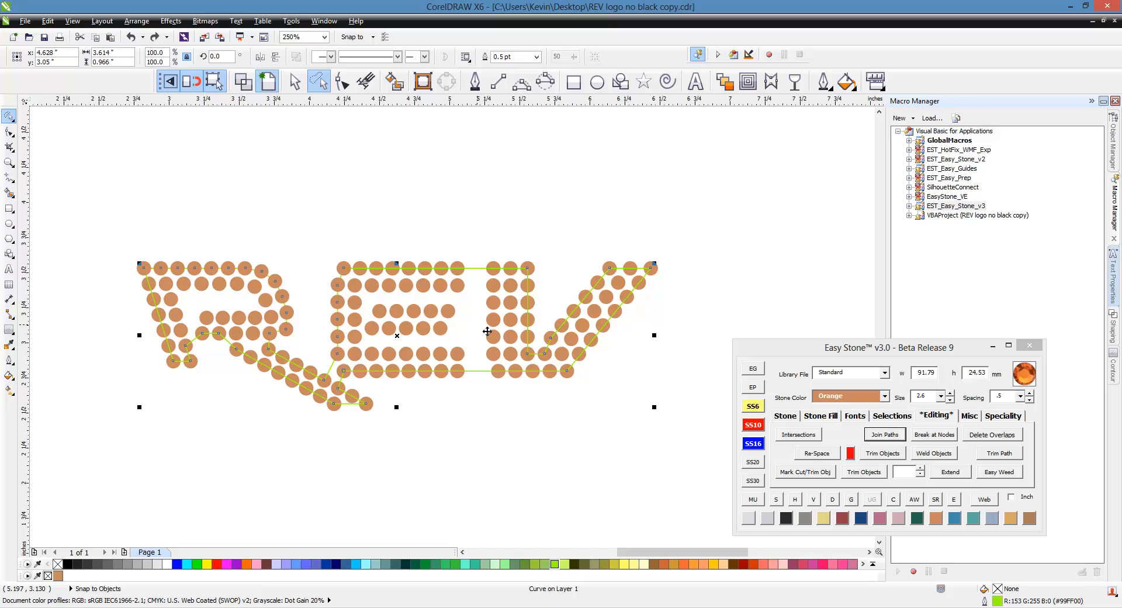
click(829, 419)
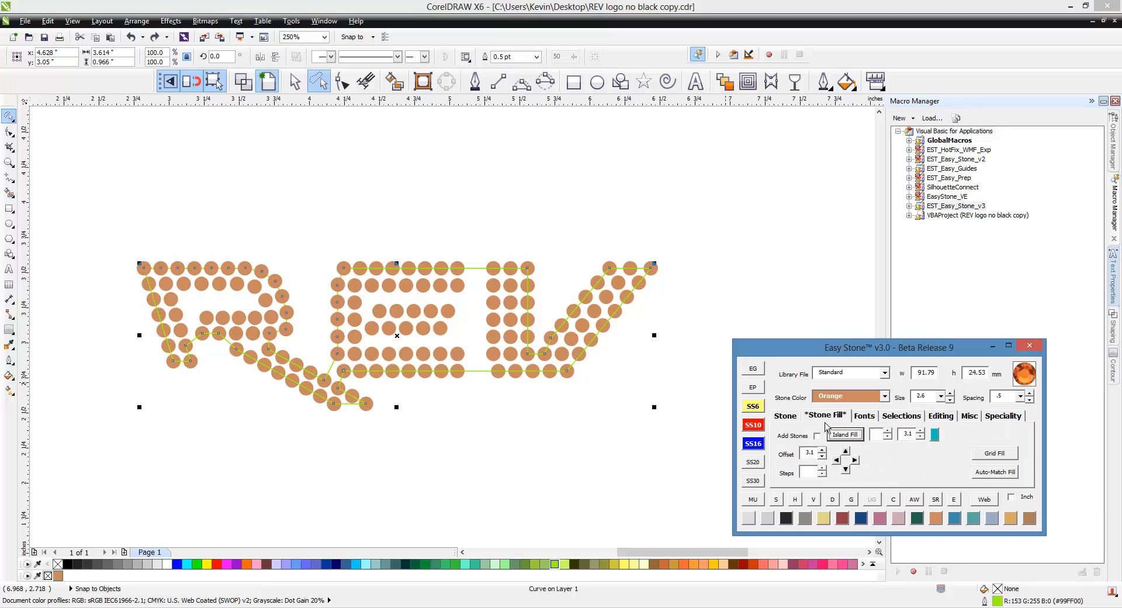
click(616, 442)
scroll(612, 462, down, 3)
scroll(605, 197, up, 3)
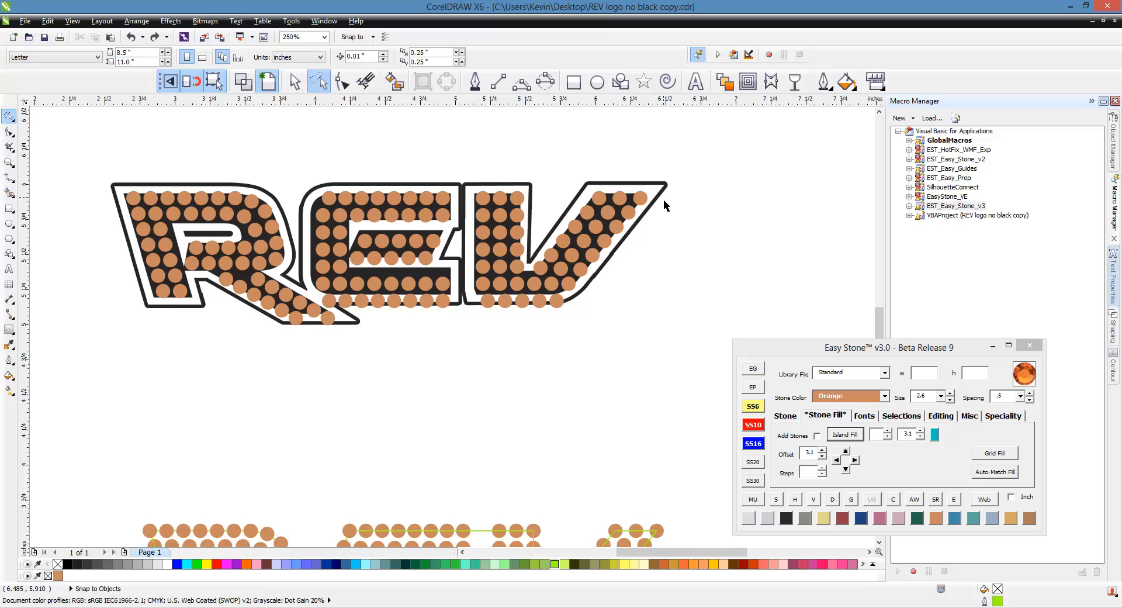
scroll(509, 260, down, 1)
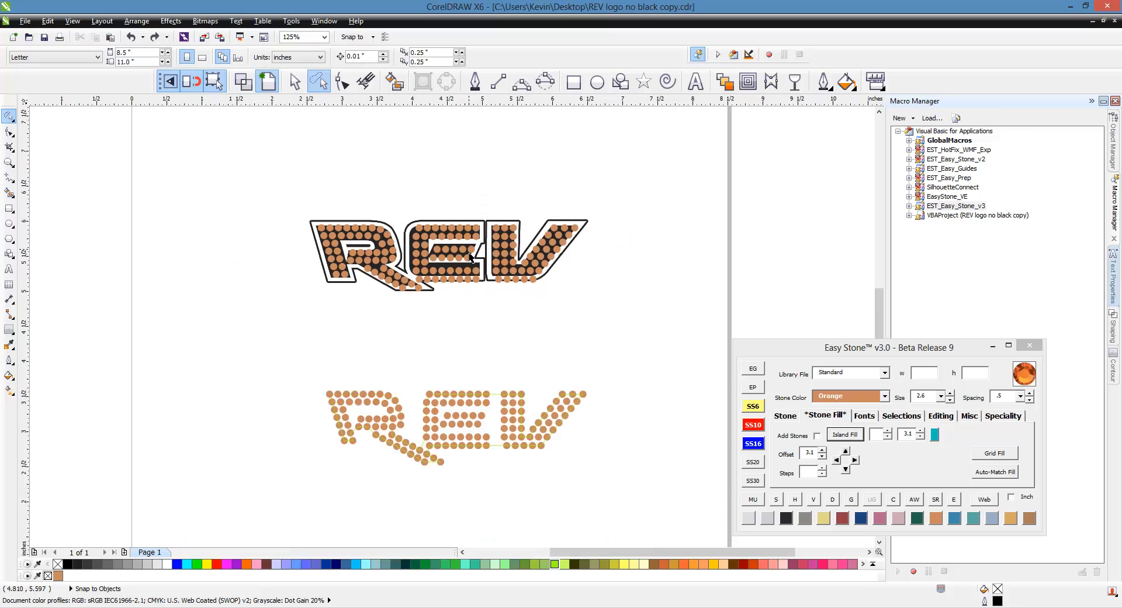
scroll(510, 465, up, 1)
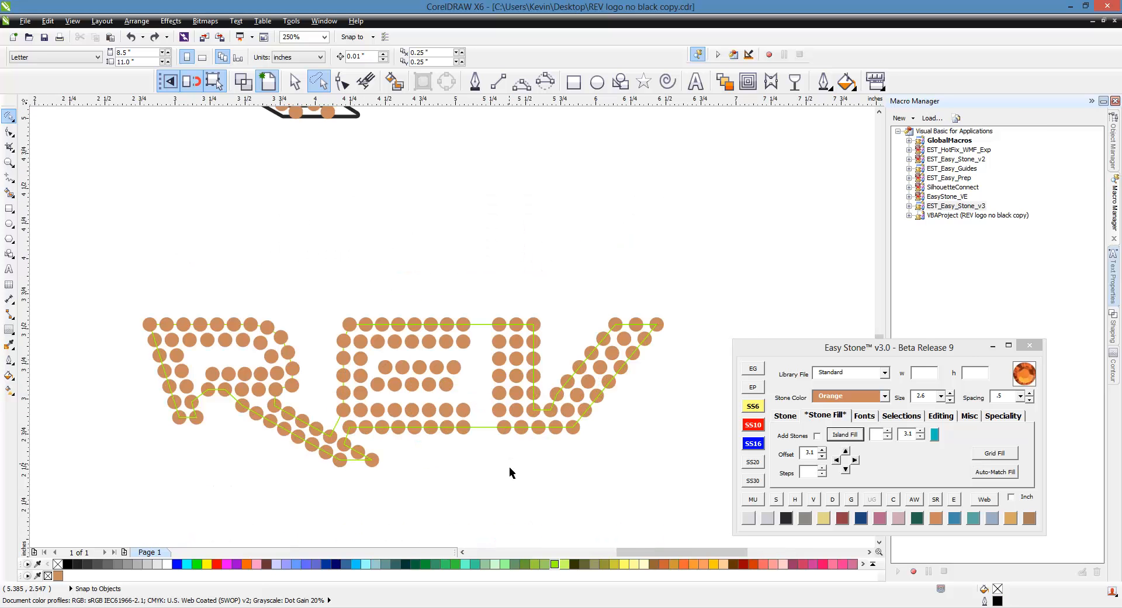
click(481, 389)
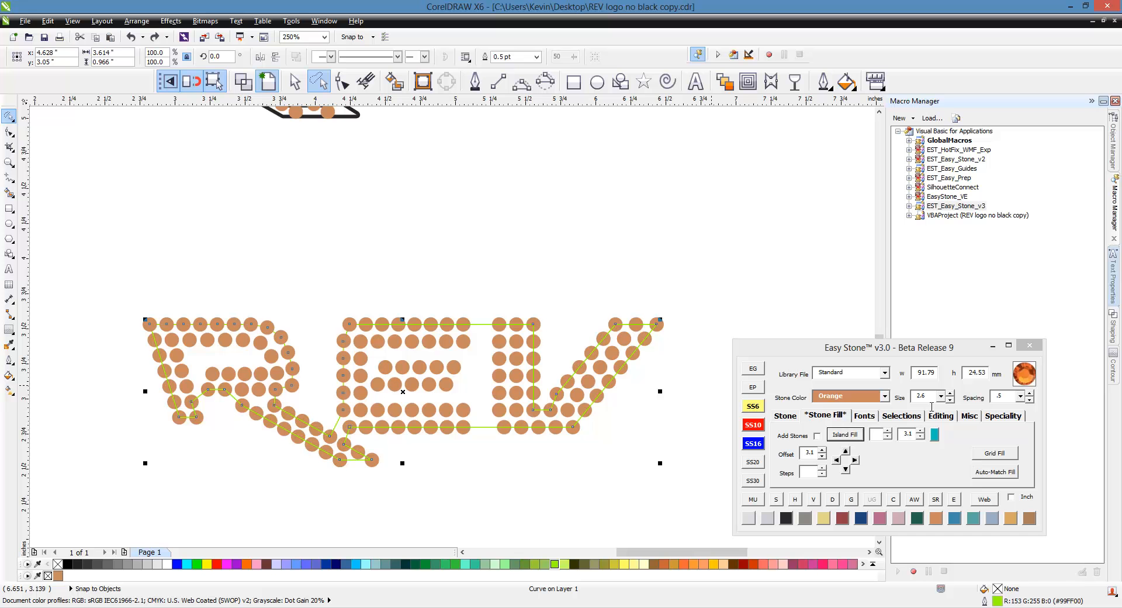
click(759, 429)
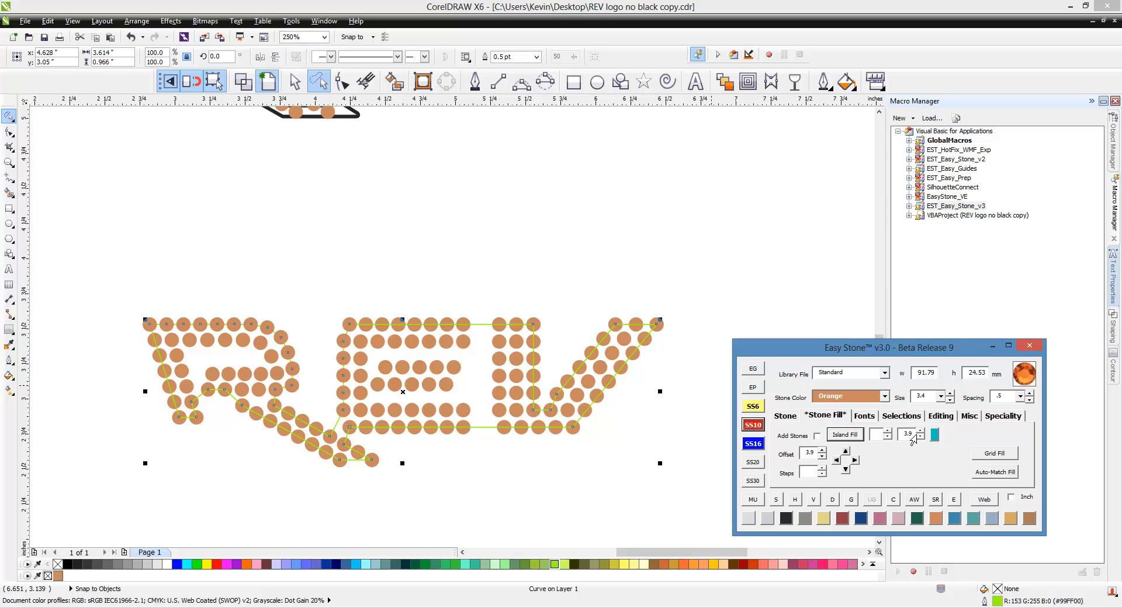
click(887, 431)
click(857, 440)
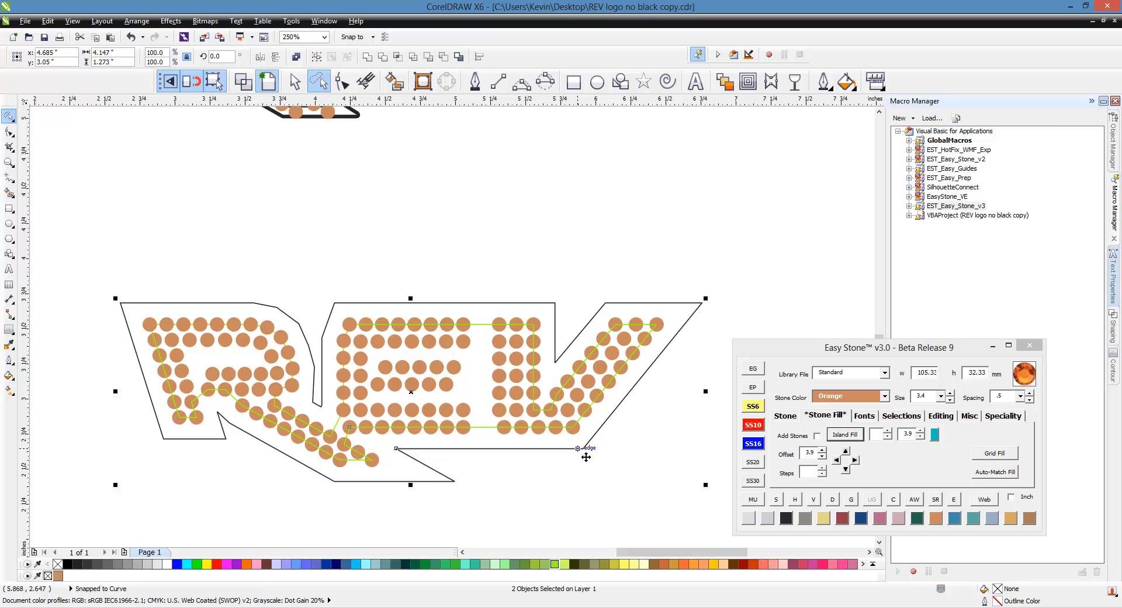
- Set the stone size to SS6 and try to add stones along the new outer contour
click(760, 414)
click(793, 416)
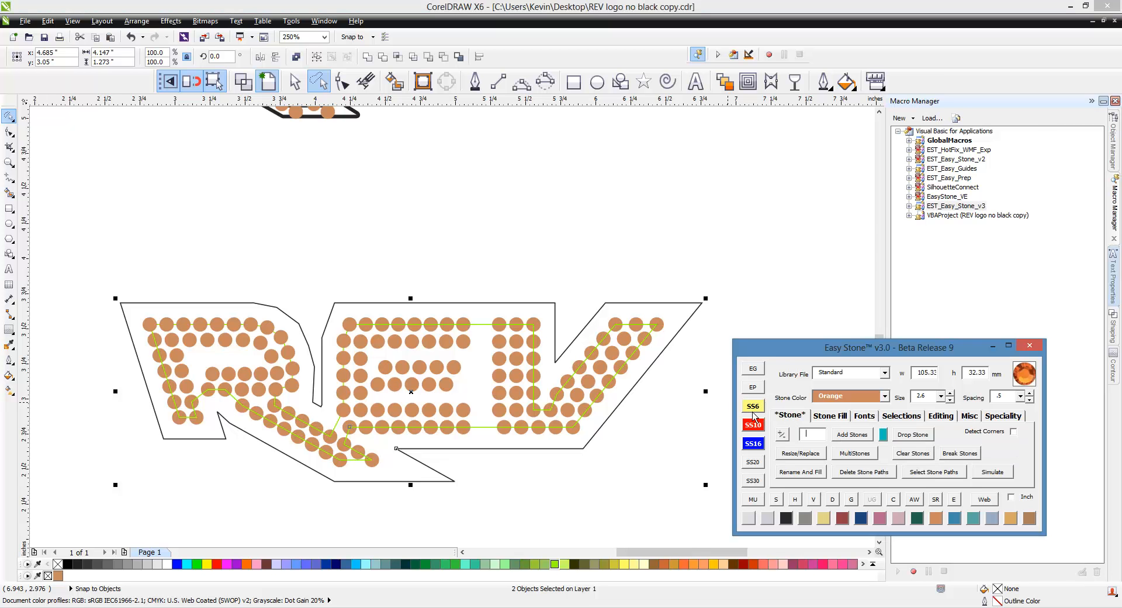
click(854, 436)
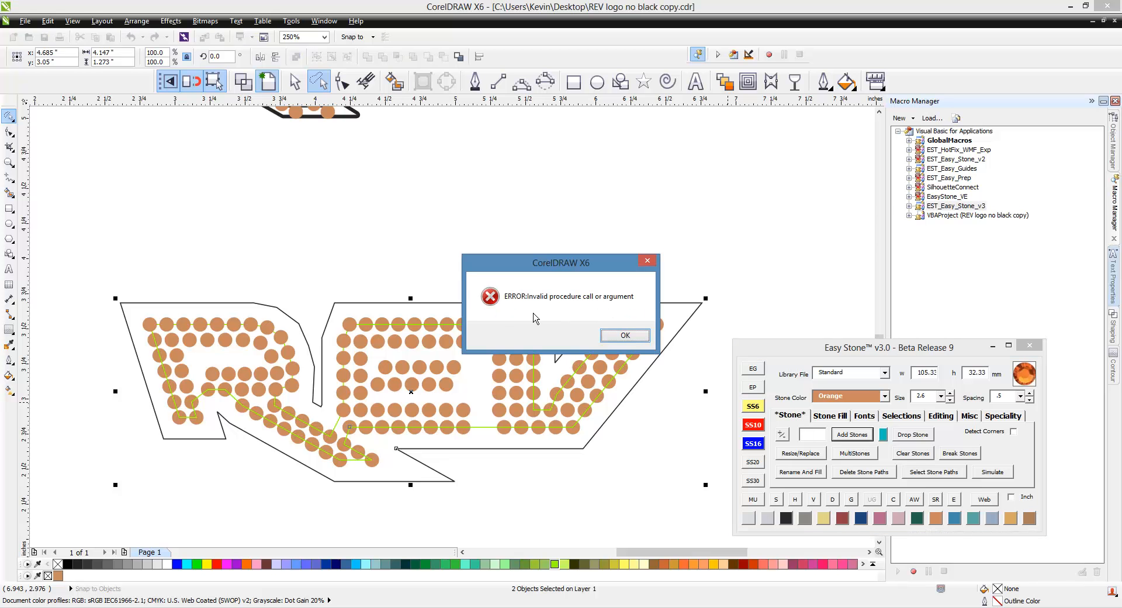
click(629, 339)
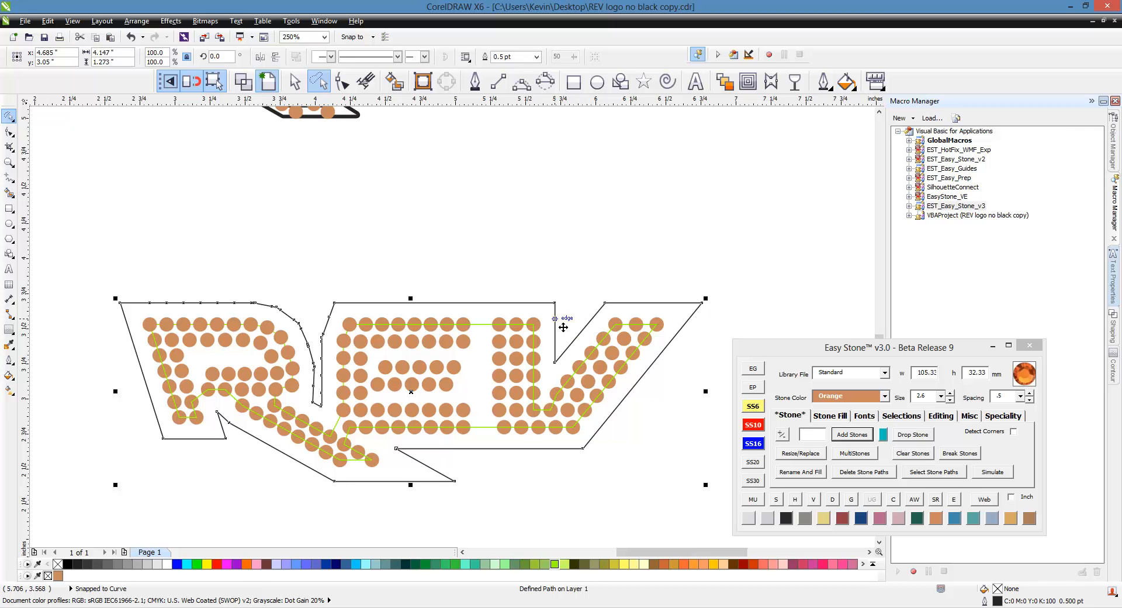
- Select all nodes of the outer contour with the Shape tool and reduce its surplus nodes
key(F10)
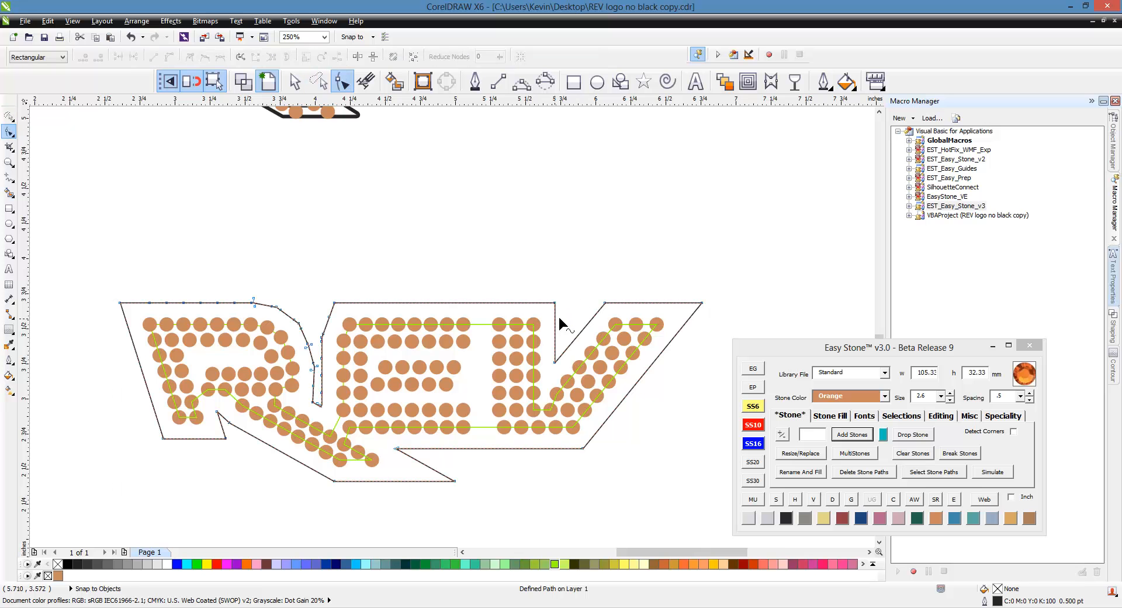
scroll(572, 298, down, 2)
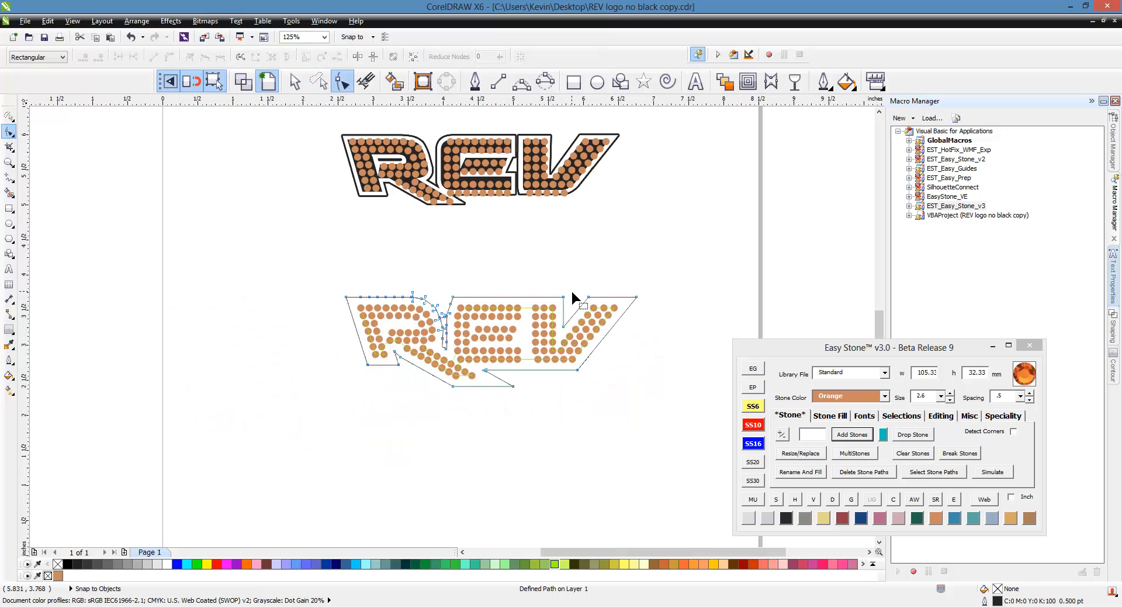
drag(675, 274, 299, 409)
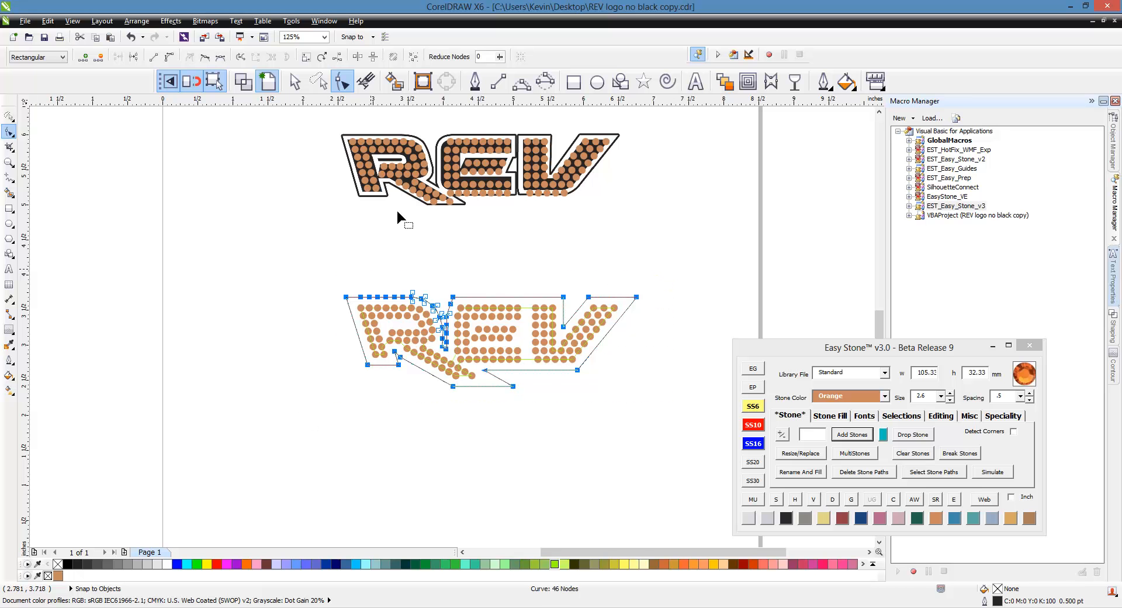
scroll(373, 294, up, 2)
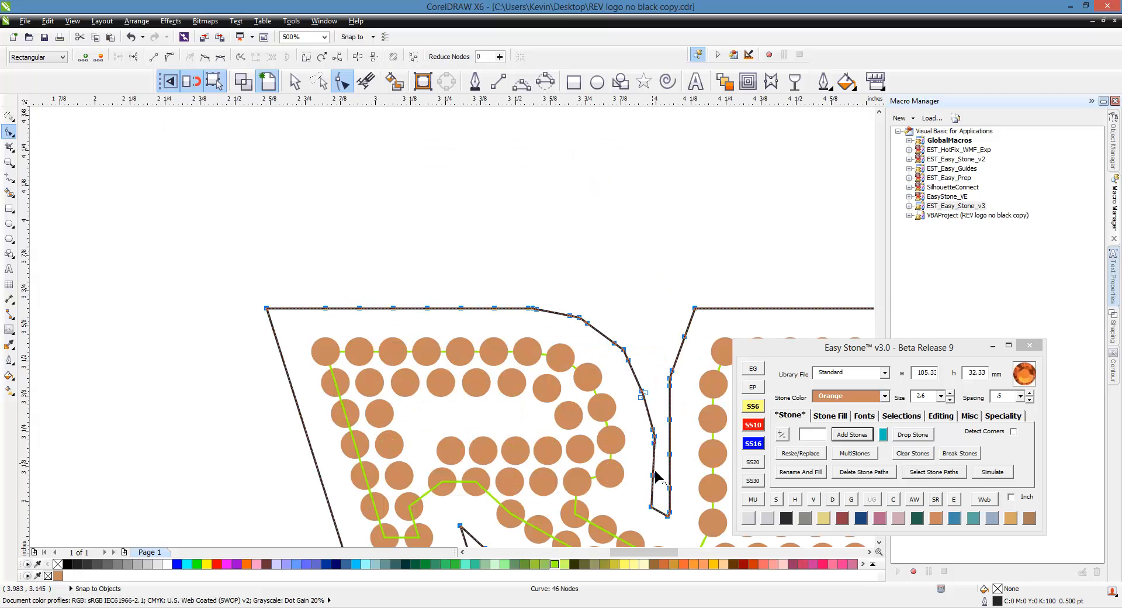
scroll(503, 323, down, 1)
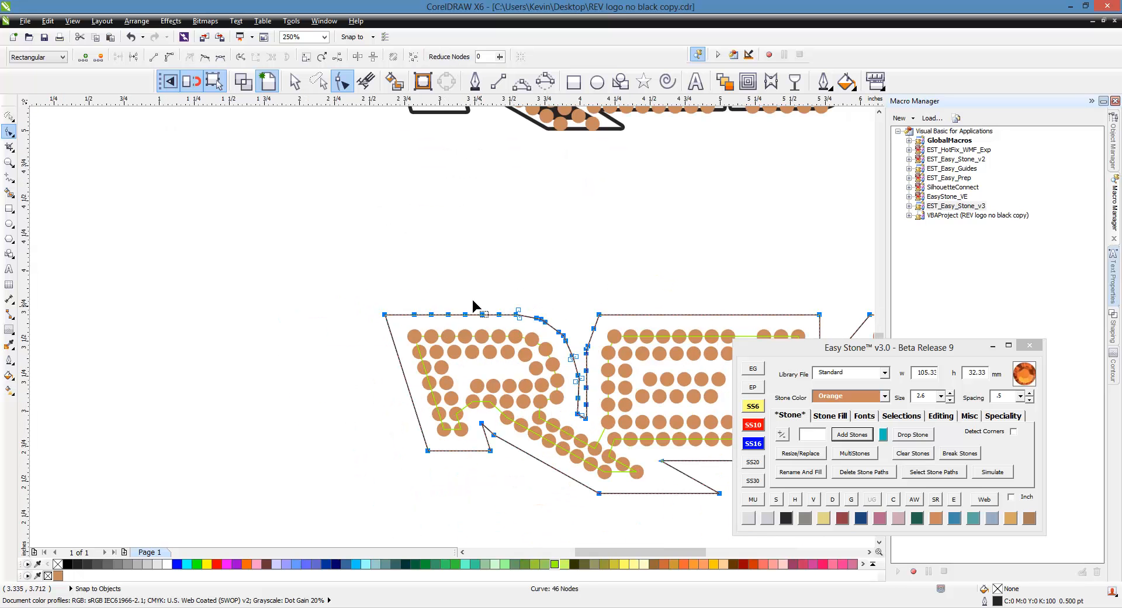
click(448, 57)
scroll(500, 310, down, 1)
scroll(542, 311, up, 1)
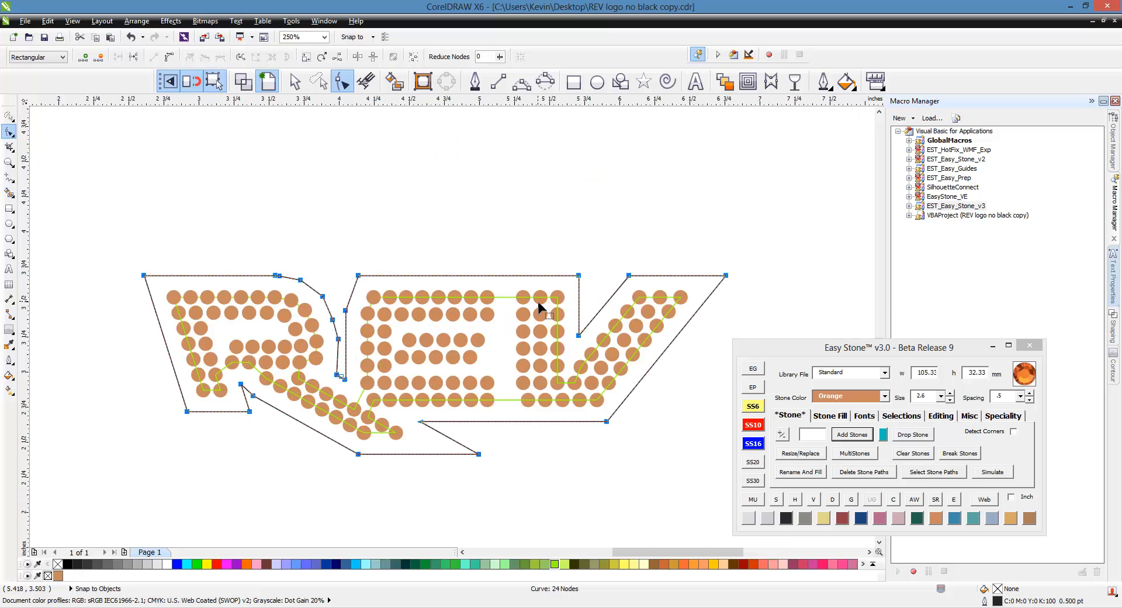
- Add orange SS6 stones along the simplified outer contour, undo them, and reselect the contour
click(866, 440)
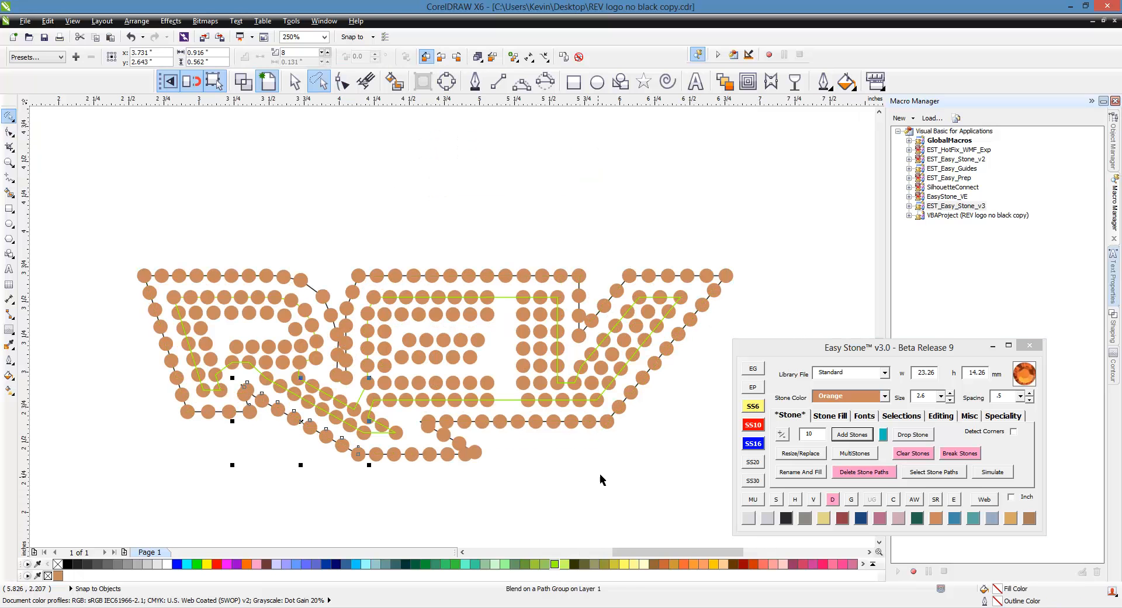
click(490, 312)
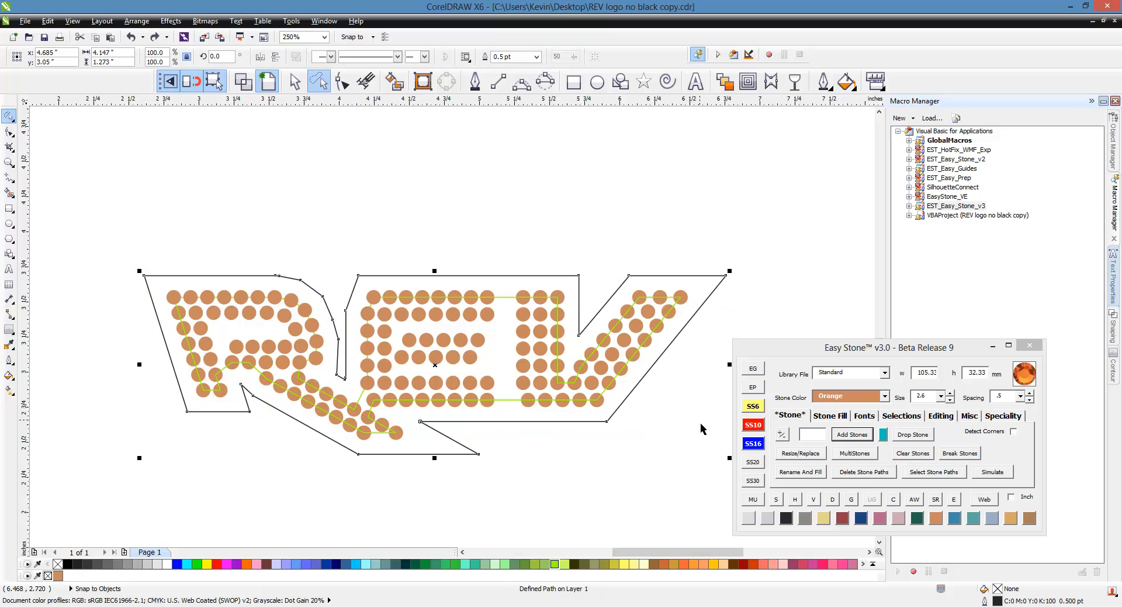
- Set the stone color to Crystal, add SS6 stones along the outer contour, and undo the added stones
click(755, 523)
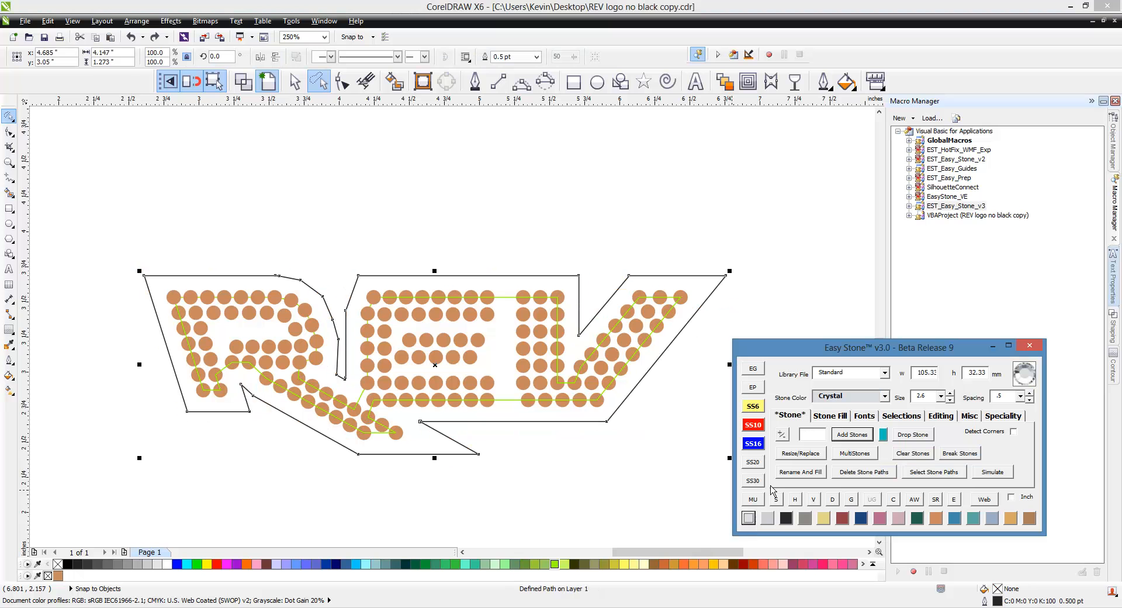
click(861, 438)
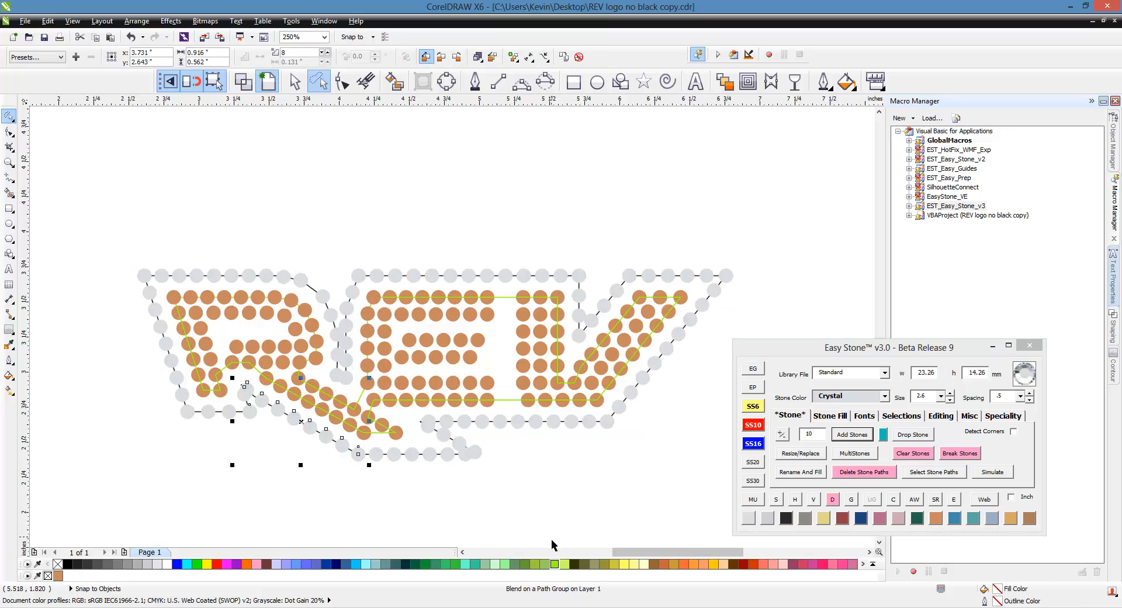
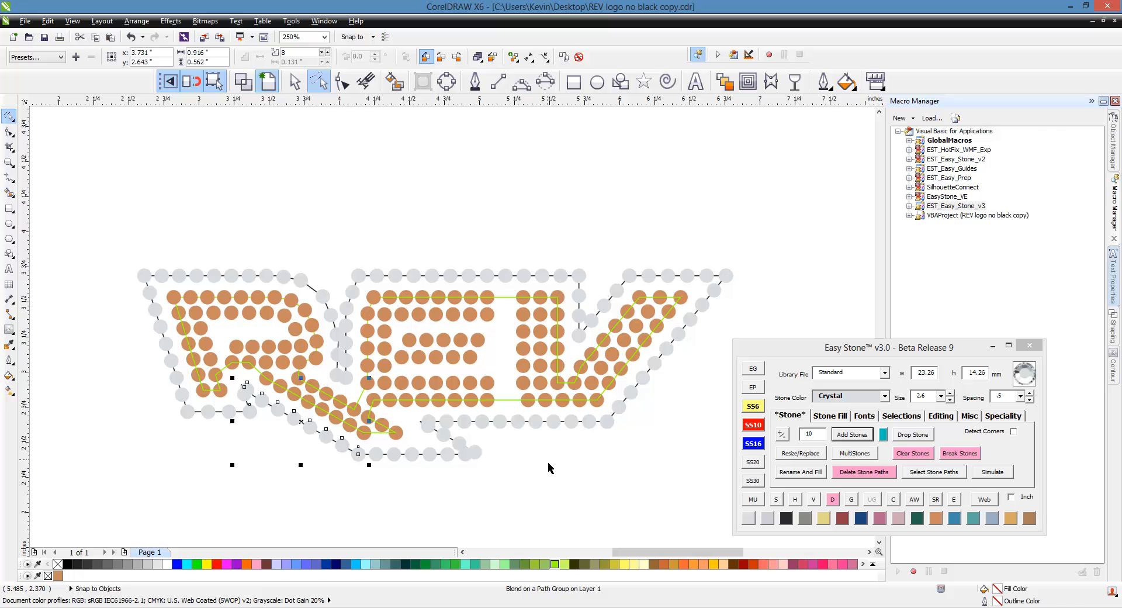
key(Delete)
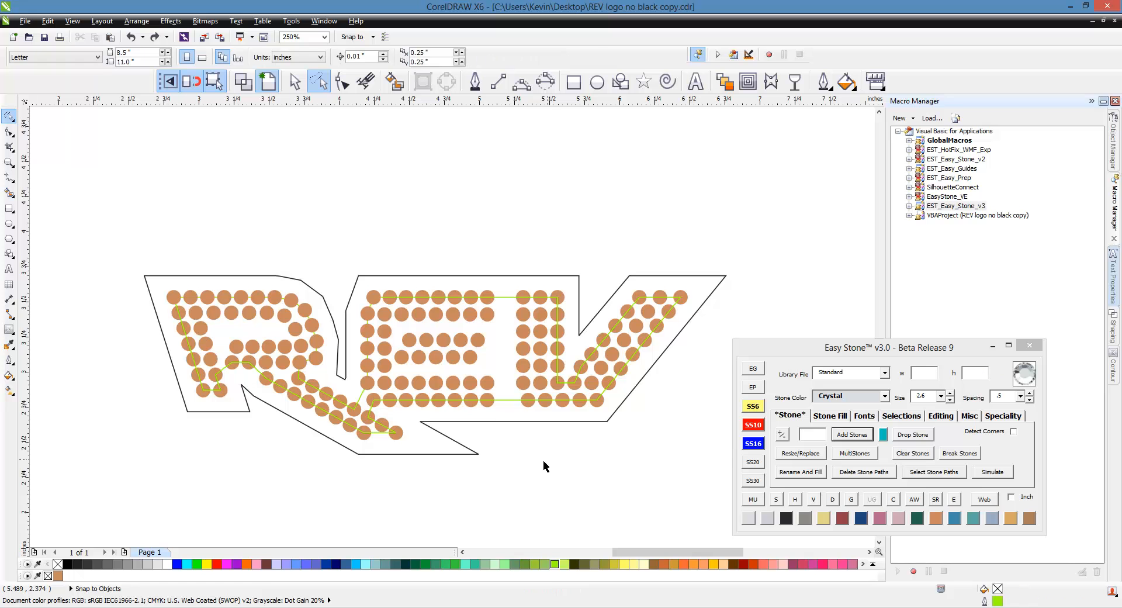
- Add Crystal SS6 stones along the outer contour again and delete their stone paths
click(438, 431)
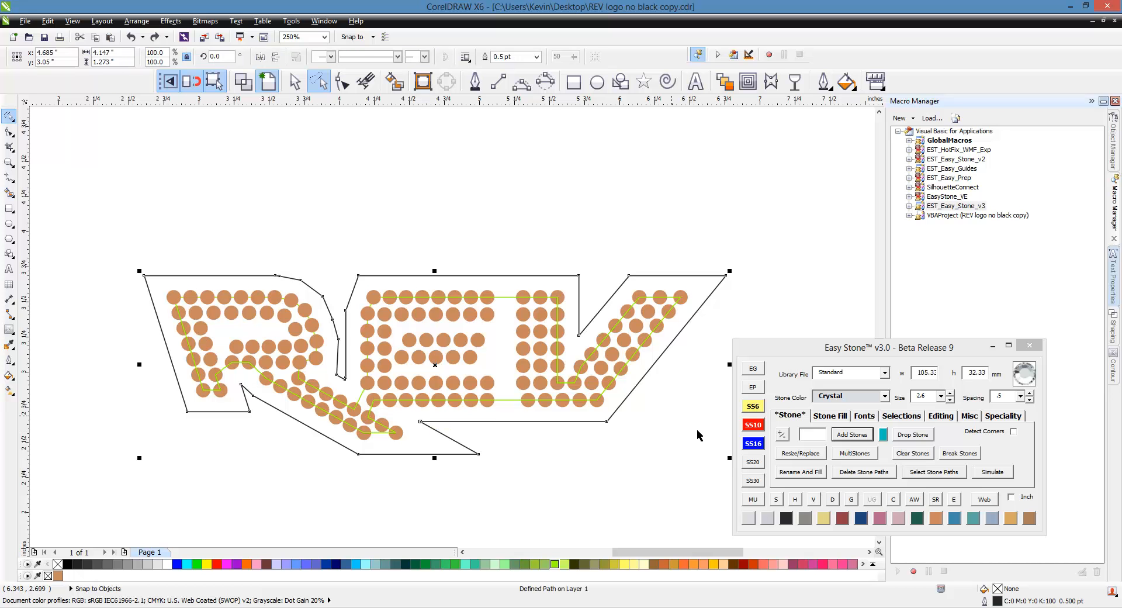
click(854, 437)
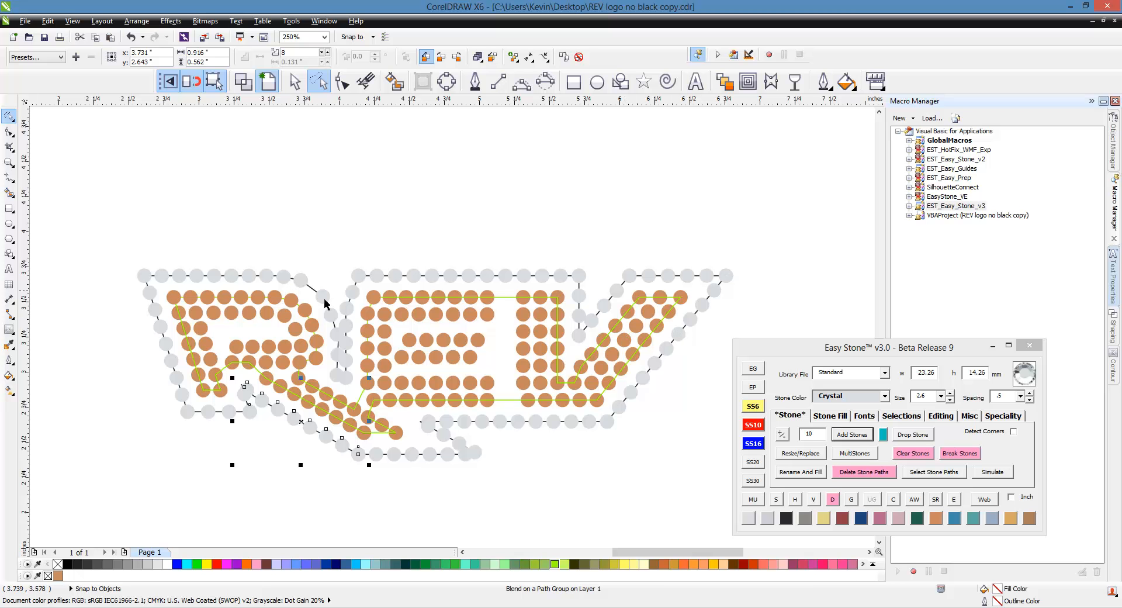
click(865, 471)
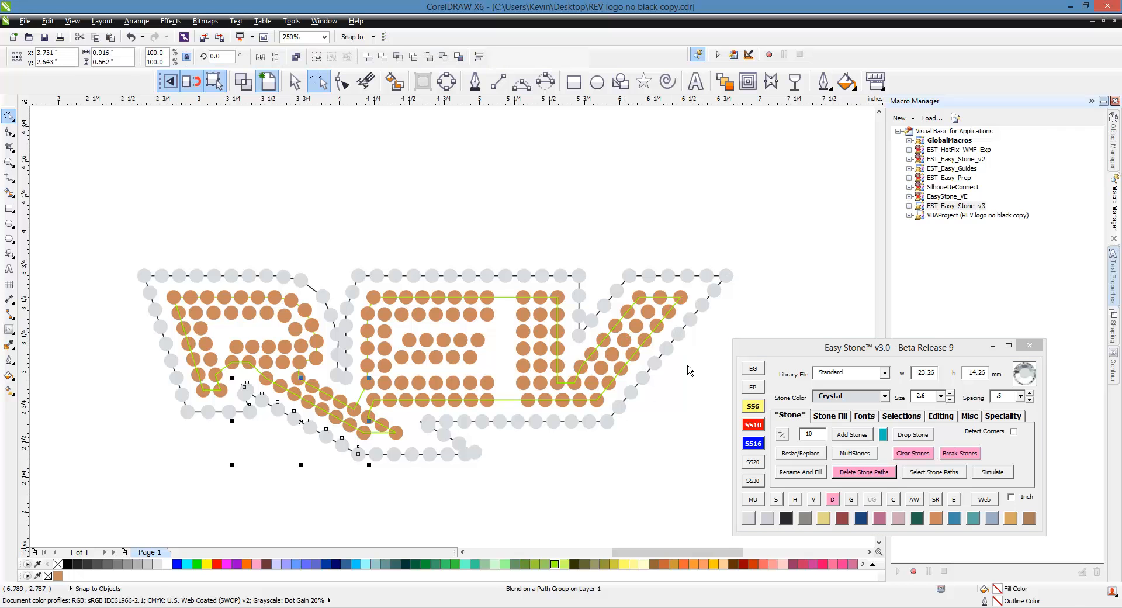
- Select the entire REV design with the Pick tool and delete the remaining stone paths of the outer contour
click(252, 367)
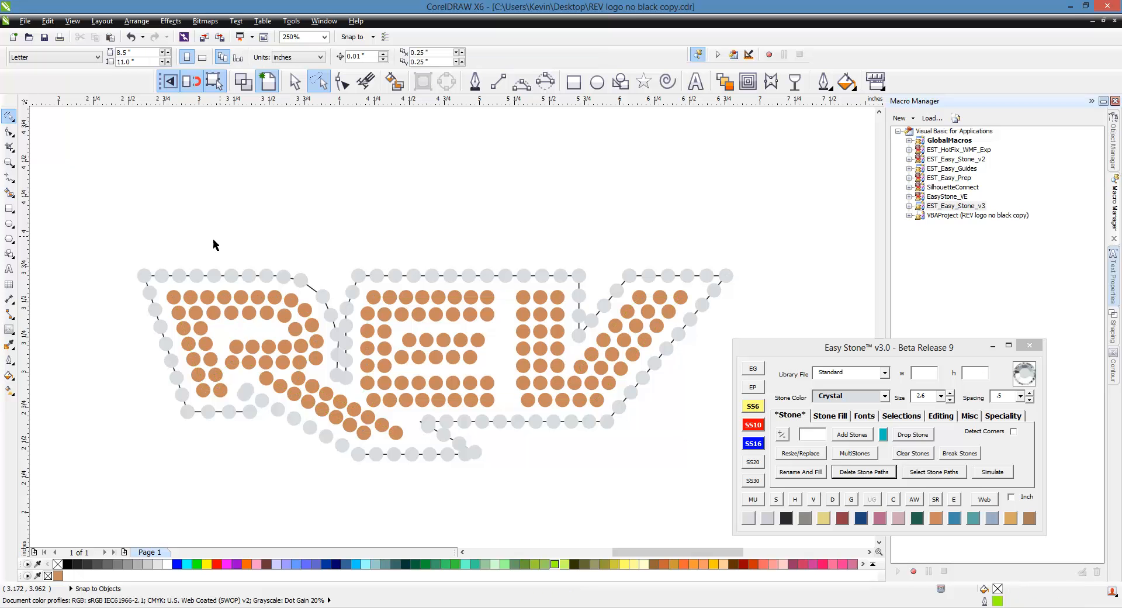
mouse_move(118, 206)
mouse_down()
mouse_move(465, 368)
mouse_move(608, 455)
mouse_up()
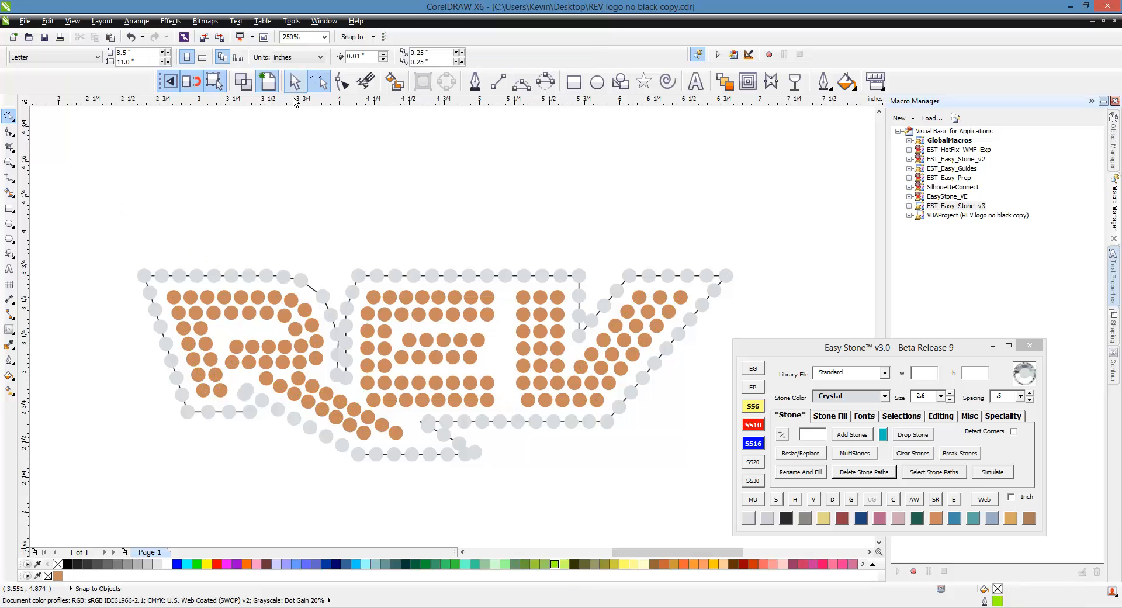
click(294, 82)
drag(105, 202, 690, 462)
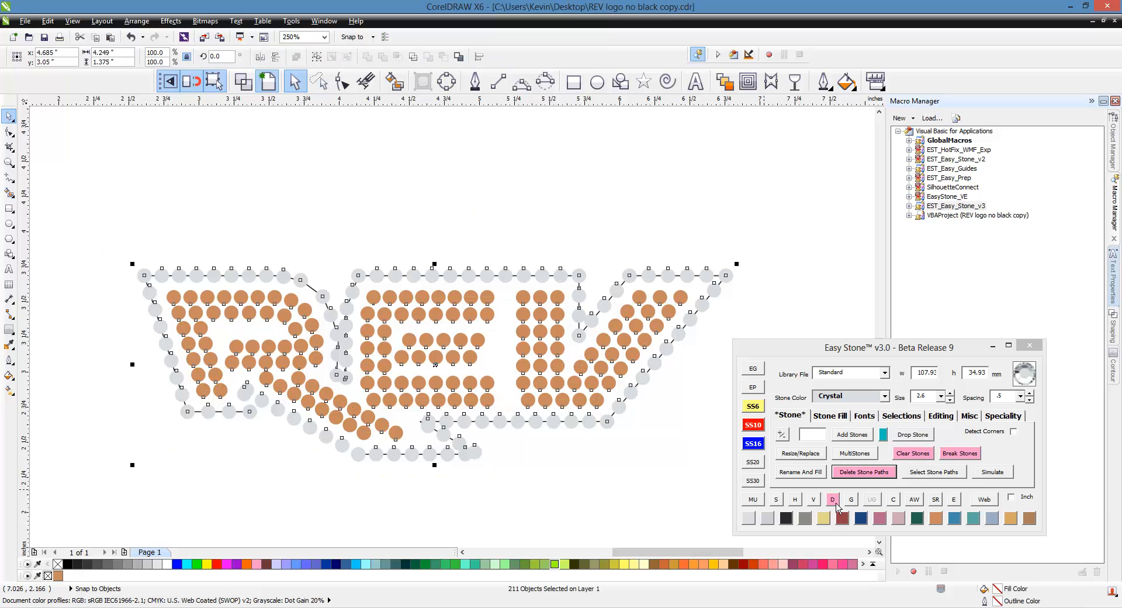
click(556, 492)
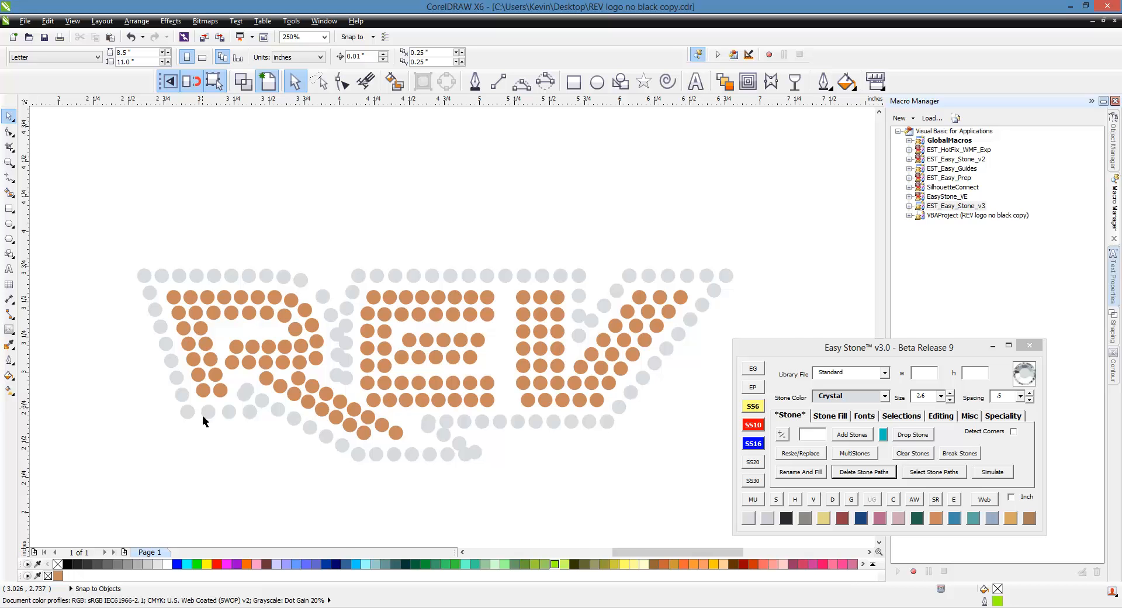
- Delete the surplus Crystal stones on the R side of the crowded column between the R and the E
scroll(352, 348, up, 2)
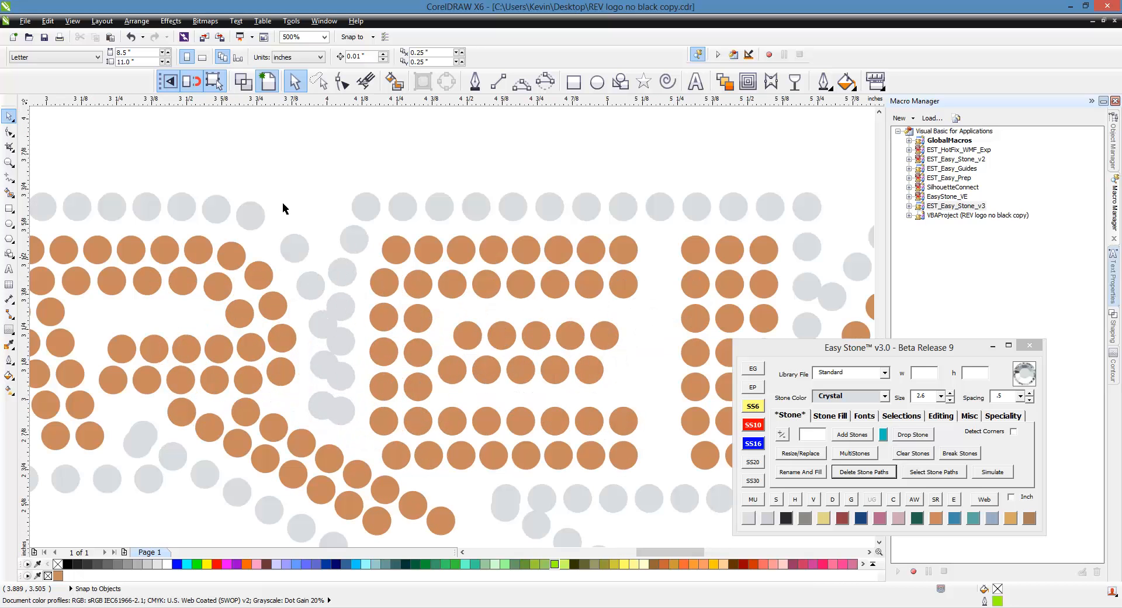
click(321, 405)
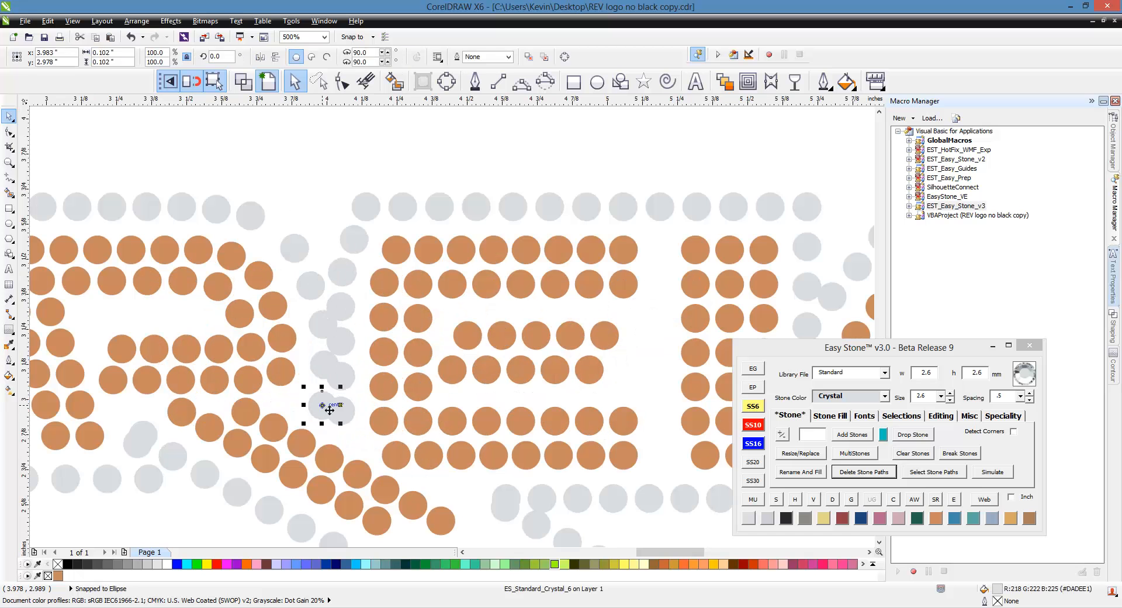
key(Delete)
click(320, 366)
key(Delete)
key(Delete)
click(308, 290)
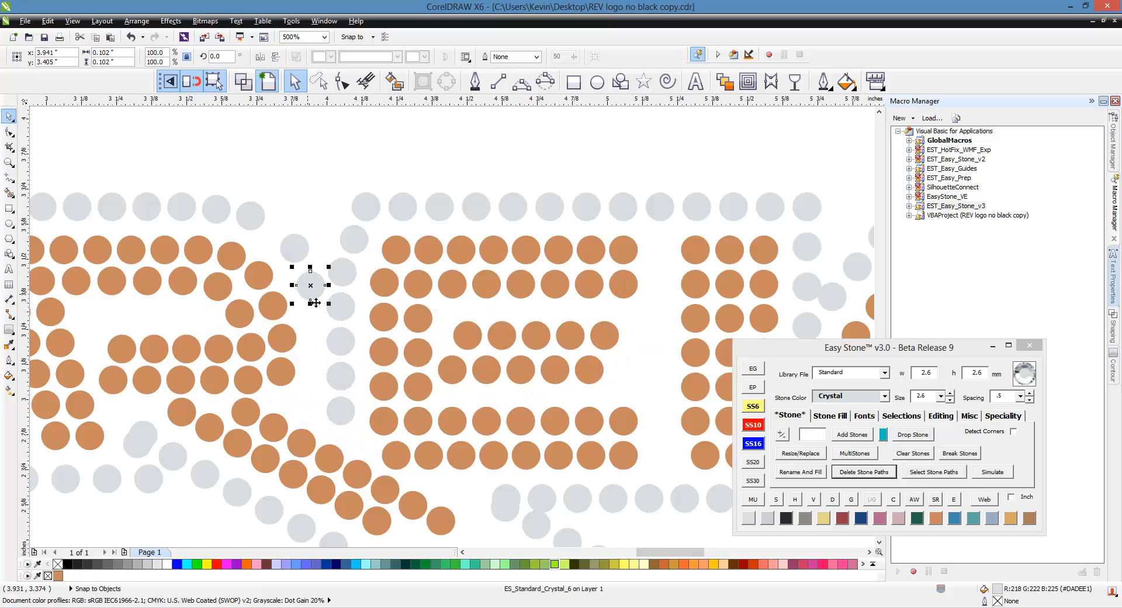
key(Delete)
- Select the column of five Crystal stones between the R and the E and move it about 0.03 inches toward the R
scroll(313, 327, up, 1)
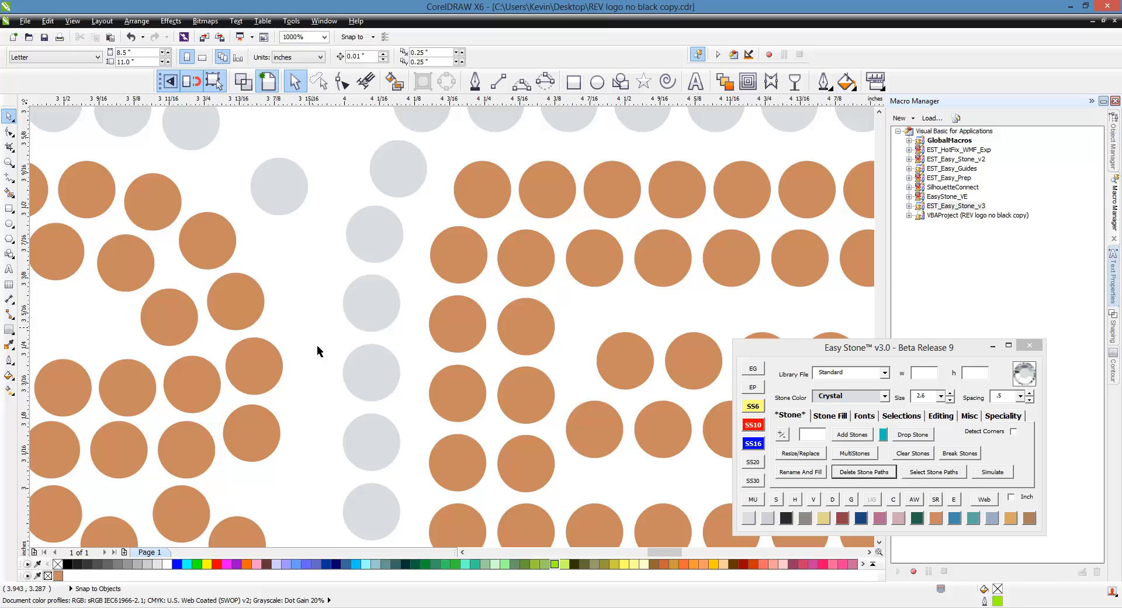
click(369, 501)
shift+click(365, 446)
shift+click(361, 390)
shift+click(374, 312)
shift+click(384, 261)
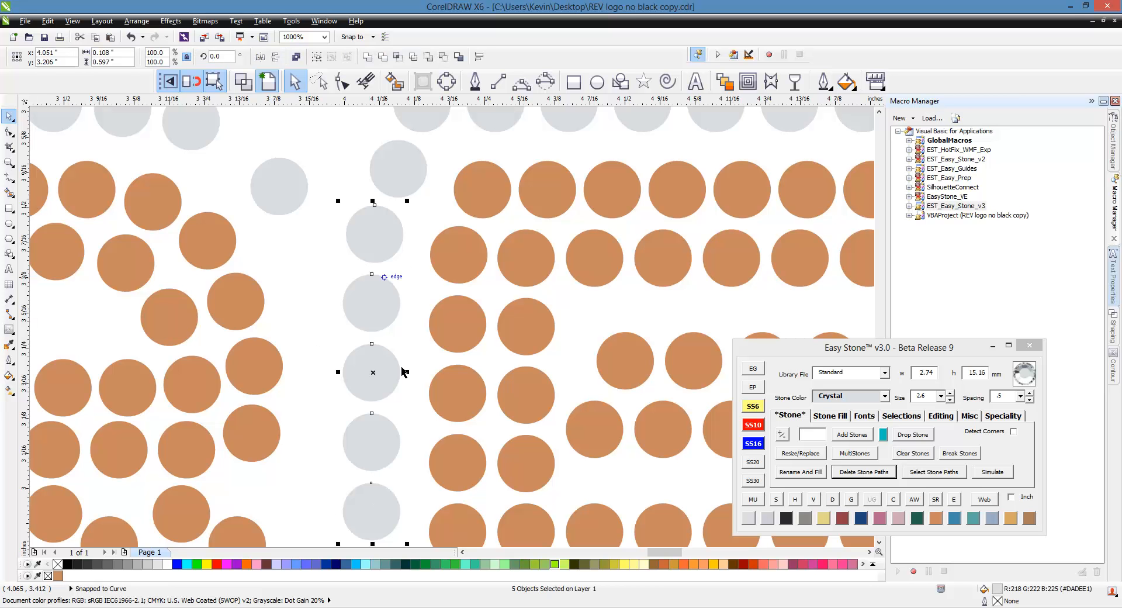
drag(351, 386, 348, 384)
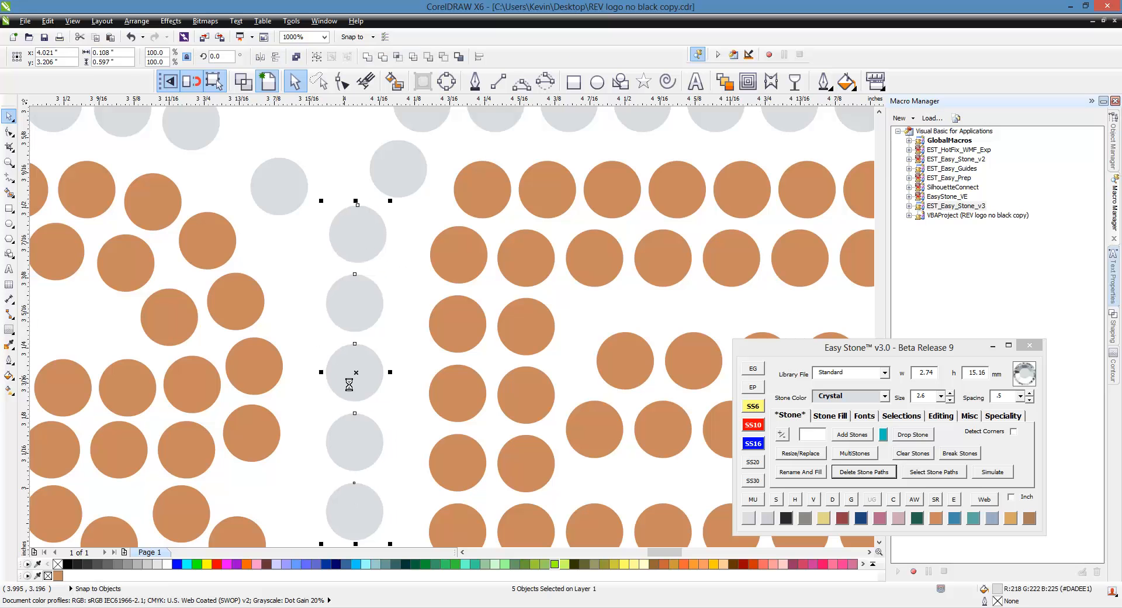
scroll(351, 385, up, 2)
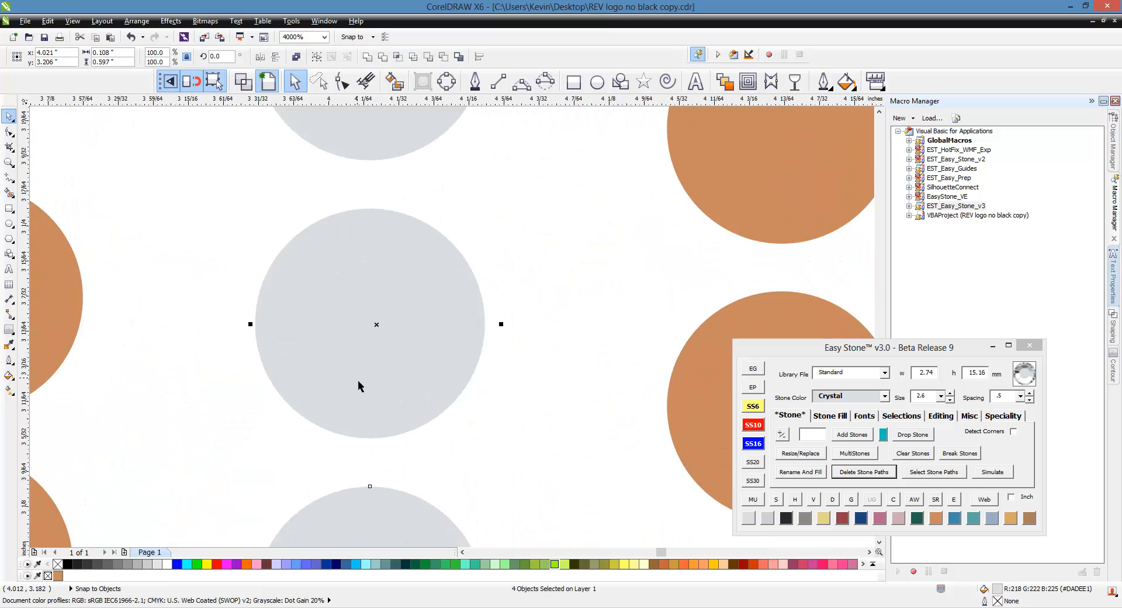
click(328, 372)
scroll(329, 369, down, 2)
click(296, 354)
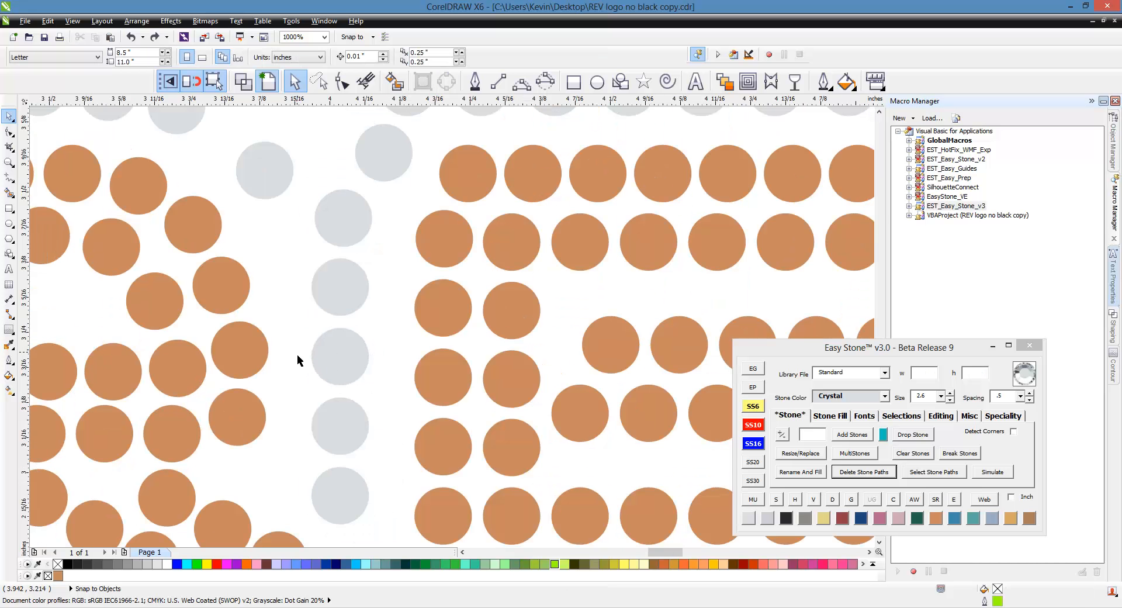
- Reposition Crystal stones to form a diagonal around the upper-left corner of the E
scroll(297, 354, down, 1)
scroll(321, 298, up, 3)
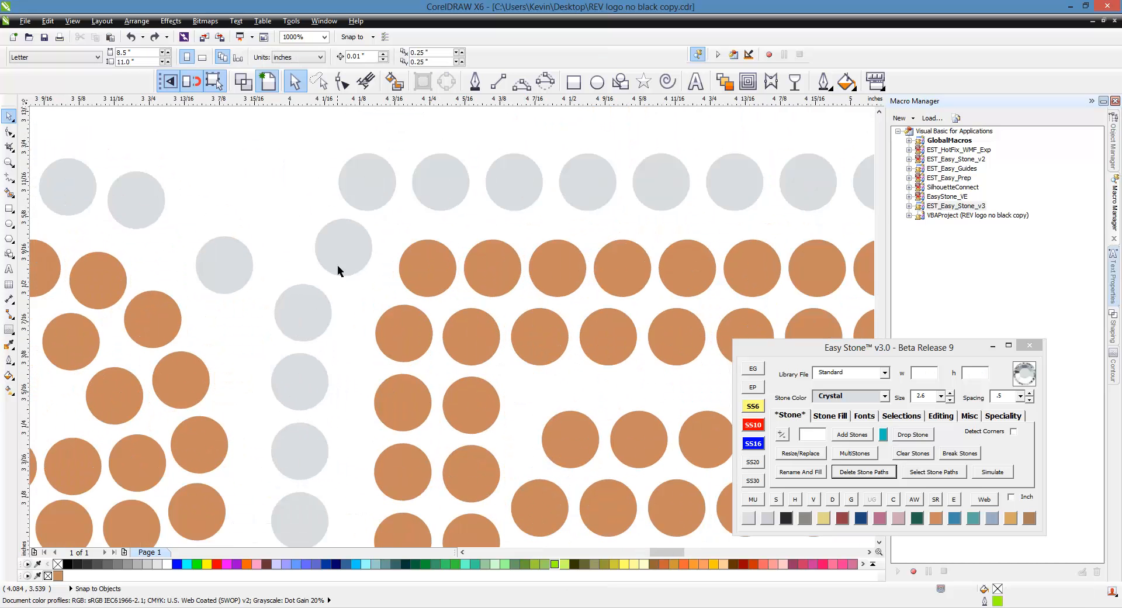
click(337, 259)
drag(338, 259, 437, 188)
scroll(427, 187, down, 2)
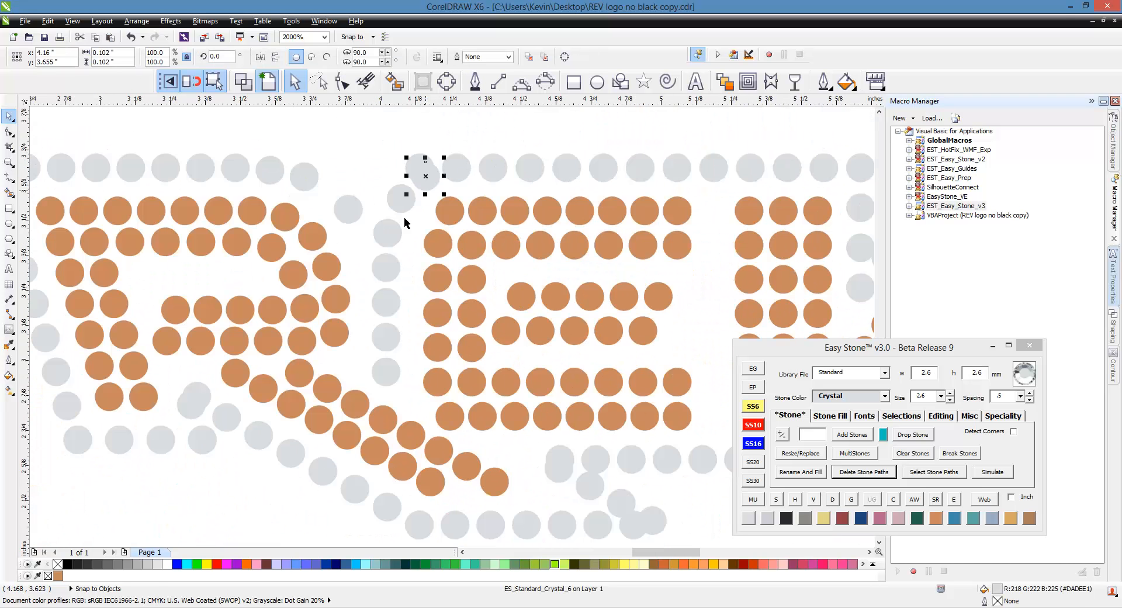
click(363, 174)
- Select the whole REV design and run the overlap check to delete overlapping stones
scroll(364, 175, down, 2)
drag(243, 174, 626, 355)
click(892, 499)
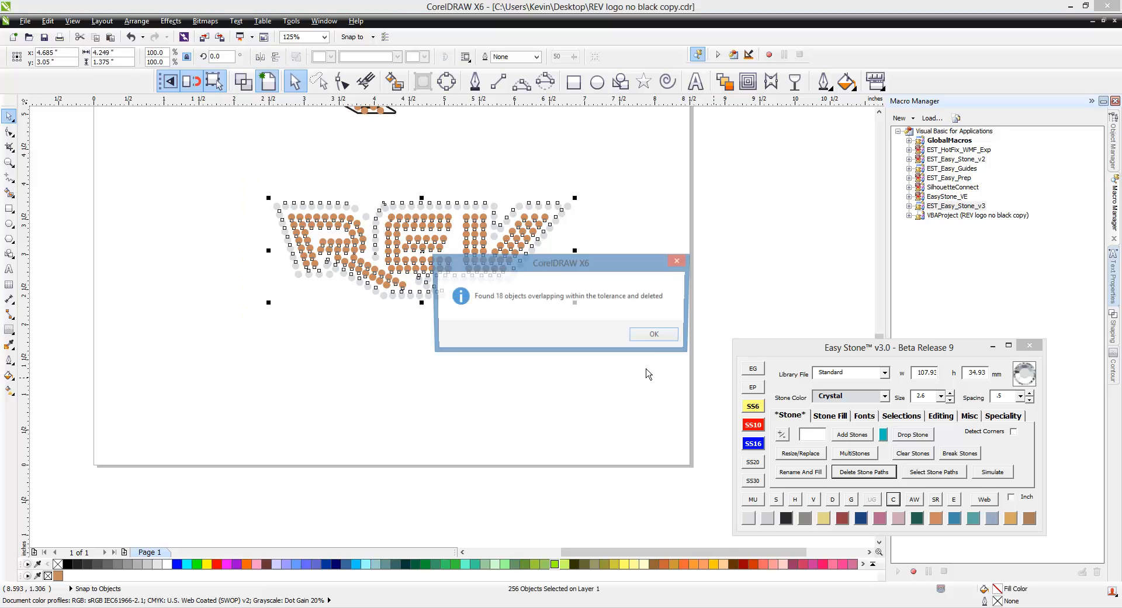
click(660, 336)
- Nudge the Crystal stones around the E's upper-left corner to even out their spacing
scroll(393, 204, up, 3)
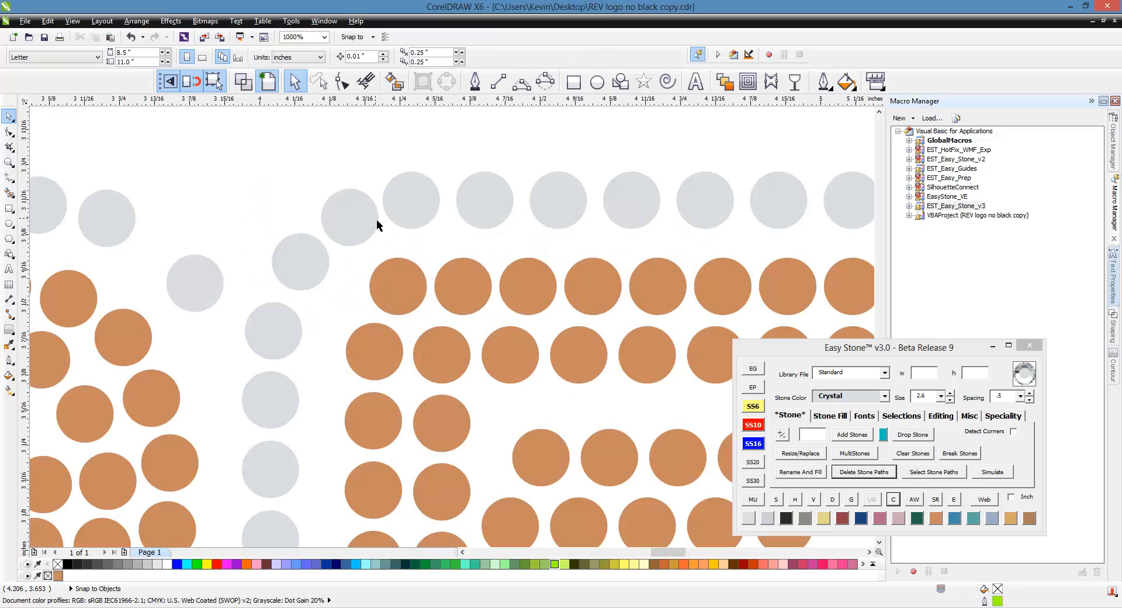
scroll(377, 224, up, 1)
click(349, 228)
drag(266, 301, 255, 304)
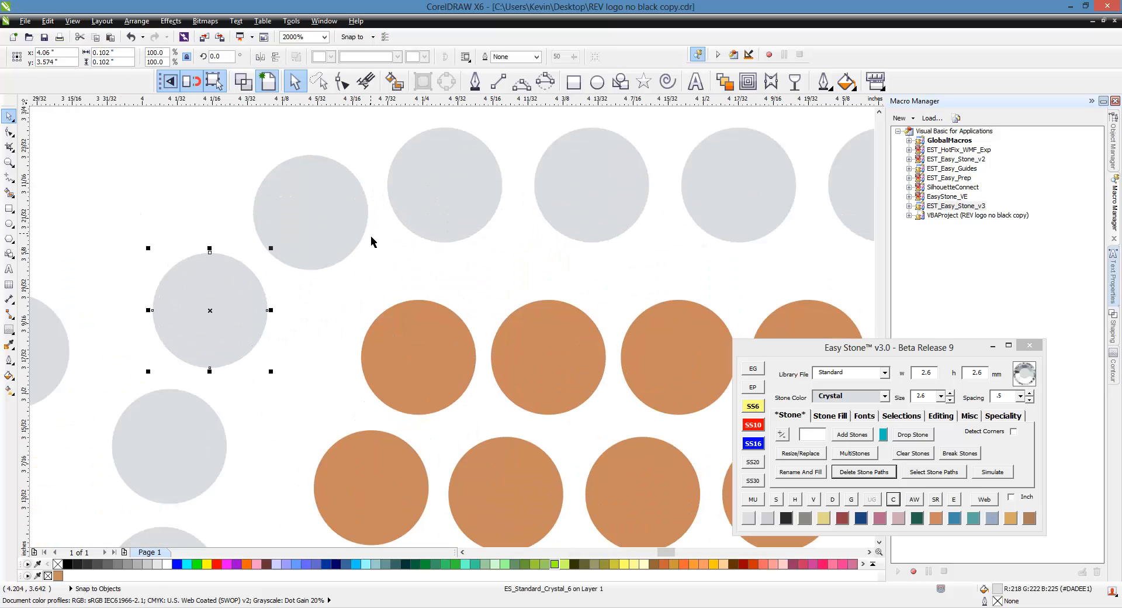
drag(352, 229, 344, 225)
drag(441, 225, 444, 218)
scroll(351, 219, down, 2)
click(341, 216)
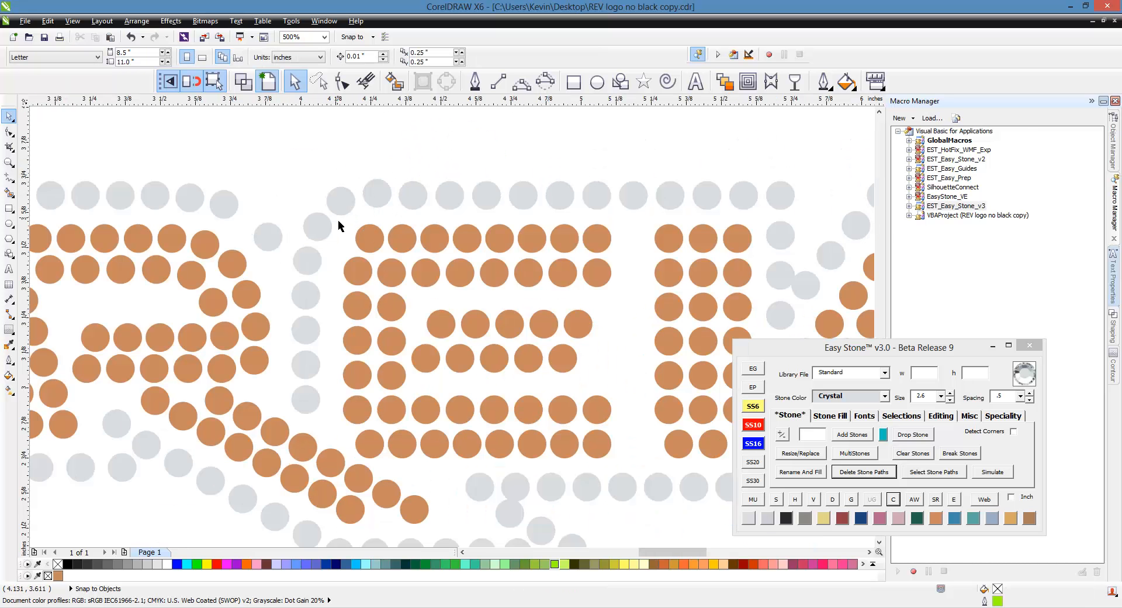
- Fill the gap between the R's shoulder and the E with an extra Crystal stone and even out the neighbouring stones
scroll(338, 220, down, 1)
scroll(524, 195, up, 1)
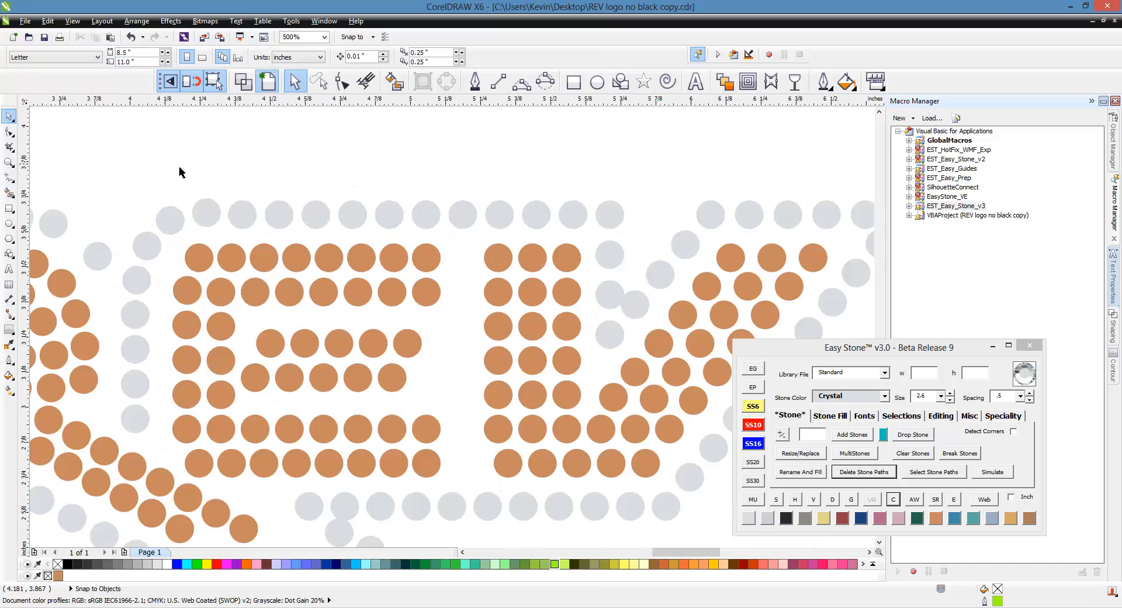
scroll(430, 193, down, 1)
scroll(261, 254, up, 3)
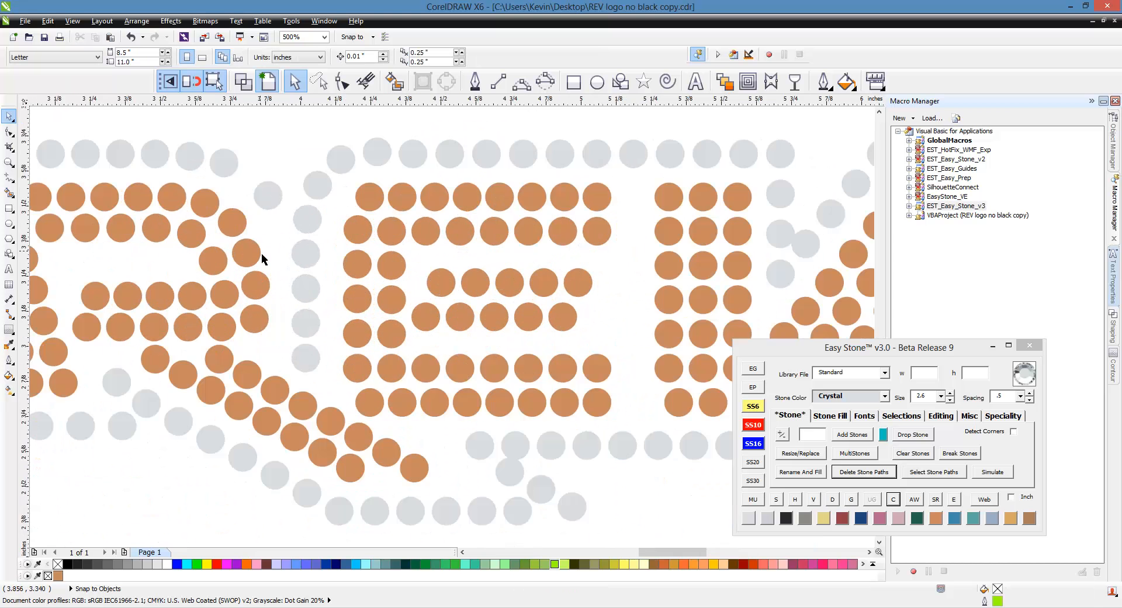
drag(303, 243, 257, 165)
drag(354, 222, 335, 253)
drag(212, 139, 221, 147)
scroll(401, 387, down, 2)
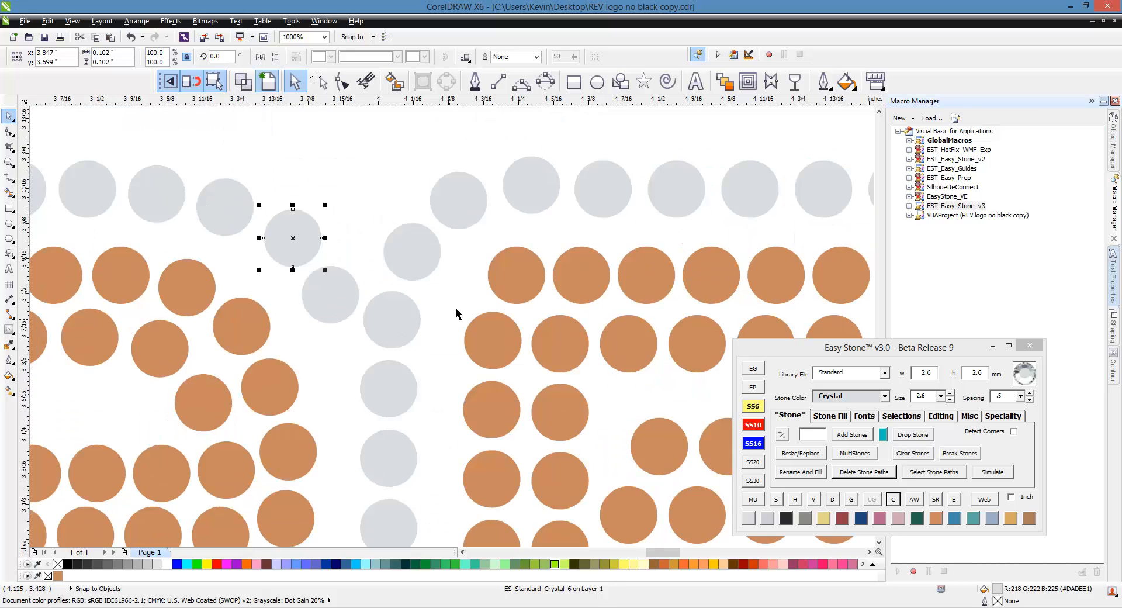
scroll(455, 307, down, 1)
key(Escape)
- Add a fifth Crystal stone to the short contour row beneath the R's left leg and distribute the row evenly horizontally
scroll(499, 300, down, 1)
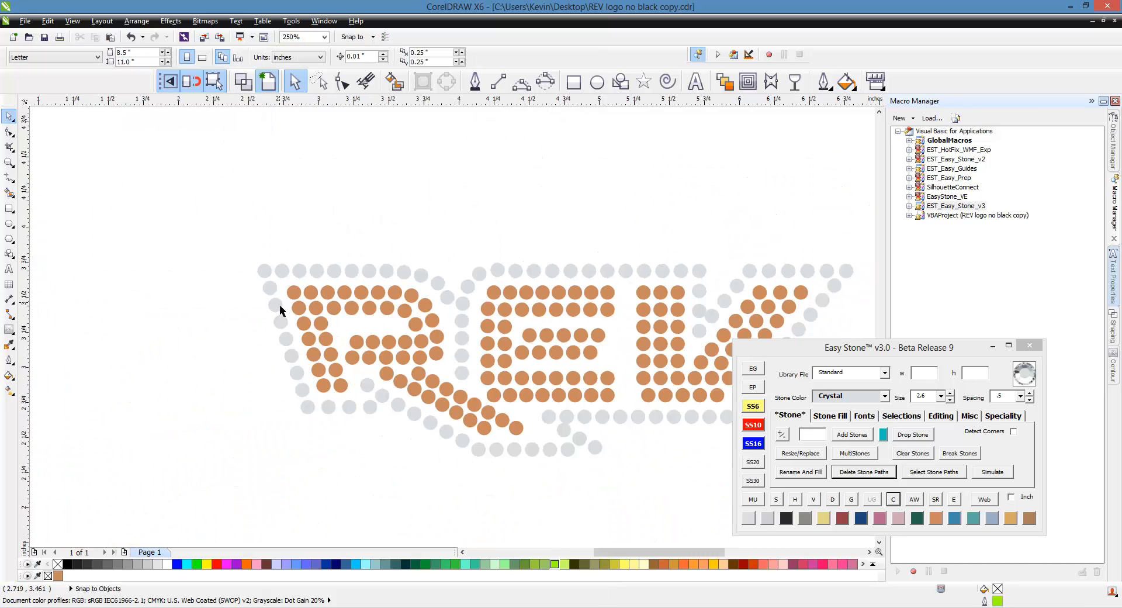
scroll(281, 309, up, 1)
scroll(208, 252, down, 1)
scroll(349, 406, up, 1)
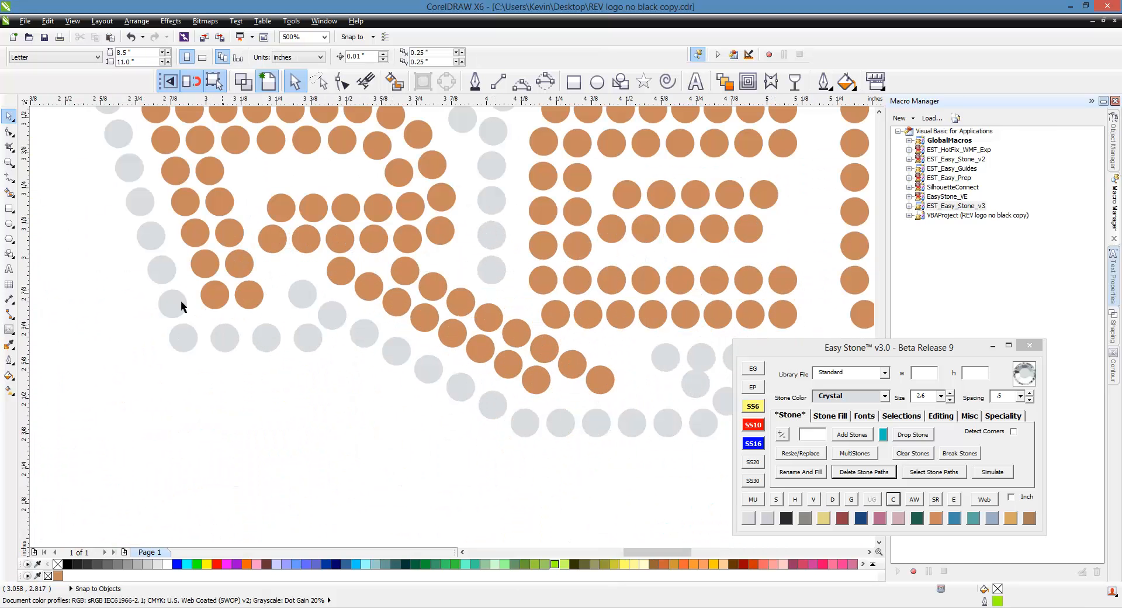
scroll(177, 300, down, 1)
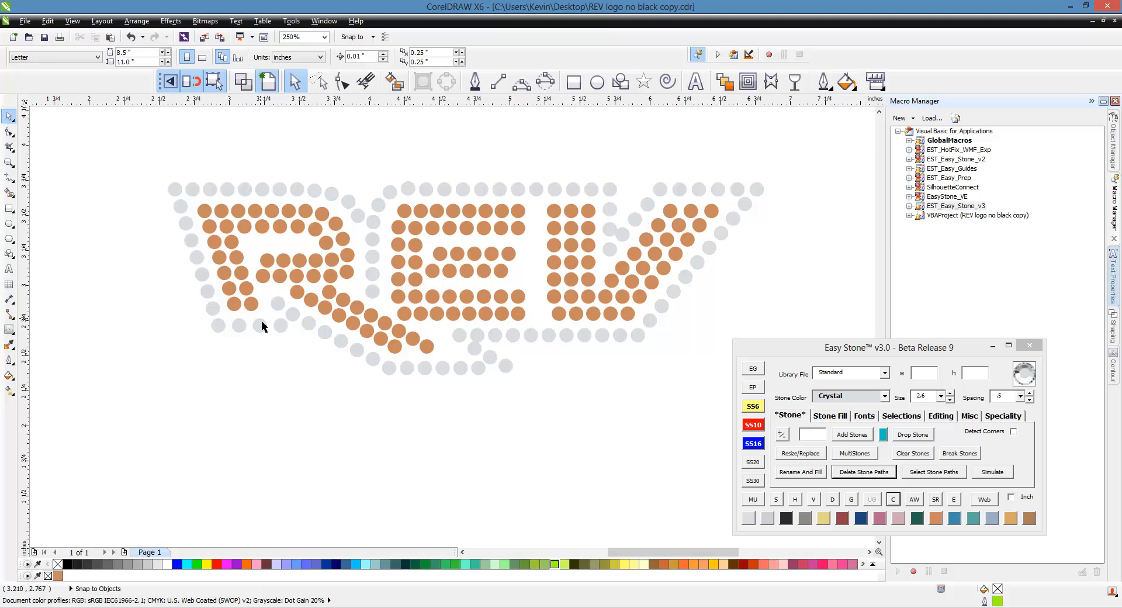
scroll(274, 326, up, 1)
scroll(222, 346, up, 1)
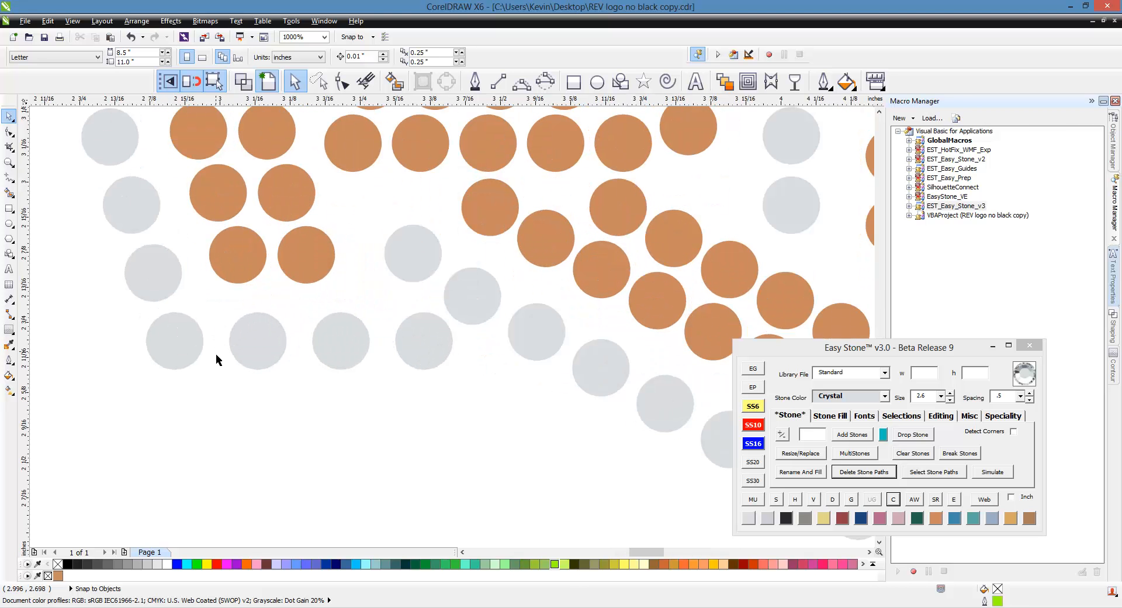
click(386, 340)
drag(120, 383, 475, 304)
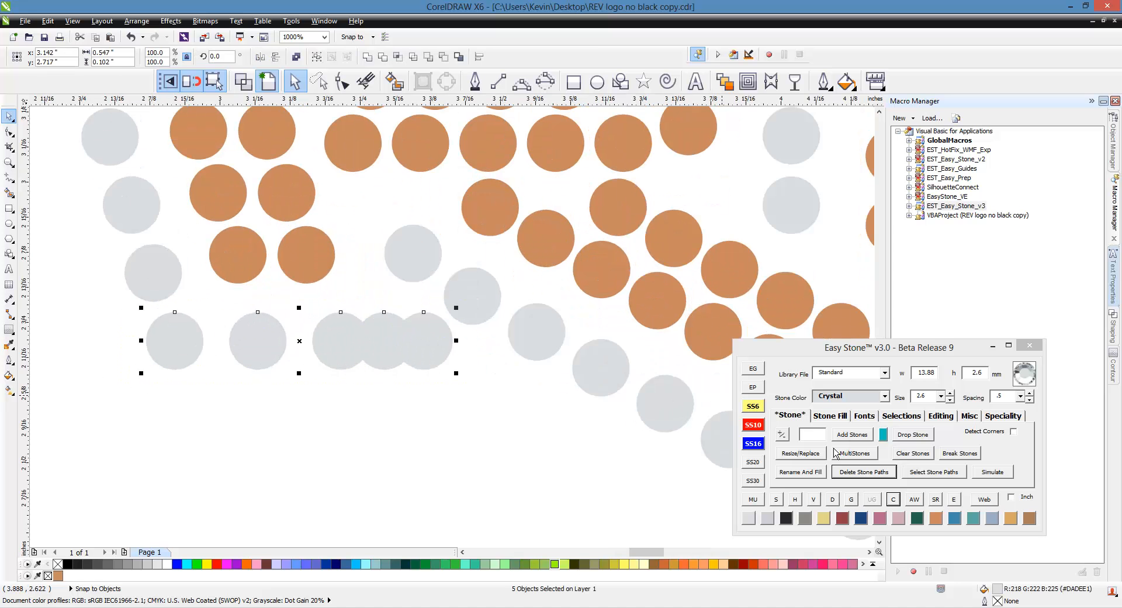
click(795, 499)
click(507, 499)
- Align the end stone beneath the R's slanted leg with the lower horizontal row of Crystal stones
scroll(261, 370, down, 1)
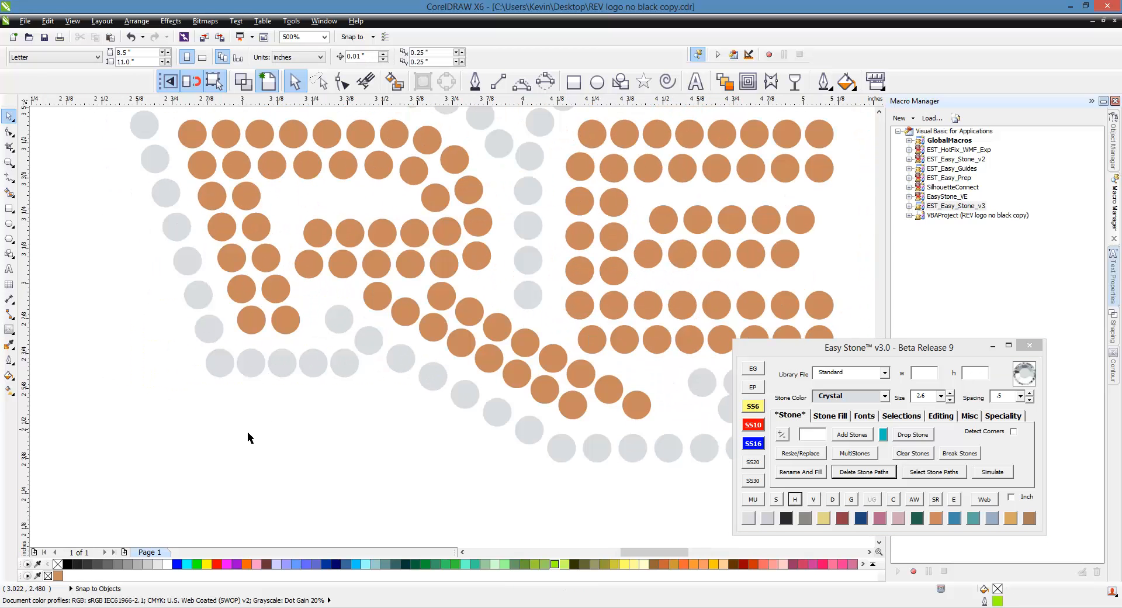
scroll(290, 385, down, 1)
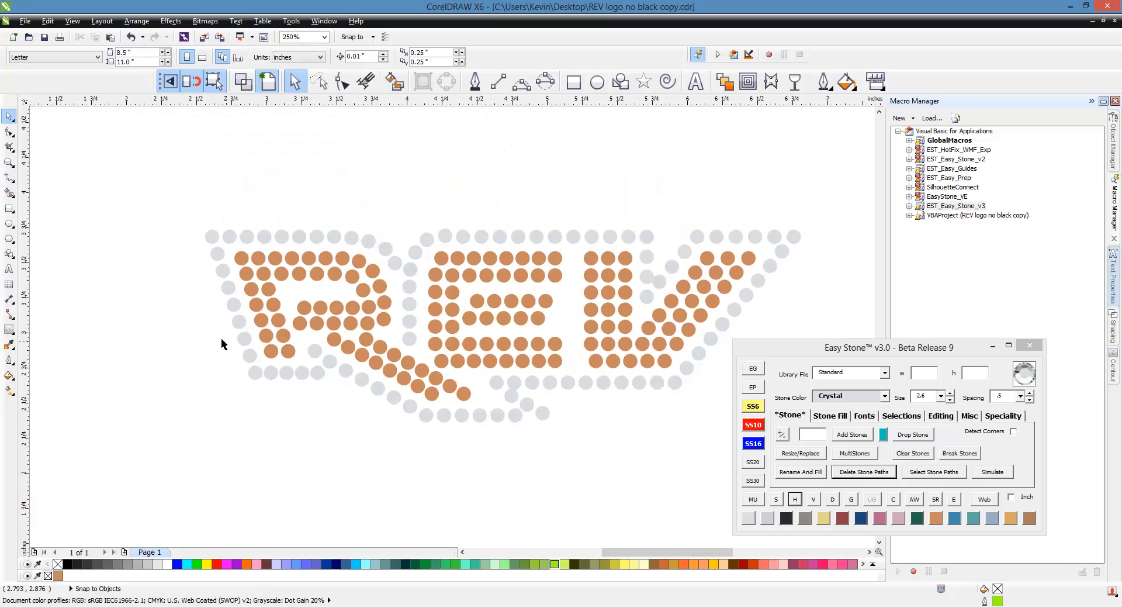
scroll(353, 383, up, 1)
scroll(205, 359, down, 1)
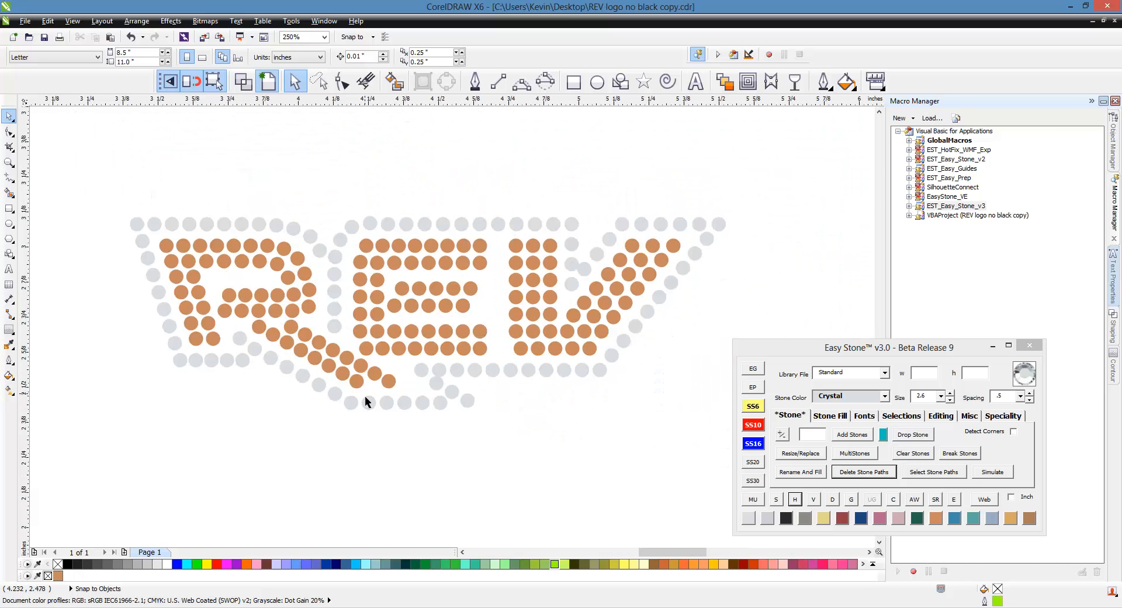
scroll(364, 395, up, 1)
scroll(538, 447, up, 1)
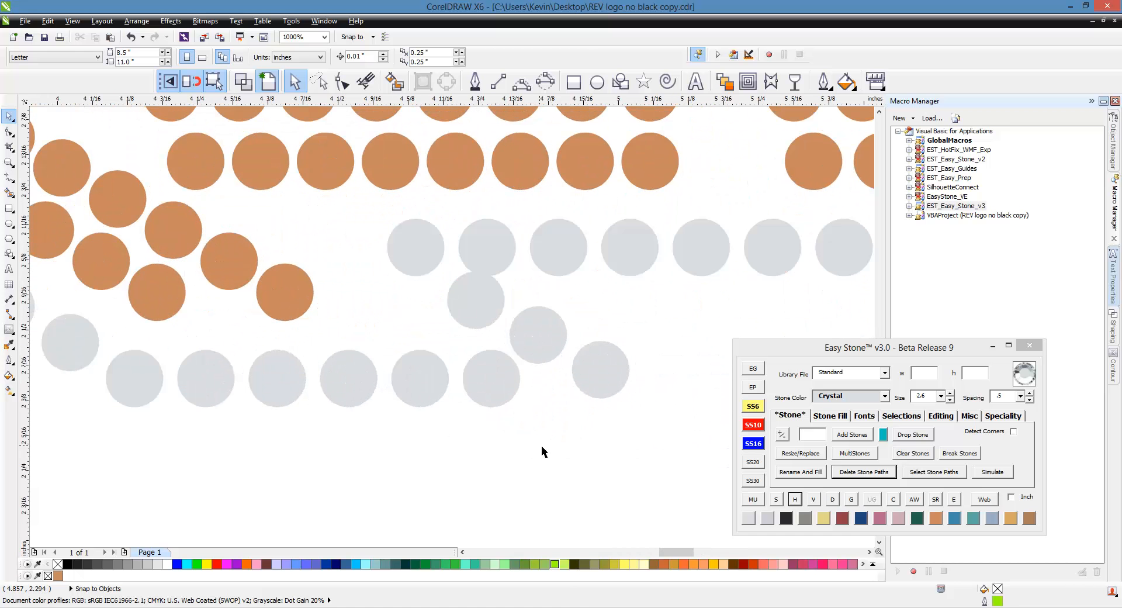
click(598, 377)
shift+click(498, 388)
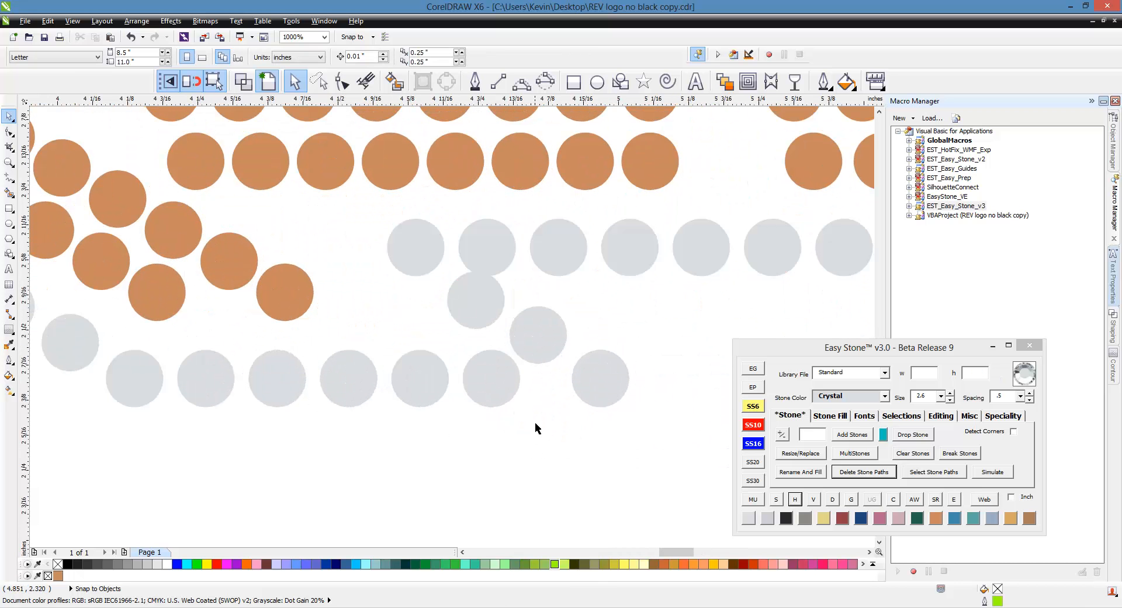
- Add a Crystal stone in the gap of the row beneath the R's slanted leg and distribute its eight stones horizontally
click(552, 378)
scroll(567, 386, down, 1)
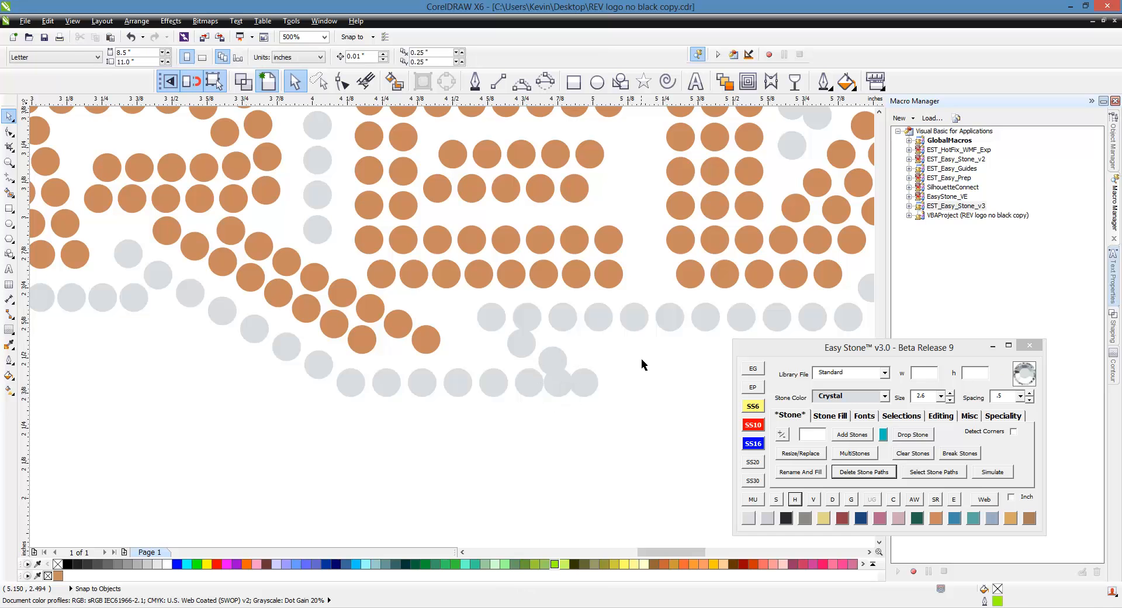
drag(642, 358, 327, 424)
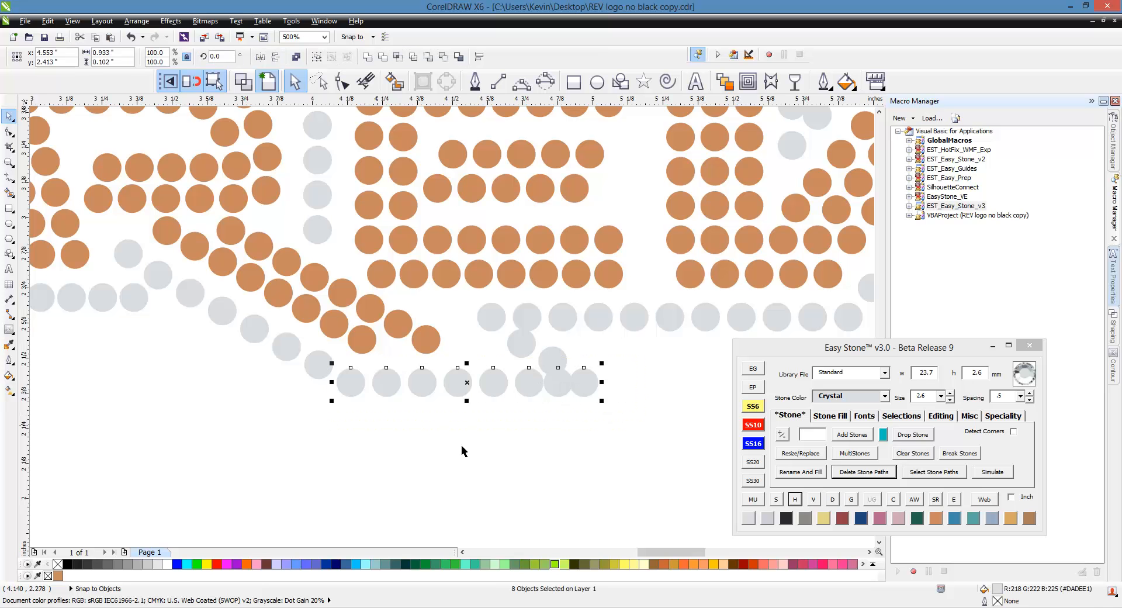
click(804, 502)
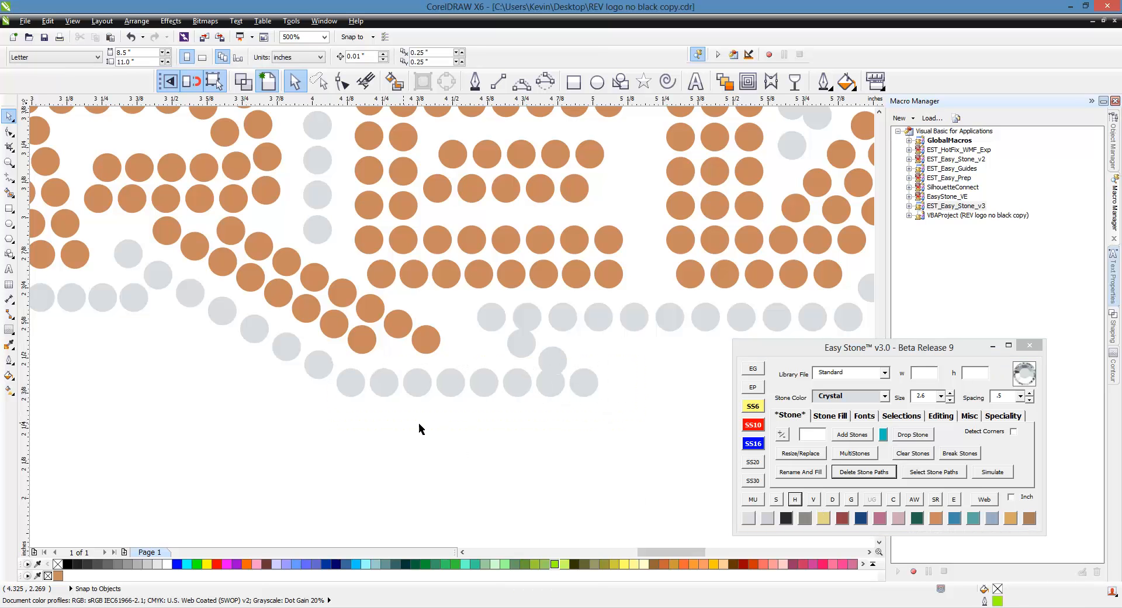
scroll(573, 340, up, 1)
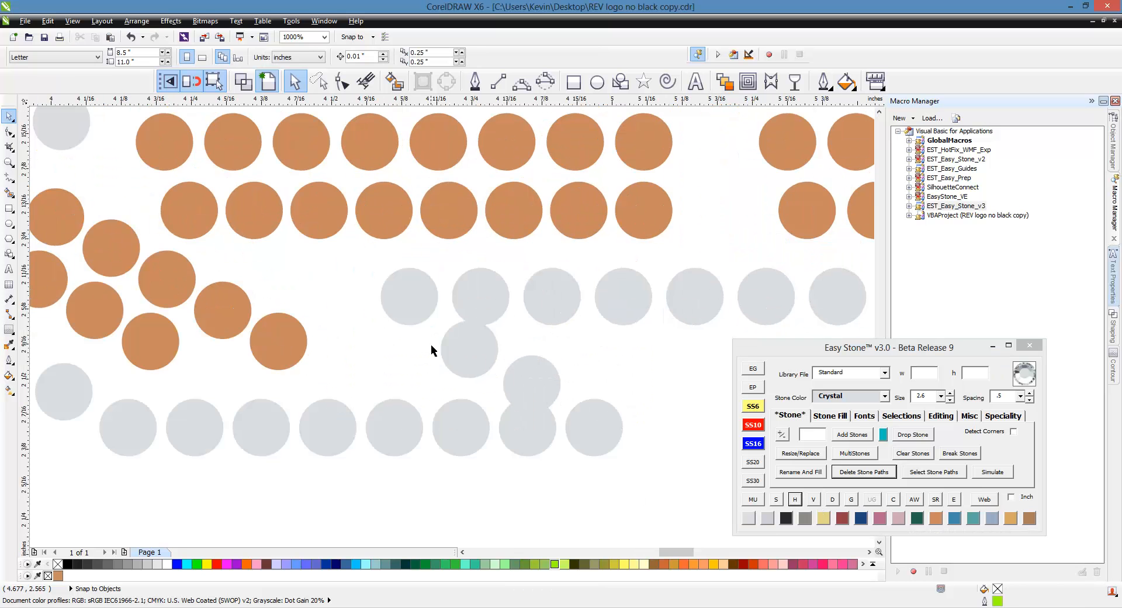
- Delete one of the two loose Crystal stones beneath the E and move the other between the two contour rows, at about X 4.83, Y 2.54 in
scroll(494, 362, up, 1)
click(458, 363)
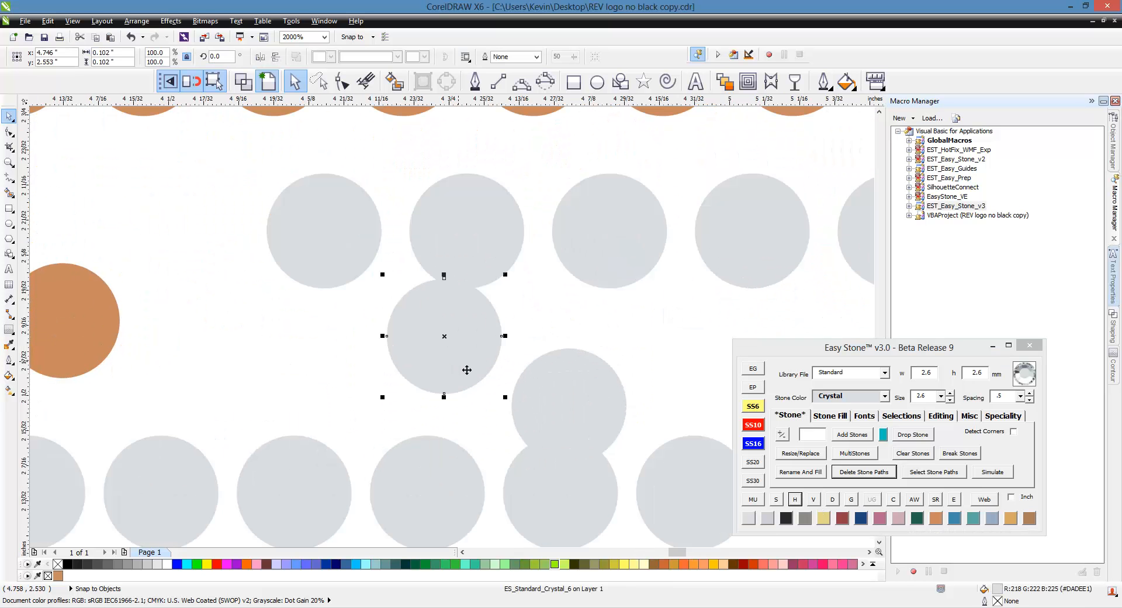
key(Delete)
drag(547, 389, 499, 341)
scroll(279, 320, down, 1)
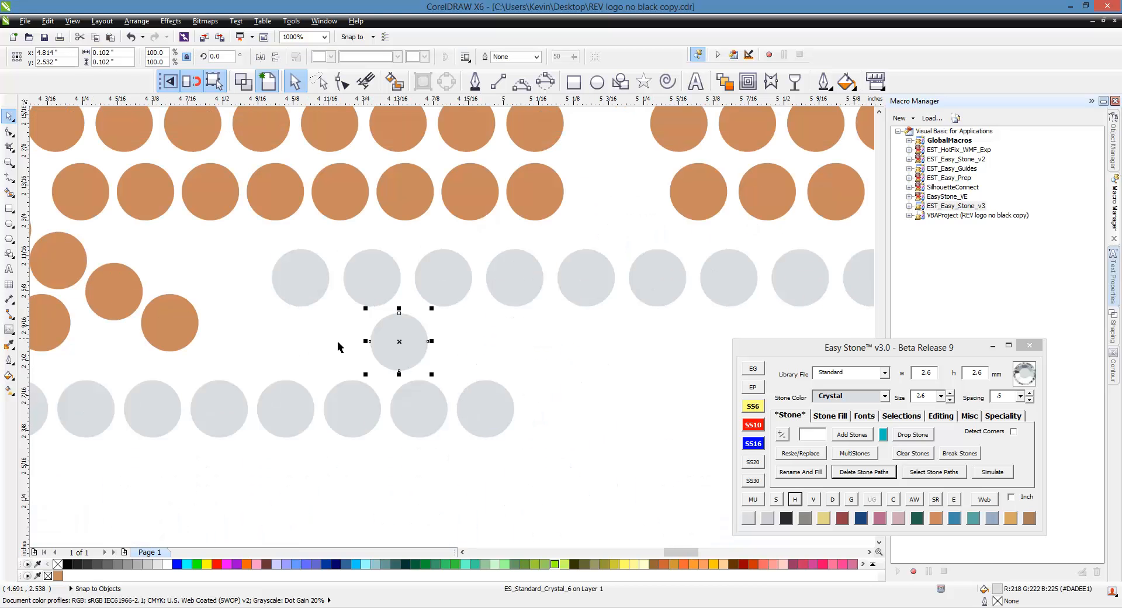
scroll(398, 355, up, 1)
mouse_move(414, 360)
mouse_down()
mouse_move(447, 362)
mouse_move(430, 355)
mouse_up()
scroll(393, 363, down, 2)
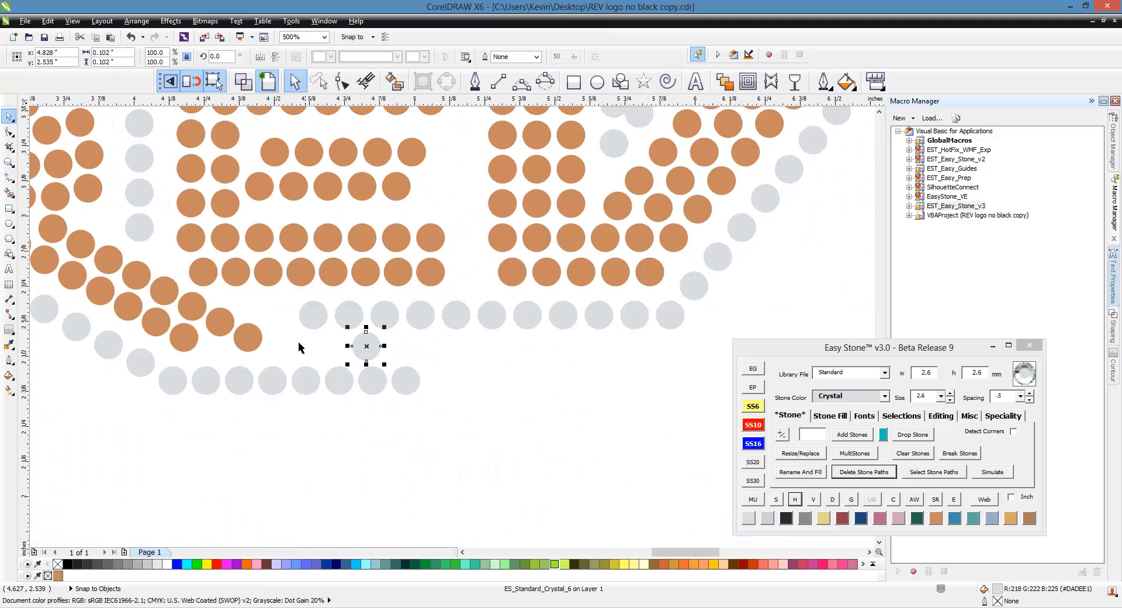
click(298, 342)
scroll(298, 444, down, 1)
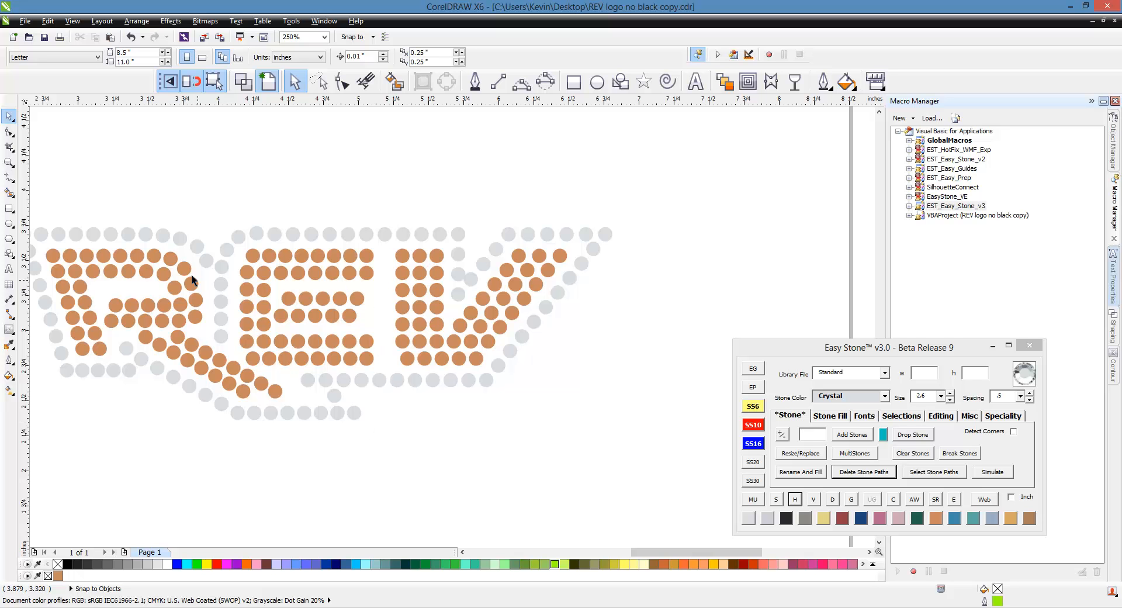
- Place a copy of a top contour stone in the gap between the E and V as a spacer, at about X 5.21, Y 3.53 in
scroll(370, 267, up, 2)
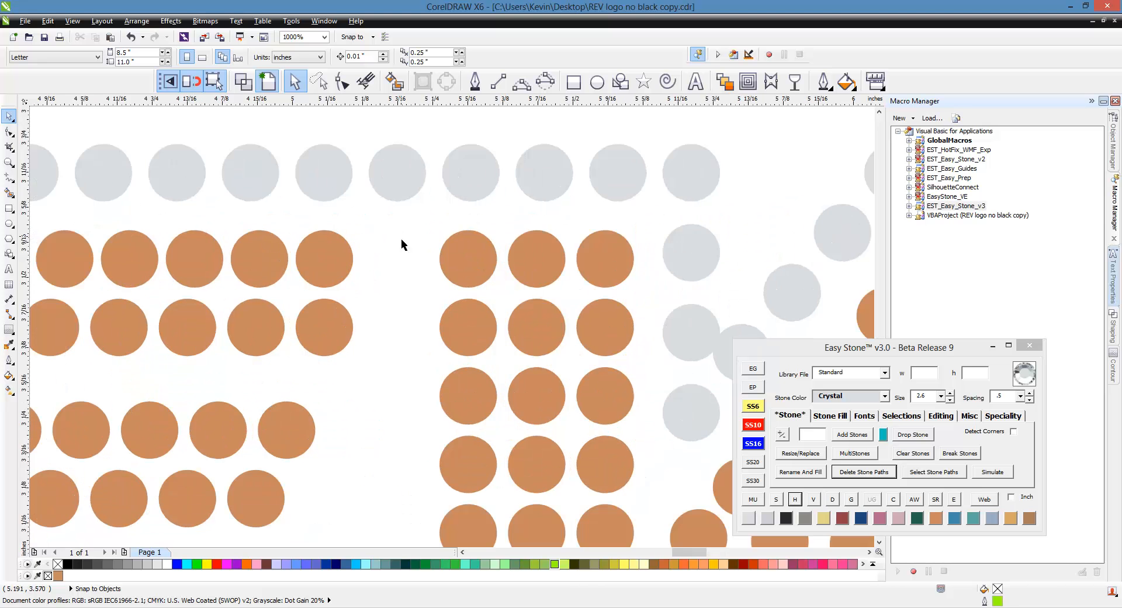
scroll(377, 183, up, 1)
drag(397, 179, 420, 354)
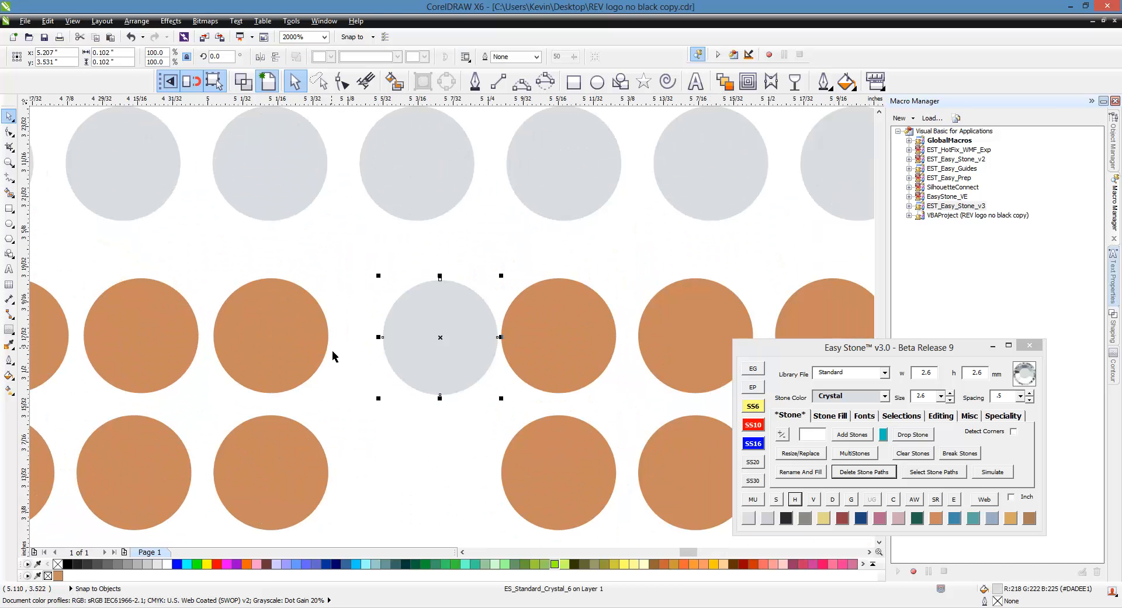
scroll(352, 344, down, 1)
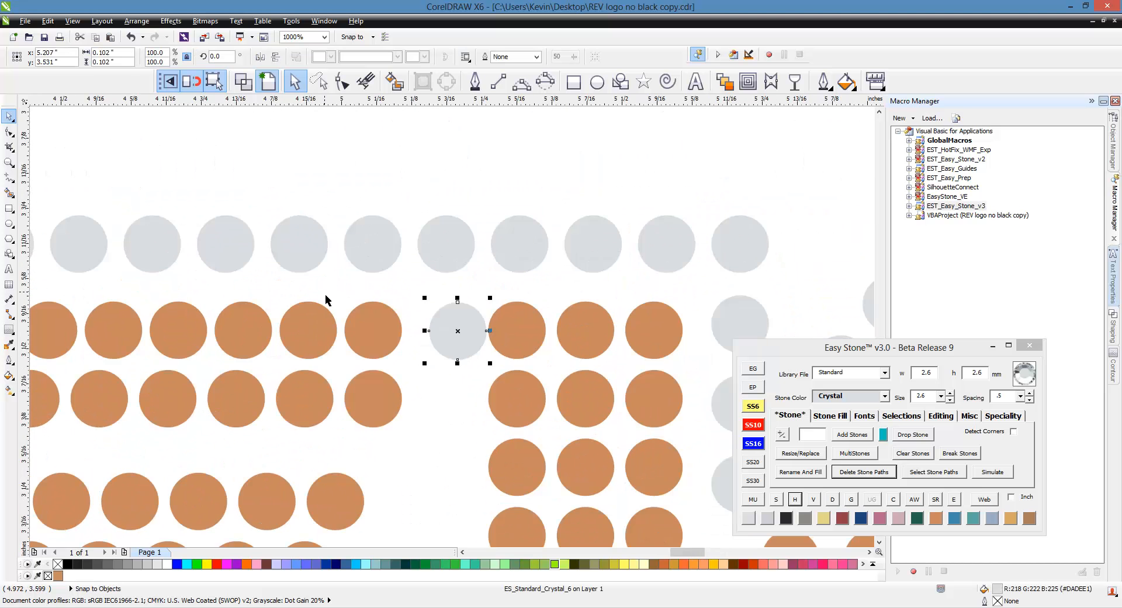
scroll(332, 295, up, 1)
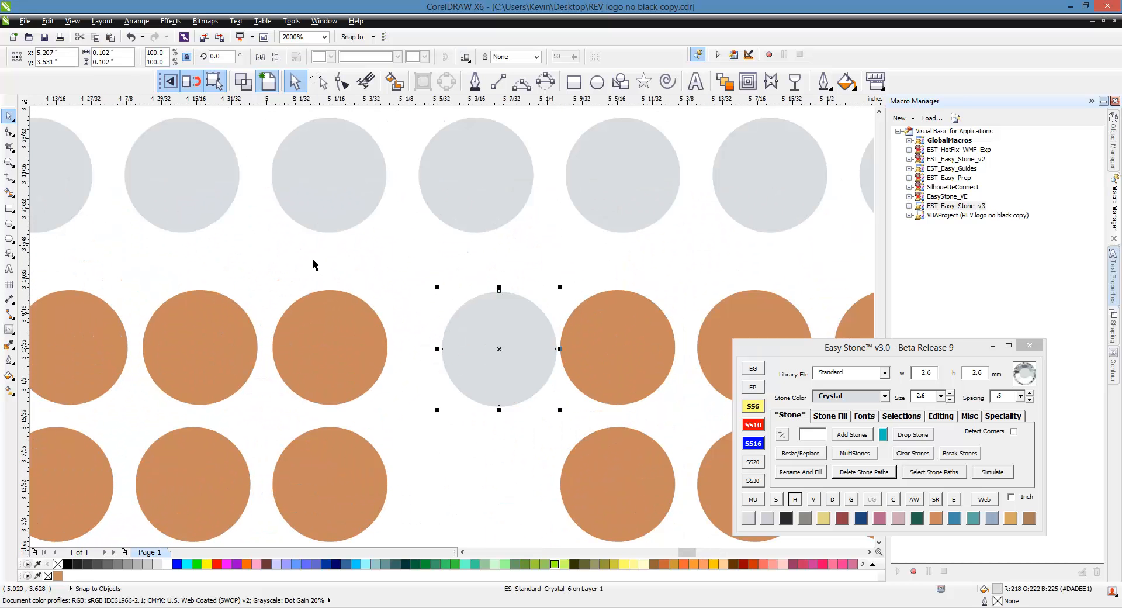
scroll(492, 345, up, 1)
drag(491, 388, 505, 386)
scroll(261, 253, down, 1)
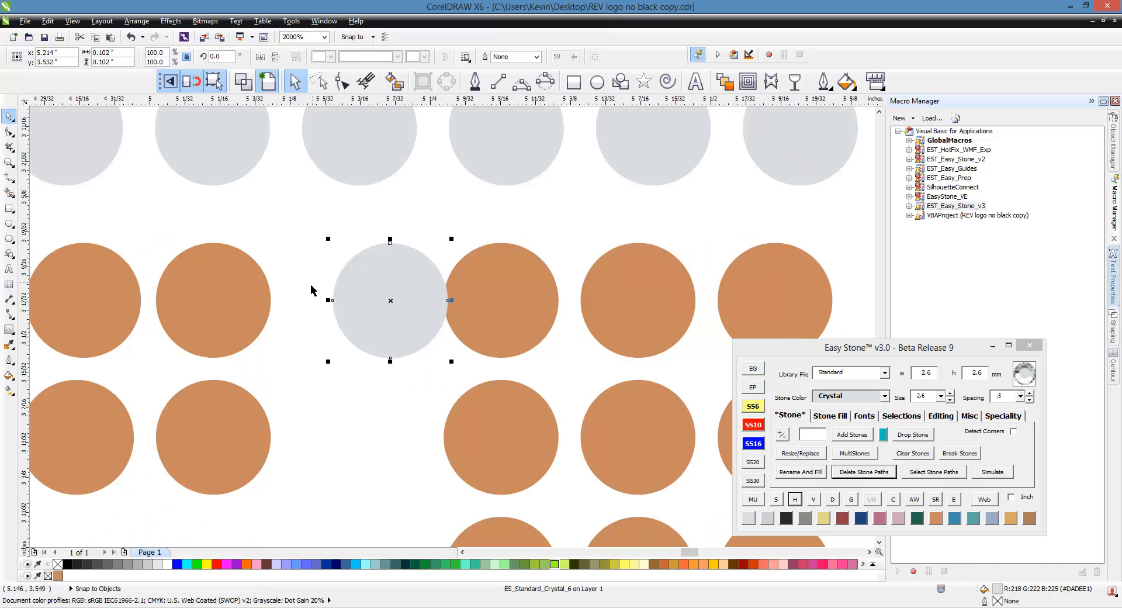
scroll(360, 244, down, 3)
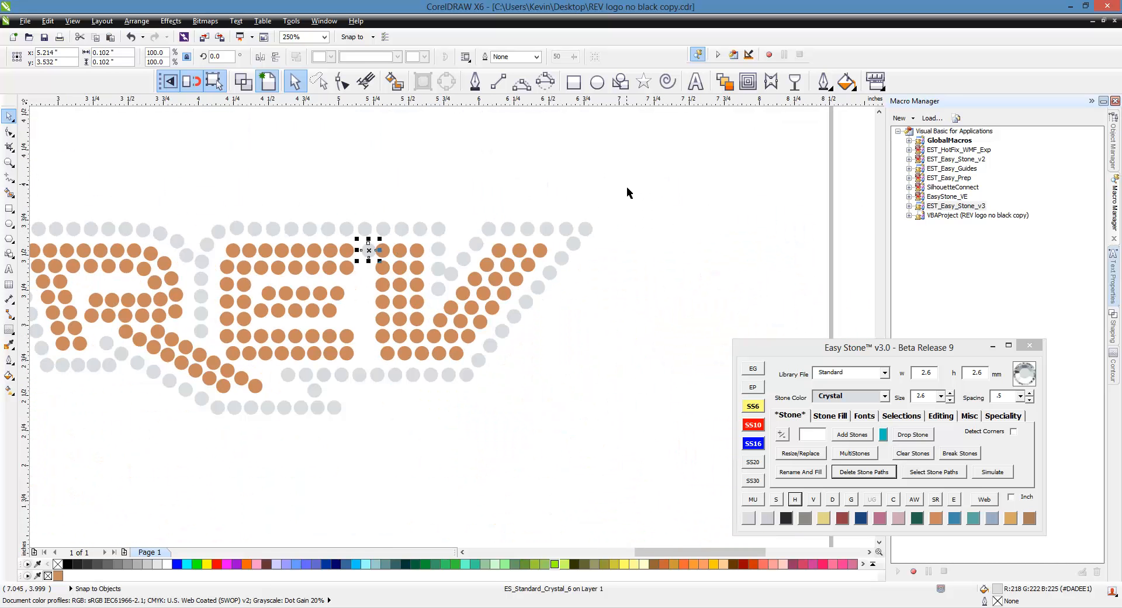
- Shift the V and its surrounding contour stones to the right as one selection, to about X 6.08 in
drag(663, 185, 368, 402)
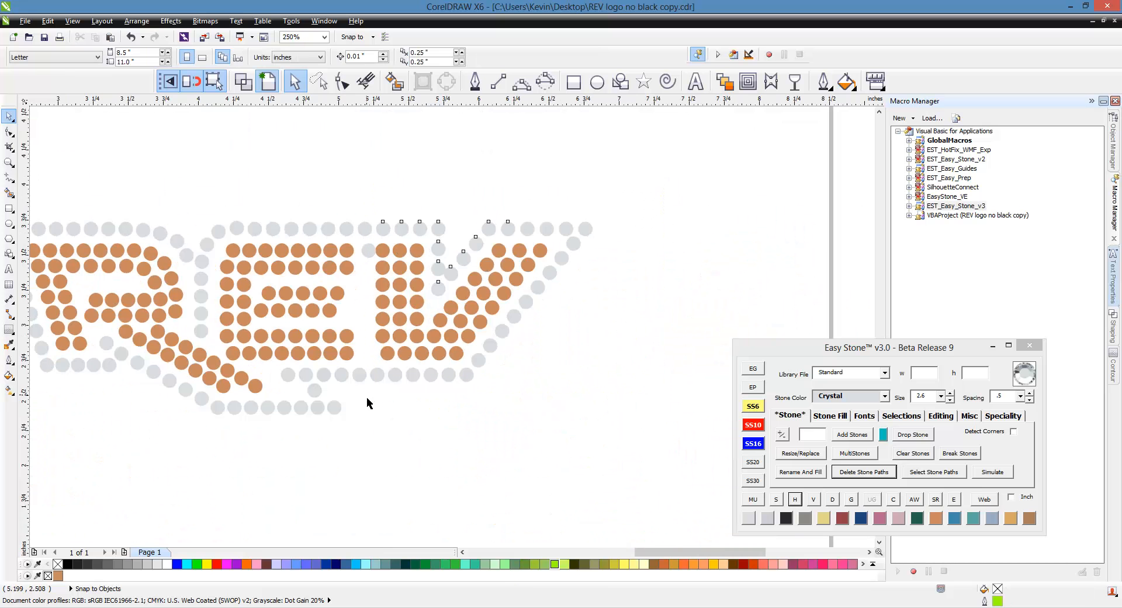
key(Right)
key(Right)
key(Right)
key(Right)
key(Right)
key(Right)
key(Right)
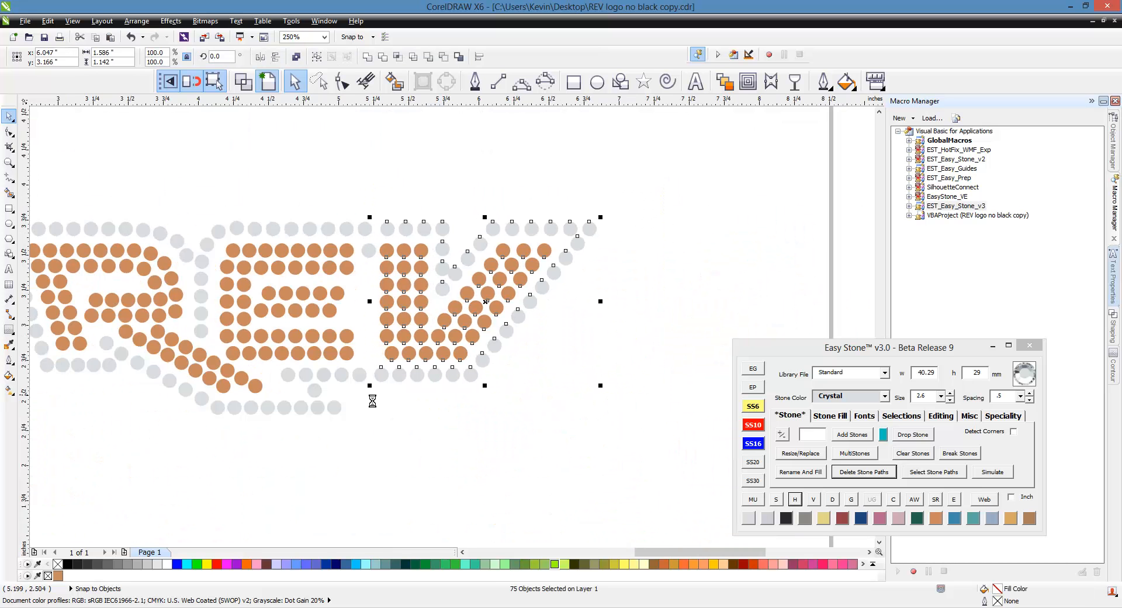
key(Left)
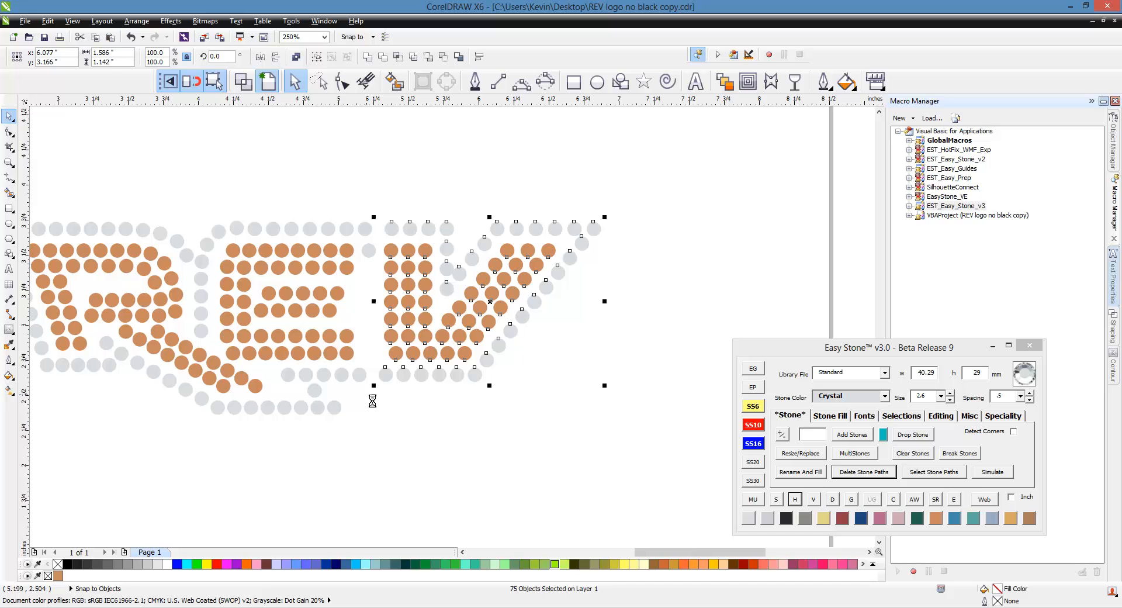
click(323, 170)
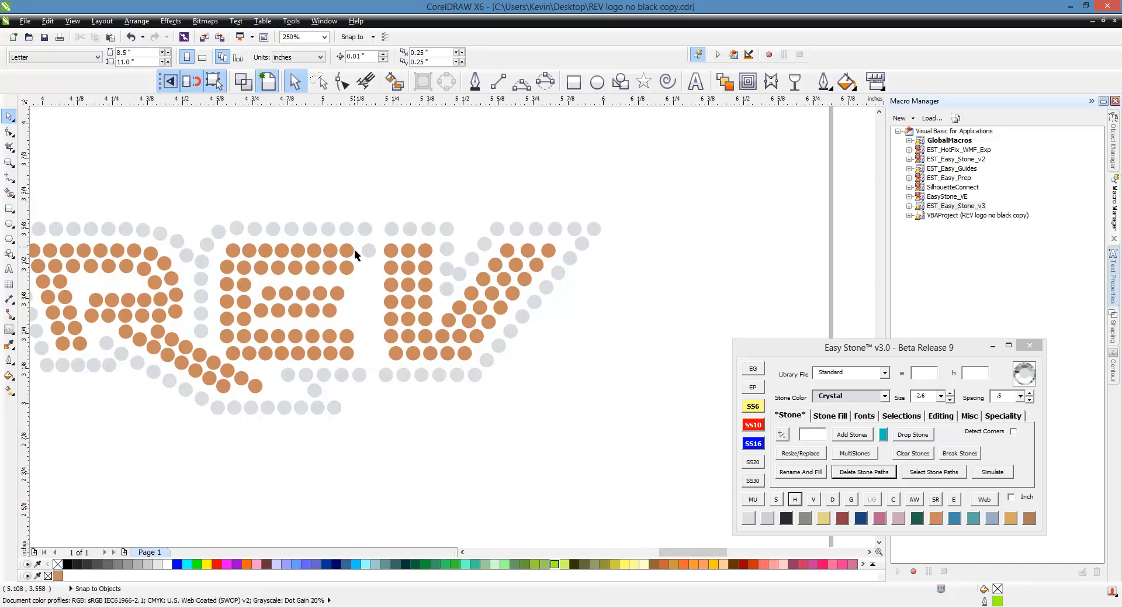
- Align the top contour stone between the E and V with the spacer stone's vertical center, and remove the spacer stone
scroll(355, 258, up, 3)
scroll(473, 275, up, 1)
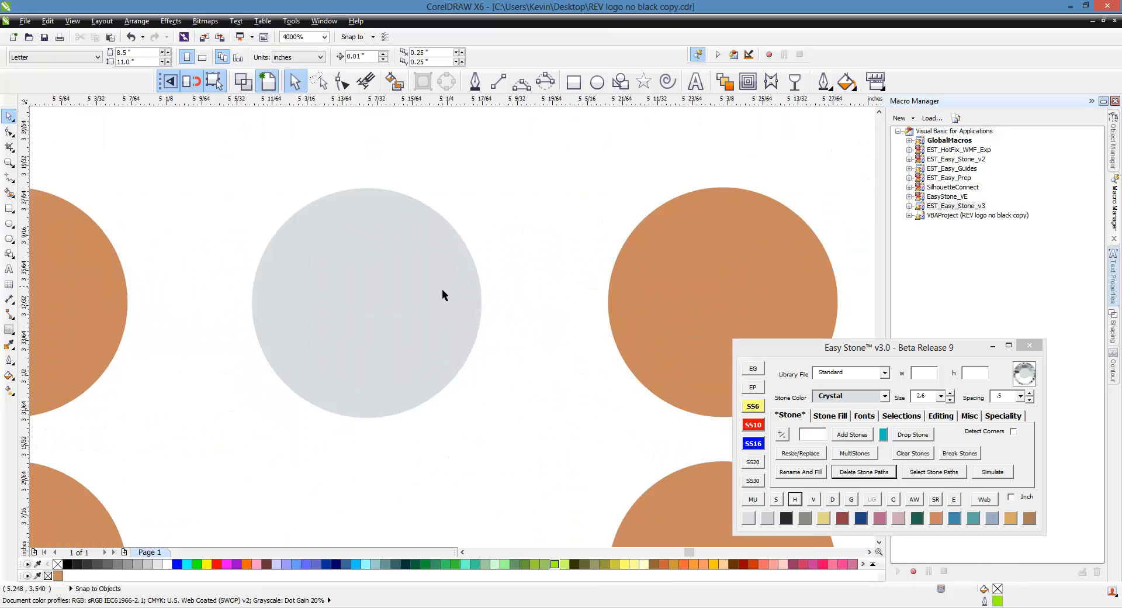
scroll(459, 292, down, 2)
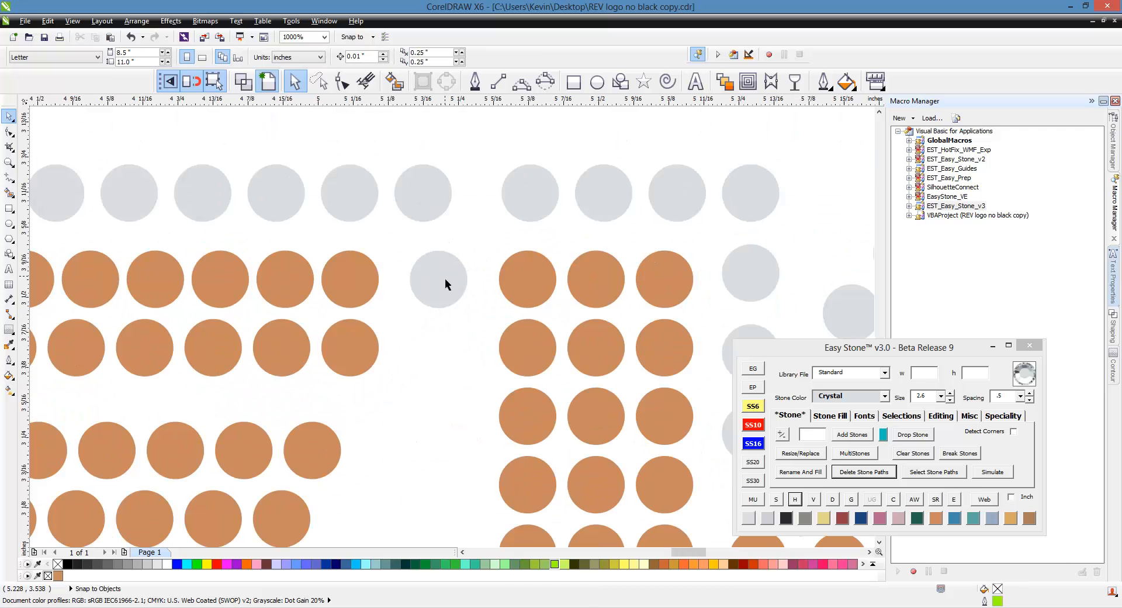
click(424, 212)
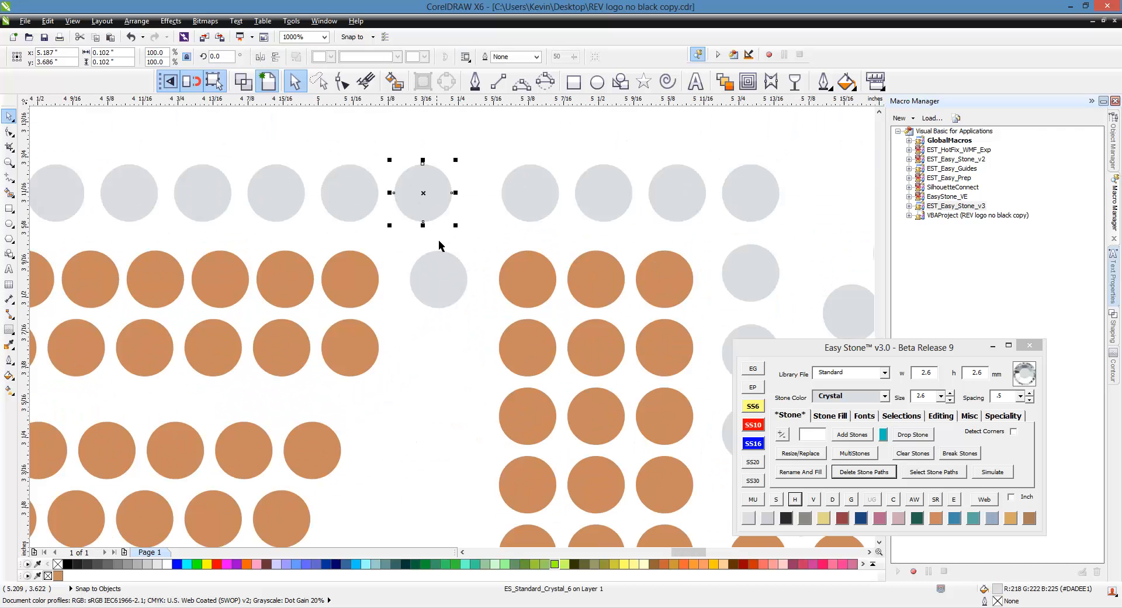
shift+click(448, 270)
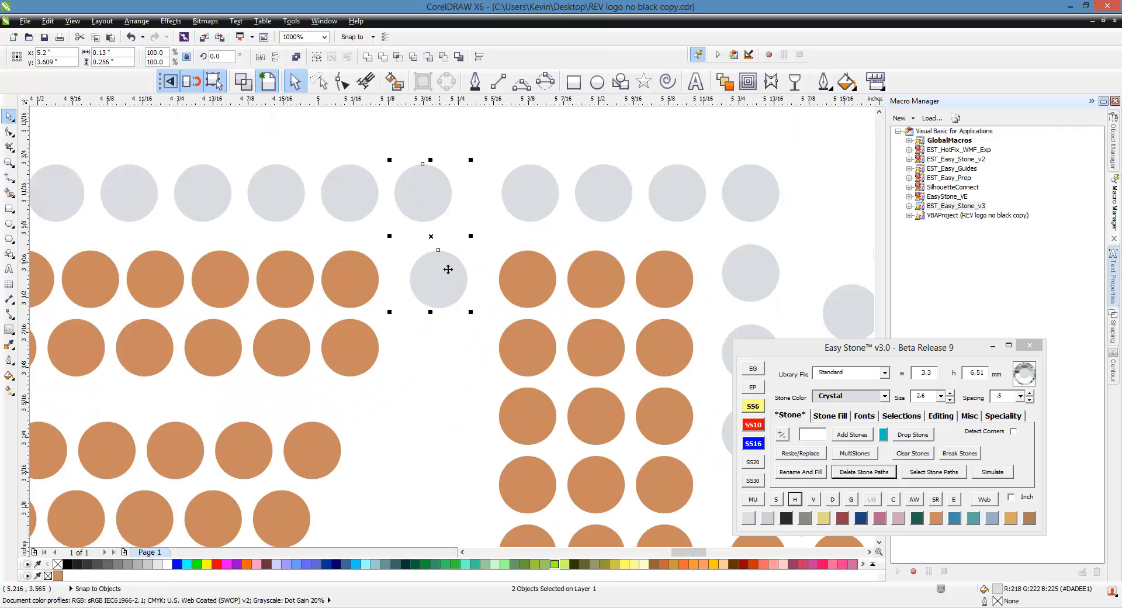
key(c)
click(461, 348)
scroll(449, 225, down, 1)
click(457, 247)
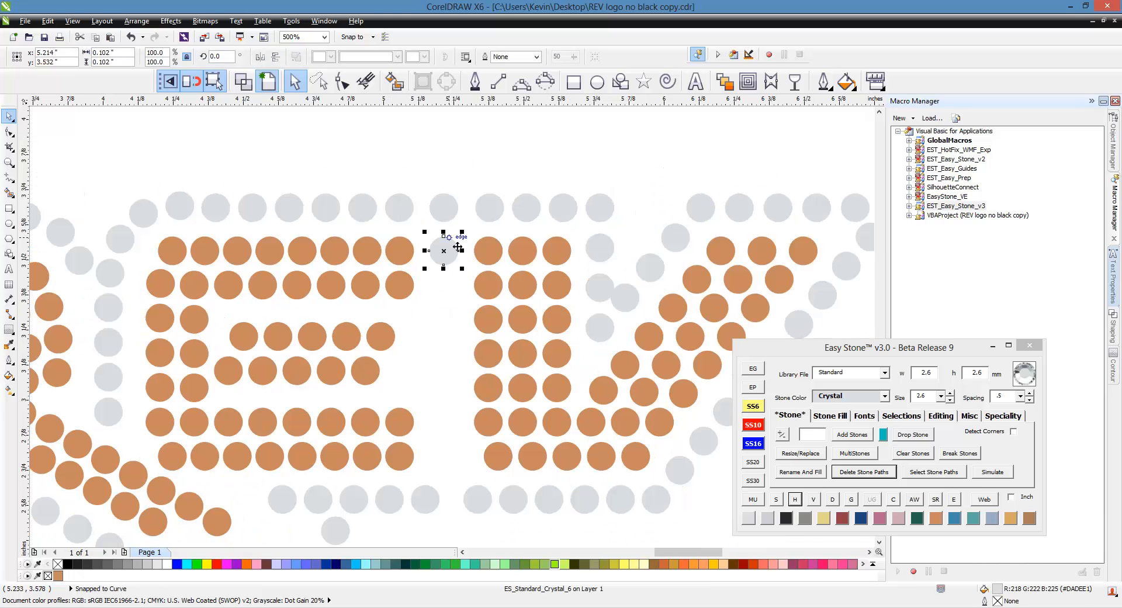
drag(453, 245, 450, 206)
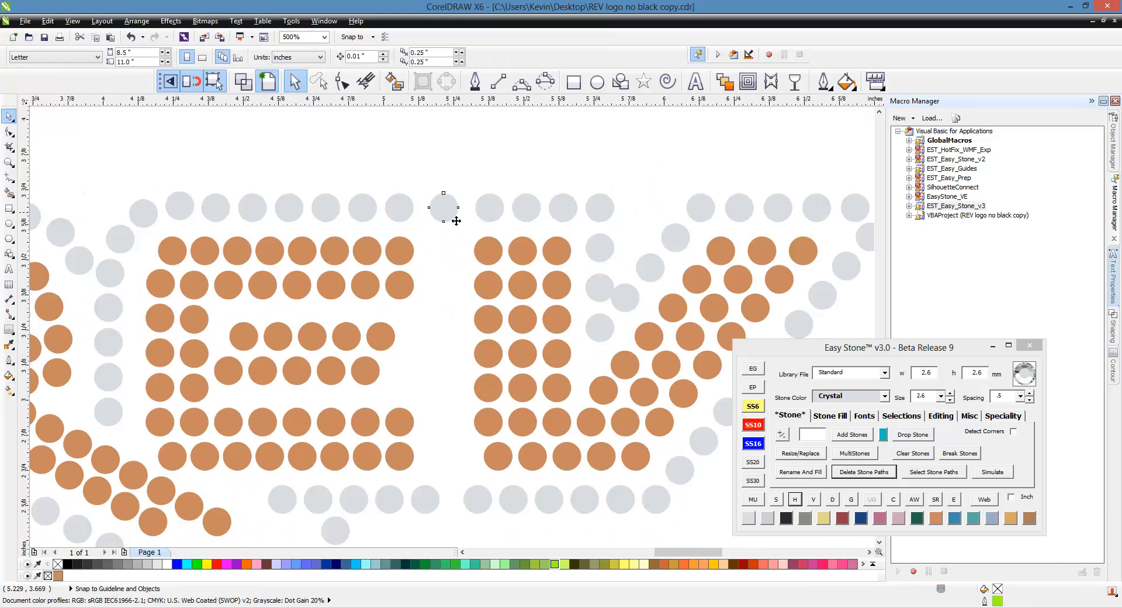
- Try to align the top contour stone between the E and V with the first stone beneath the V on a common vertical center
scroll(443, 269, down, 1)
scroll(447, 327, up, 1)
shift+click(477, 385)
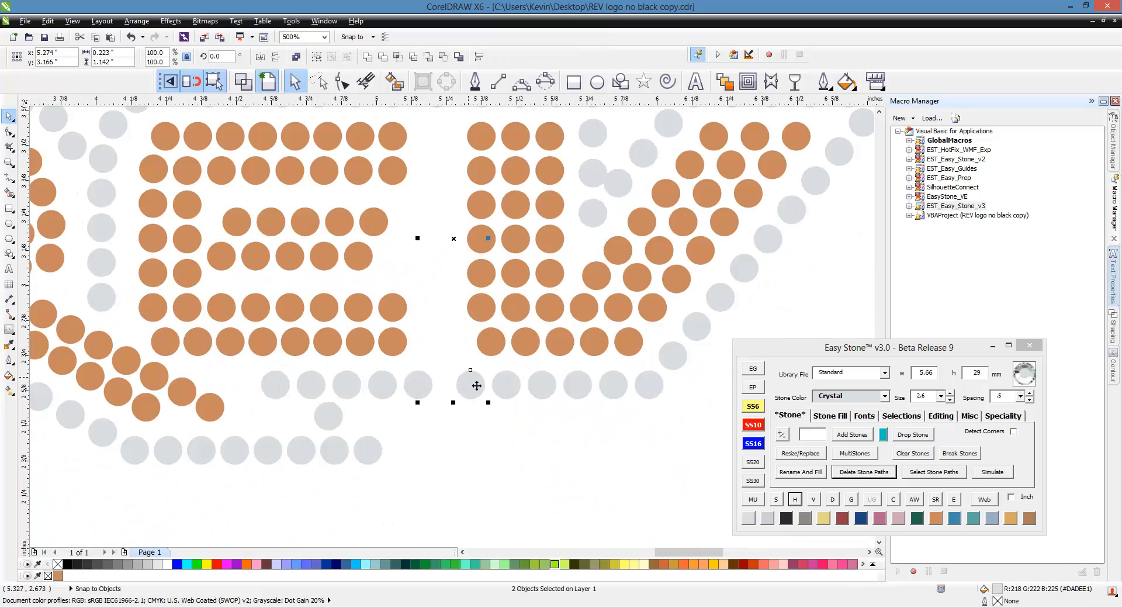
key(c)
click(488, 477)
scroll(471, 430, down, 1)
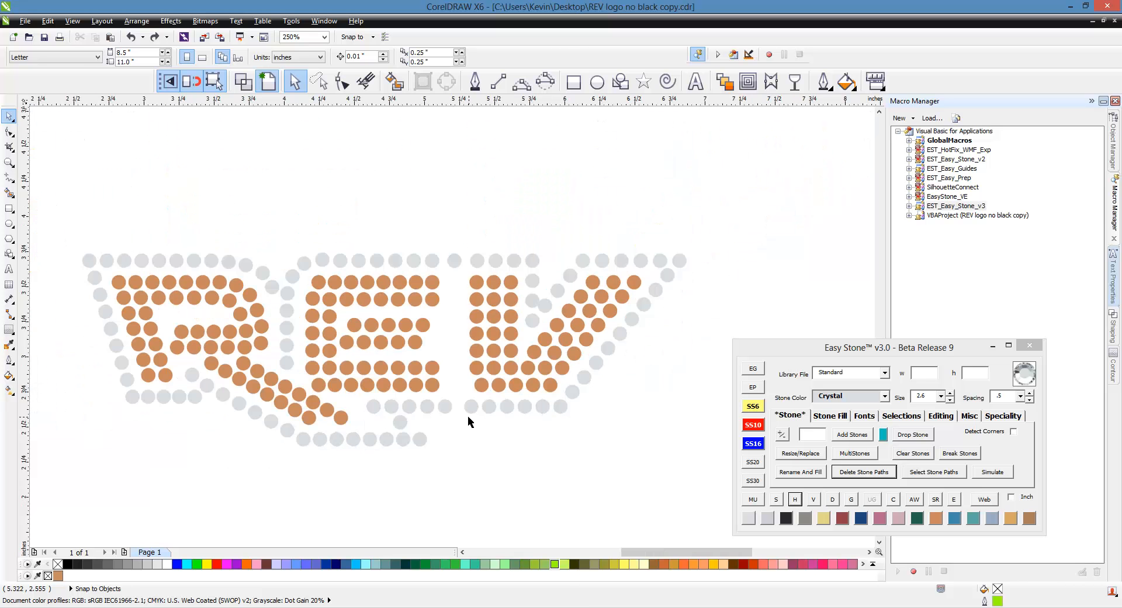
- Align the first contour stone beneath the V with the vertical center of the top contour stone between the E and V
click(466, 412)
shift+click(458, 261)
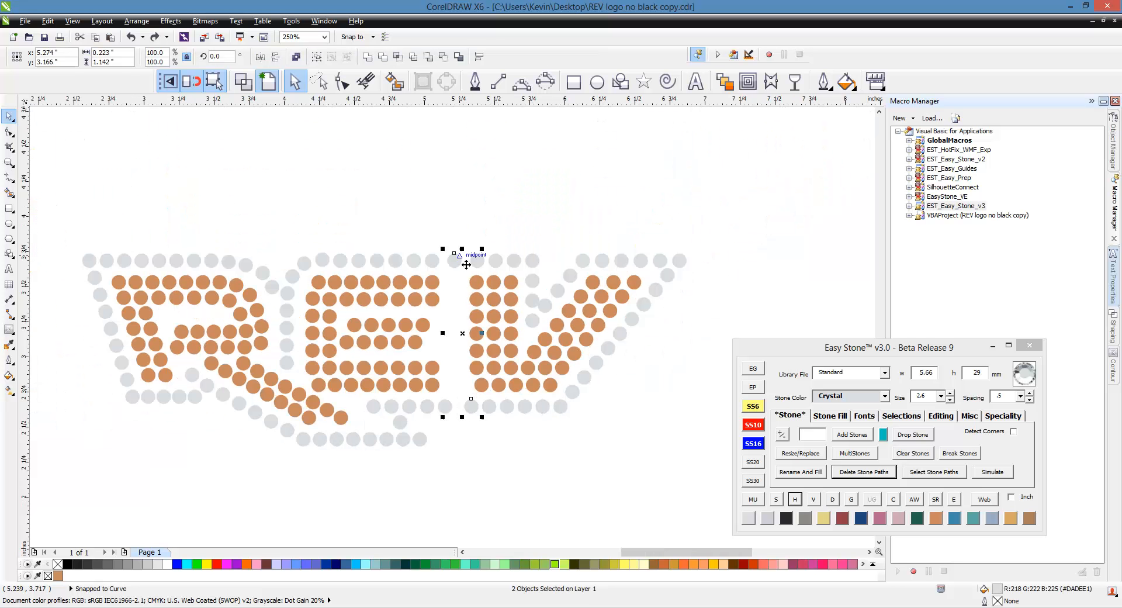
key(c)
click(468, 475)
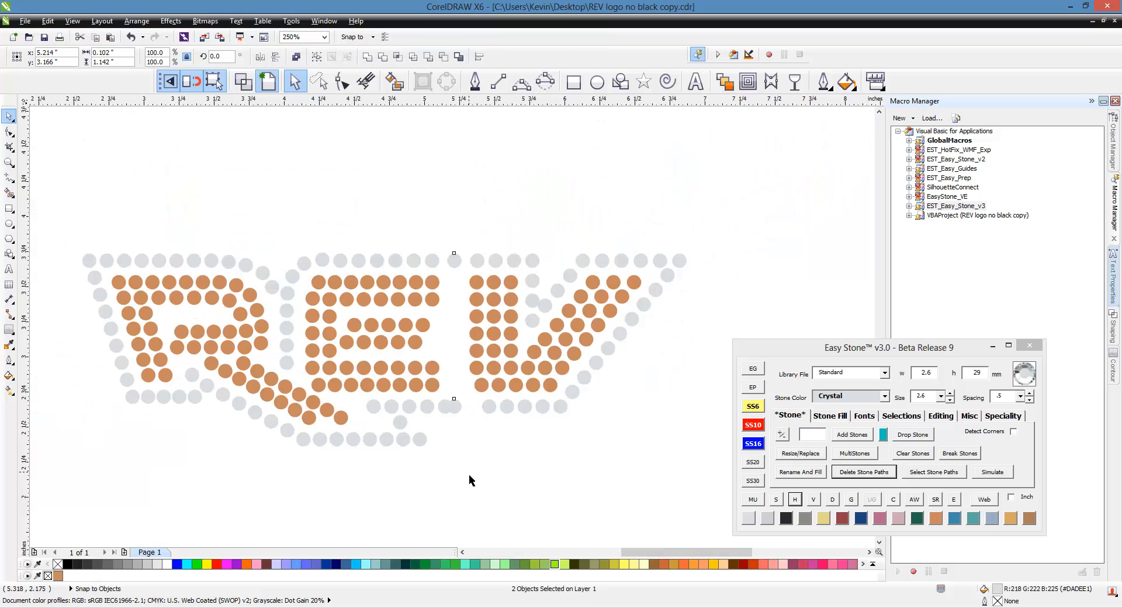
- Fill a vertical column of Crystal stones between the two aligned stones separating the E and V, and delete its stone path
click(456, 409)
click(457, 265)
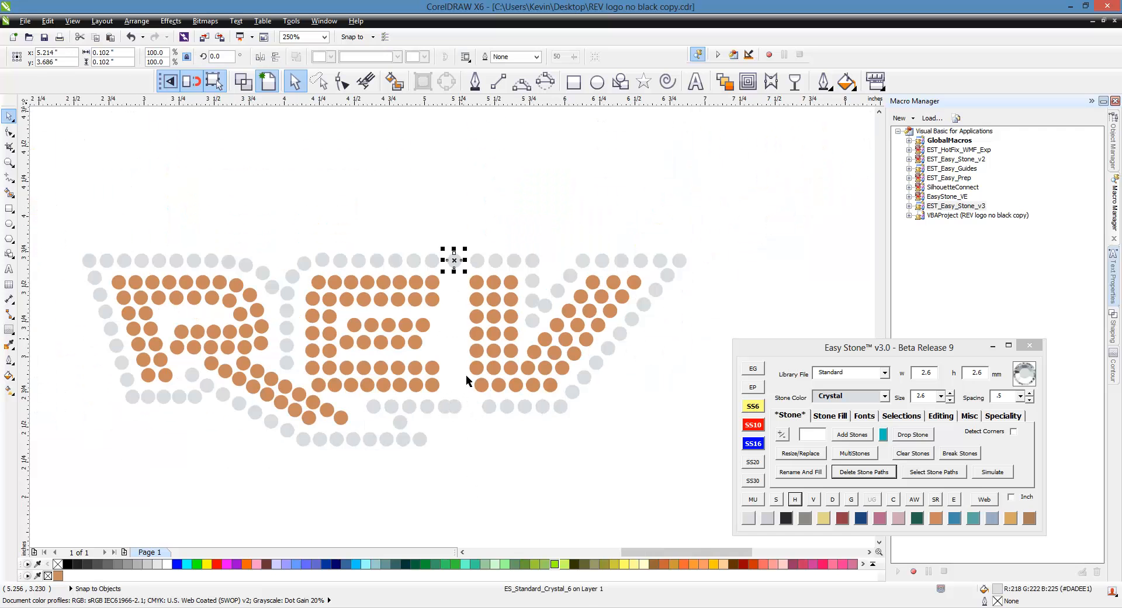
shift+click(461, 409)
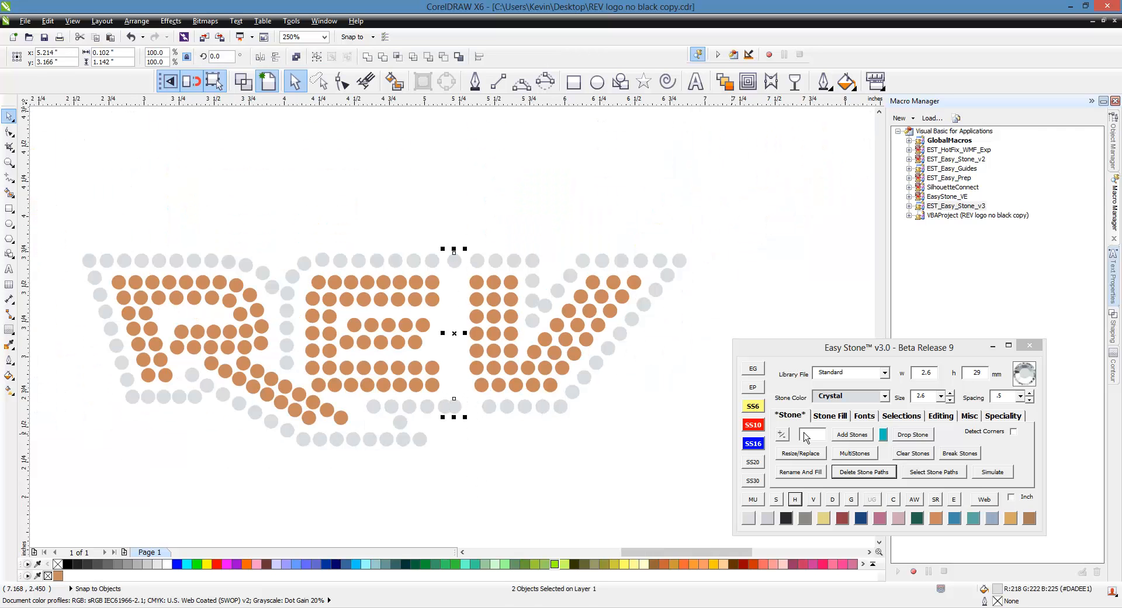
click(861, 437)
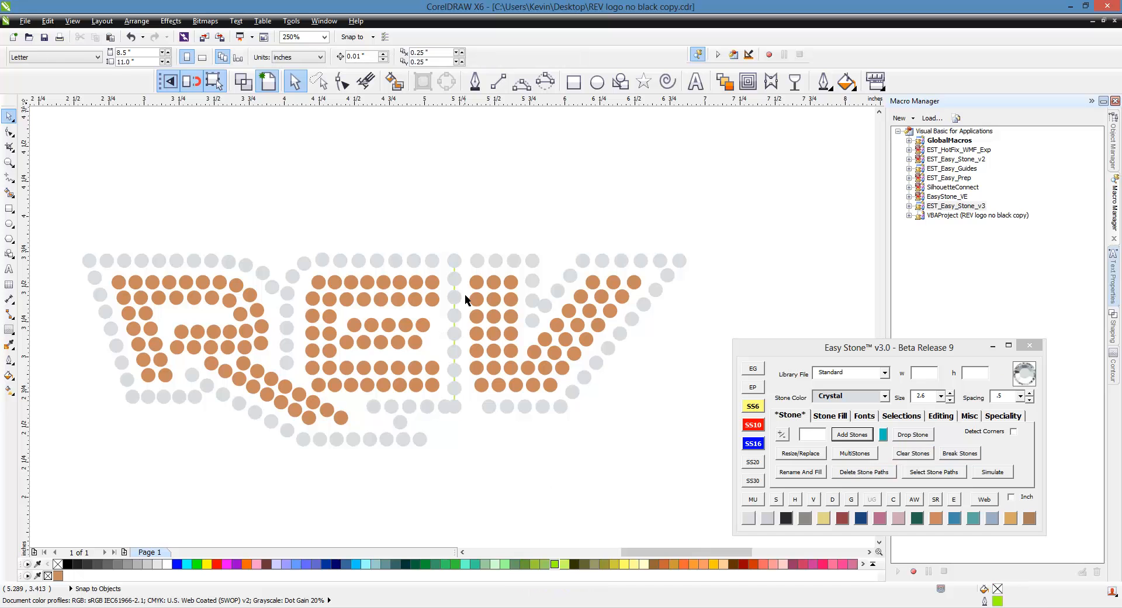
click(863, 472)
click(464, 388)
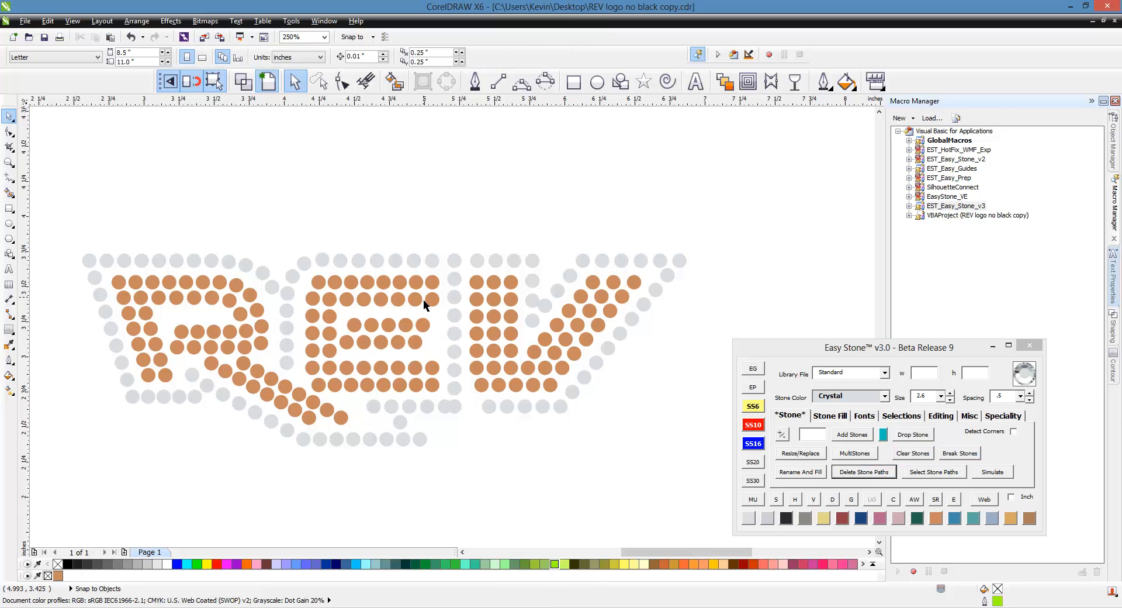
- Distribute the six Crystal stones of the contour row beneath the E evenly horizontally, including the dividing column's lowest stone
scroll(450, 430, up, 5)
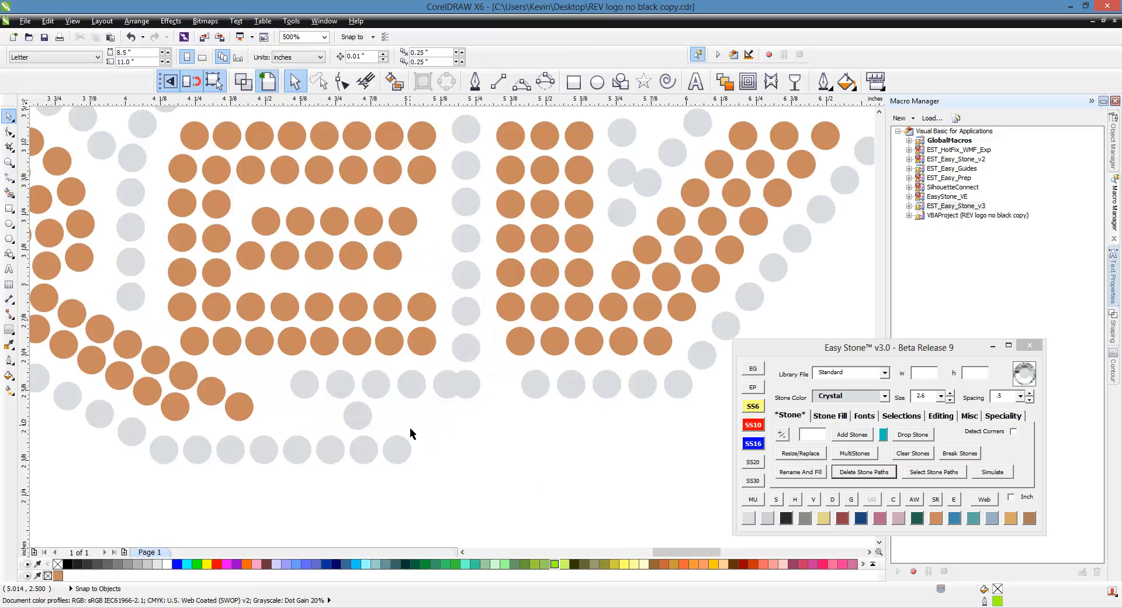
drag(215, 342, 630, 415)
click(794, 499)
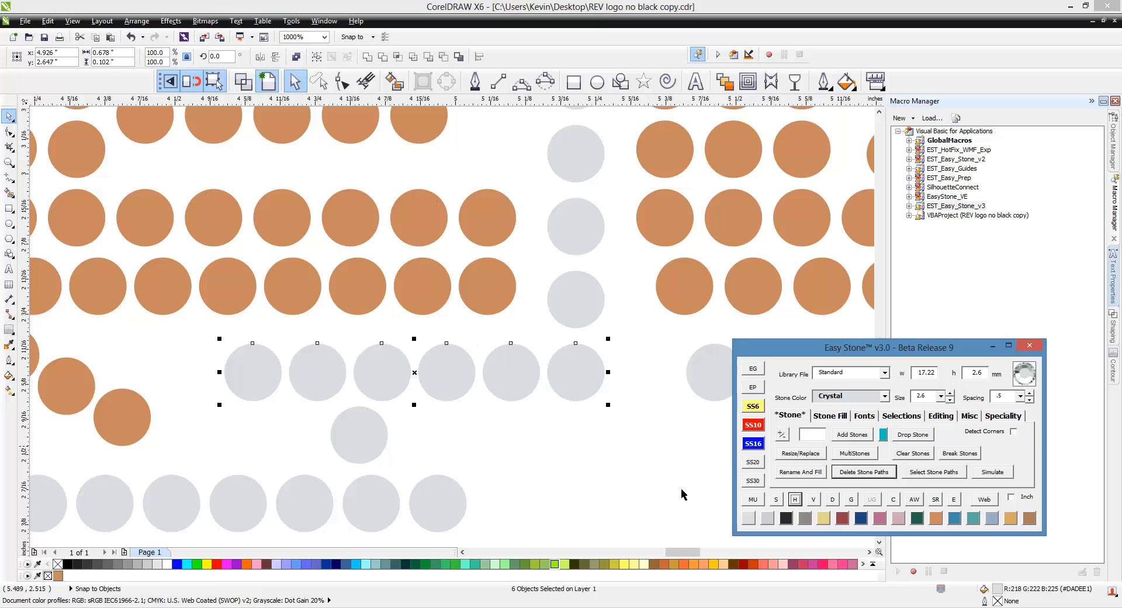
- Add a Crystal stone in the gap of the row beneath the V and distribute the row's seven stones evenly horizontally
scroll(120, 338, down, 2)
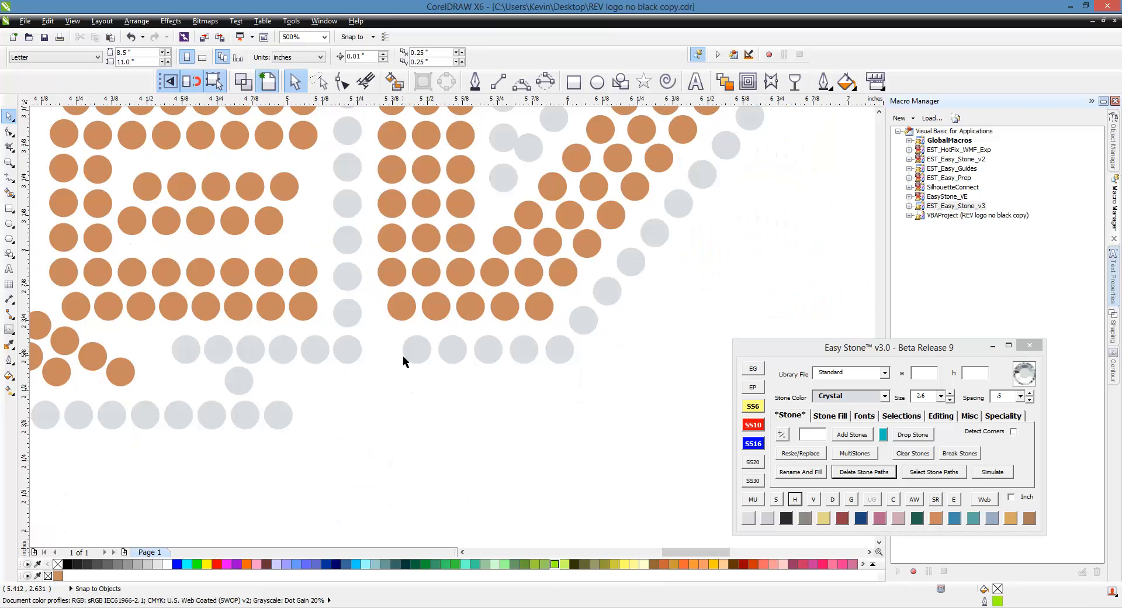
scroll(406, 360, up, 2)
click(293, 339)
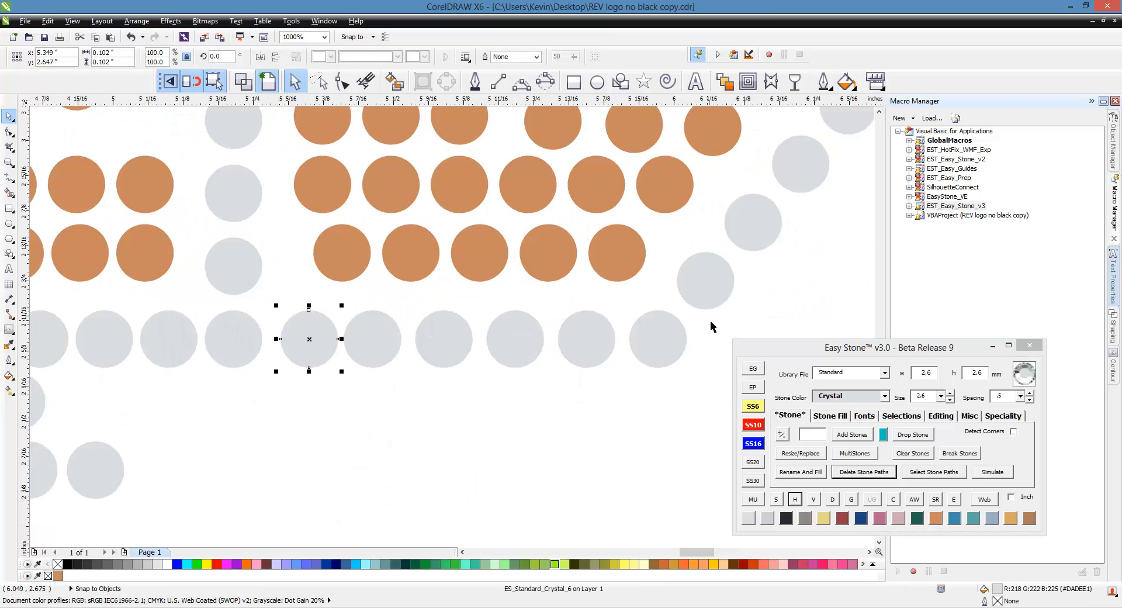
drag(780, 297, 202, 378)
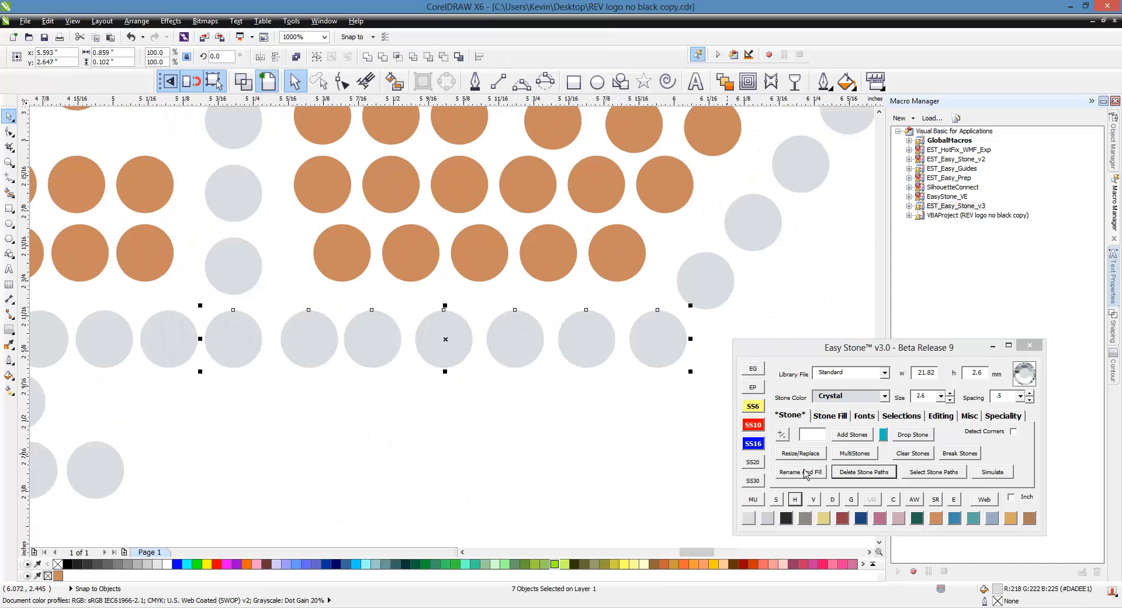
click(813, 500)
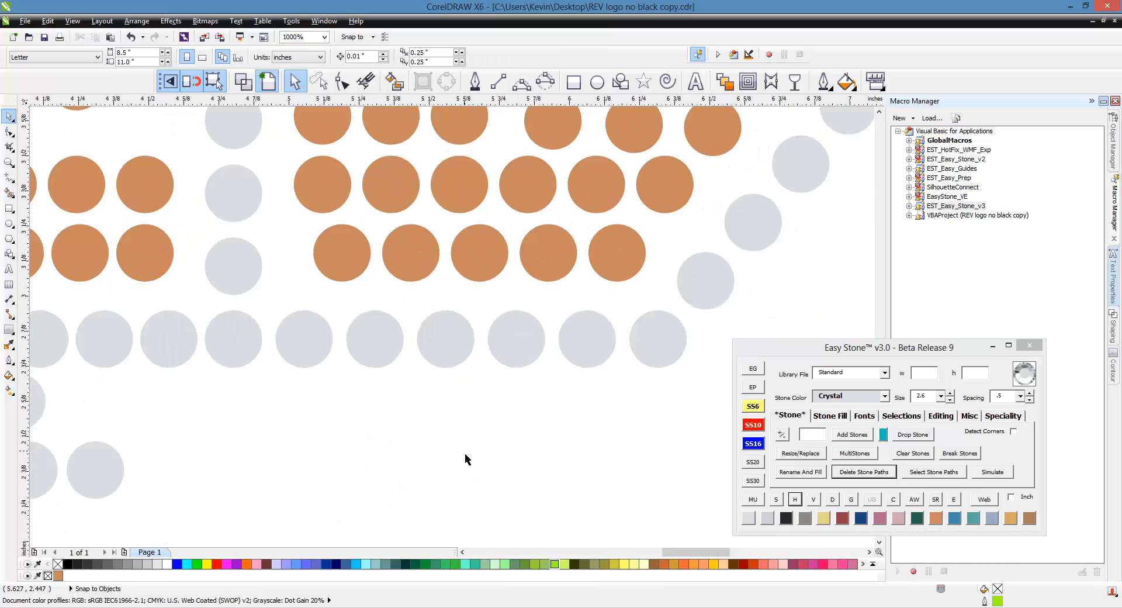
scroll(465, 454, down, 3)
scroll(485, 351, up, 3)
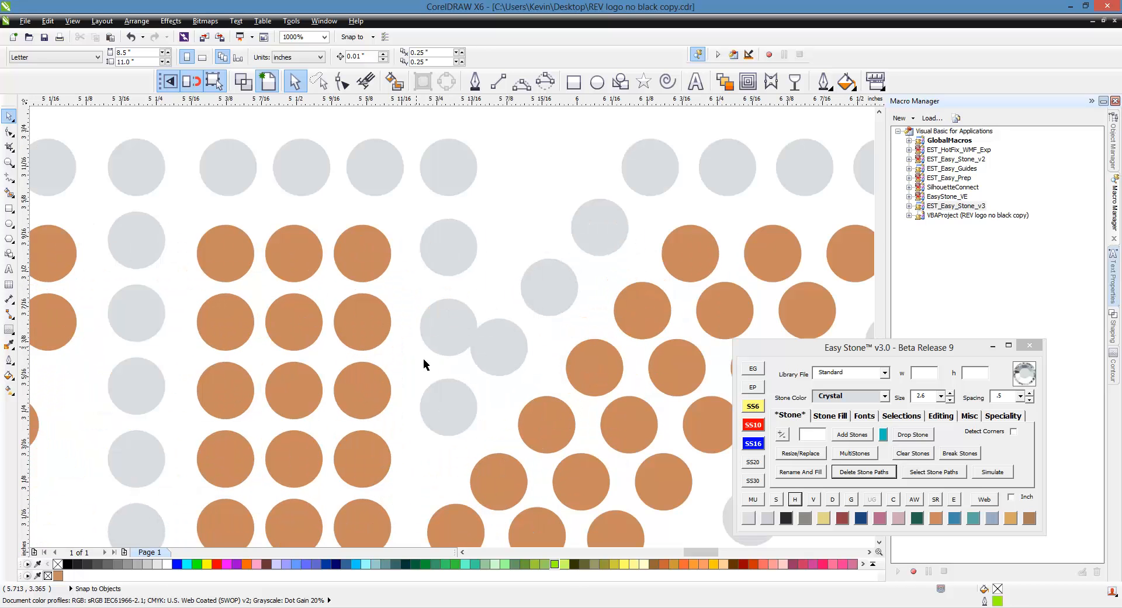
- Copy a Crystal stone into the gap of the short contour column inside the V's notch and distribute its five stones evenly vertically
scroll(451, 382, up, 2)
drag(461, 405, 465, 330)
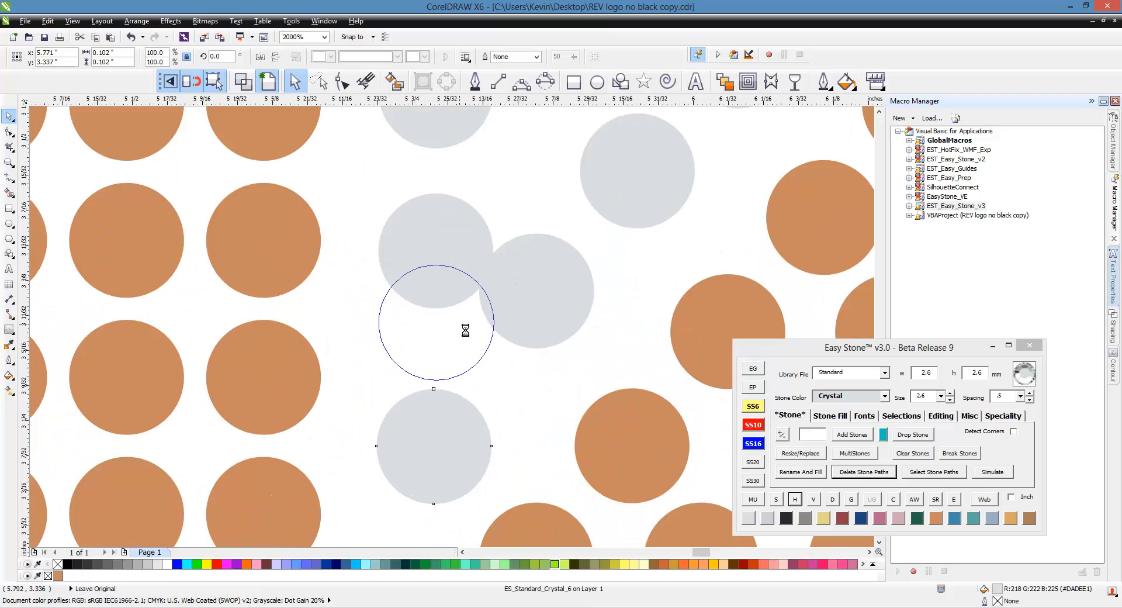
scroll(465, 330, down, 1)
shift+click(399, 427)
shift+click(416, 306)
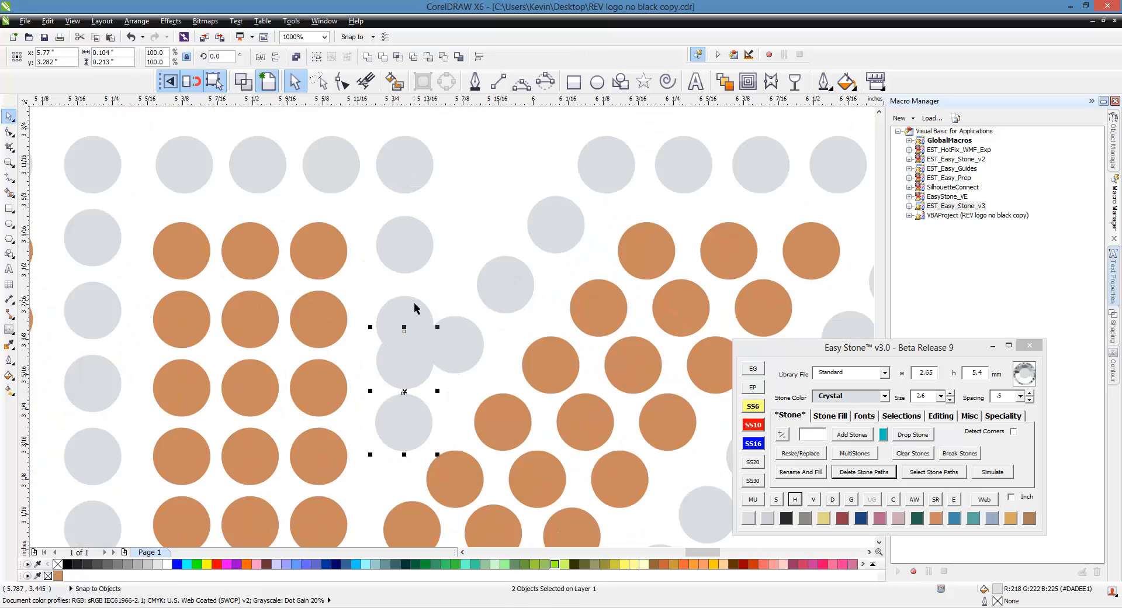
shift+click(407, 238)
shift+click(404, 170)
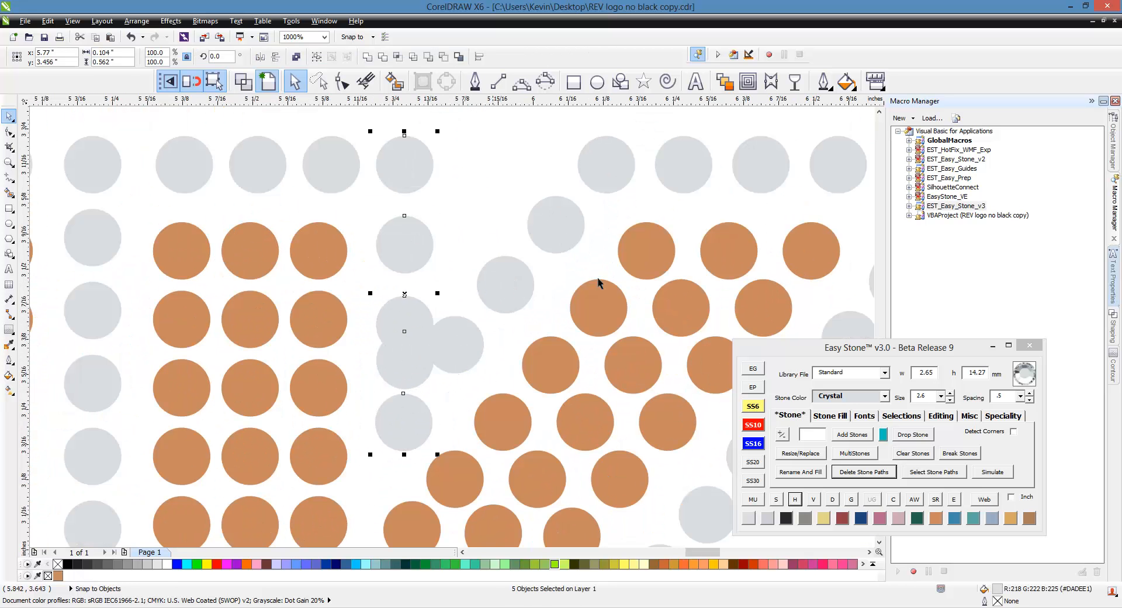
click(813, 500)
click(489, 255)
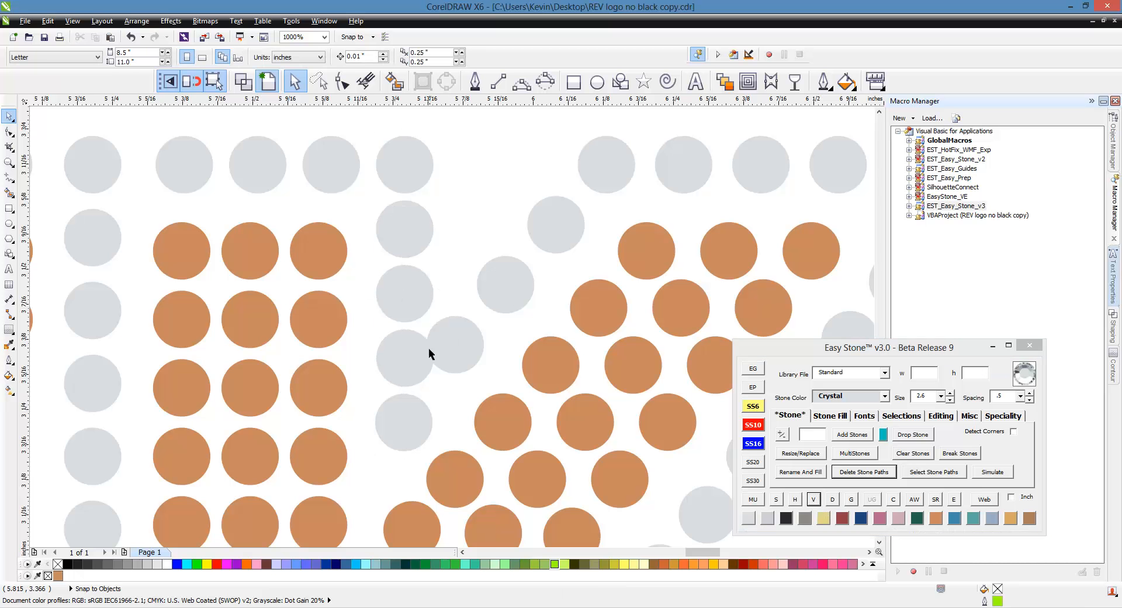
- Move the overlapping diagonal stone in the V's notch clear of the column and space the four diagonal stones evenly in both directions
scroll(475, 355, up, 1)
drag(476, 357, 478, 340)
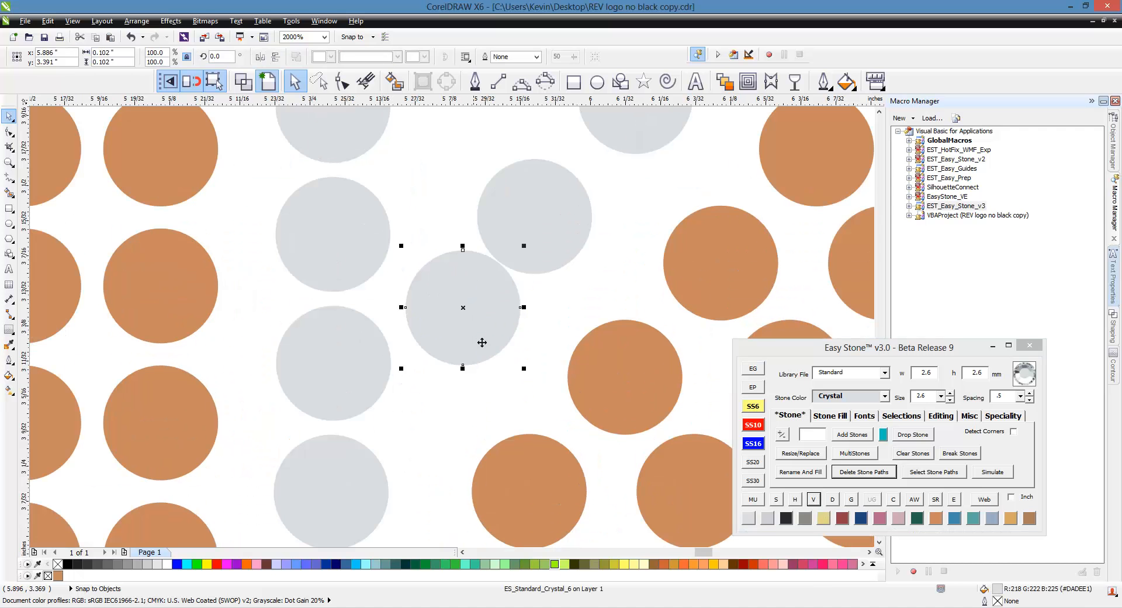
scroll(378, 384, down, 1)
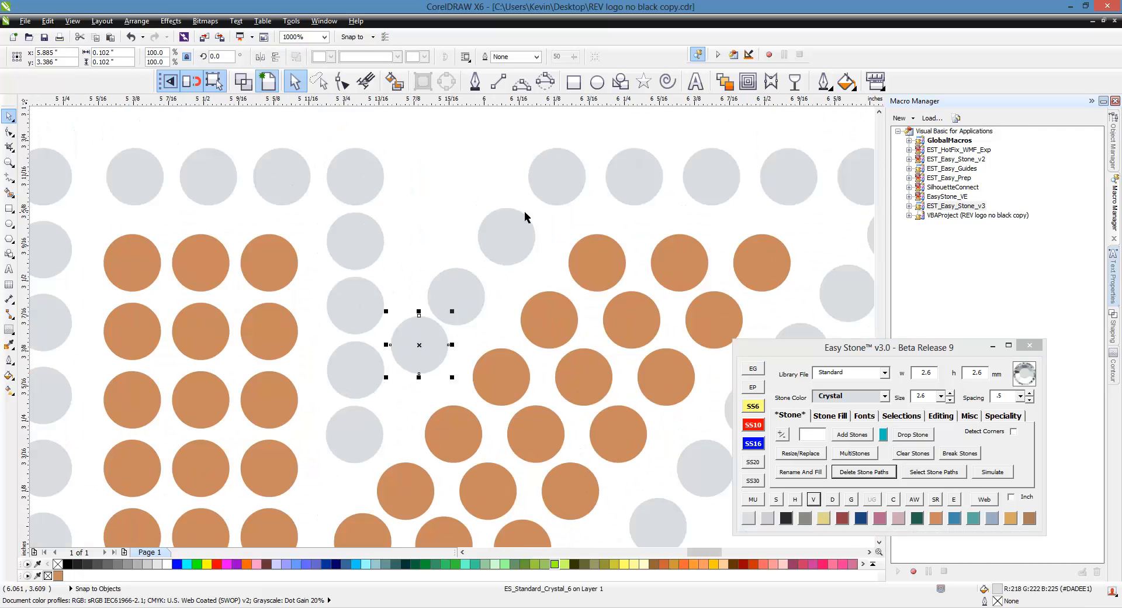
shift+click(558, 193)
click(777, 498)
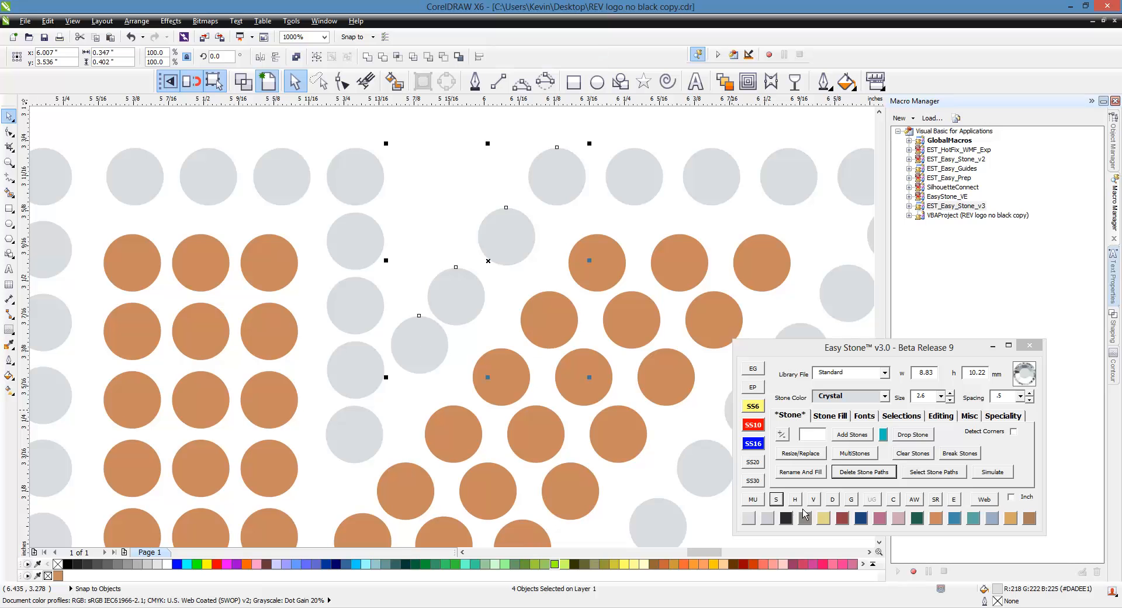
click(798, 504)
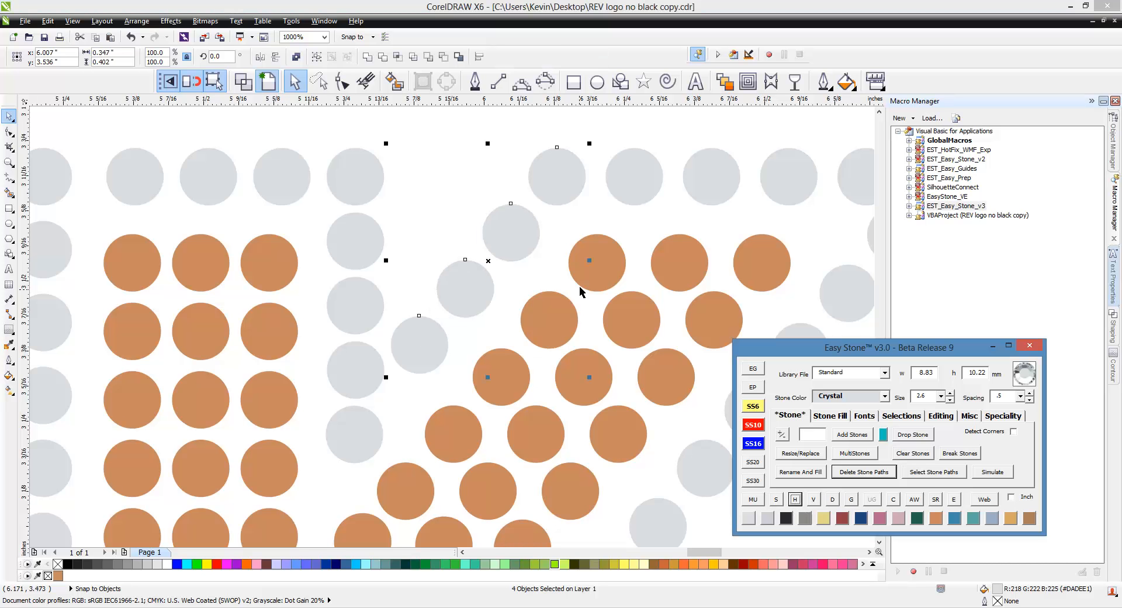
click(426, 243)
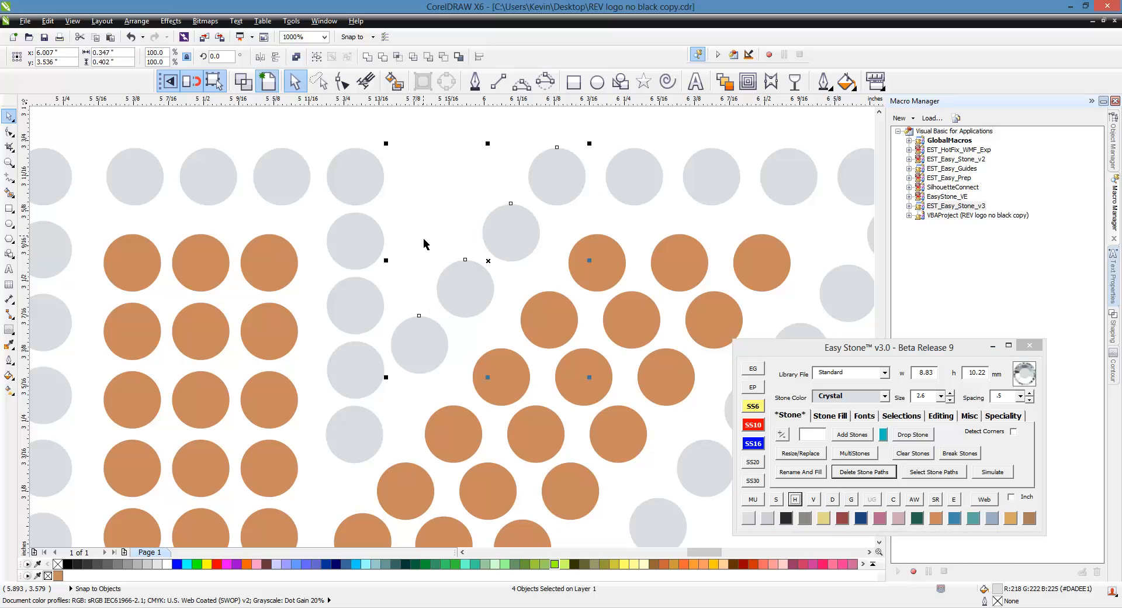
- Distribute the five Crystal stones of the top contour row above the V's left arm evenly horizontally
scroll(479, 225, down, 2)
scroll(481, 247, down, 1)
scroll(381, 223, up, 1)
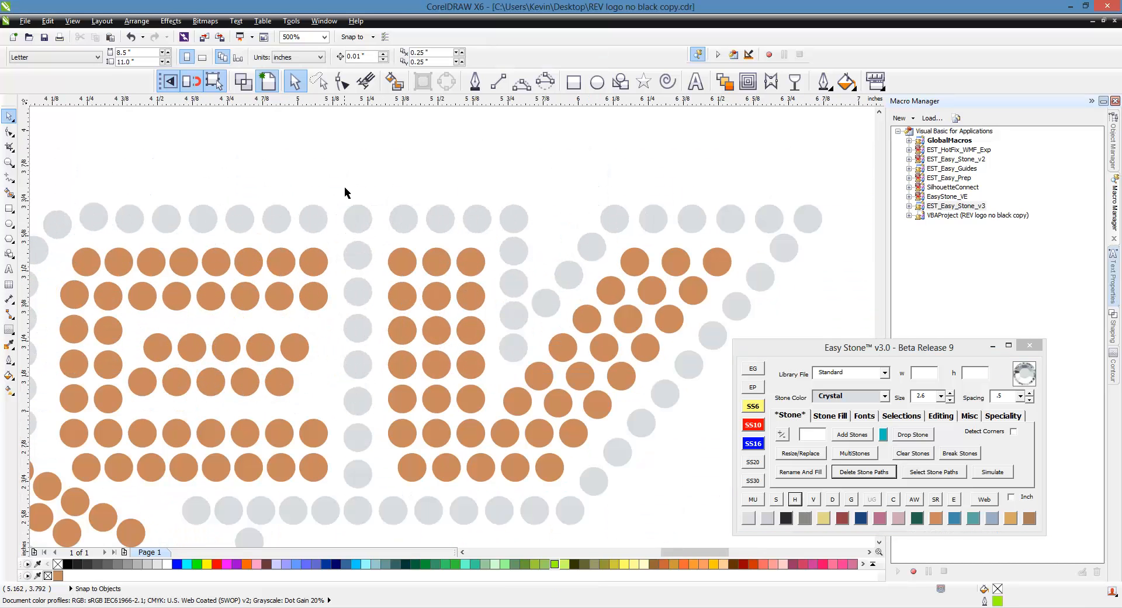
drag(329, 184, 539, 240)
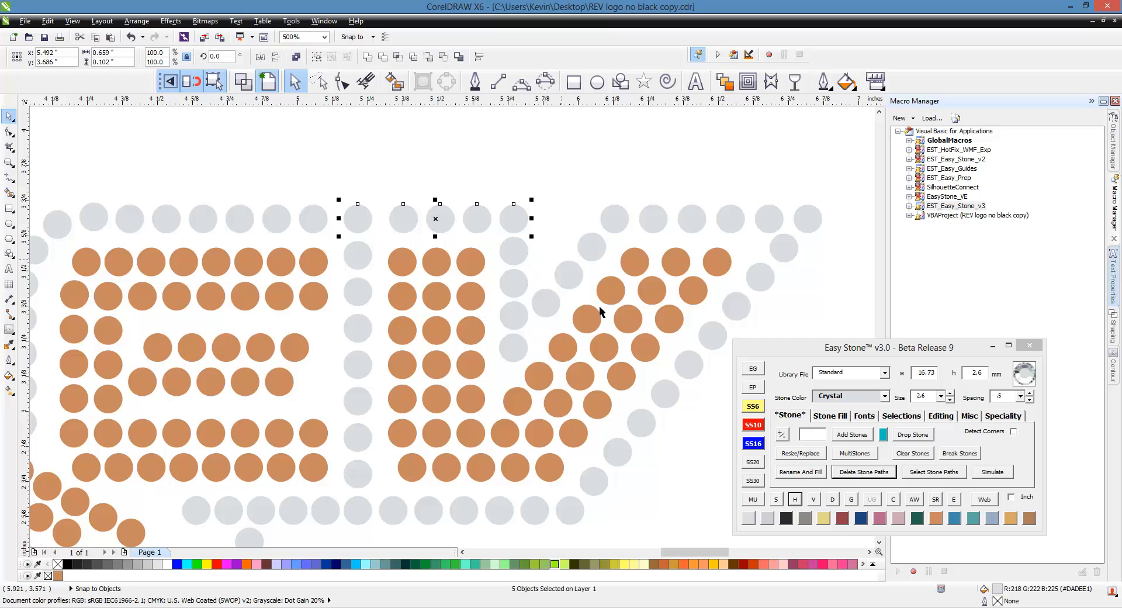
click(506, 167)
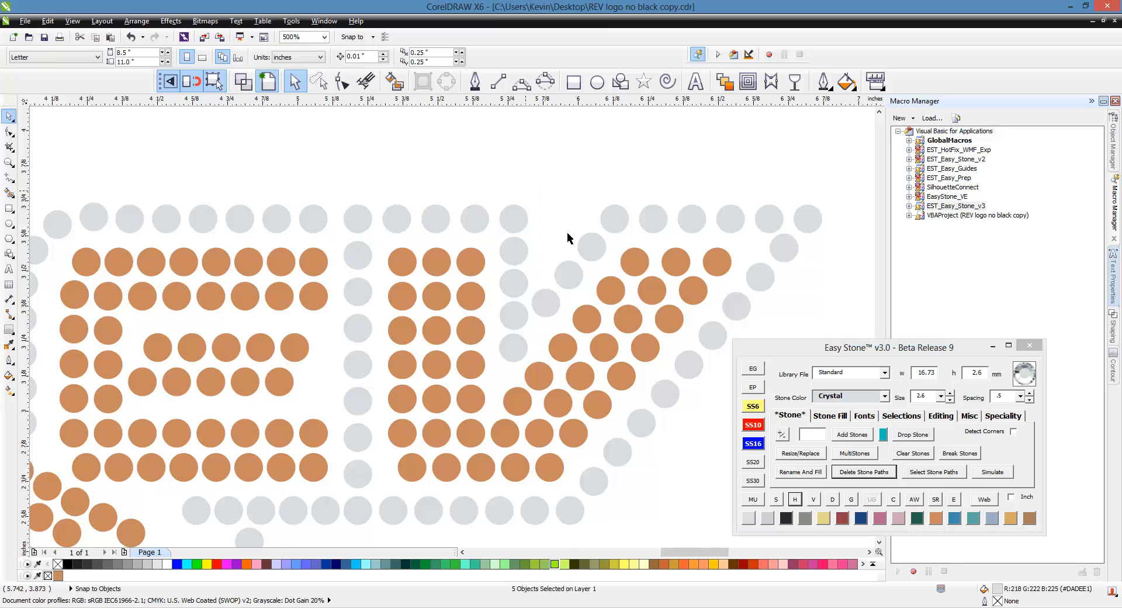
- Distribute the nine Crystal stones above the E evenly horizontally, and align the row's second stone level with its right neighbor
scroll(441, 245, down, 2)
scroll(335, 272, up, 2)
drag(228, 245, 584, 299)
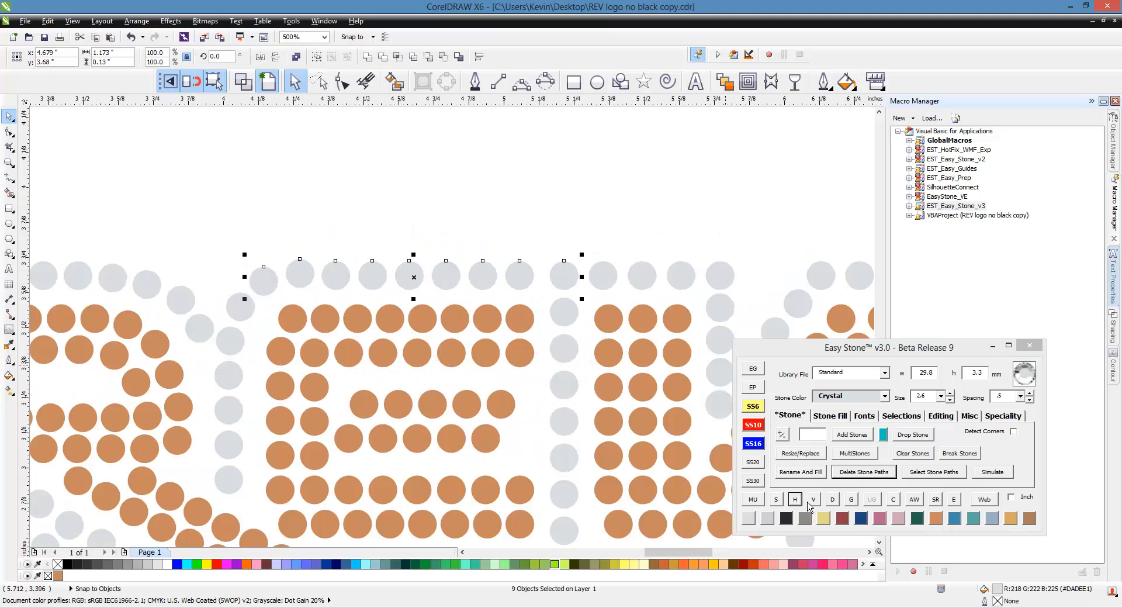
click(808, 507)
click(328, 206)
scroll(299, 279, up, 1)
click(299, 280)
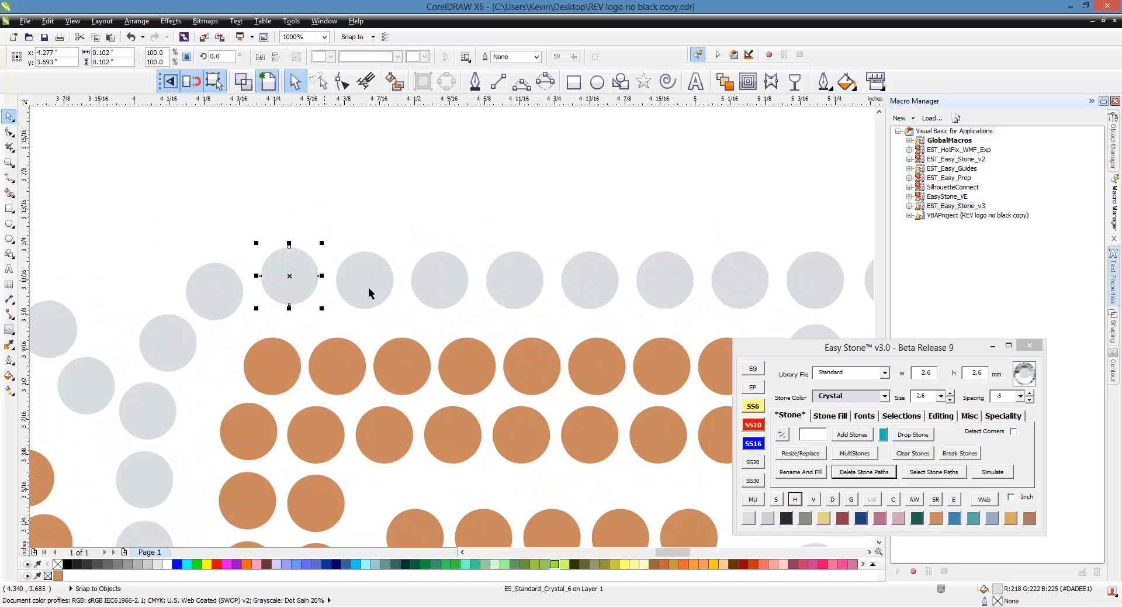
shift+click(374, 290)
click(262, 215)
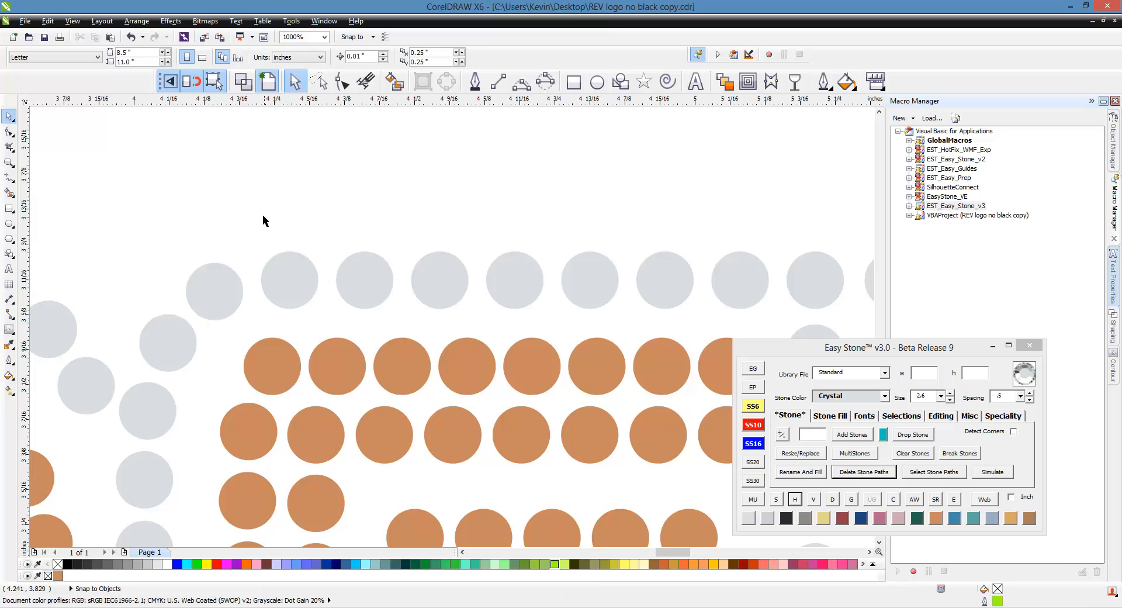
- Move the complete REV stone design down to the page's lower area and place a black background behind it
scroll(261, 215, down, 6)
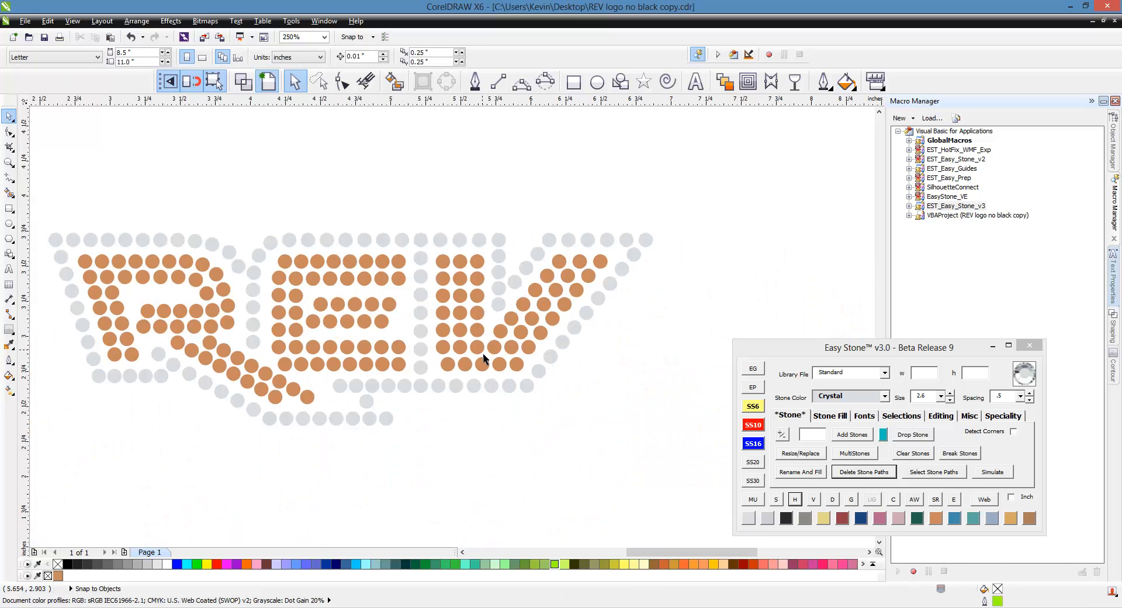
scroll(565, 387, down, 3)
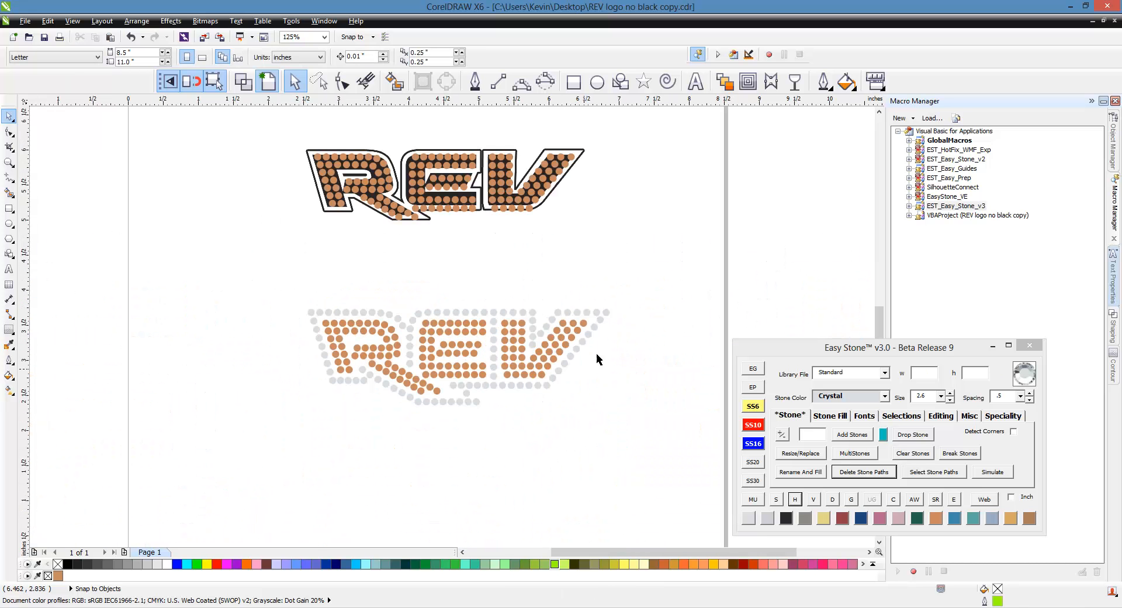
click(282, 447)
drag(277, 449, 684, 296)
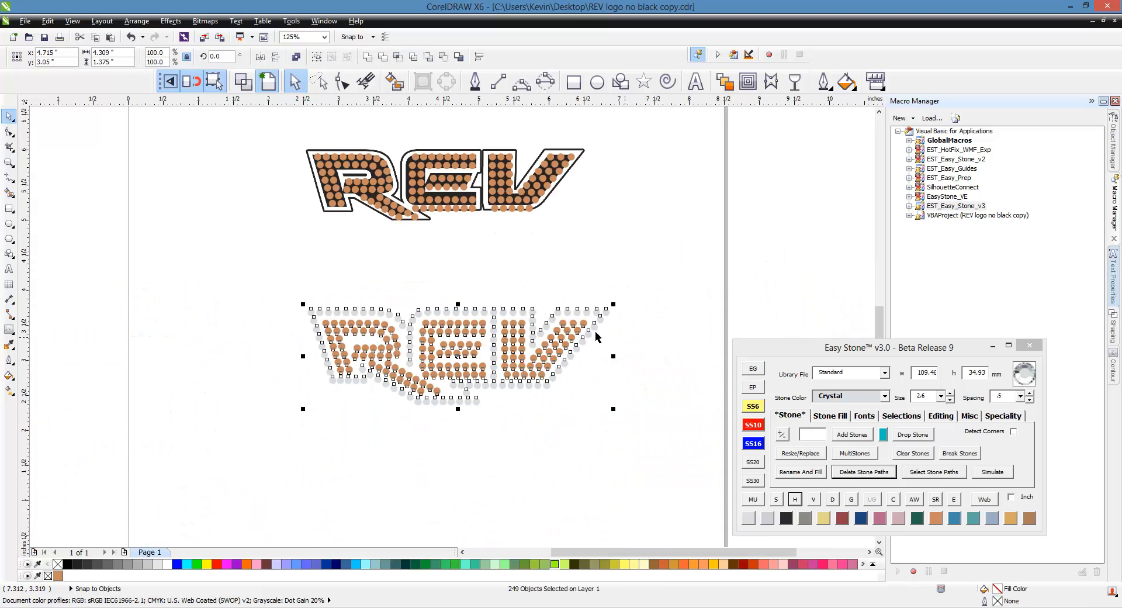
drag(595, 331, 577, 427)
click(920, 509)
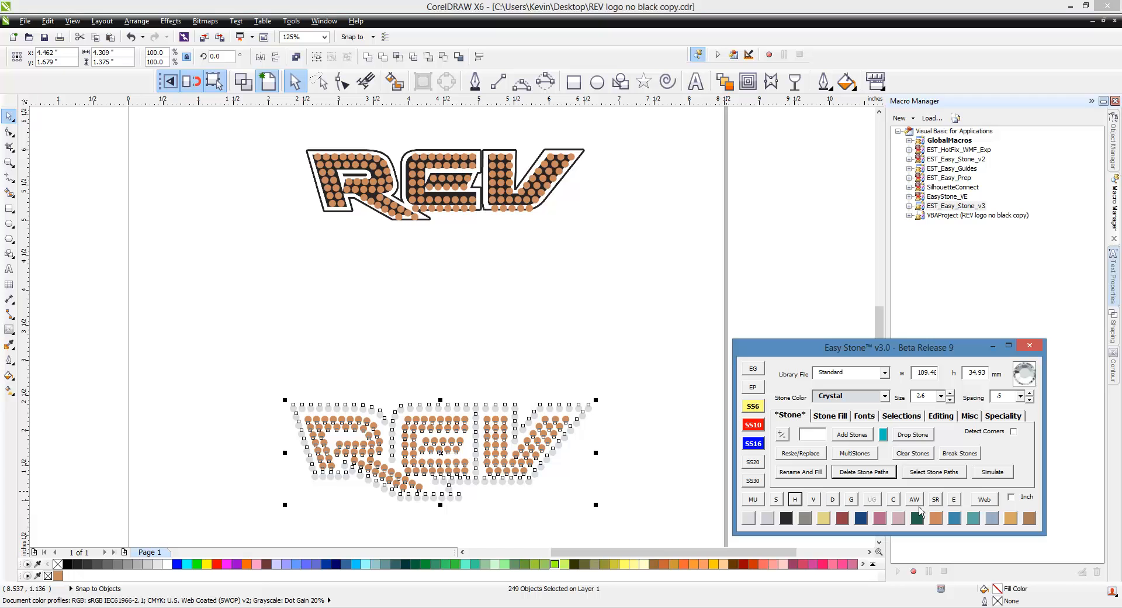
click(914, 500)
click(357, 307)
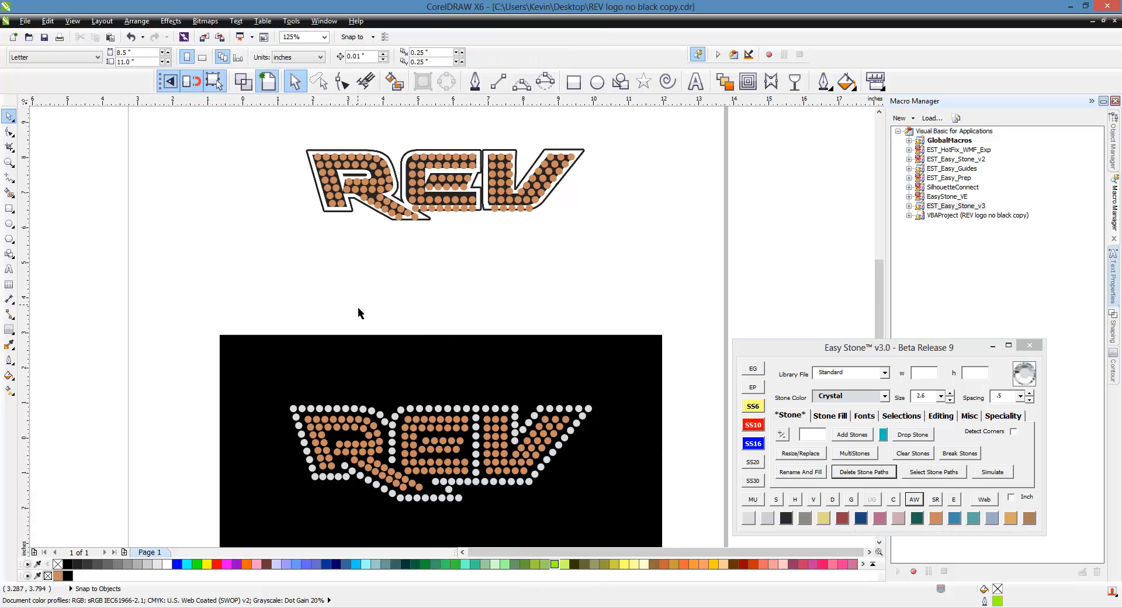
- Check all stones of the REV design for adjacent or overlapping shapes
scroll(357, 307, down, 1)
scroll(468, 429, up, 1)
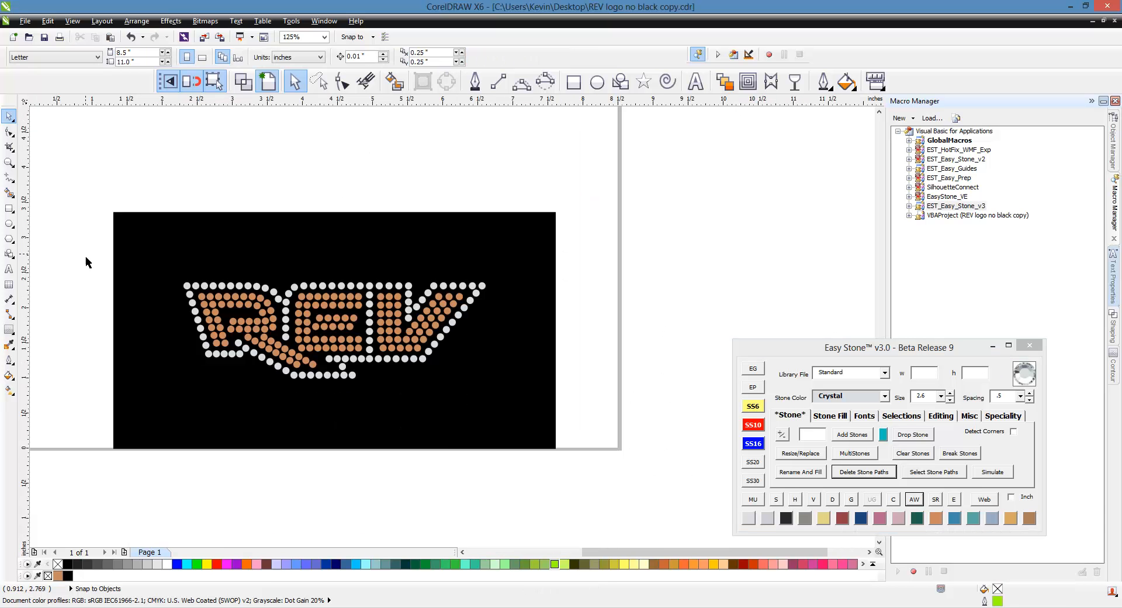
drag(86, 261, 522, 417)
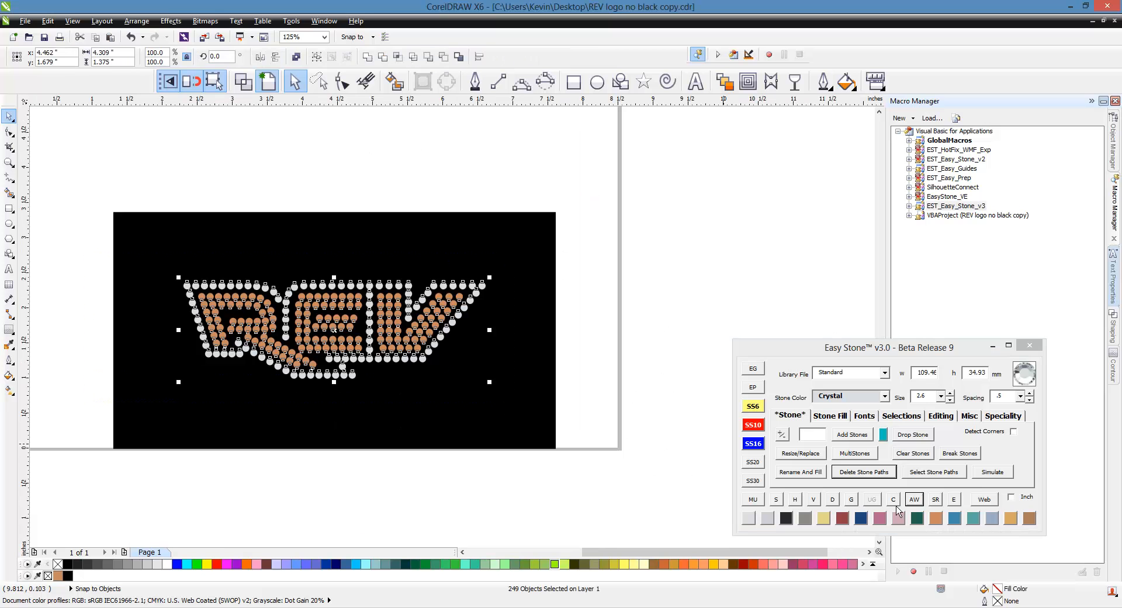
click(895, 502)
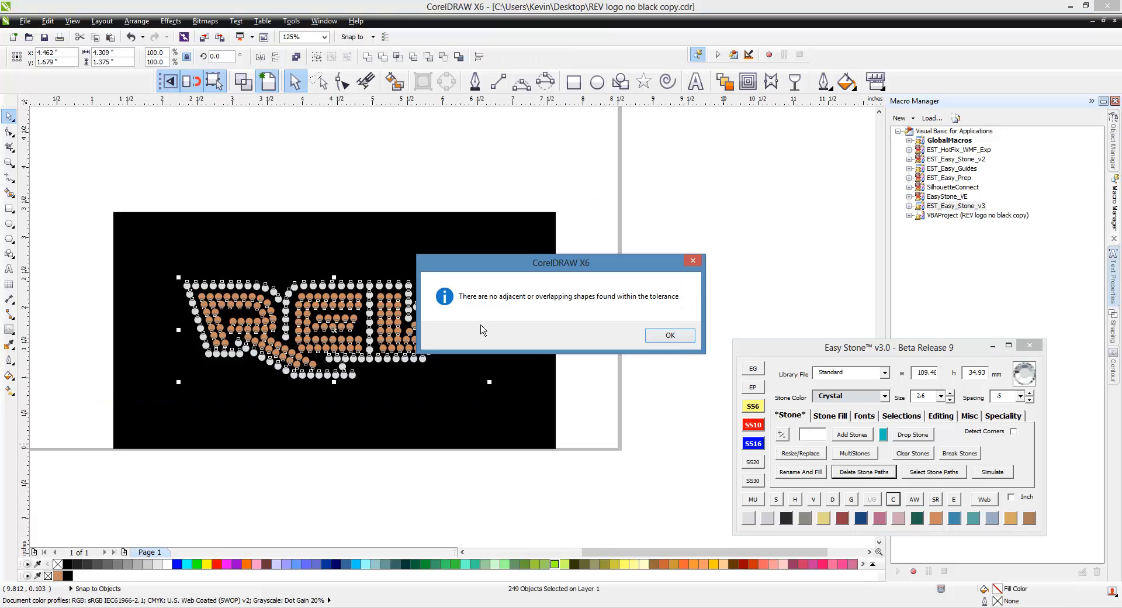
click(678, 339)
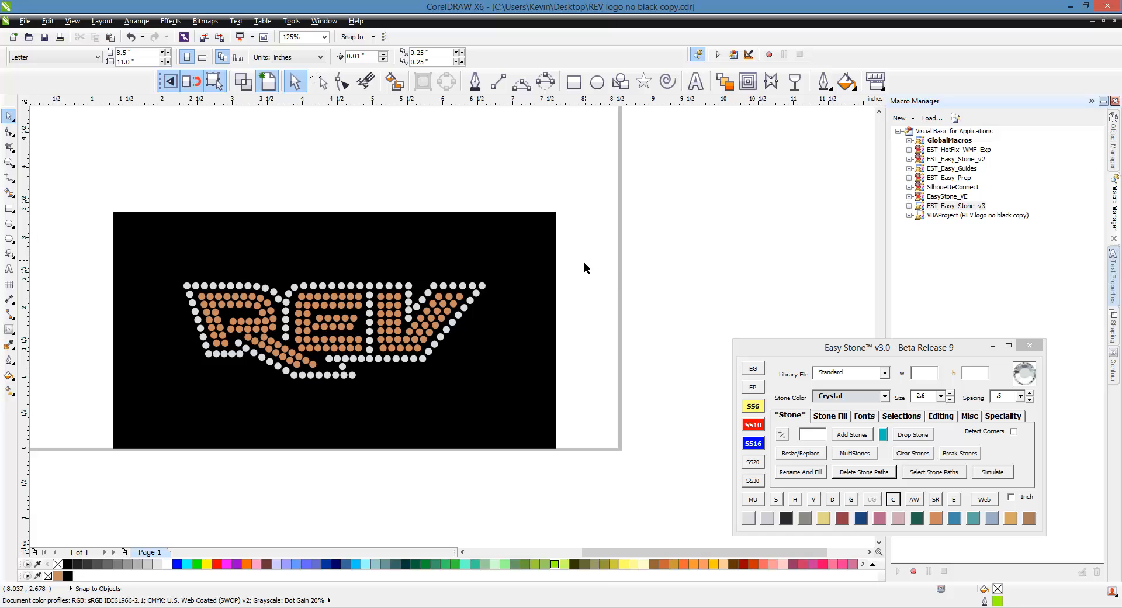
- Simulate the realistic rhinestone look on all stones of the REV design
drag(588, 247, 176, 403)
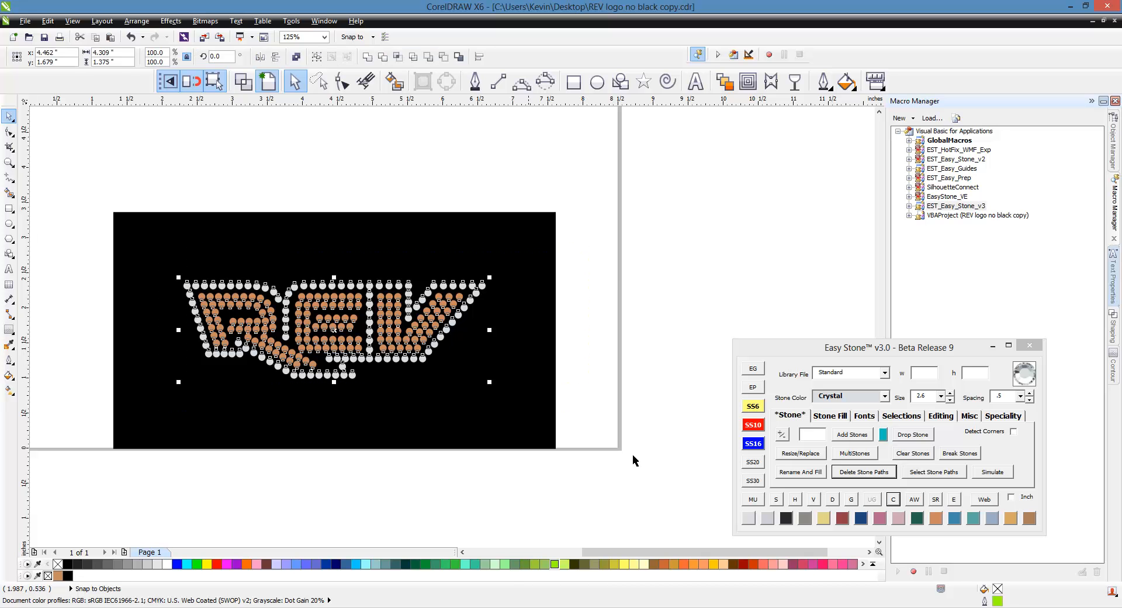
click(776, 499)
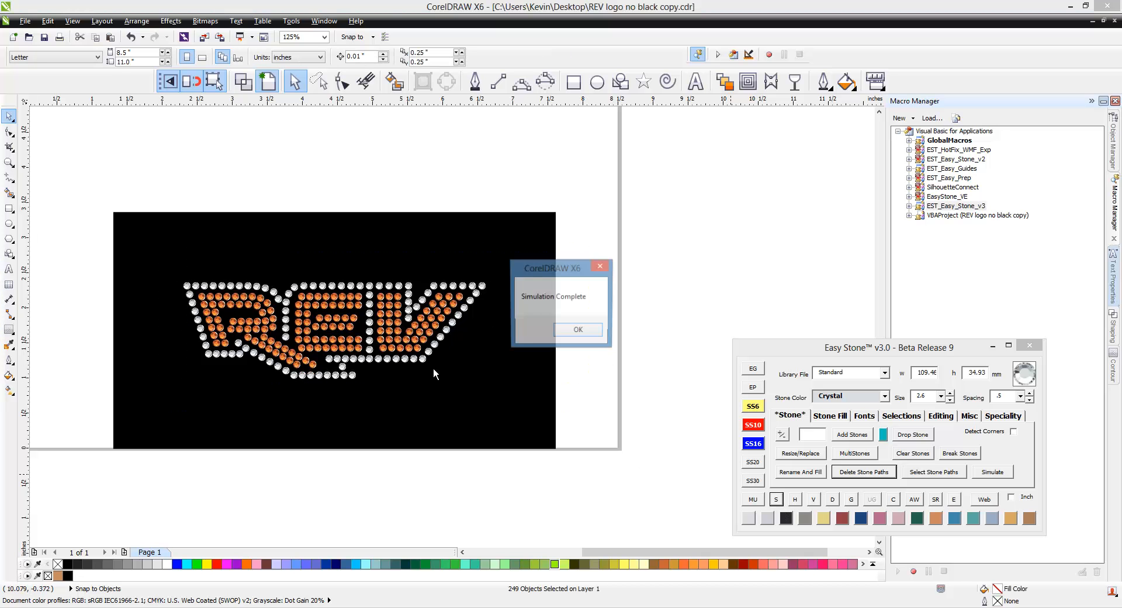
click(564, 330)
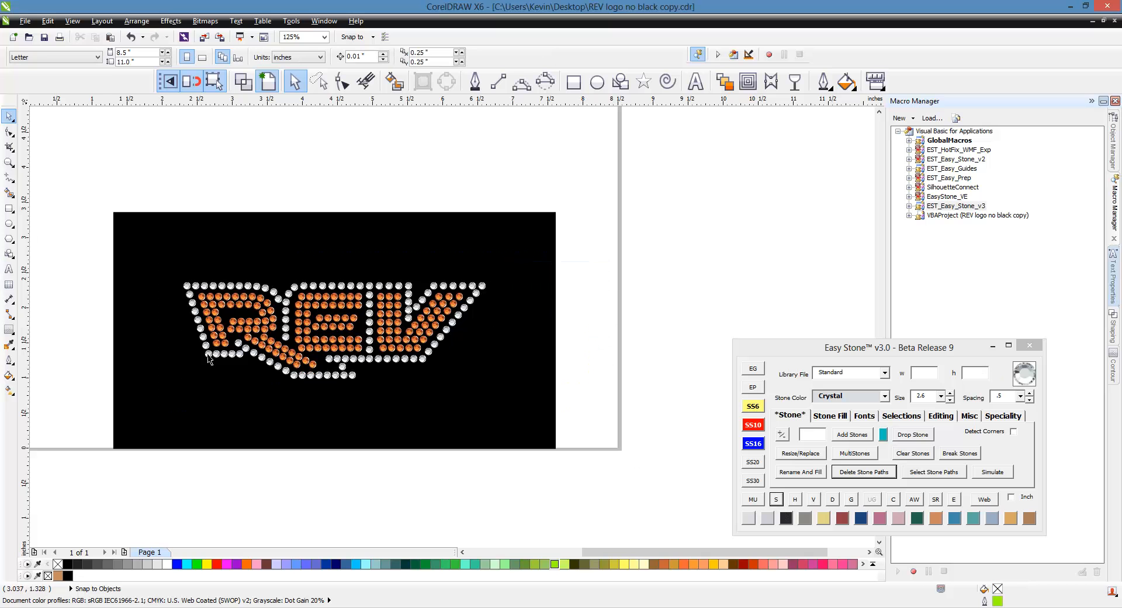